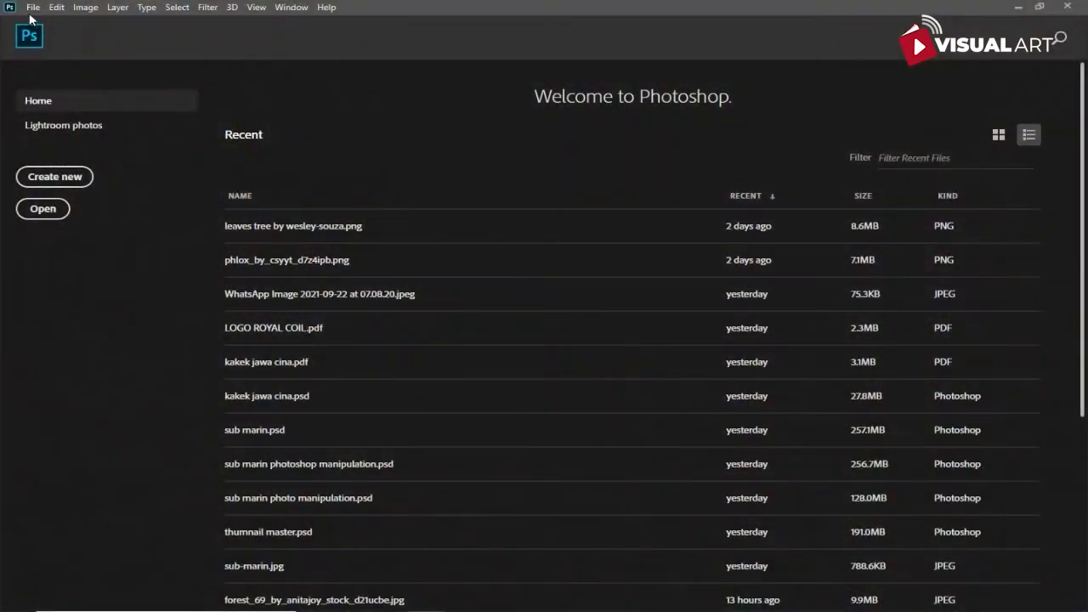
Create a new 29.7 × 21 cm document at 100 ppi resolution.
{"action": "left_click", "coordinate": [31, 8]}
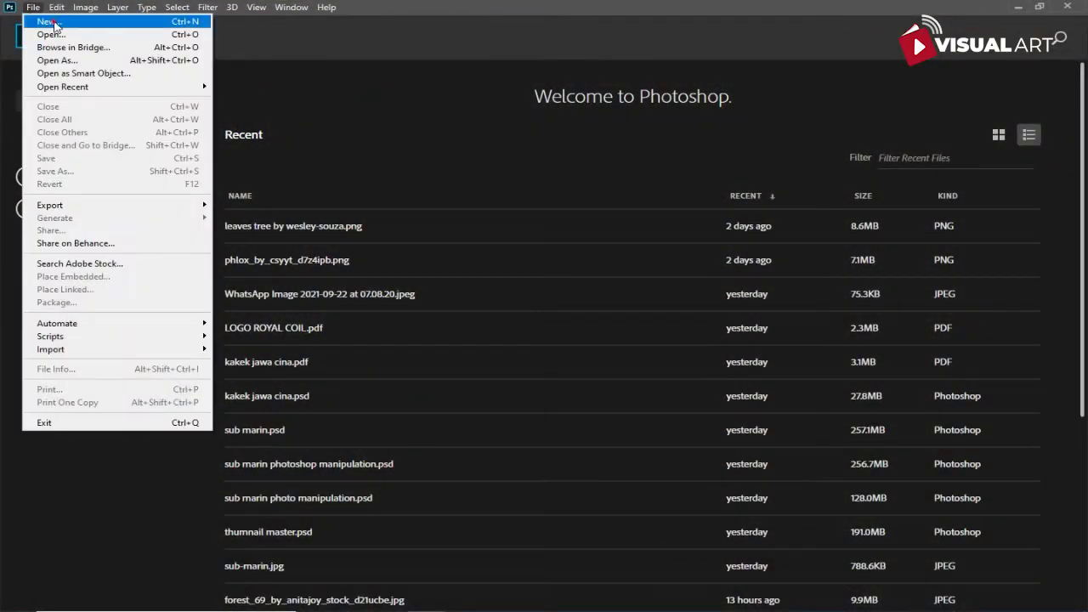
{"action": "left_click", "coordinate": [53, 23]}
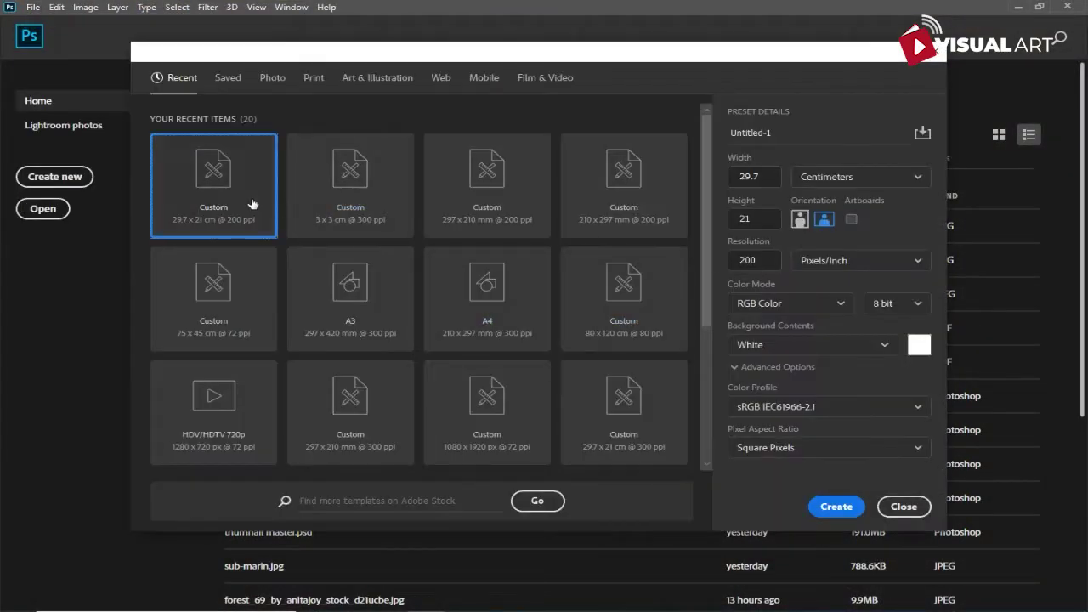
{"action": "left_click", "coordinate": [240, 198]}
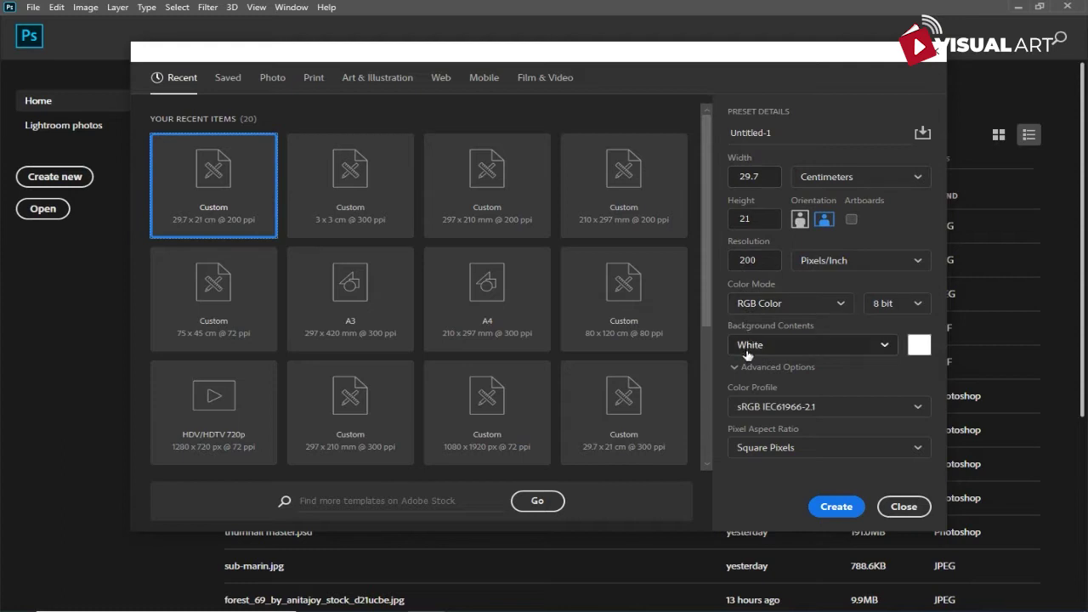
{"action": "left_click_drag", "start_coordinate": [764, 264], "coordinate": [722, 264]}
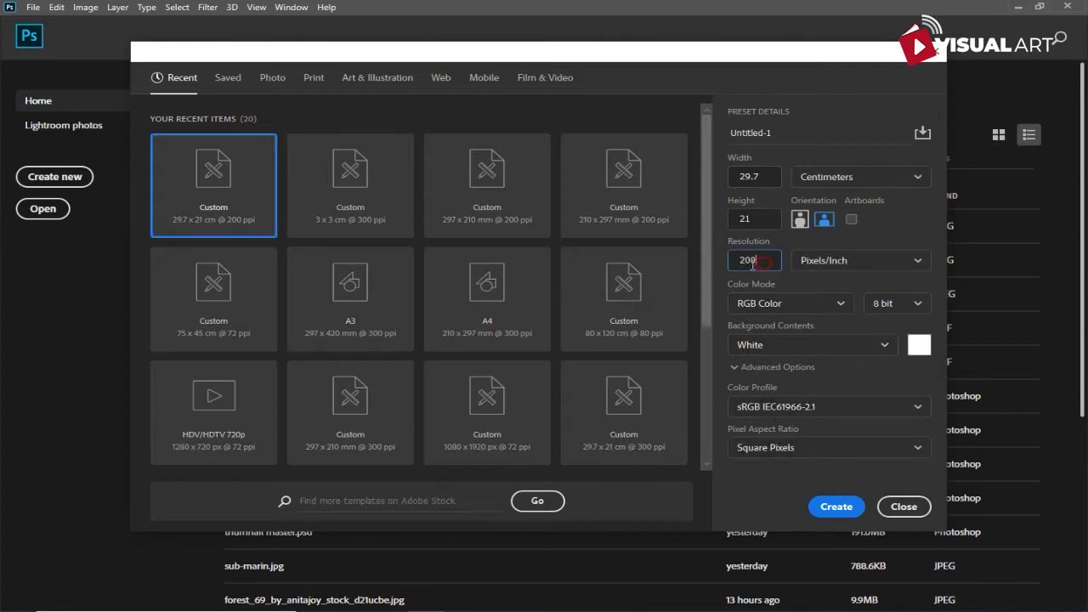
{"action": "type", "text": "100"}
{"action": "left_click", "coordinate": [835, 507]}
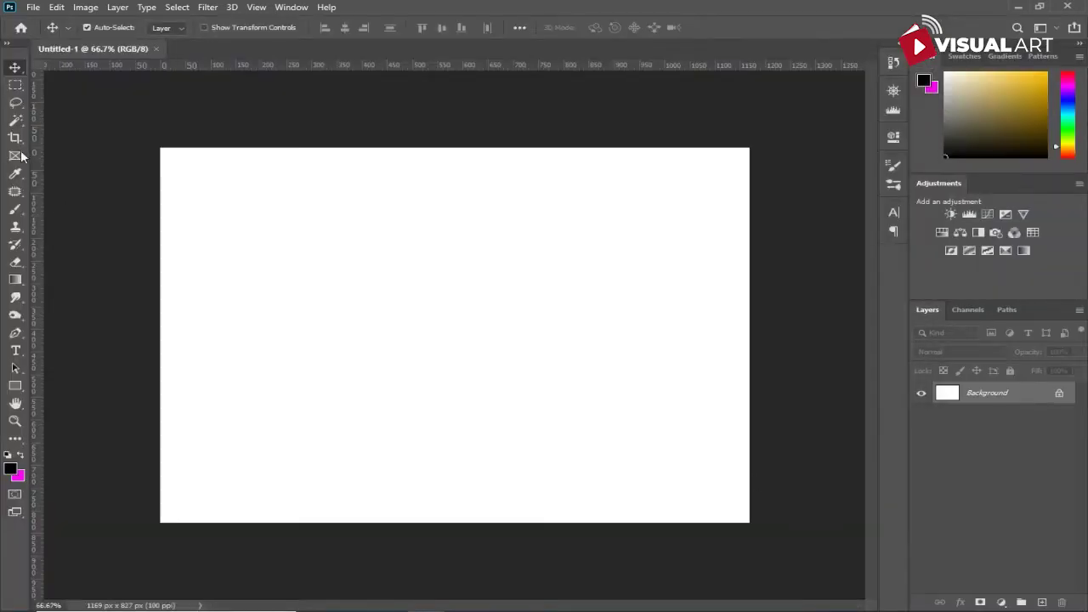
Crop the top of the canvas down so it measures 1169 × 749 px.
{"action": "left_click", "coordinate": [23, 140]}
{"action": "left_click_drag", "start_coordinate": [437, 140], "coordinate": [438, 158]}
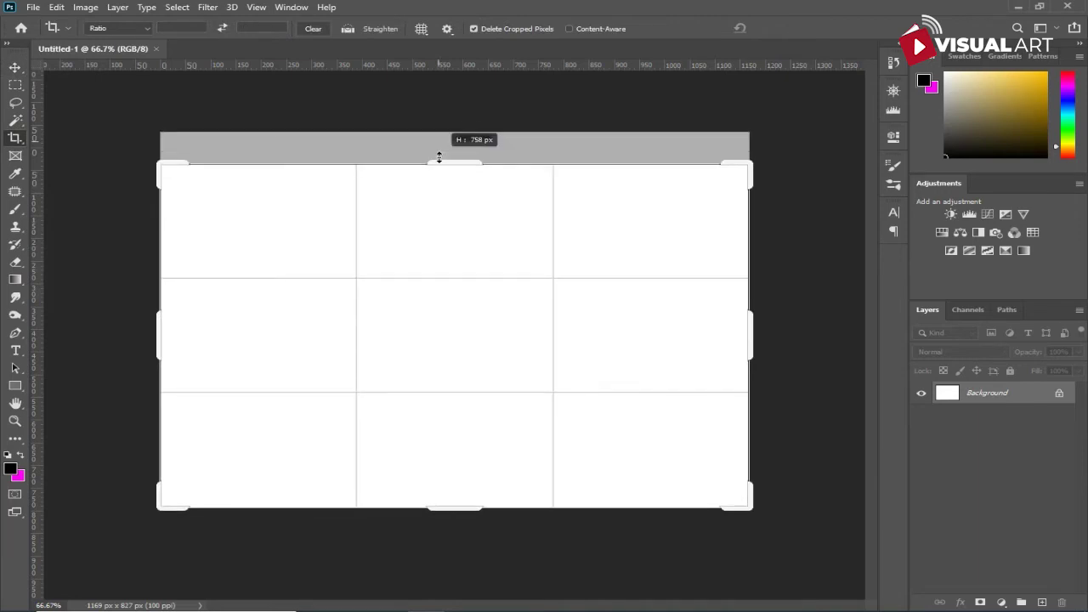
{"action": "left_click_drag", "start_coordinate": [439, 158], "coordinate": [439, 163]}
{"action": "key", "text": "Return"}
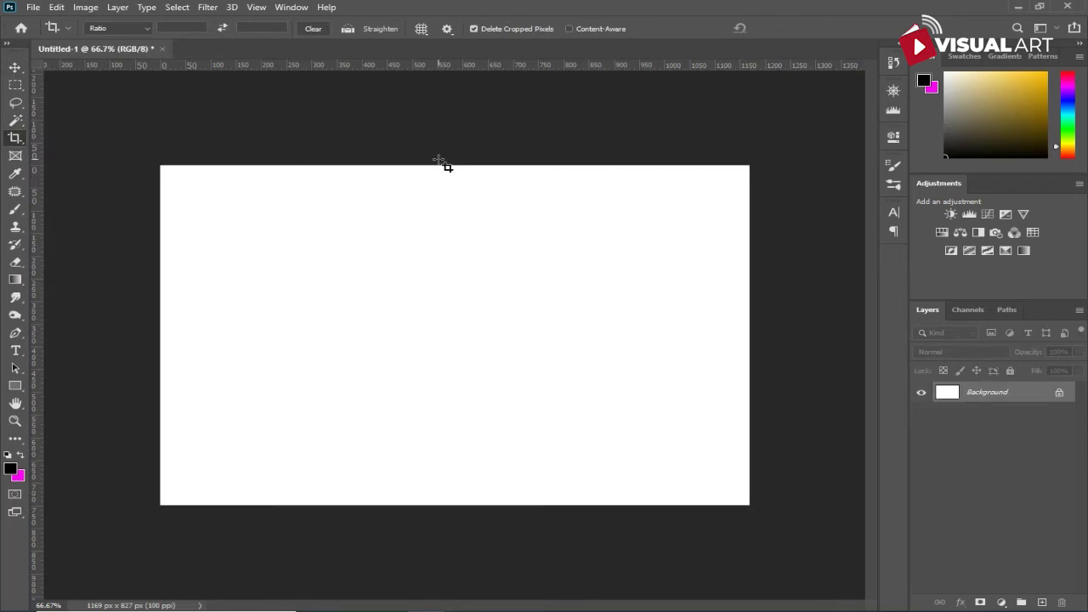
{"action": "left_click", "coordinate": [15, 67]}
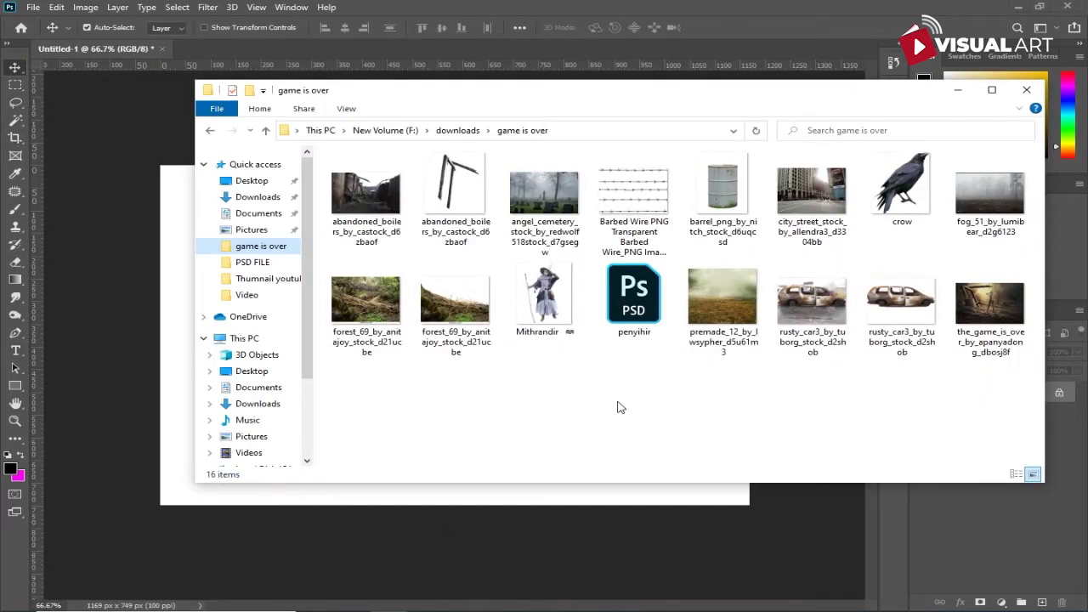
Place the fog_51 forest photo, enlarged to about 152% to cover the canvas.
{"action": "left_click_drag", "start_coordinate": [988, 208], "coordinate": [162, 348]}
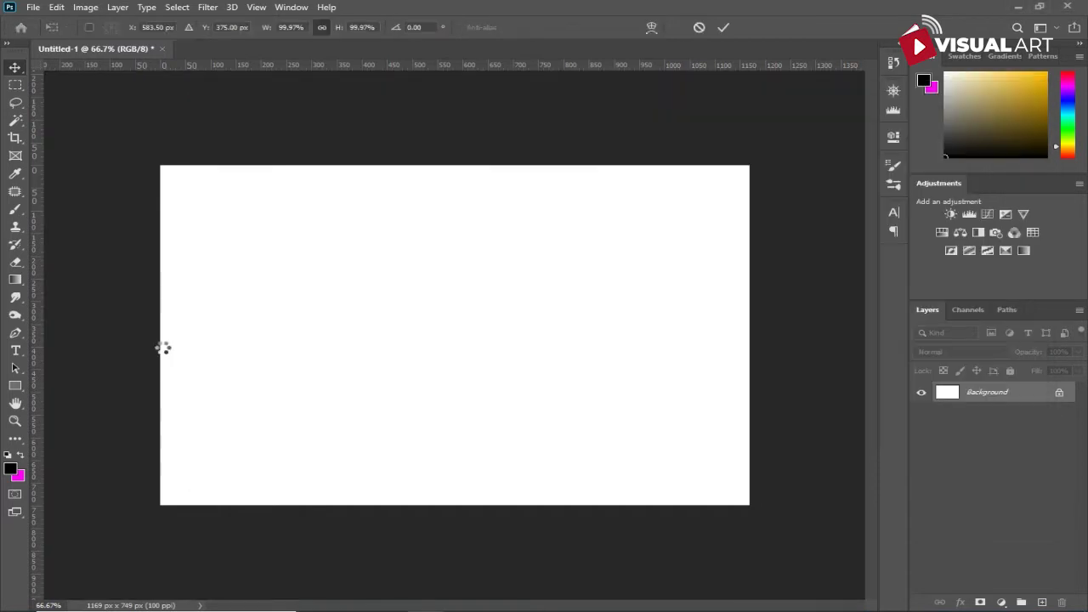
{"action": "left_click_drag", "start_coordinate": [694, 481], "coordinate": [745, 530]}
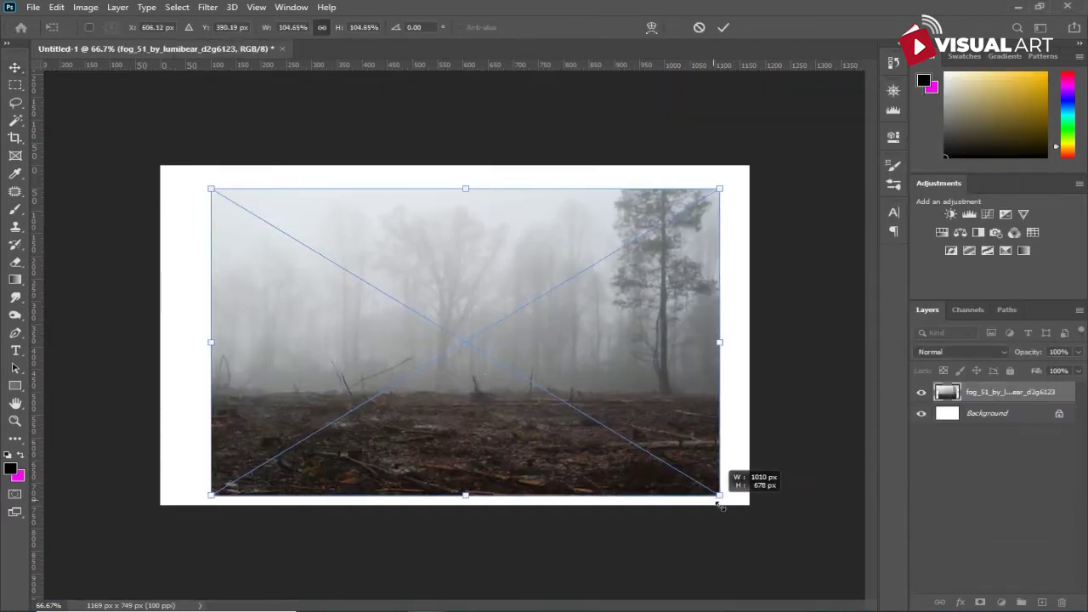
{"action": "left_click_drag", "start_coordinate": [744, 531], "coordinate": [800, 583]}
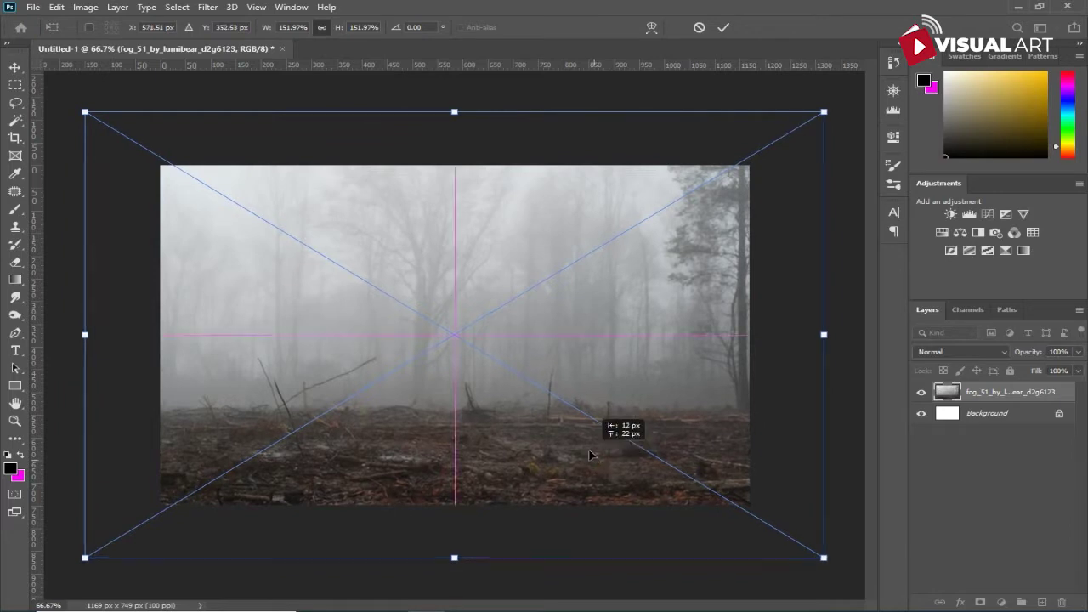
{"action": "left_click_drag", "start_coordinate": [600, 469], "coordinate": [584, 445]}
Flip the fog photo horizontally, reposition it up-left and commit it.
{"action": "right_click", "coordinate": [489, 405]}
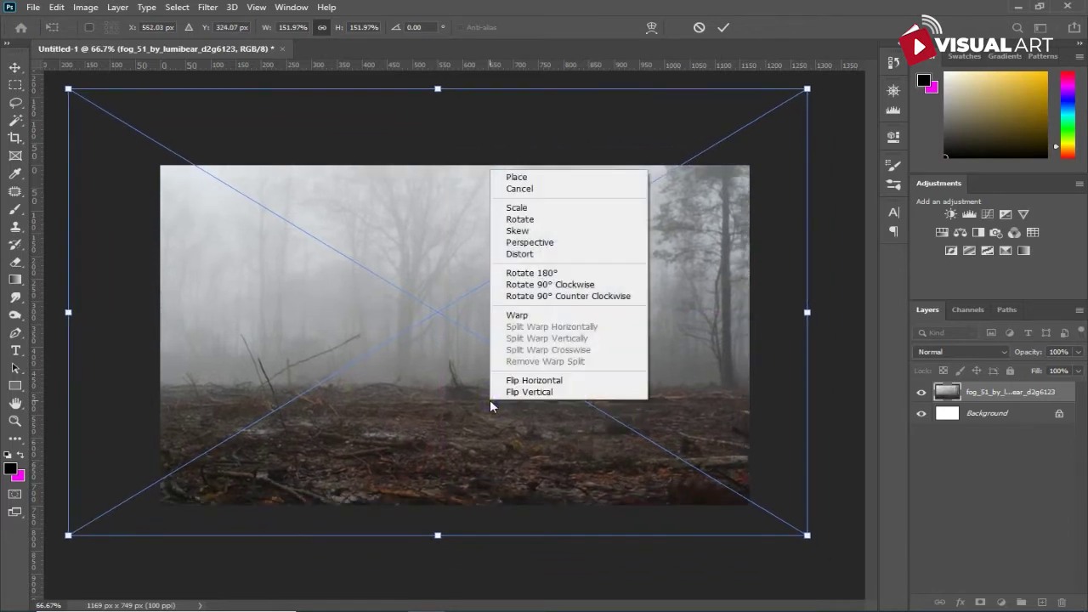
{"action": "left_click", "coordinate": [530, 383]}
{"action": "left_click_drag", "start_coordinate": [549, 410], "coordinate": [531, 386]}
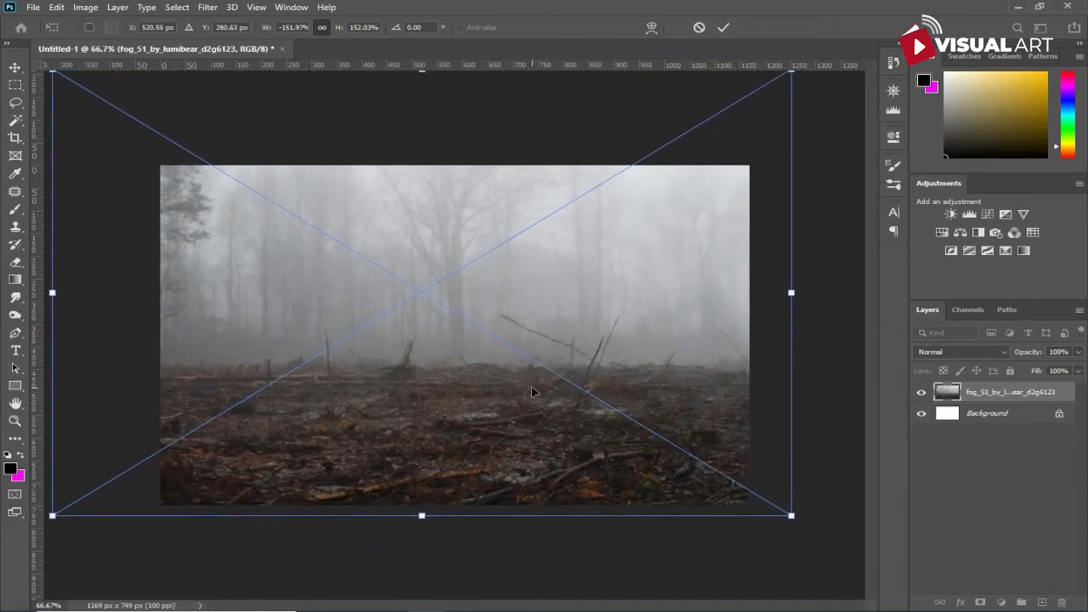
{"action": "key", "text": "Return"}
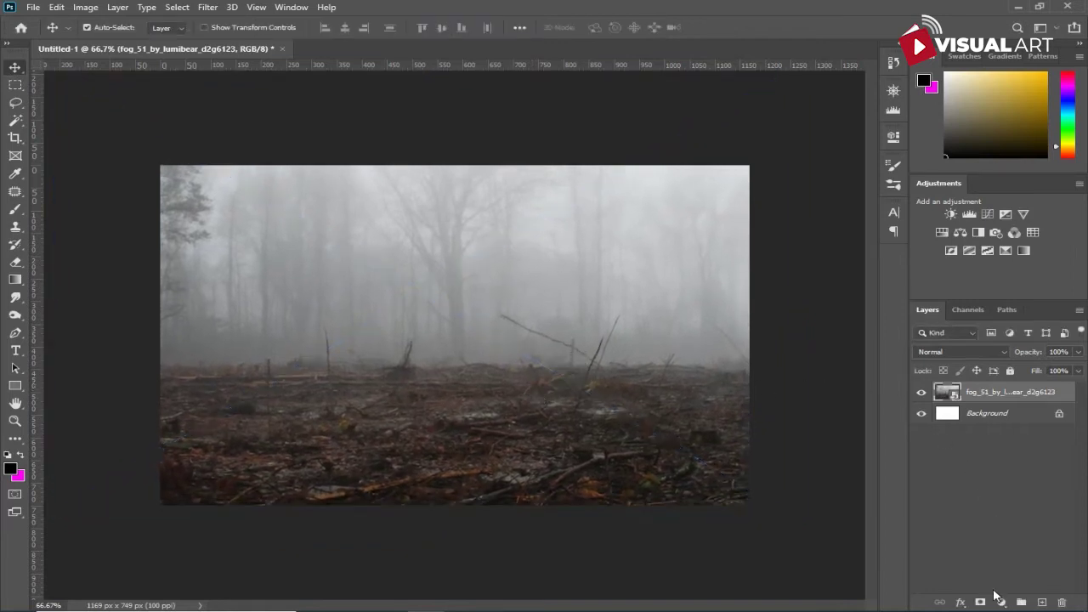
Add a Color Balance layer clipped to the fog photo: Yellow/Blue about -22, Cyan/Red +4.
{"action": "left_click", "coordinate": [1002, 602]}
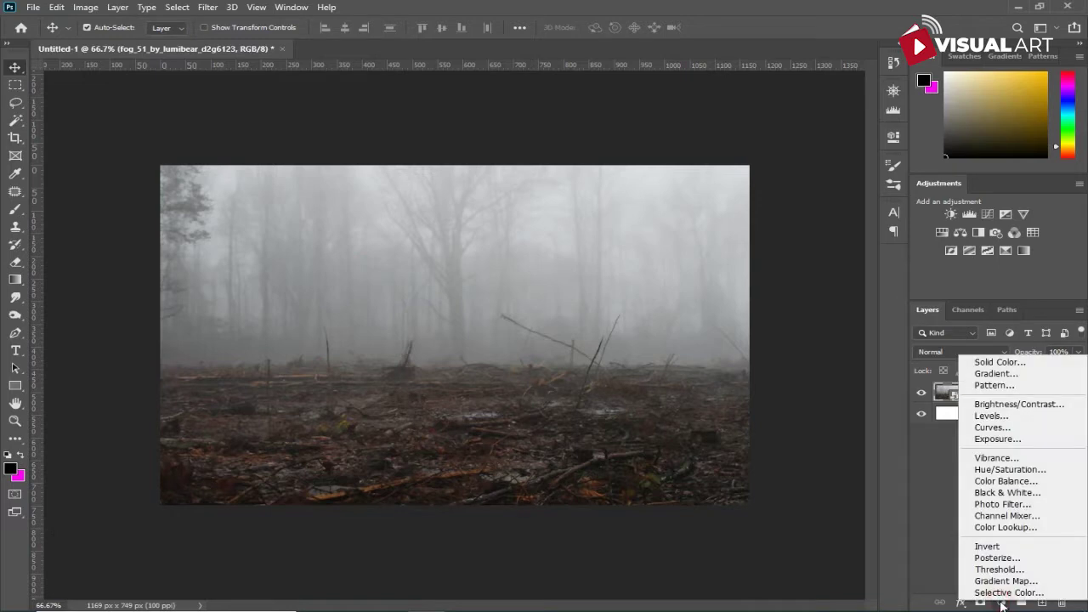
{"action": "left_click", "coordinate": [1000, 481]}
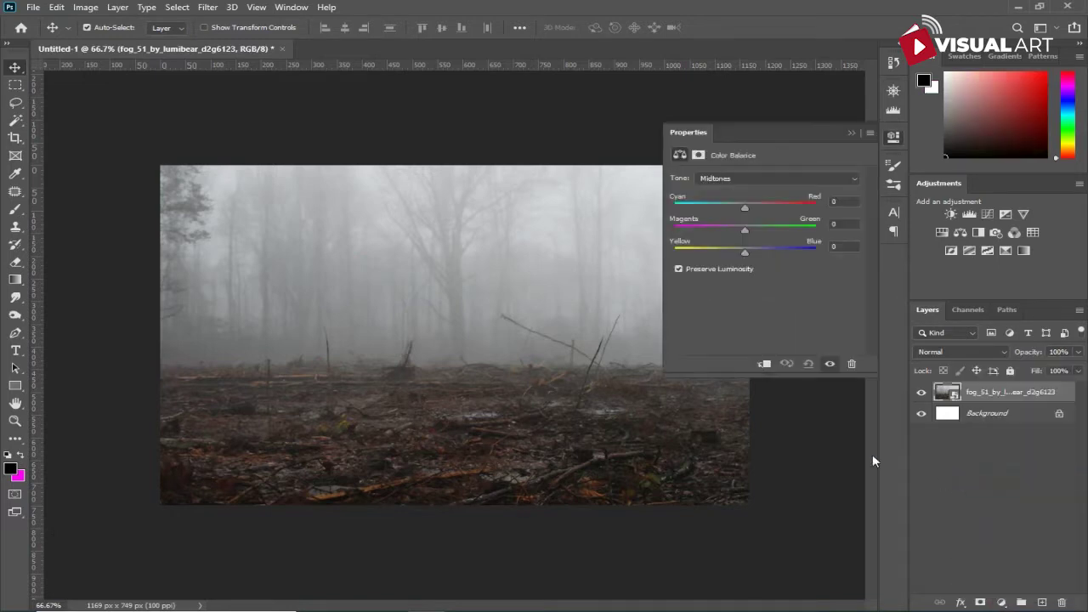
{"action": "left_click", "coordinate": [763, 366]}
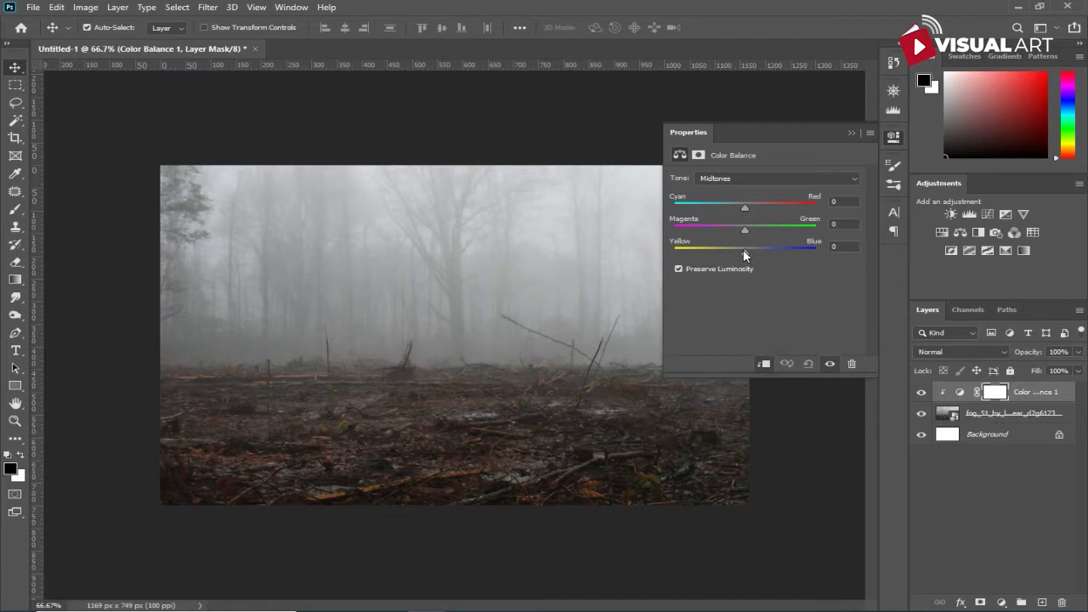
{"action": "left_click_drag", "start_coordinate": [735, 253], "coordinate": [730, 252]}
{"action": "left_click_drag", "start_coordinate": [744, 208], "coordinate": [748, 209]}
{"action": "left_click_drag", "start_coordinate": [728, 254], "coordinate": [730, 254]}
{"action": "left_click", "coordinate": [851, 133]}
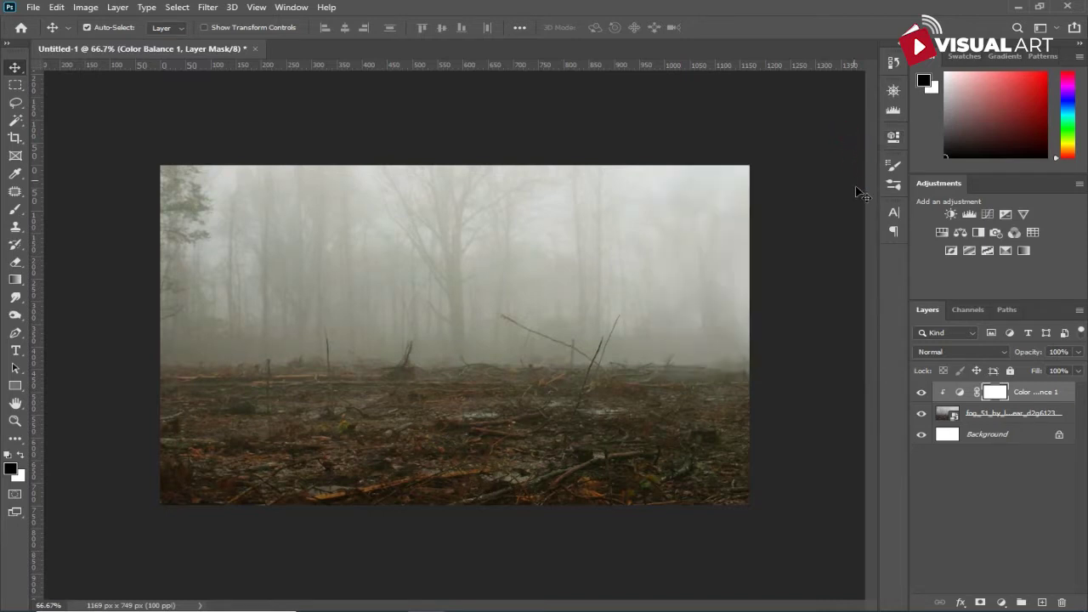
Group the fog photo and its colour balance into a group named 'ground'.
{"action": "left_click", "coordinate": [987, 415]}
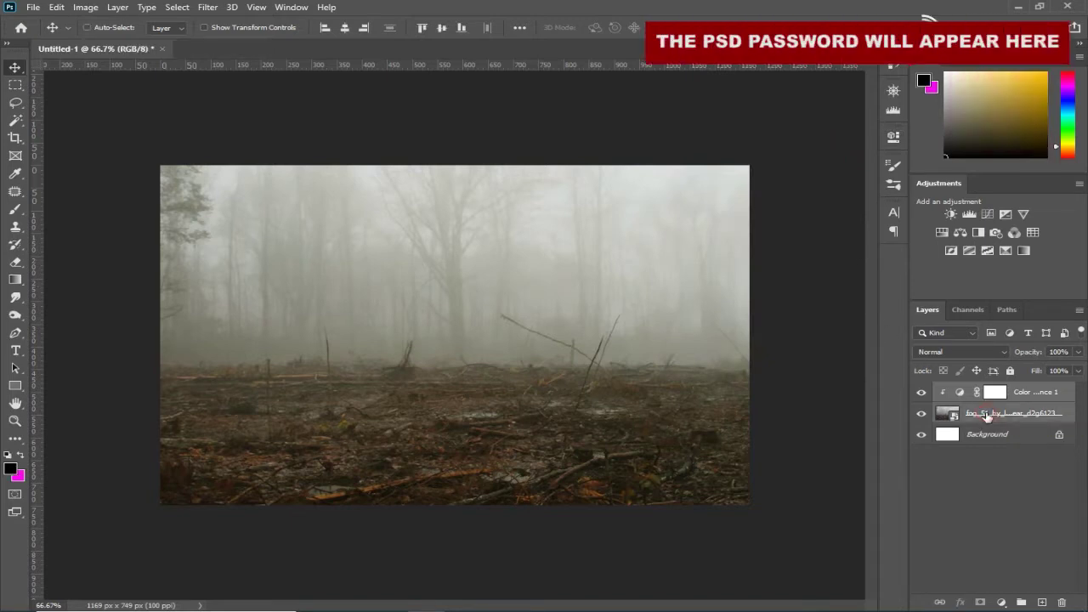
{"action": "key", "text": "ctrl+g"}
{"action": "double_click", "coordinate": [978, 391]}
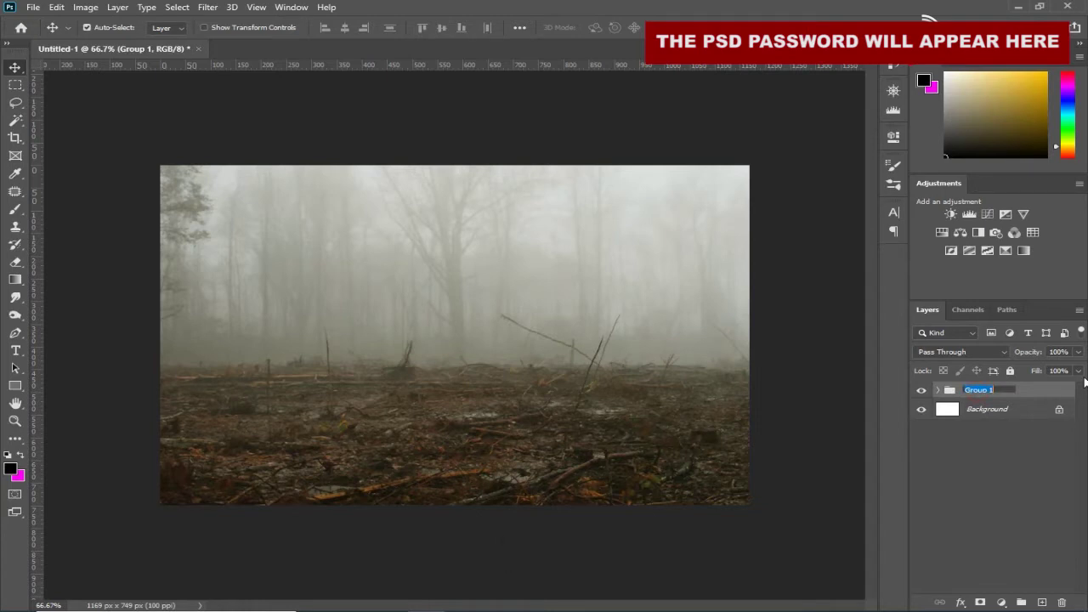
{"action": "type", "text": "ground"}
{"action": "key", "text": "Return"}
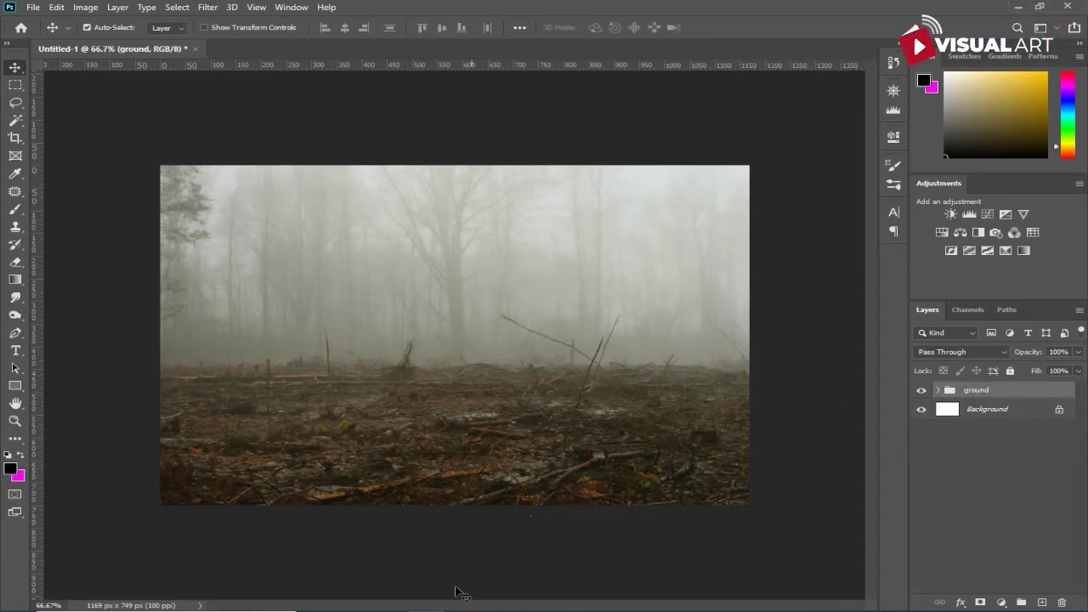
{"action": "left_click", "coordinate": [393, 608]}
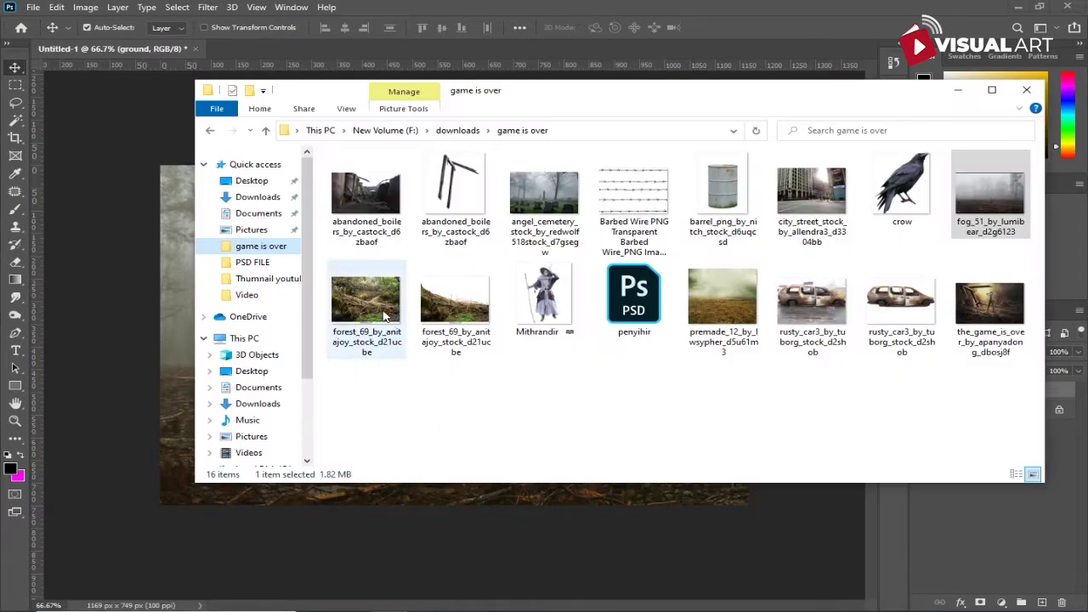
Place the forest_69 roots photo at the lower left, widened to about 22% × 19%.
{"action": "left_click", "coordinate": [455, 302]}
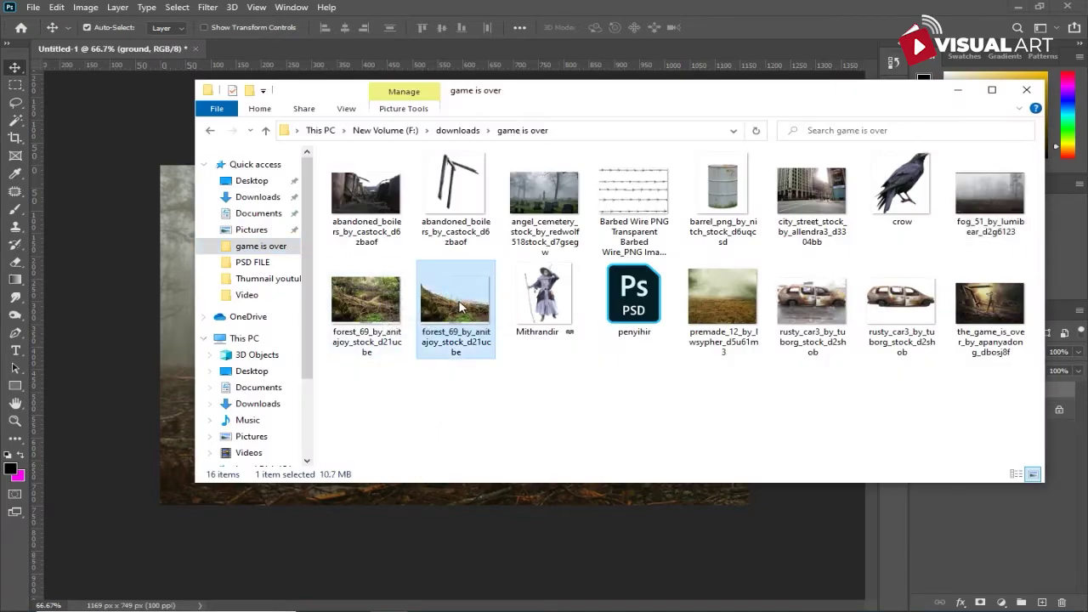
{"action": "left_click_drag", "start_coordinate": [459, 306], "coordinate": [172, 371]}
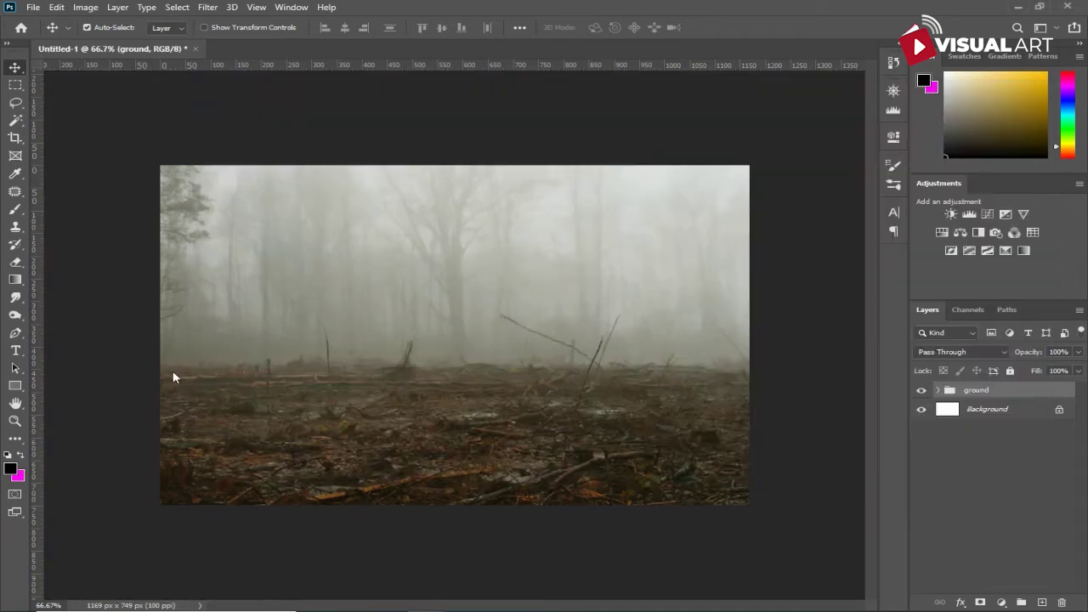
{"action": "left_click_drag", "start_coordinate": [447, 403], "coordinate": [329, 423]}
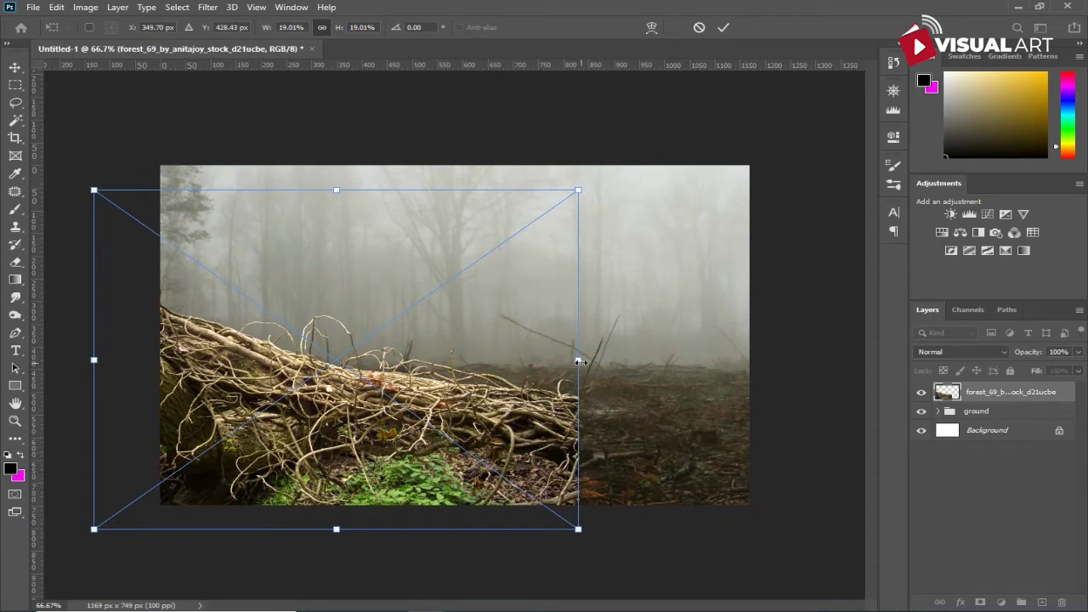
{"action": "left_click_drag", "start_coordinate": [579, 362], "coordinate": [665, 363]}
{"action": "left_click_drag", "start_coordinate": [576, 405], "coordinate": [573, 426]}
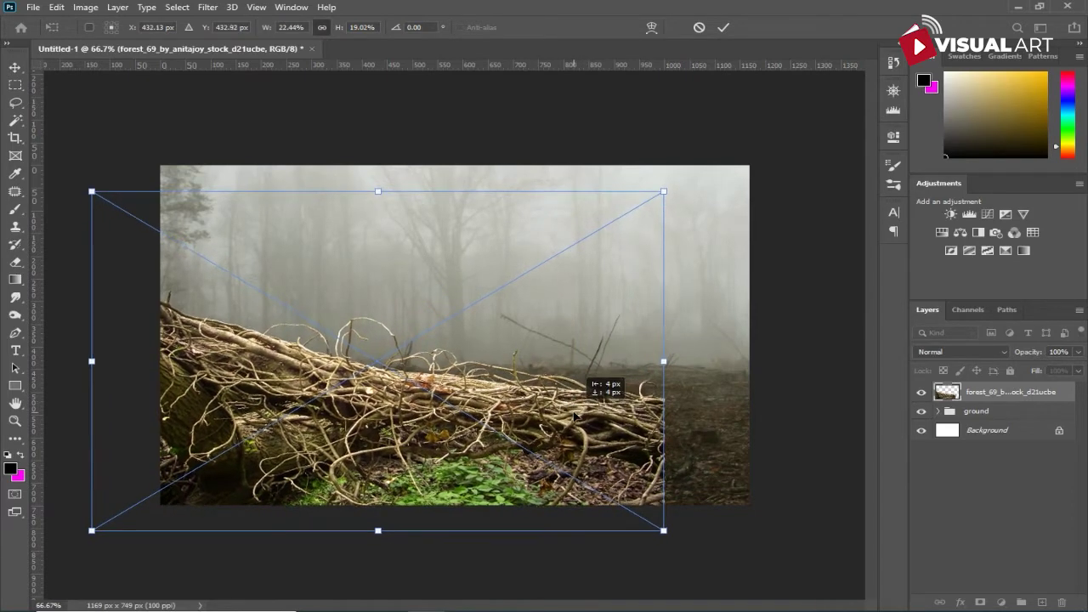
{"action": "left_click_drag", "start_coordinate": [573, 426], "coordinate": [576, 423]}
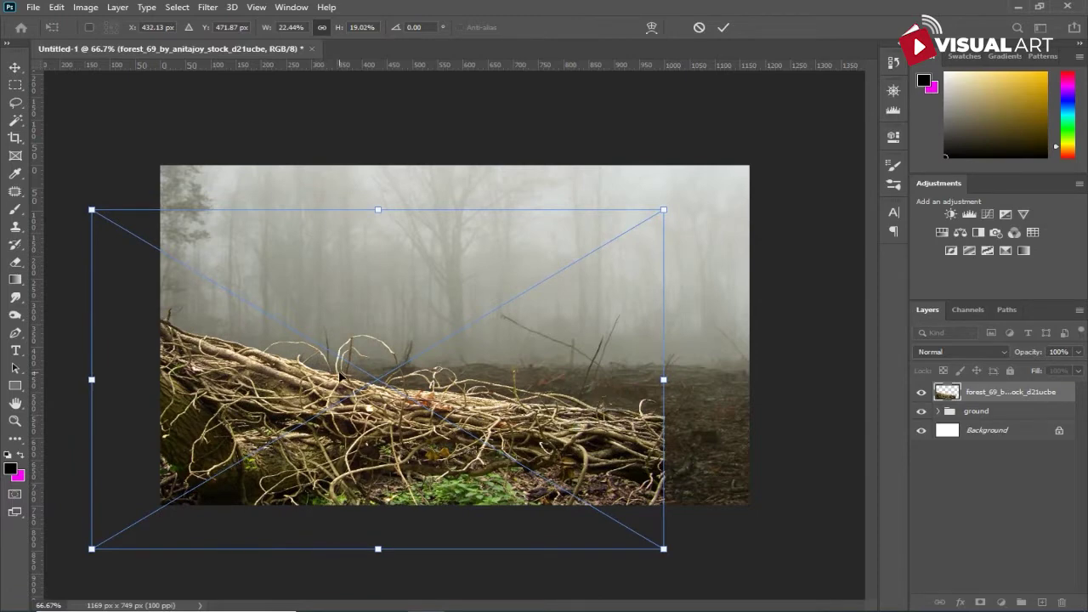
{"action": "right_click", "coordinate": [340, 374]}
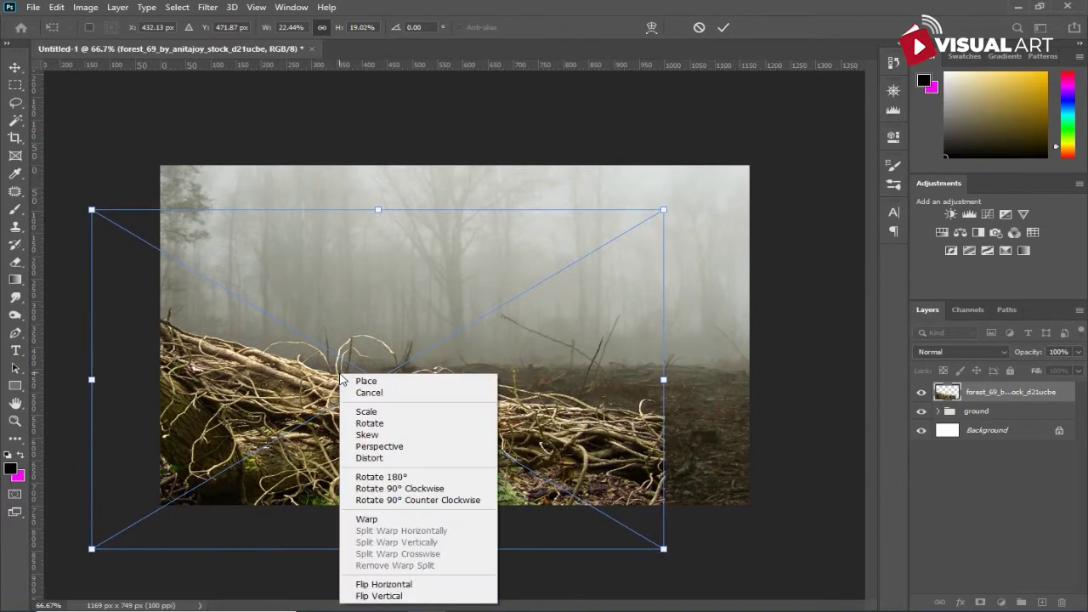
Warp the roots photo with crosswise splits, lifting the log and bending its left side.
{"action": "left_click", "coordinate": [374, 519]}
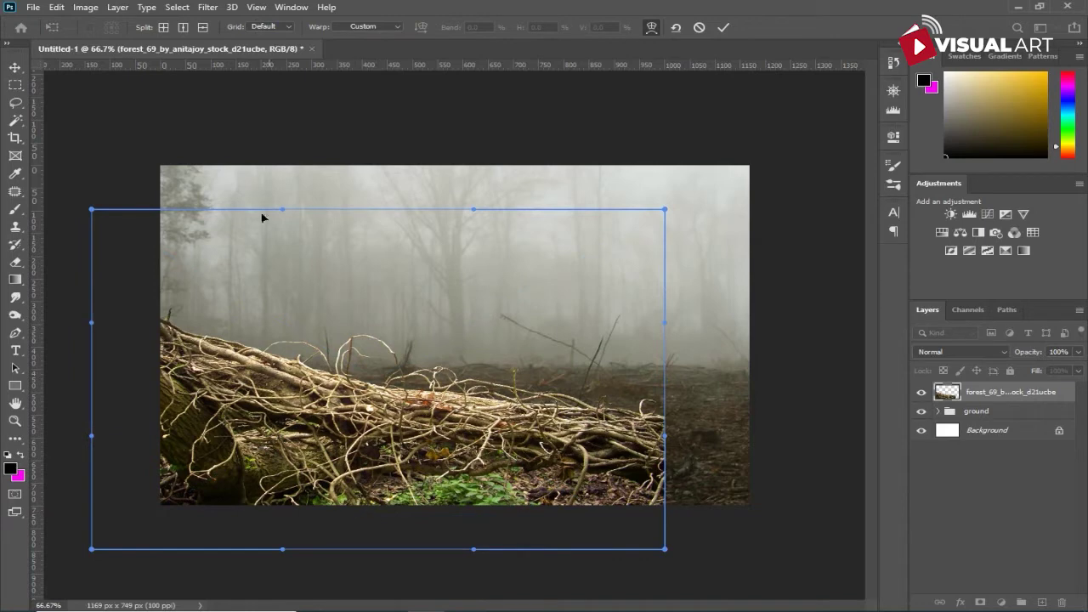
{"action": "left_click", "coordinate": [163, 27]}
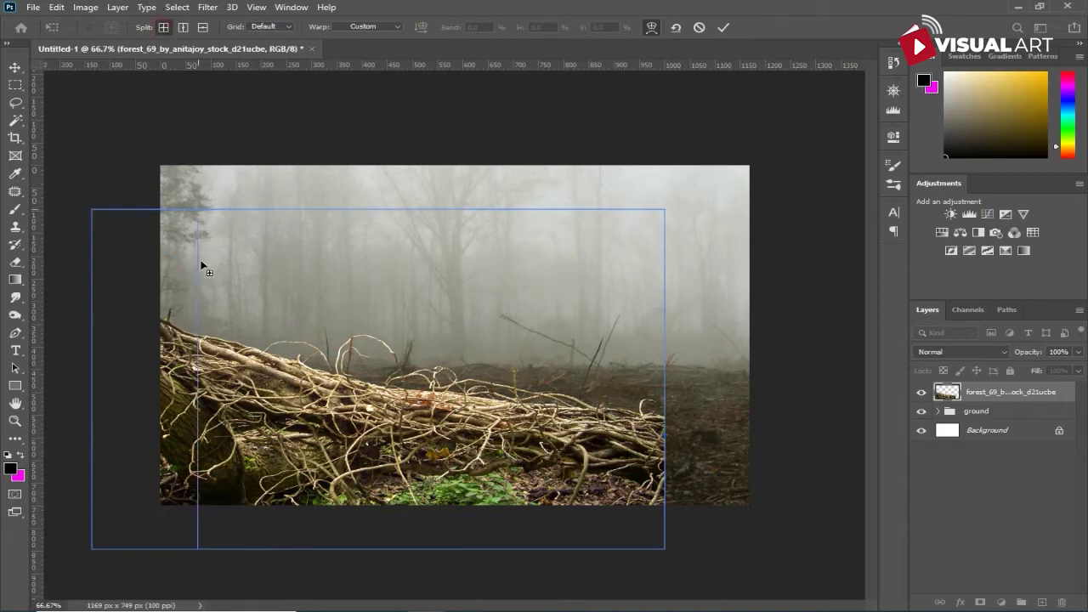
{"action": "left_click", "coordinate": [198, 339]}
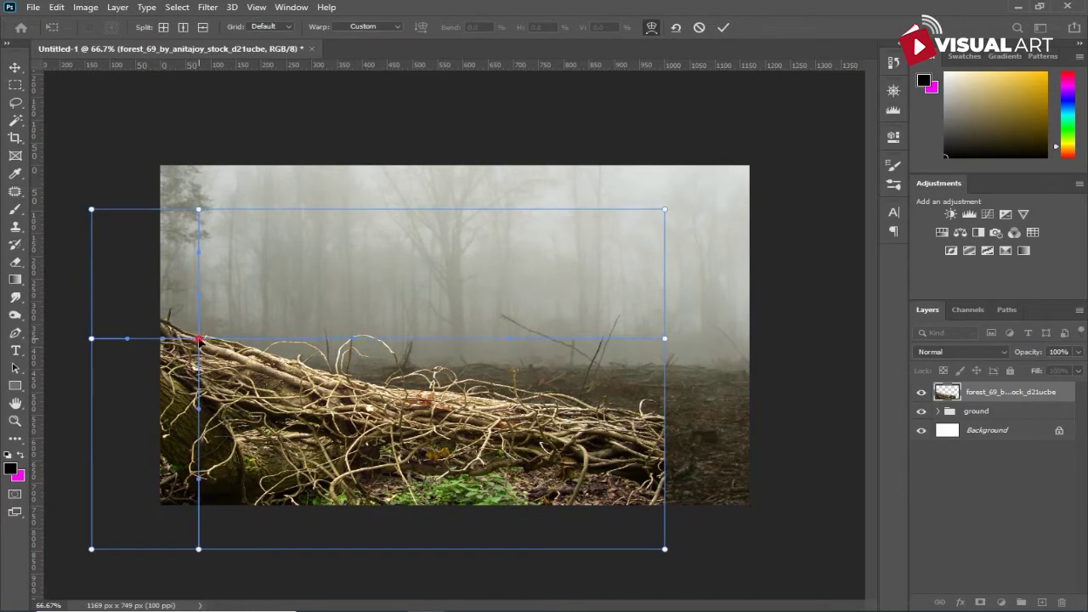
{"action": "left_click_drag", "start_coordinate": [199, 338], "coordinate": [197, 326]}
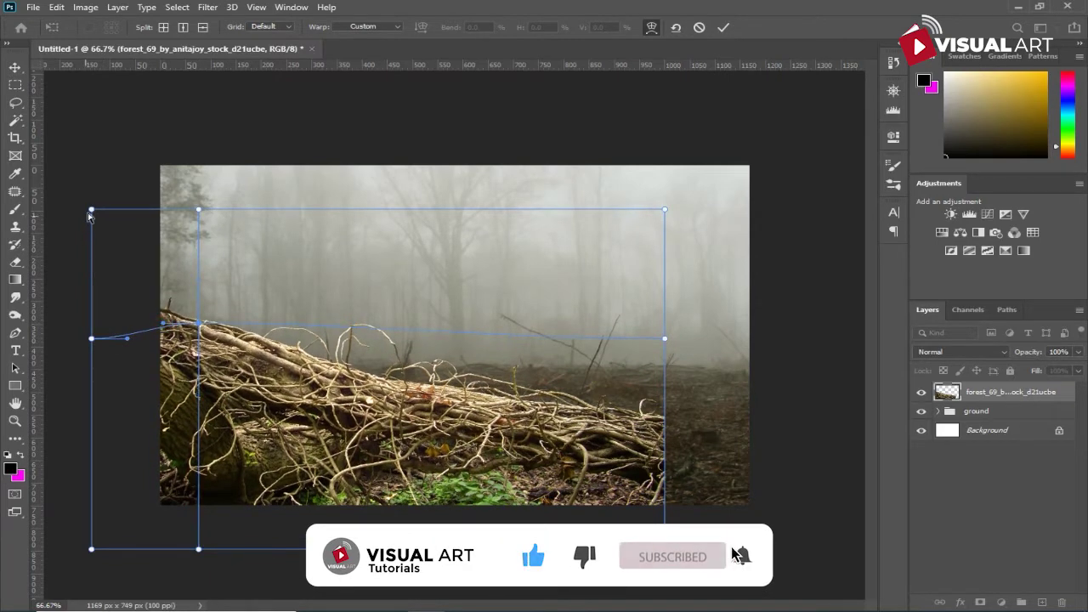
{"action": "left_click_drag", "start_coordinate": [91, 210], "coordinate": [86, 231]}
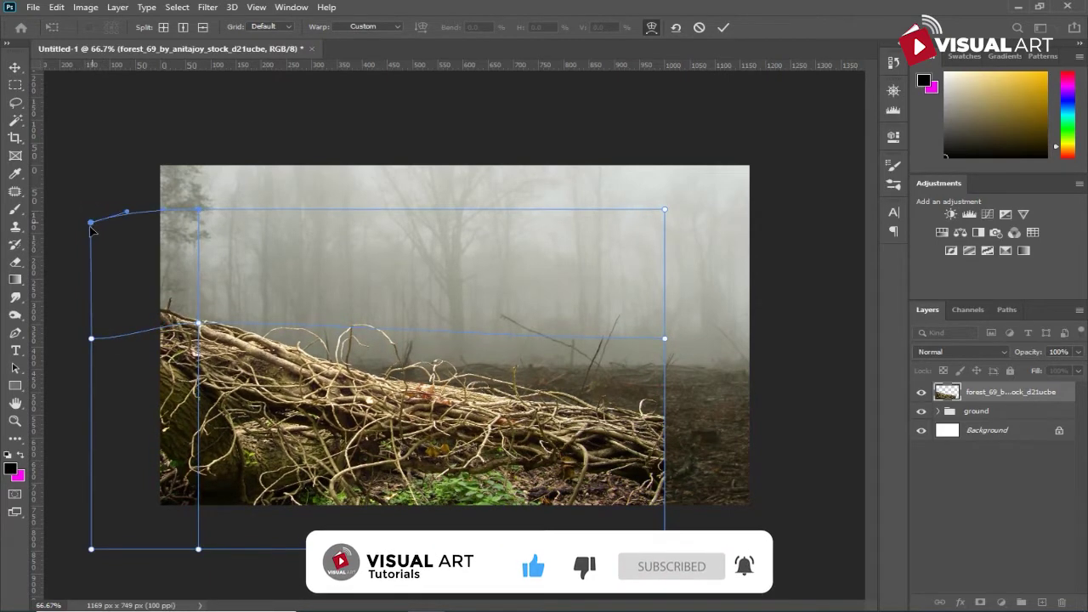
{"action": "left_click_drag", "start_coordinate": [91, 338], "coordinate": [87, 367]}
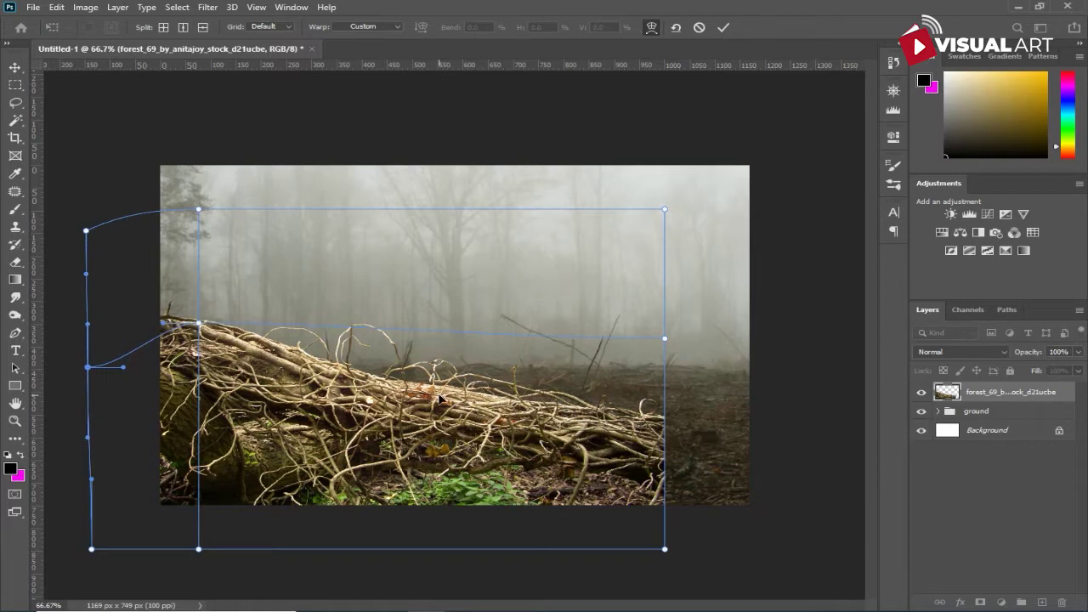
{"action": "left_click", "coordinate": [164, 26]}
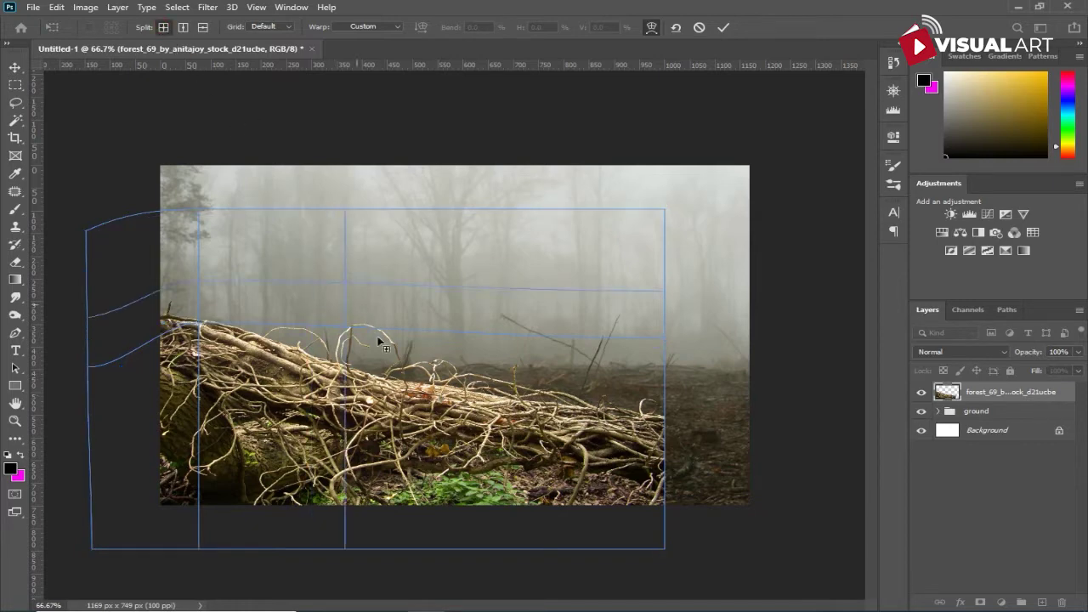
{"action": "left_click", "coordinate": [367, 380]}
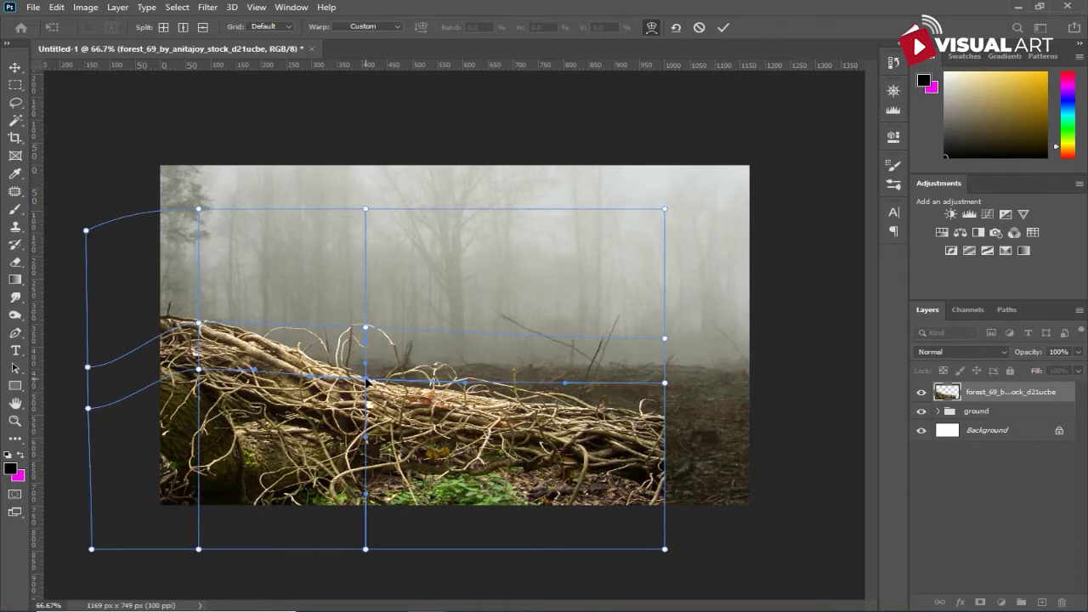
{"action": "key", "text": "Return"}
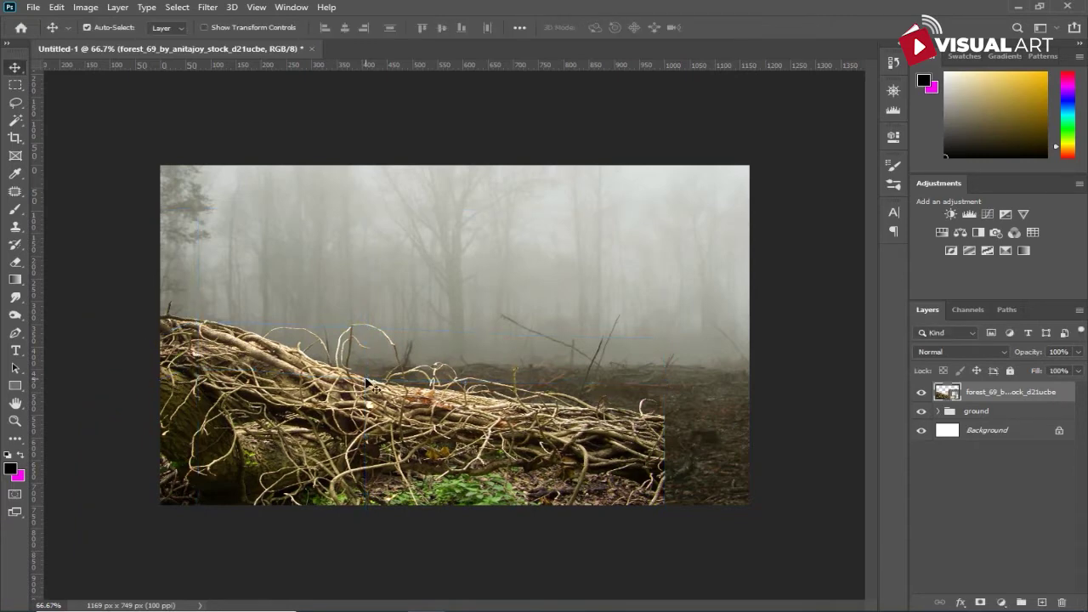
Add a layer mask to the roots and paint out the bottom green plants in black at 100%.
{"action": "left_click", "coordinate": [979, 603]}
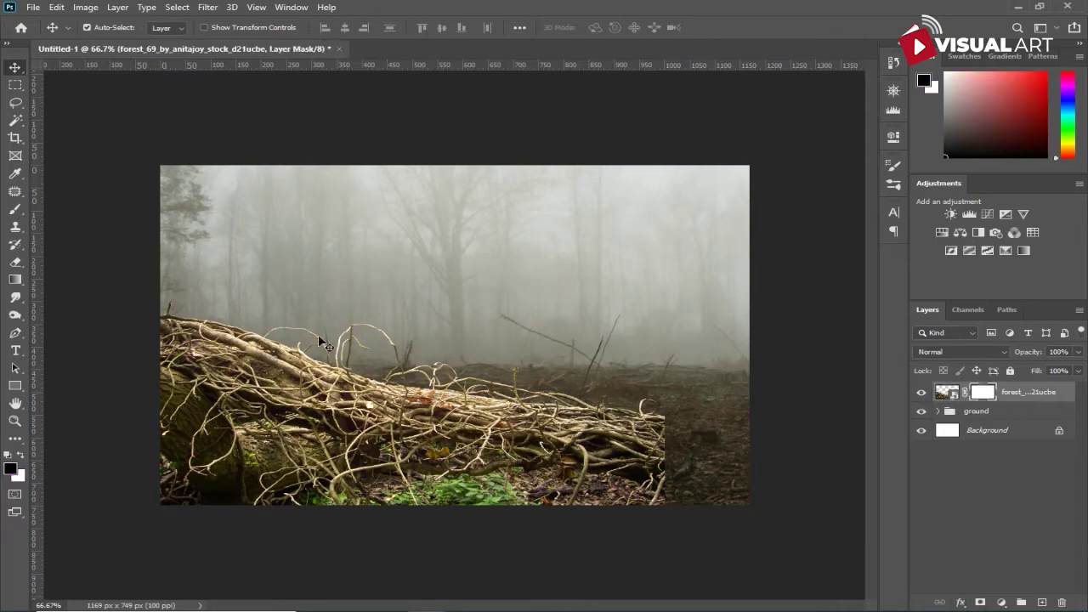
{"action": "left_click", "coordinate": [16, 209]}
{"action": "key", "text": "bracketright"}
{"action": "key", "text": "bracketright"}
{"action": "key", "text": "bracketright"}
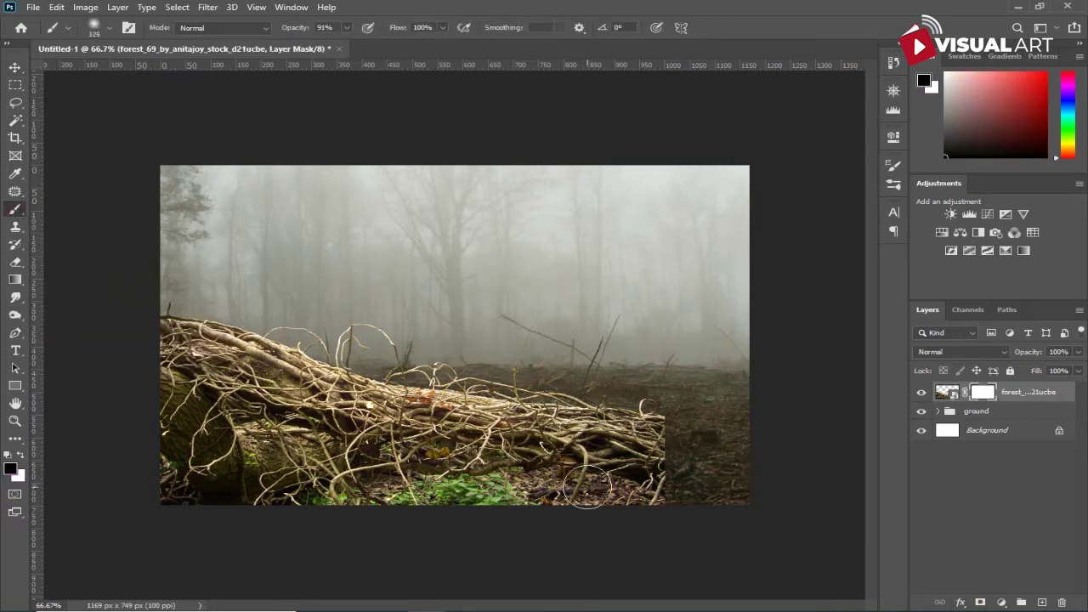
{"action": "left_click_drag", "start_coordinate": [299, 28], "coordinate": [349, 34]}
{"action": "mouse_move", "coordinate": [603, 536]}
{"action": "left_mouse_down"}
{"action": "mouse_move", "coordinate": [431, 535]}
{"action": "mouse_move", "coordinate": [92, 485]}
{"action": "left_mouse_up"}
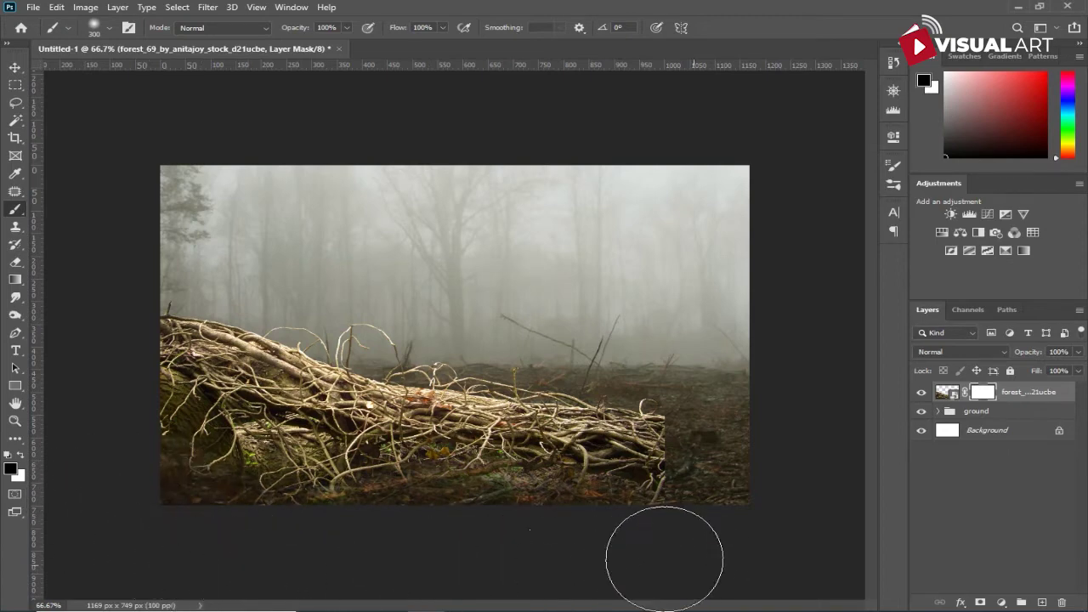
Mask out the right end of the roots with a smaller brush, then retarget the roots image.
{"action": "key", "text": "bracketleft"}
{"action": "key", "text": "ctrl+z"}
{"action": "key", "text": "bracketleft"}
{"action": "key", "text": "bracketleft"}
{"action": "mouse_move", "coordinate": [687, 396]}
{"action": "left_mouse_down"}
{"action": "mouse_move", "coordinate": [712, 481]}
{"action": "mouse_move", "coordinate": [675, 458]}
{"action": "left_mouse_up"}
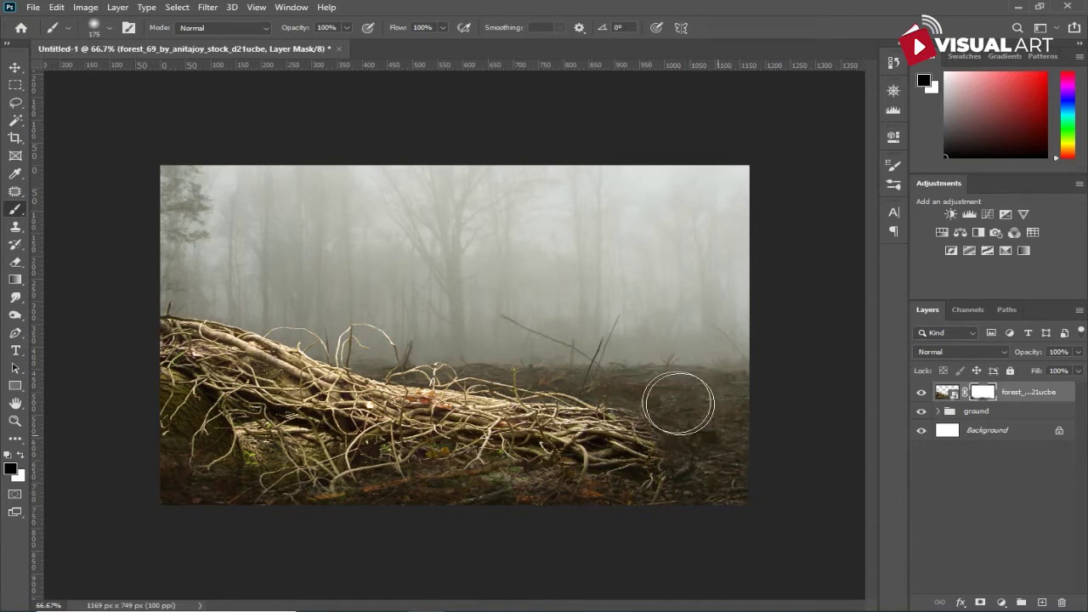
{"action": "key", "text": "bracketright"}
{"action": "key", "text": "bracketright"}
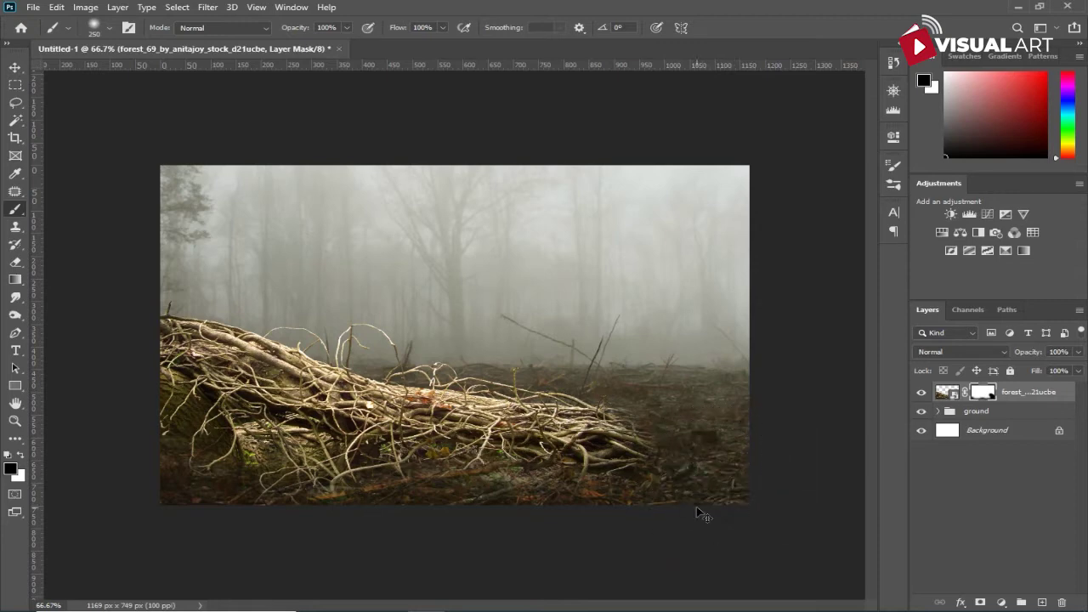
{"action": "key", "text": "ctrl+t"}
{"action": "left_click", "coordinate": [559, 257]}
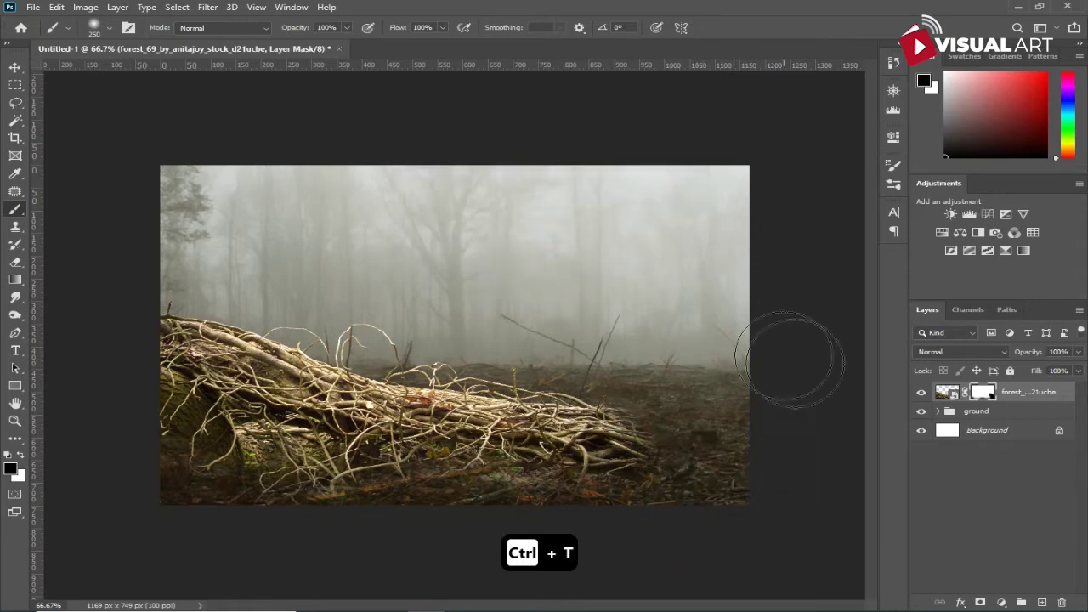
{"action": "left_click", "coordinate": [945, 392]}
{"action": "key", "text": "v"}
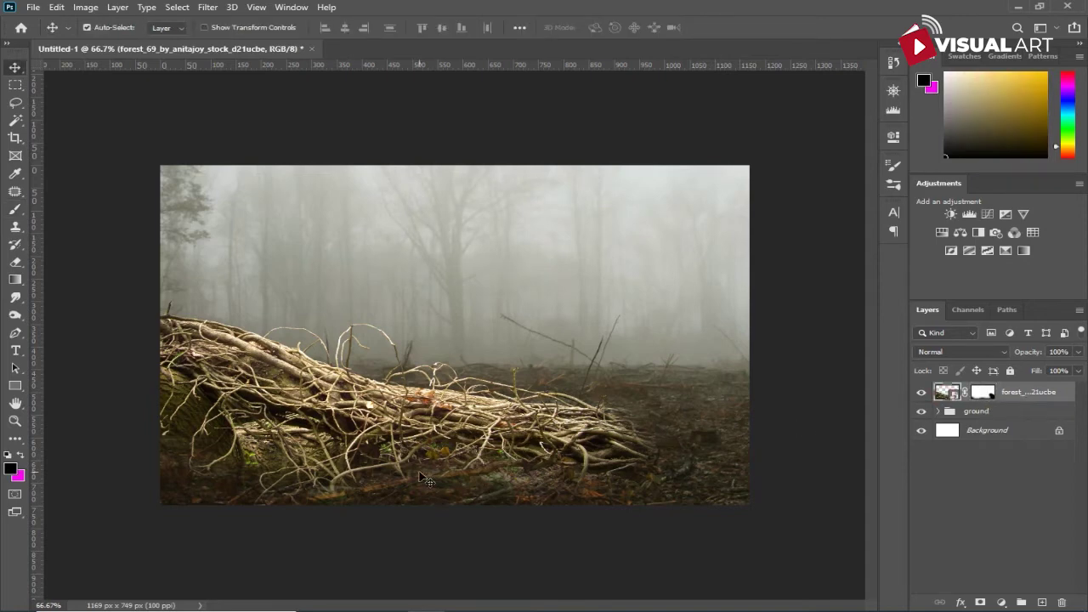
Add a Brightness/Contrast layer clipped to the roots: brightness -60, contrast 30.
{"action": "left_click", "coordinate": [1002, 601]}
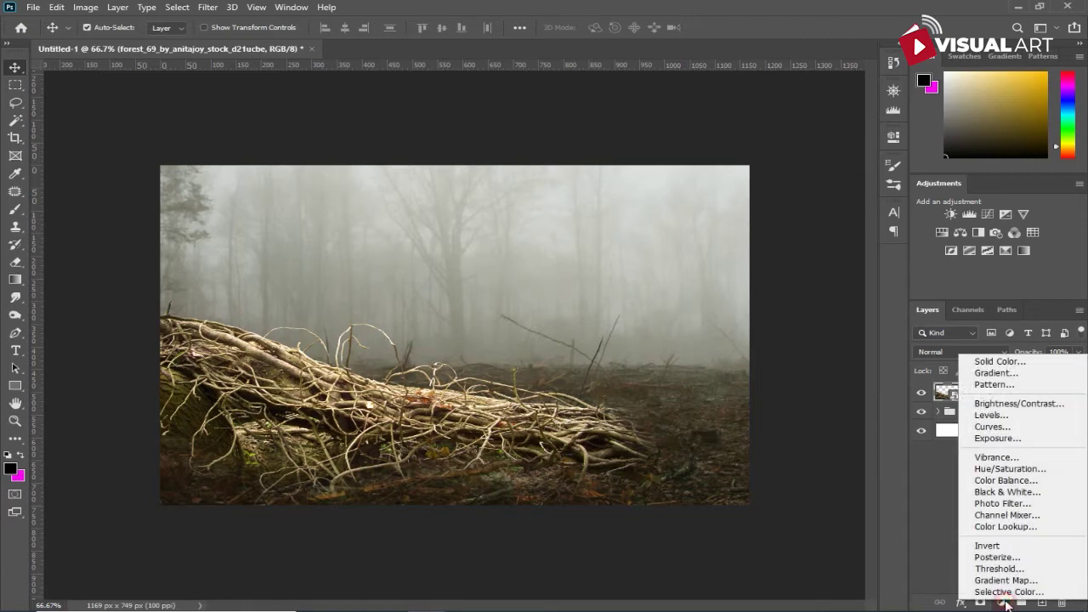
{"action": "left_click", "coordinate": [1007, 405]}
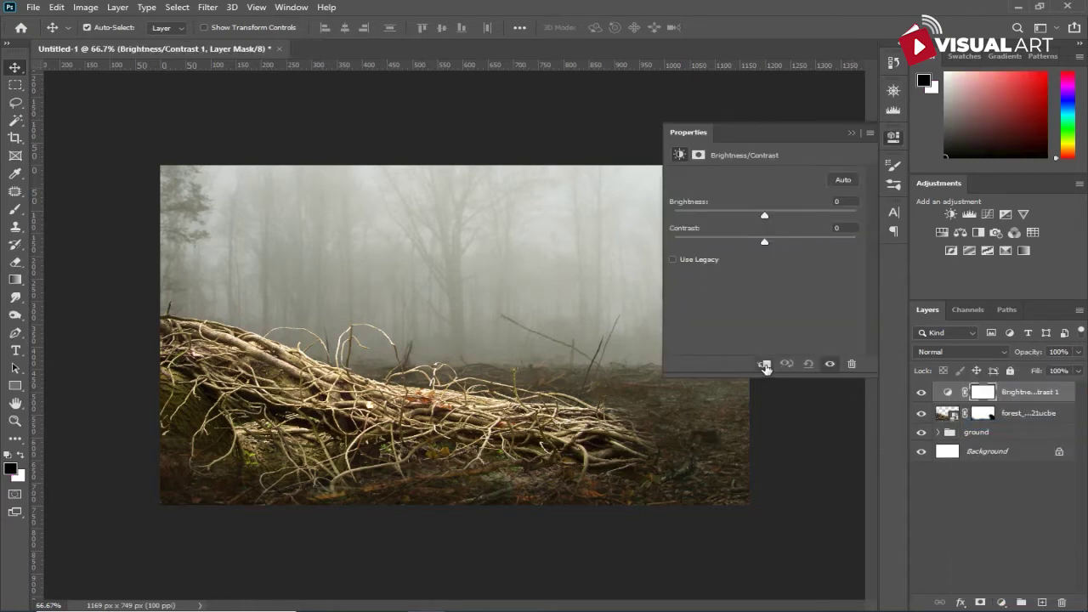
{"action": "left_click", "coordinate": [764, 364]}
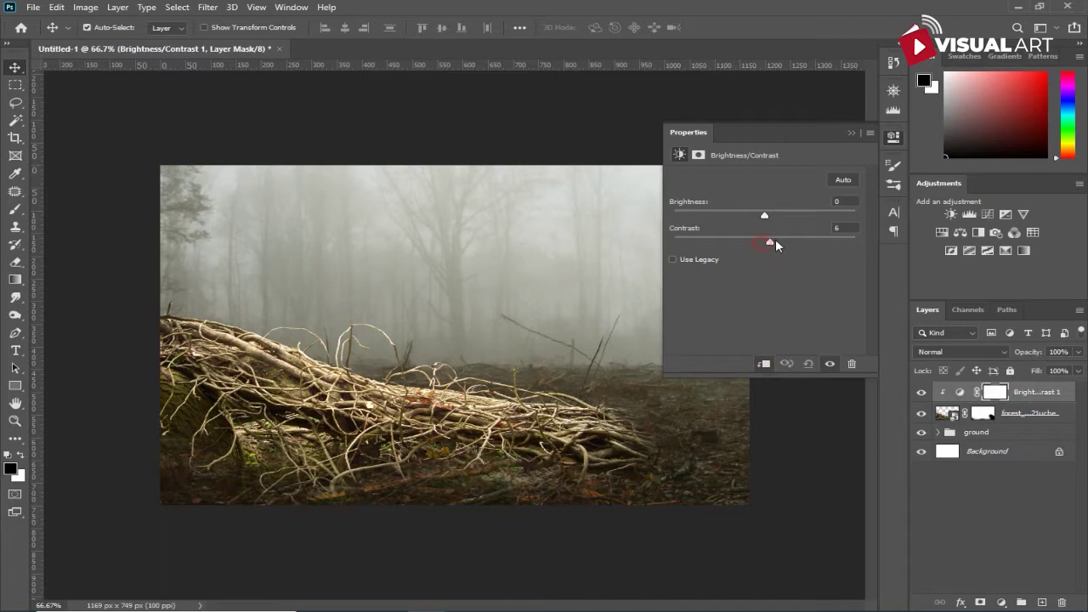
{"action": "left_click_drag", "start_coordinate": [764, 215], "coordinate": [733, 217]}
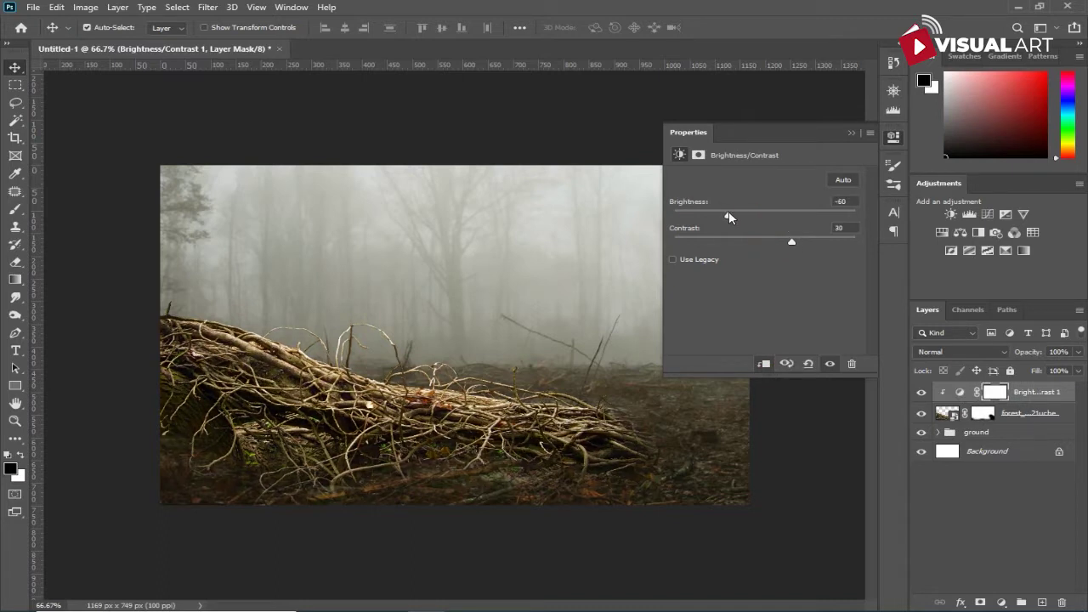
Add a Hue/Saturation layer clipped to the roots with saturation -34.
{"action": "left_click", "coordinate": [1000, 603]}
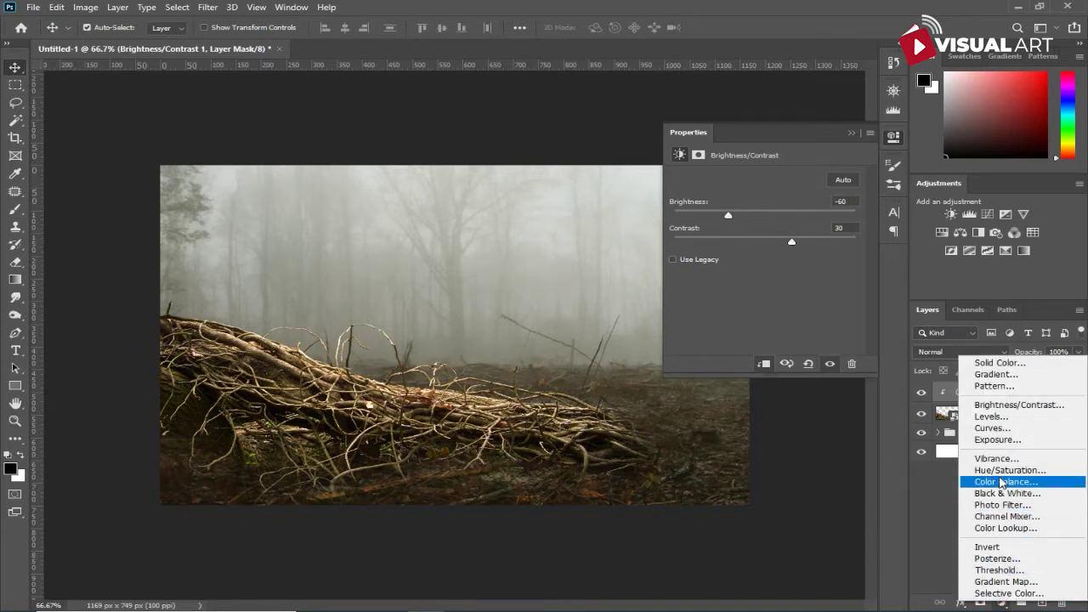
{"action": "left_click", "coordinate": [1003, 470]}
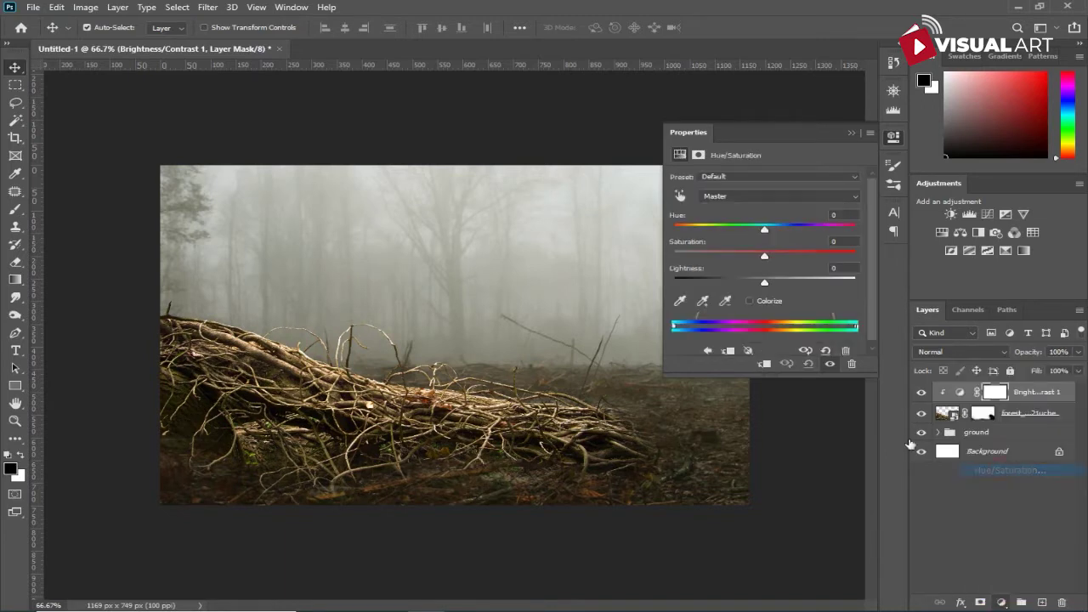
{"action": "left_click", "coordinate": [766, 365]}
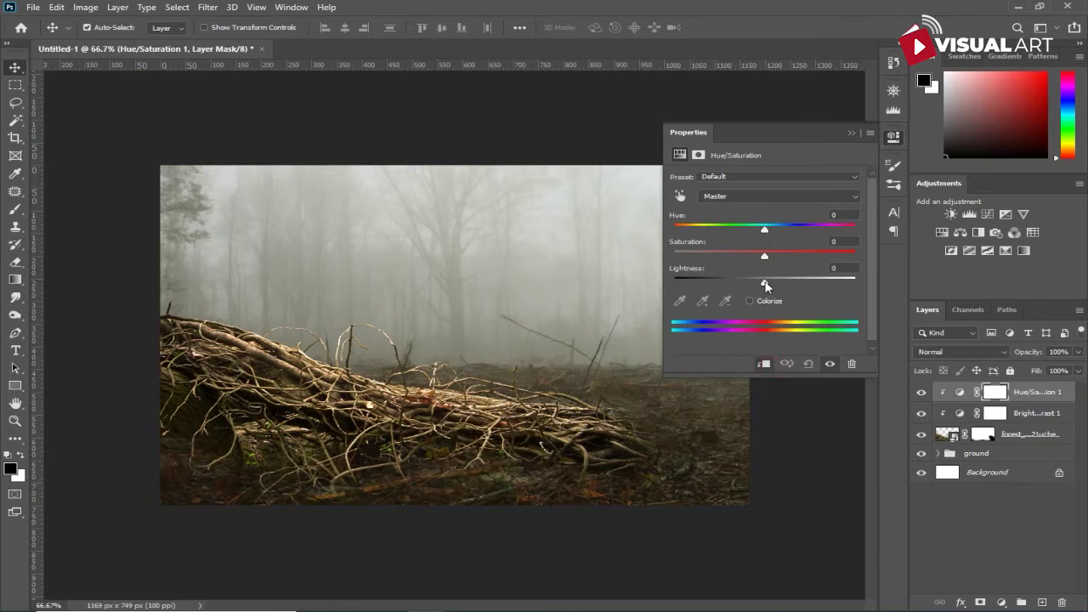
{"action": "left_click_drag", "start_coordinate": [763, 260], "coordinate": [736, 263]}
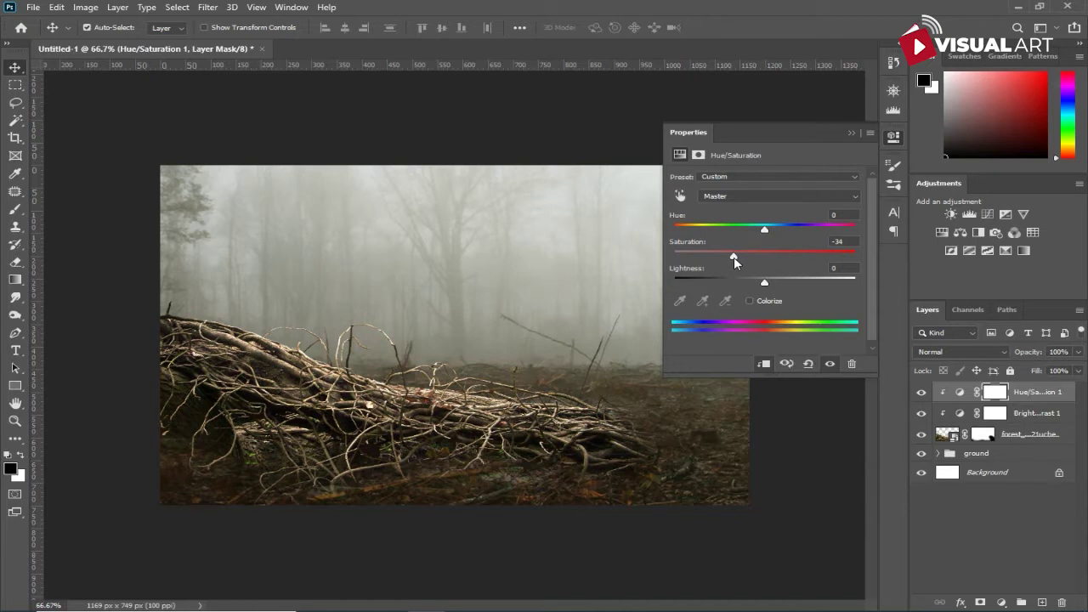
{"action": "left_click", "coordinate": [851, 134]}
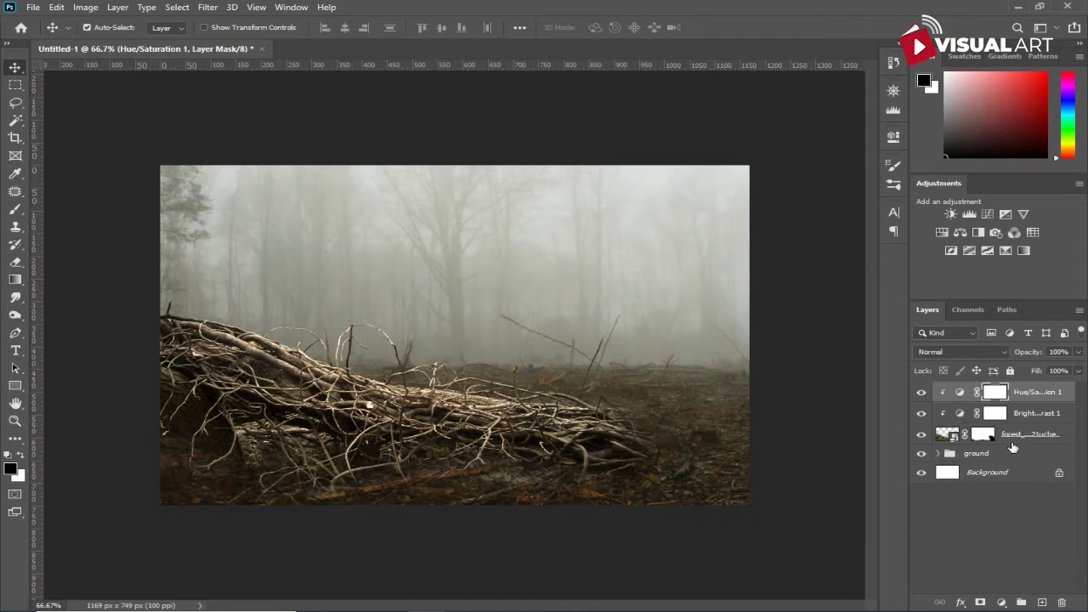
Group the roots layer and its adjustments into a group named 'roots'.
{"action": "left_click", "coordinate": [1012, 438], "text": "shift"}
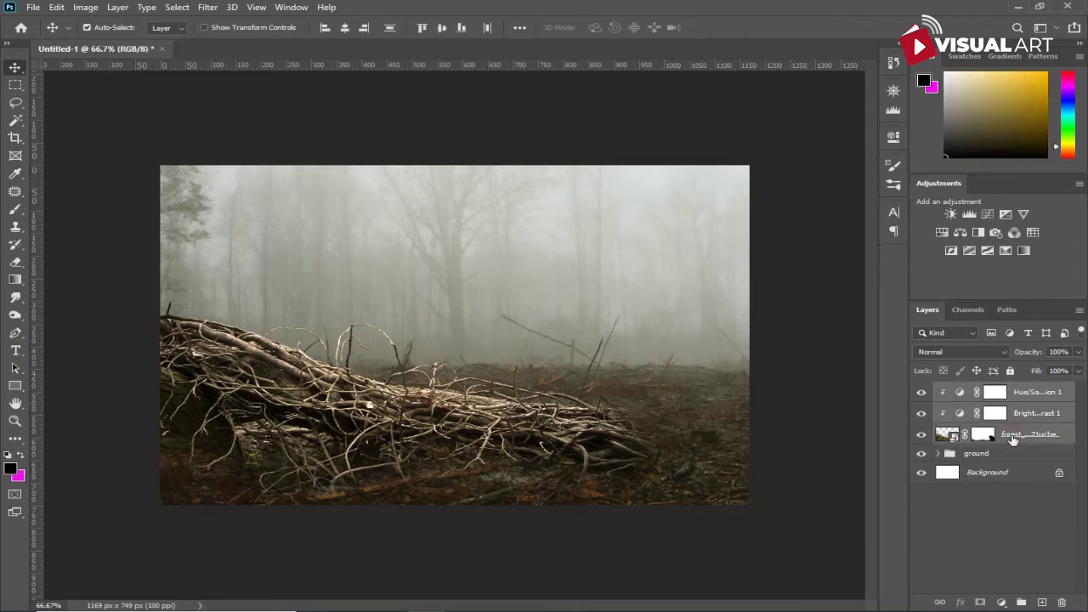
{"action": "key", "text": "ctrl+g"}
{"action": "double_click", "coordinate": [973, 391]}
{"action": "type", "text": "root"}
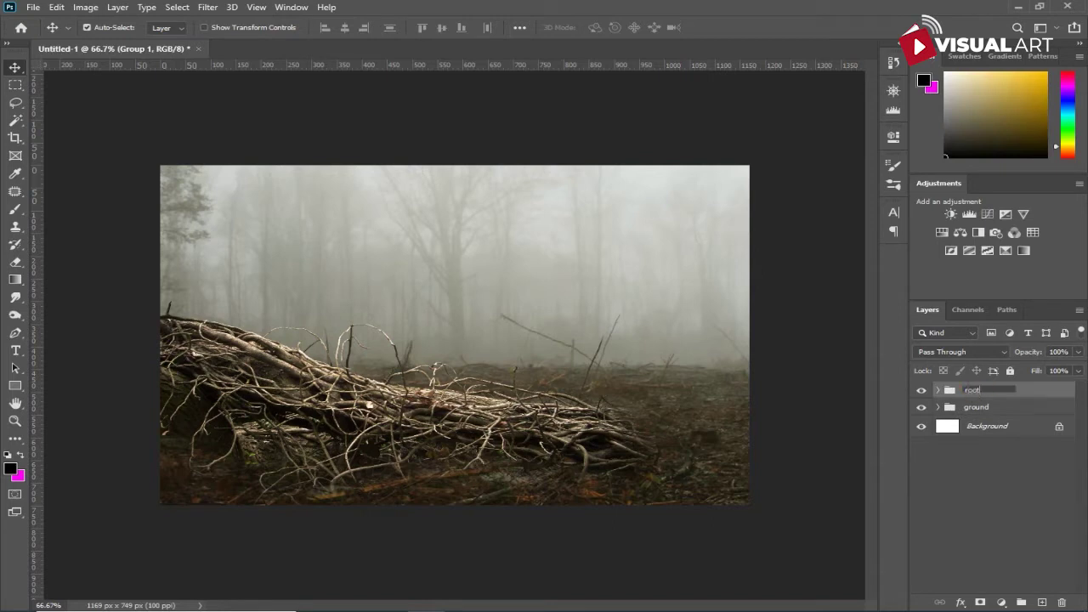
{"action": "type", "text": "s"}
{"action": "key", "text": "Return"}
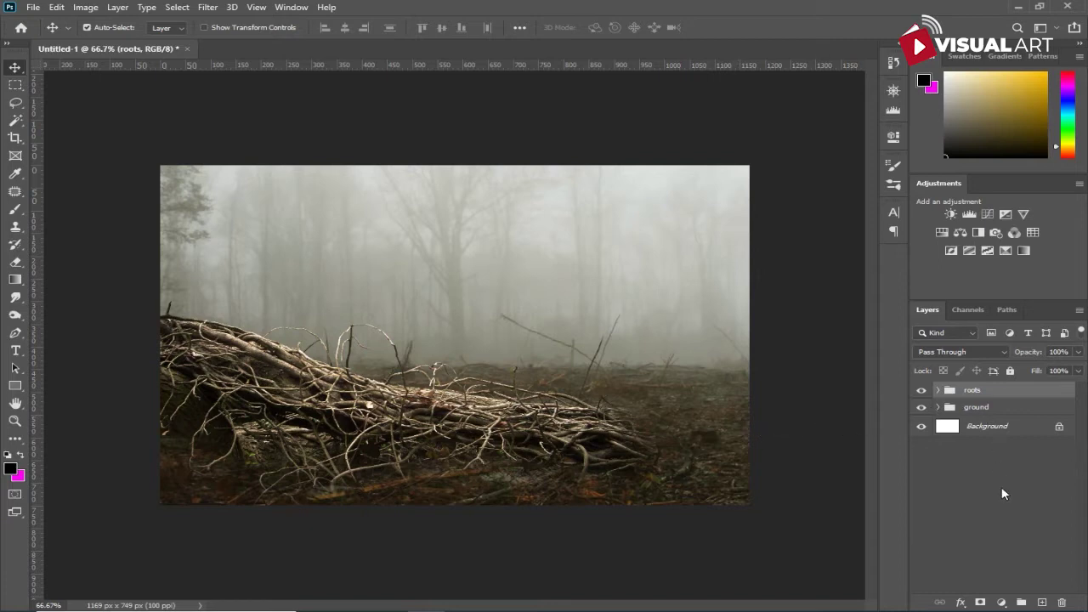
On a new layer, paint a low-opacity shadow over the lower-left roots, undoing the second stroke.
{"action": "left_click", "coordinate": [1042, 602]}
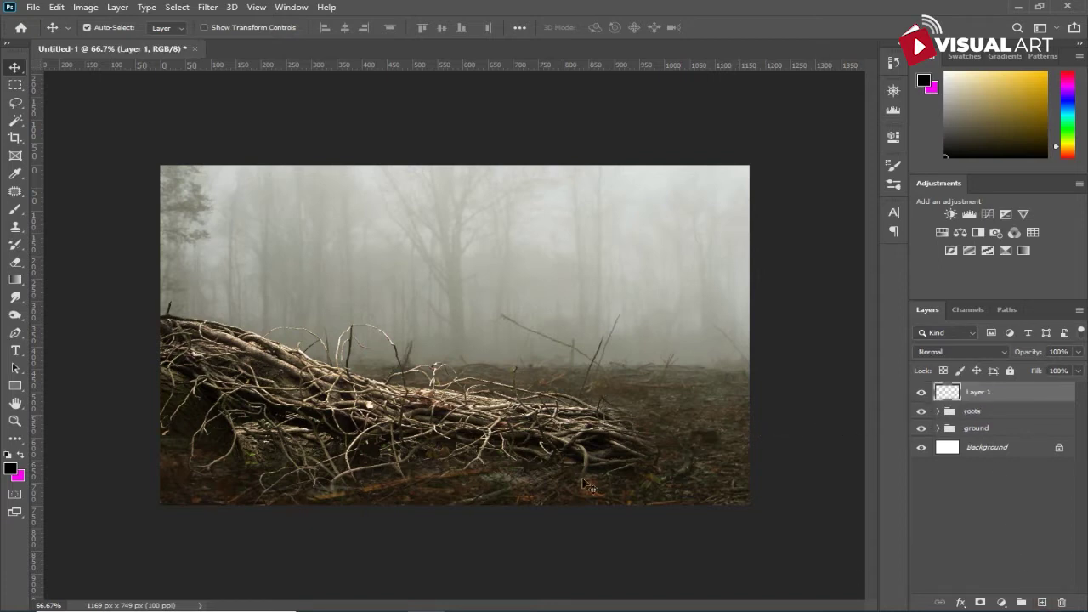
{"action": "left_click", "coordinate": [17, 208]}
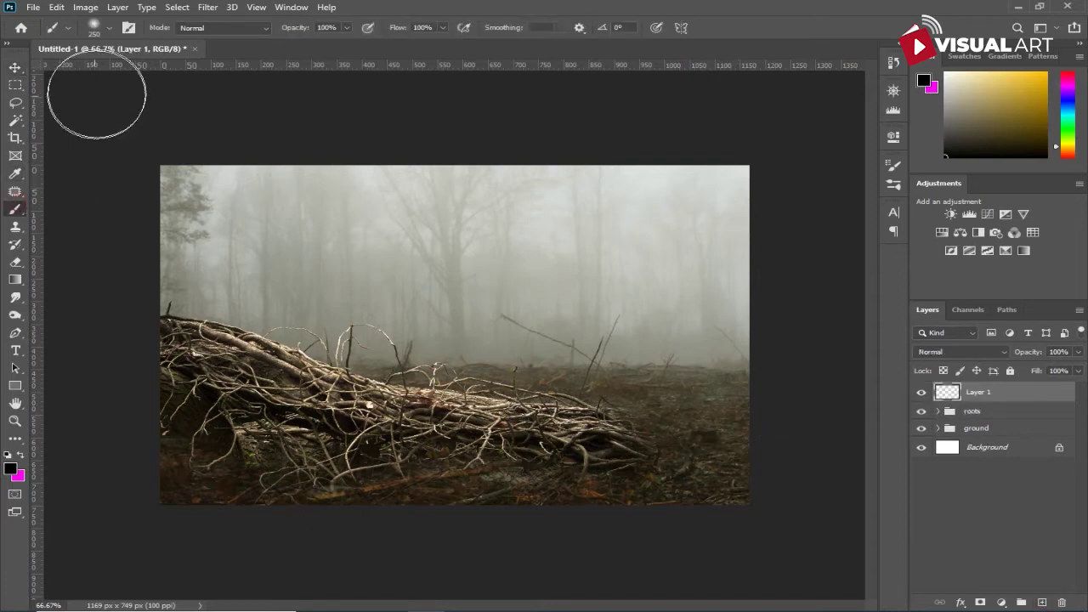
{"action": "left_click_drag", "start_coordinate": [294, 29], "coordinate": [242, 40]}
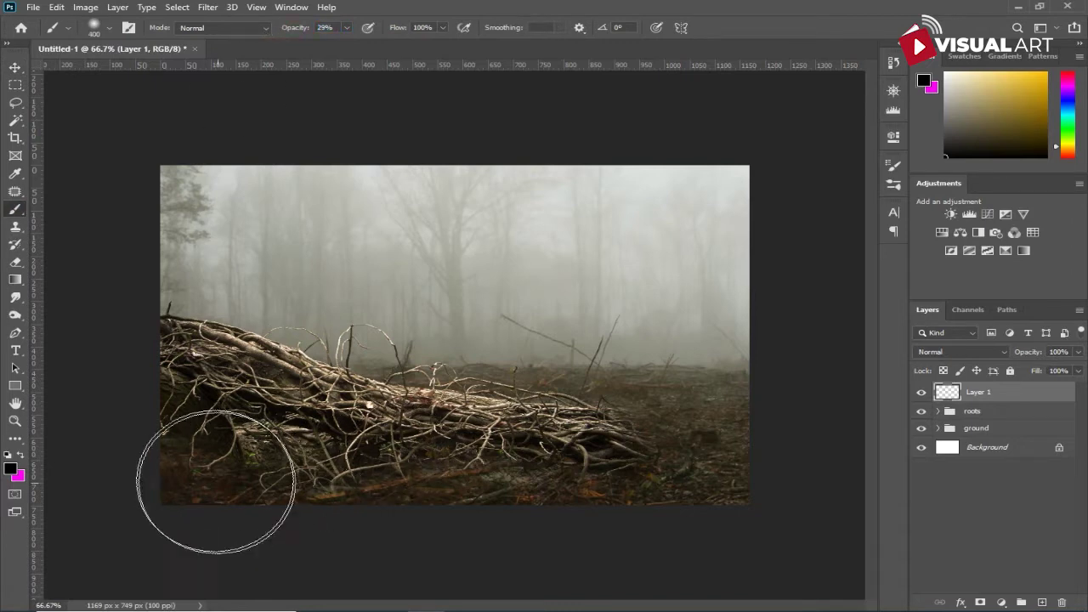
{"action": "key", "text": "bracketright"}
{"action": "key", "text": "bracketright"}
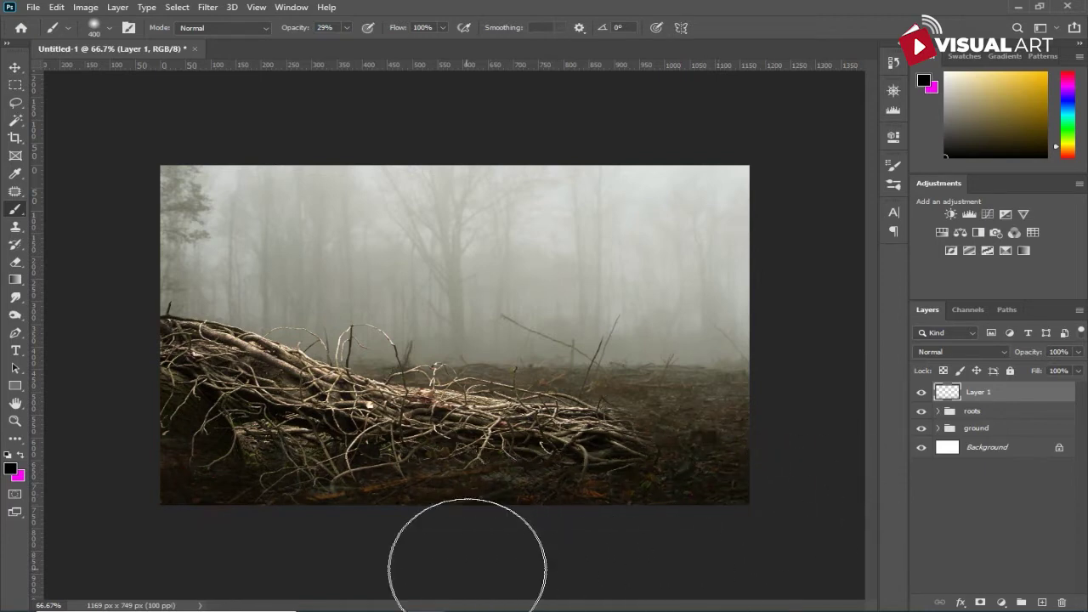
{"action": "key", "text": "bracketleft"}
{"action": "key", "text": "bracketleft"}
{"action": "key", "text": "bracketleft"}
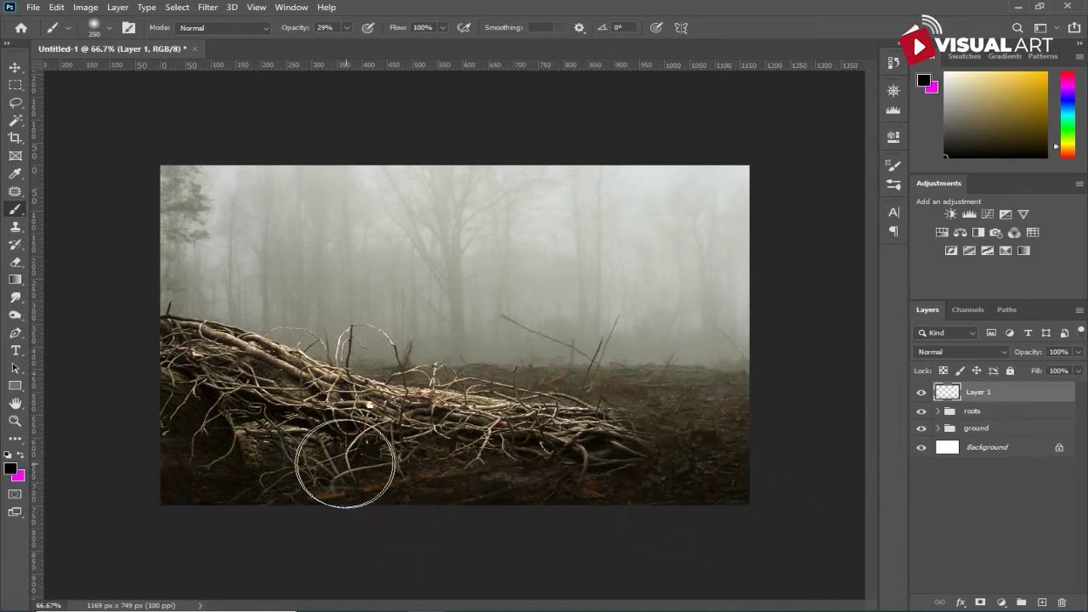
{"action": "left_click_drag", "start_coordinate": [214, 408], "coordinate": [455, 440]}
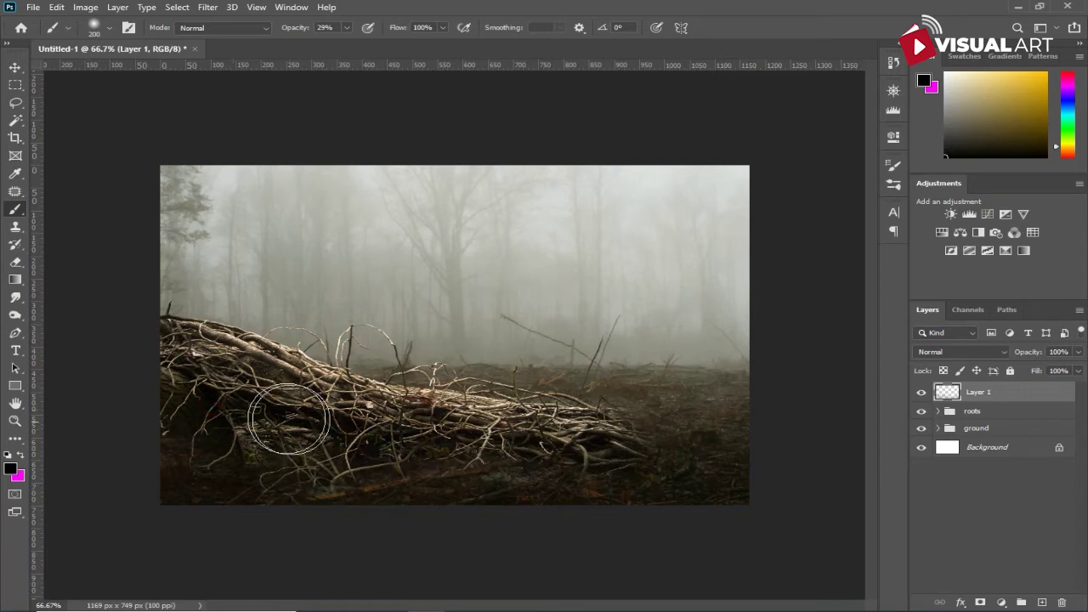
{"action": "left_click_drag", "start_coordinate": [146, 340], "coordinate": [243, 389]}
{"action": "key", "text": "ctrl+z"}
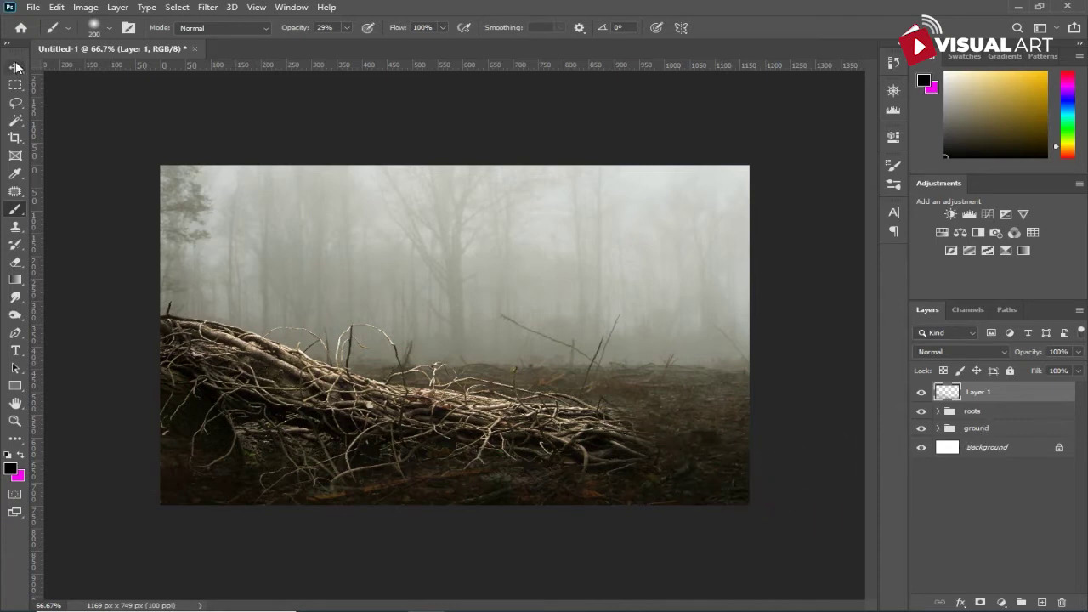
Place the abandoned_boilers broken wooden frame image onto the canvas.
{"action": "key", "text": "v"}
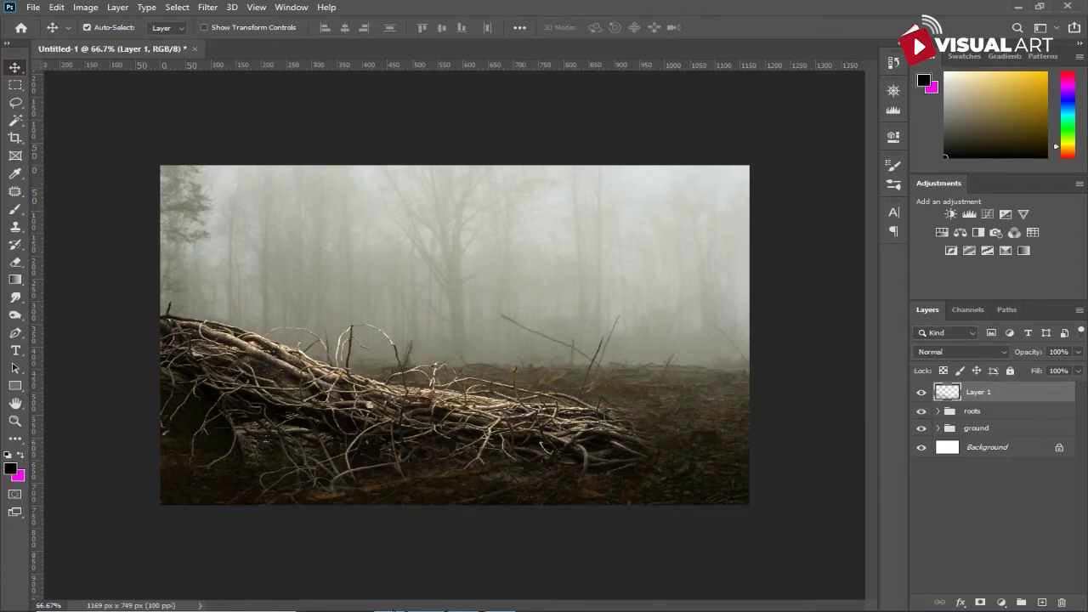
{"action": "left_click", "coordinate": [389, 599]}
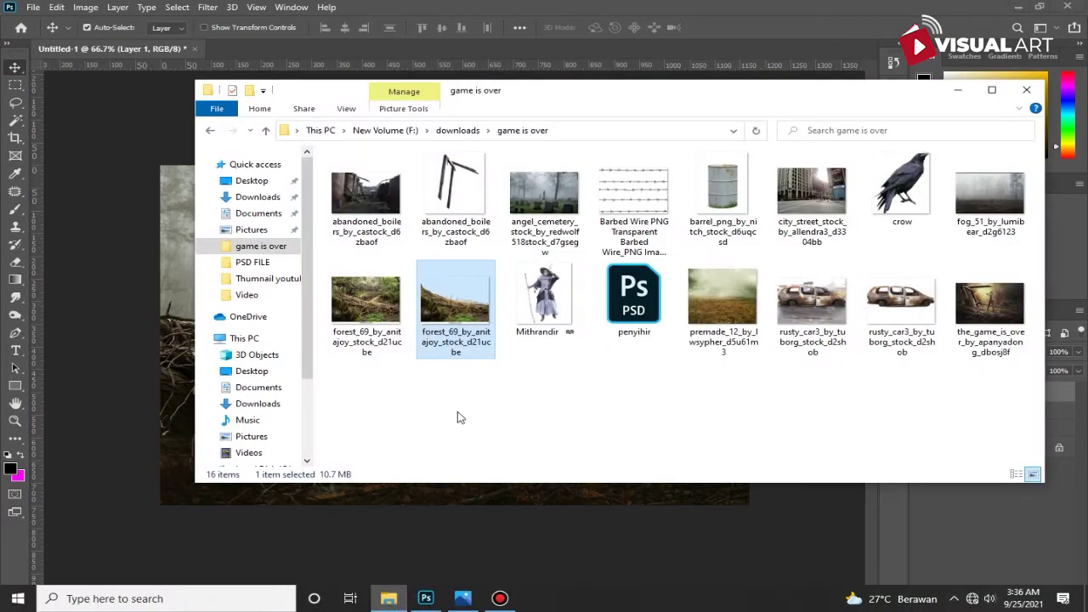
{"action": "left_click", "coordinate": [462, 204]}
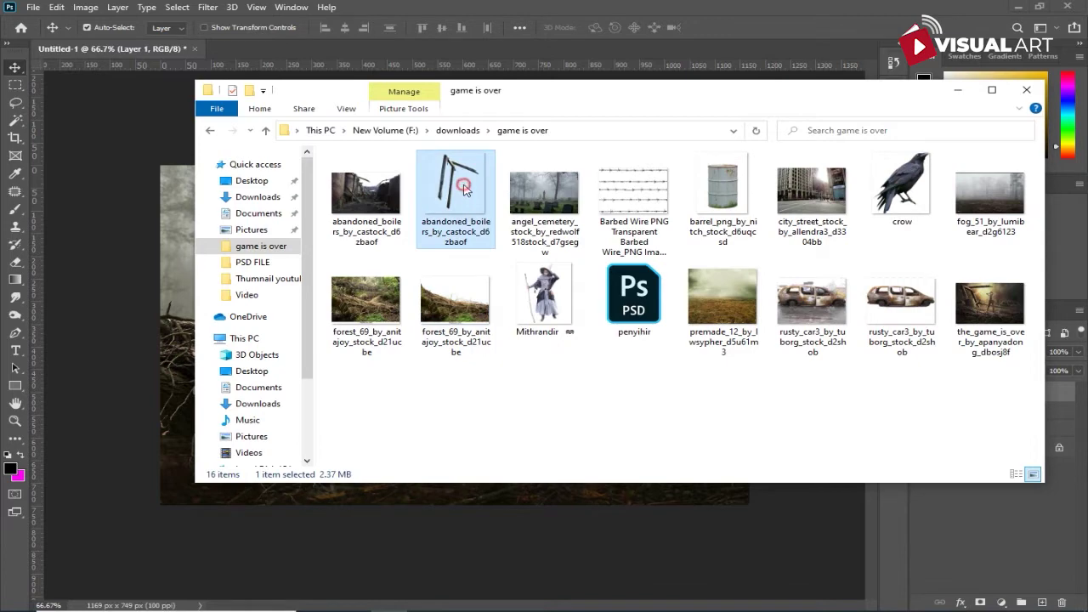
{"action": "left_click_drag", "start_coordinate": [464, 189], "coordinate": [176, 258]}
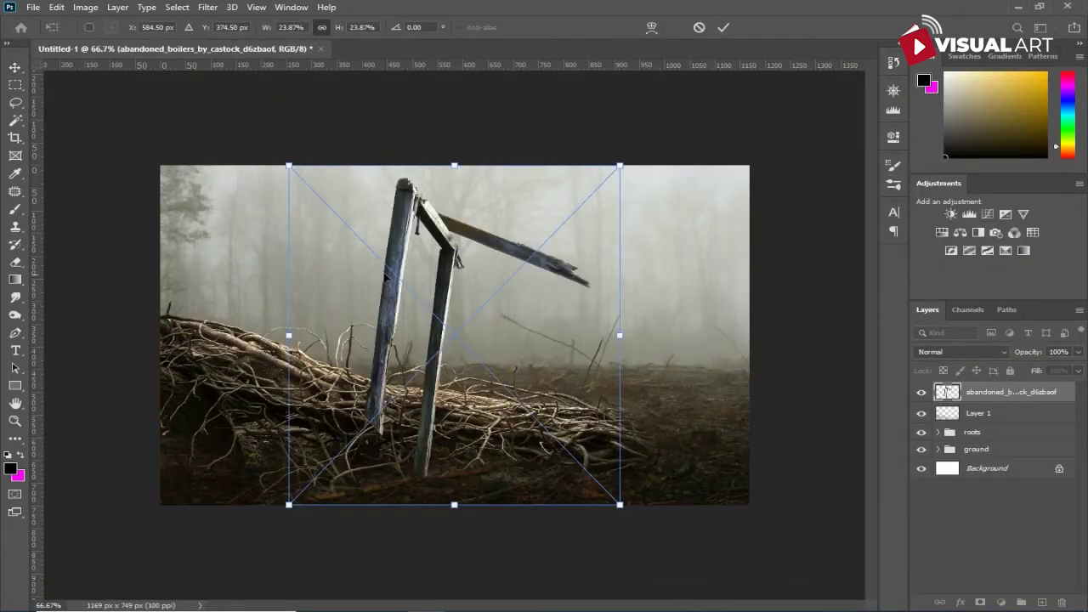
Rotate the frame about -27.5°, move it left and higher, with its layer beneath the roots group.
{"action": "left_click_drag", "start_coordinate": [630, 291], "coordinate": [585, 236]}
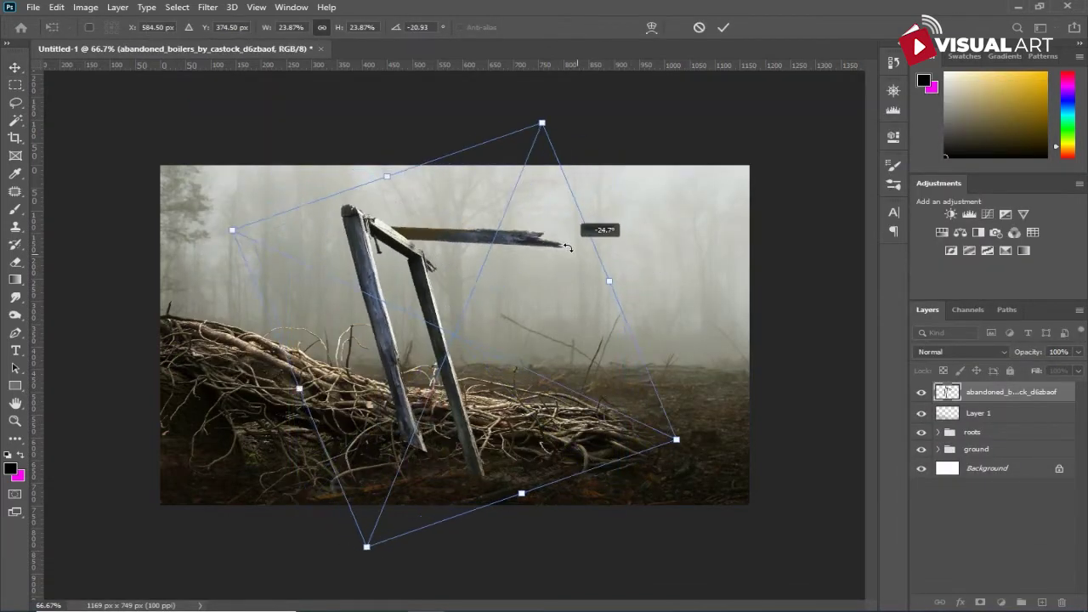
{"action": "left_click_drag", "start_coordinate": [434, 330], "coordinate": [291, 323]}
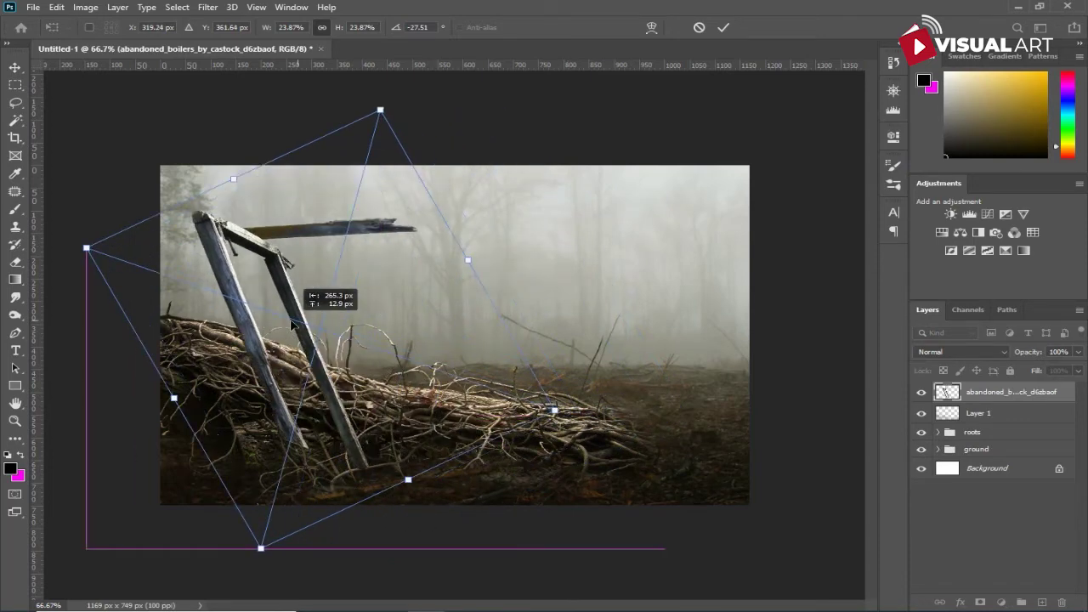
{"action": "key", "text": "Return"}
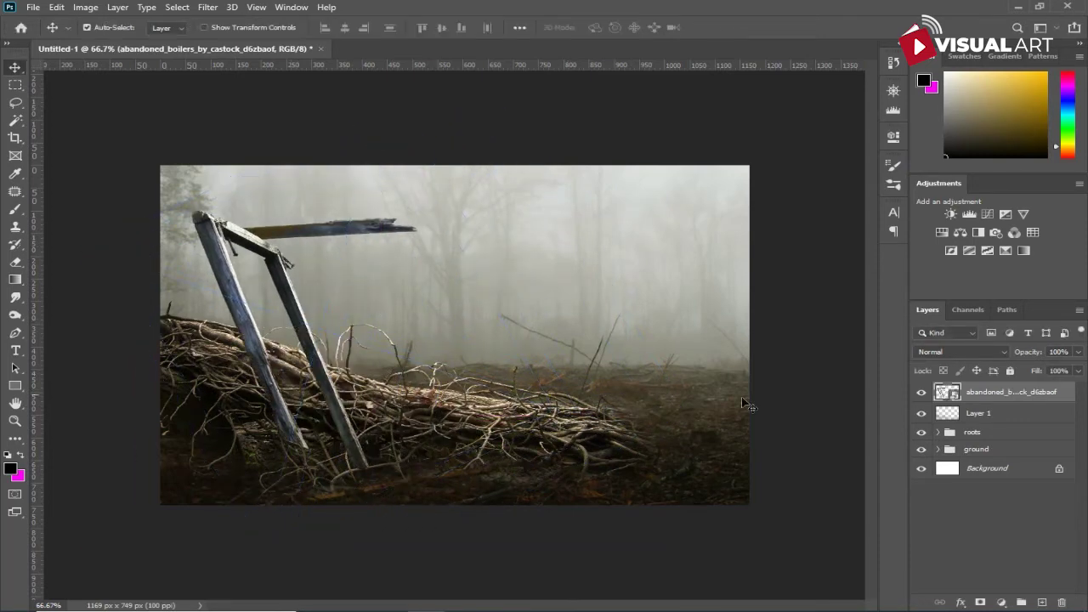
{"action": "left_click_drag", "start_coordinate": [1011, 393], "coordinate": [1012, 438]}
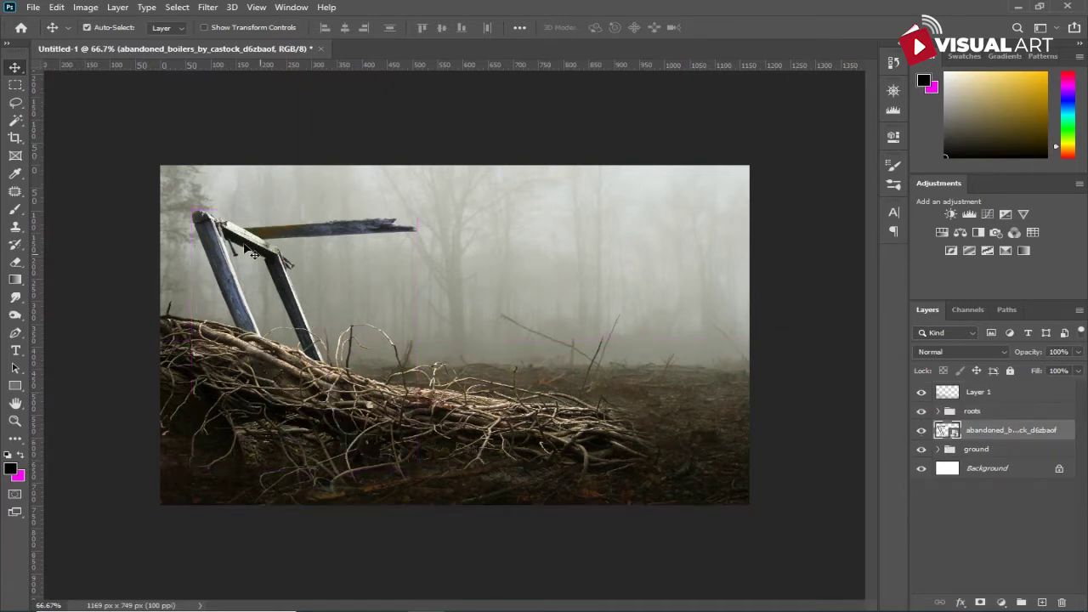
{"action": "left_click_drag", "start_coordinate": [239, 239], "coordinate": [233, 212]}
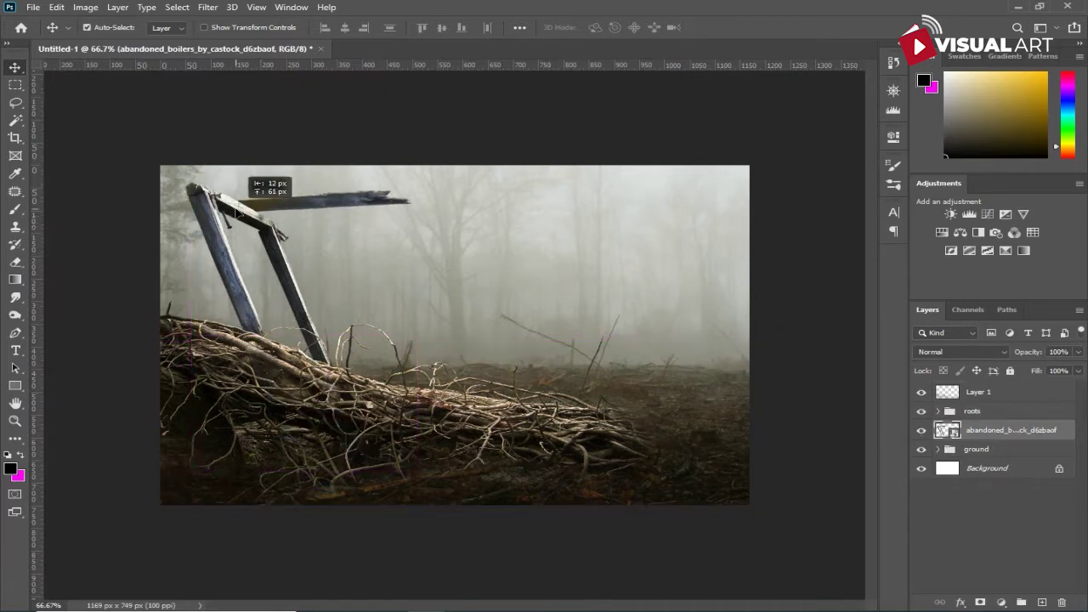
{"action": "left_click_drag", "start_coordinate": [233, 212], "coordinate": [239, 210]}
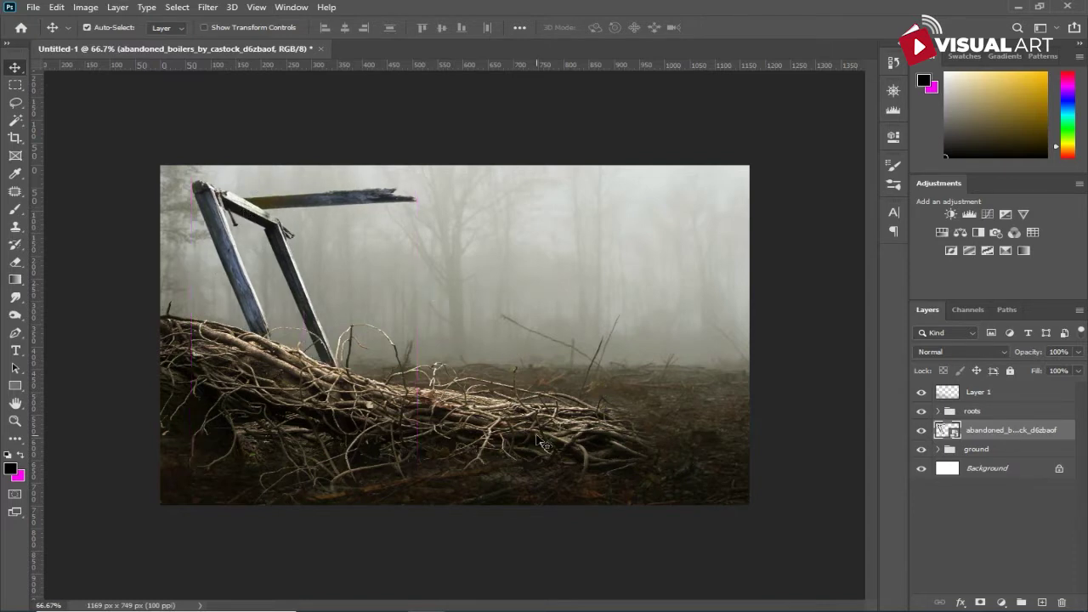
{"action": "scroll", "coordinate": [537, 440], "scroll_direction": "up", "scroll_amount": 1}
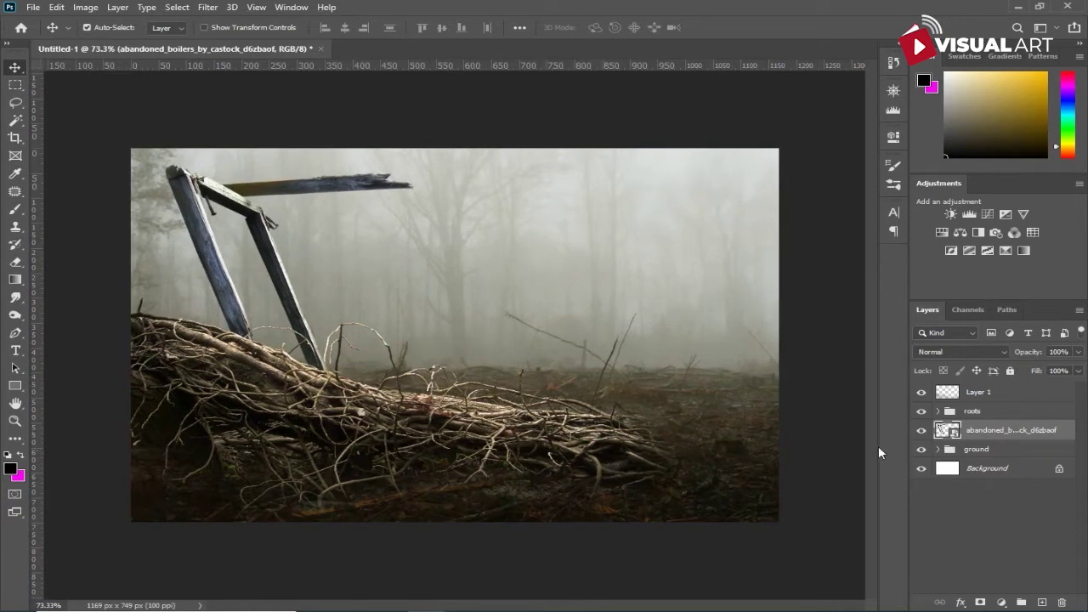
Add a Hue/Saturation layer clipped to the frame, colourized at hue 36, saturation 25.
{"action": "left_click", "coordinate": [1003, 601]}
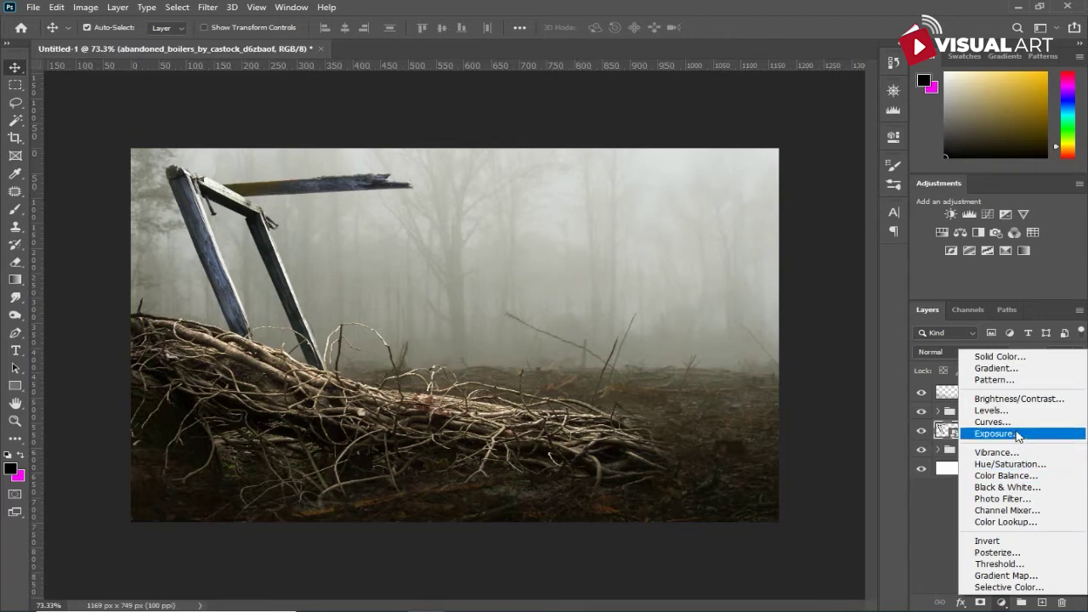
{"action": "left_click", "coordinate": [1012, 464]}
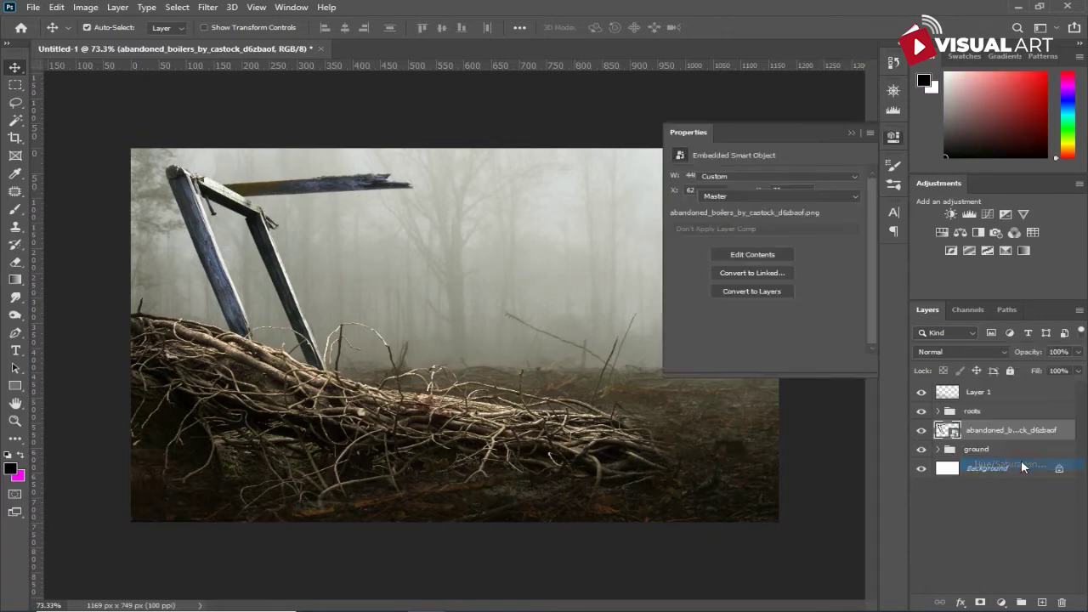
{"action": "left_click", "coordinate": [765, 365]}
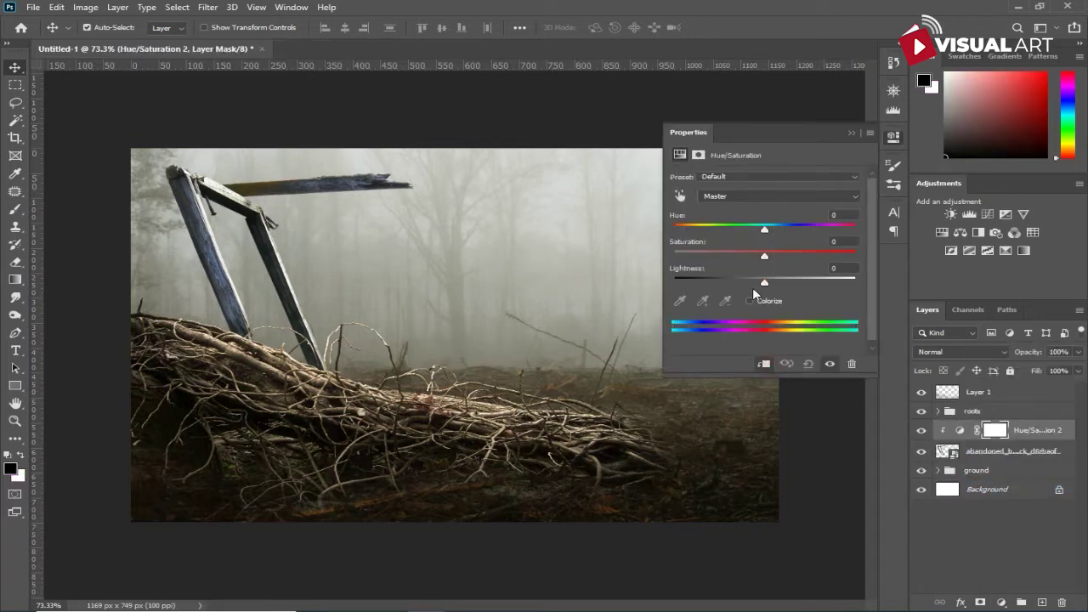
{"action": "left_click", "coordinate": [750, 301]}
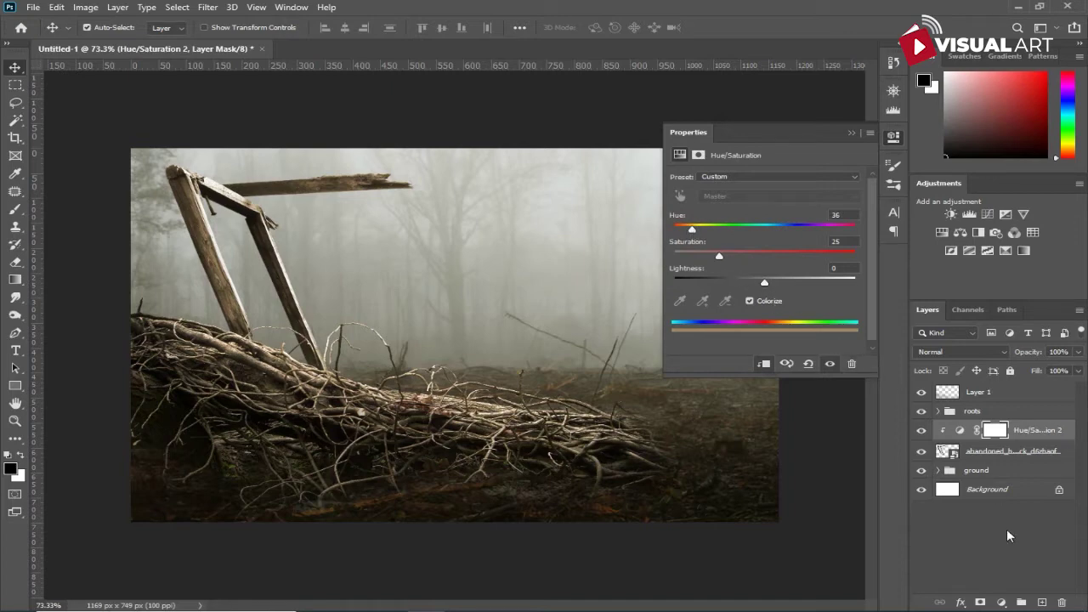
Add a Brightness/Contrast layer clipped to the frame: brightness -19, contrast 23.
{"action": "left_click", "coordinate": [1003, 601]}
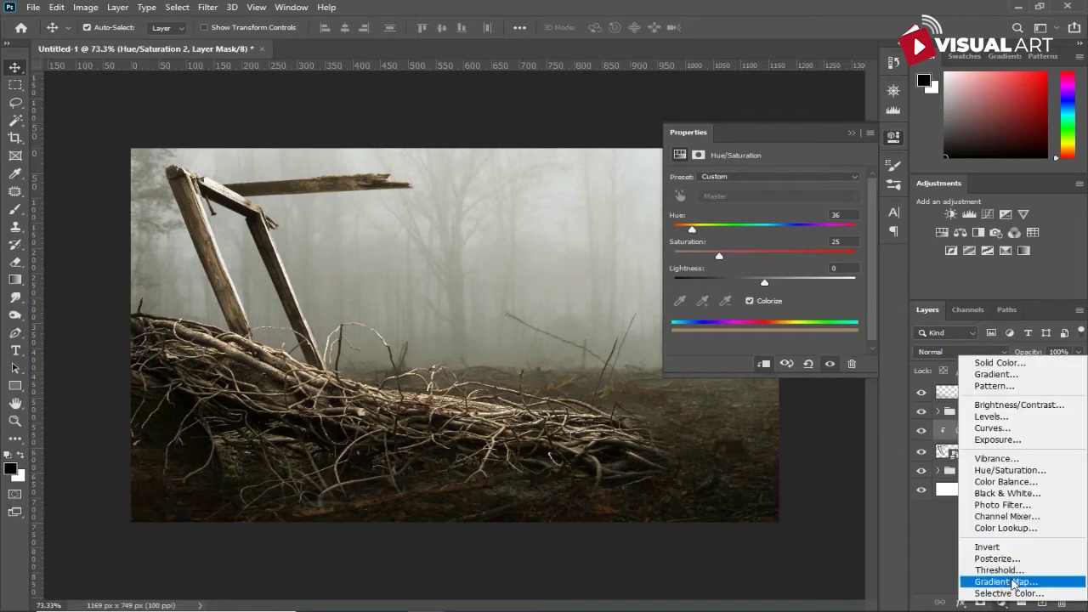
{"action": "left_click", "coordinate": [1016, 409]}
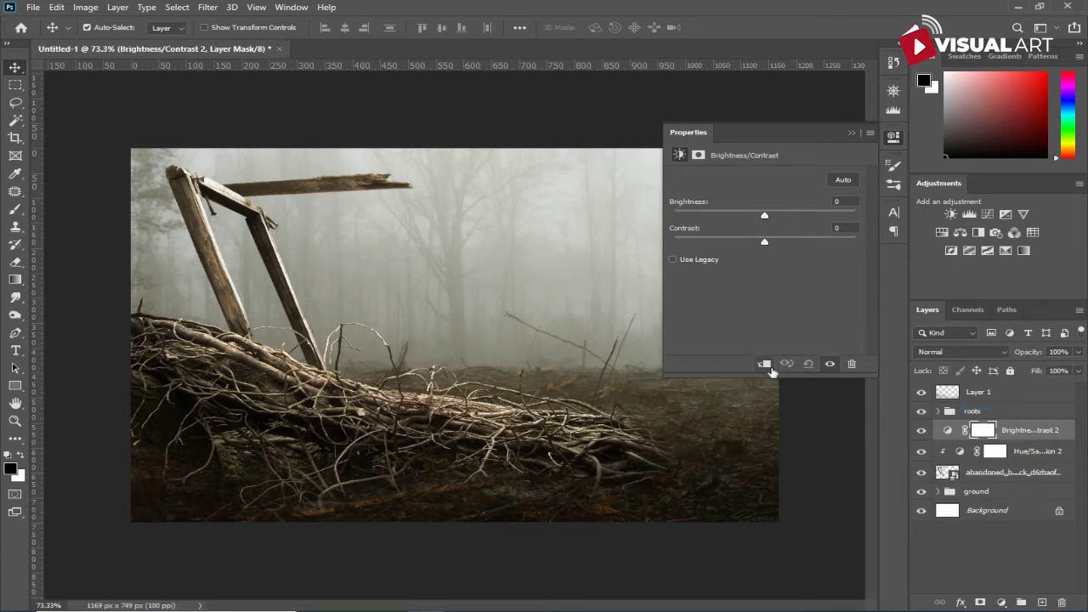
{"action": "left_click", "coordinate": [767, 366]}
{"action": "mouse_move", "coordinate": [771, 244]}
{"action": "left_mouse_down"}
{"action": "mouse_move", "coordinate": [785, 242]}
{"action": "mouse_move", "coordinate": [755, 219]}
{"action": "left_mouse_up"}
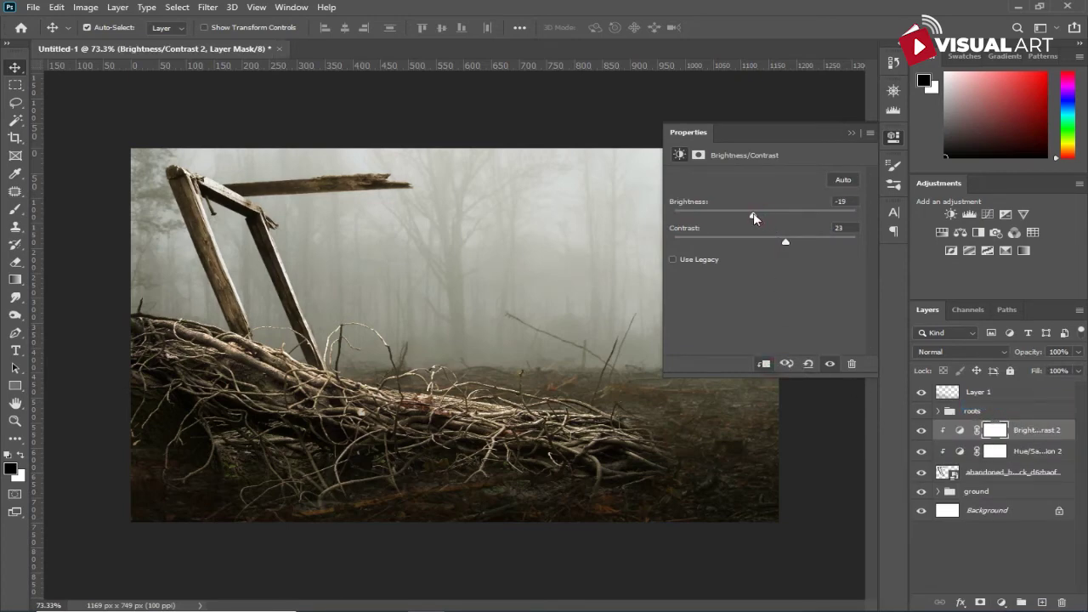
{"action": "left_click", "coordinate": [852, 136]}
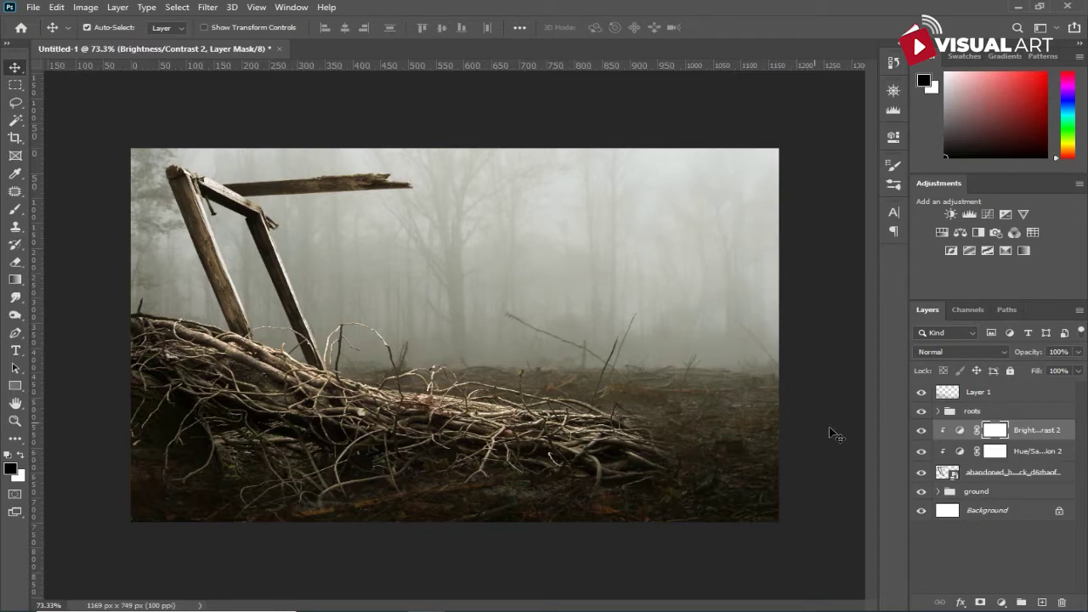
{"action": "left_click", "coordinate": [1019, 468]}
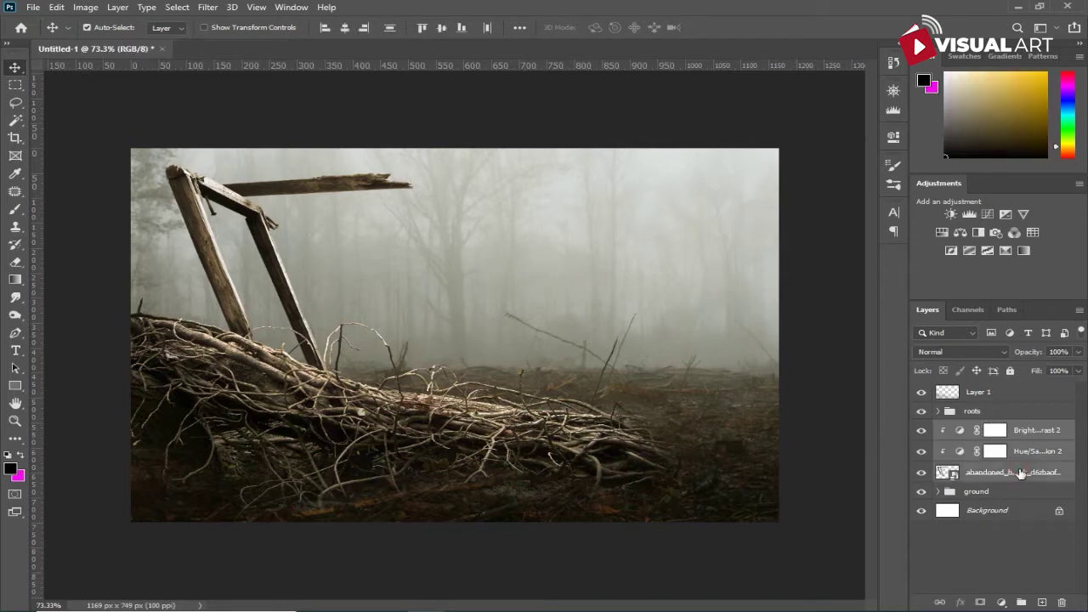
Group the frame and its adjustments into a group named 'wooden 1'.
{"action": "key", "text": "ctrl+g"}
{"action": "double_click", "coordinate": [979, 428]}
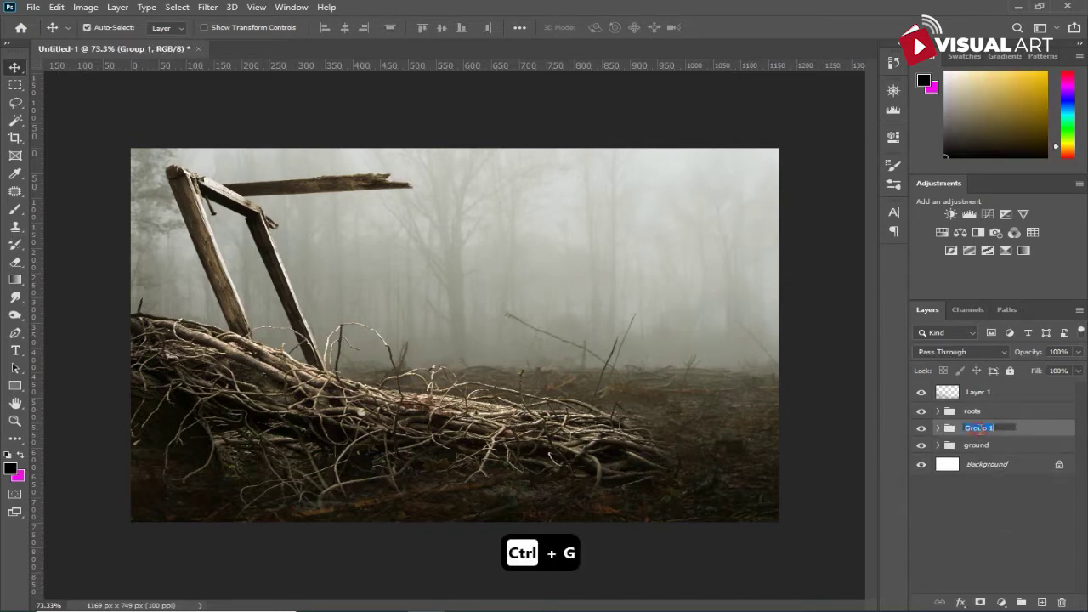
{"action": "type", "text": "wooden"}
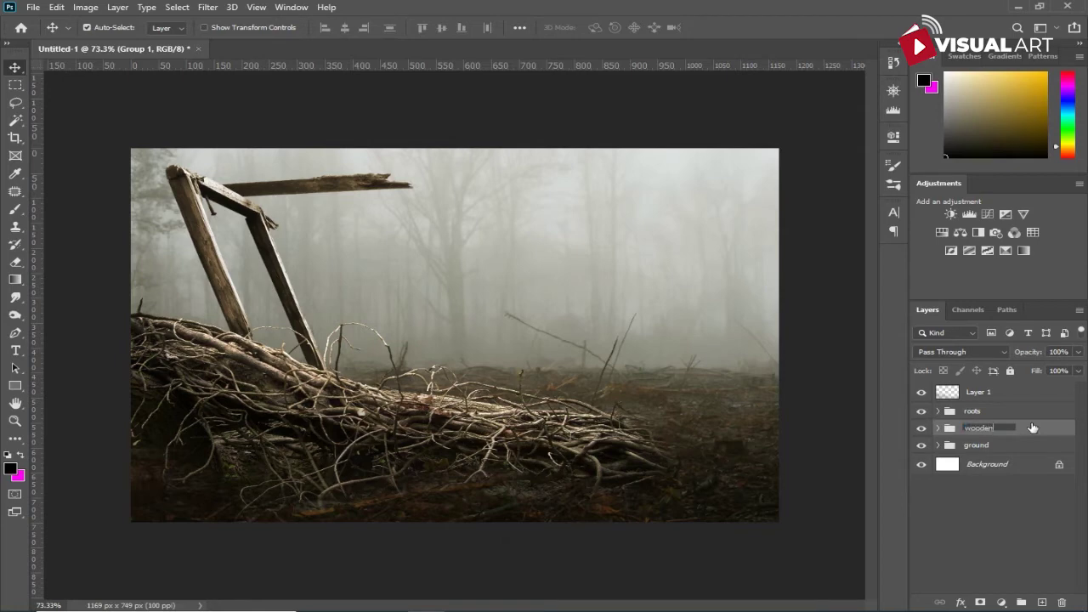
{"action": "type", "text": " 1"}
{"action": "key", "text": "Return"}
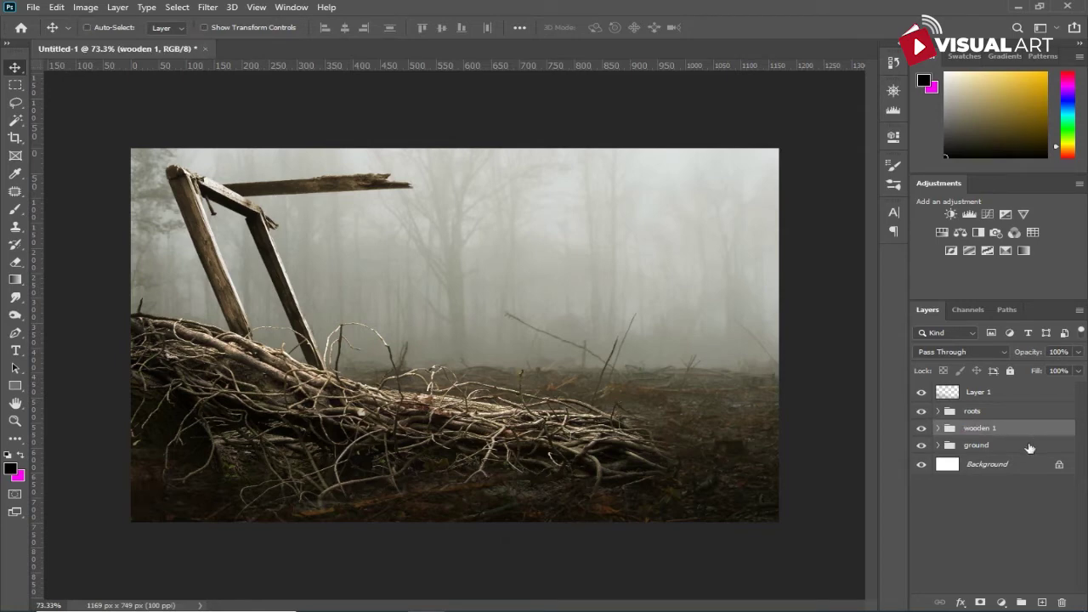
Duplicate 'wooden 1', then move and rotate the planks to lean diagonally down-right.
{"action": "key", "text": "ctrl+j"}
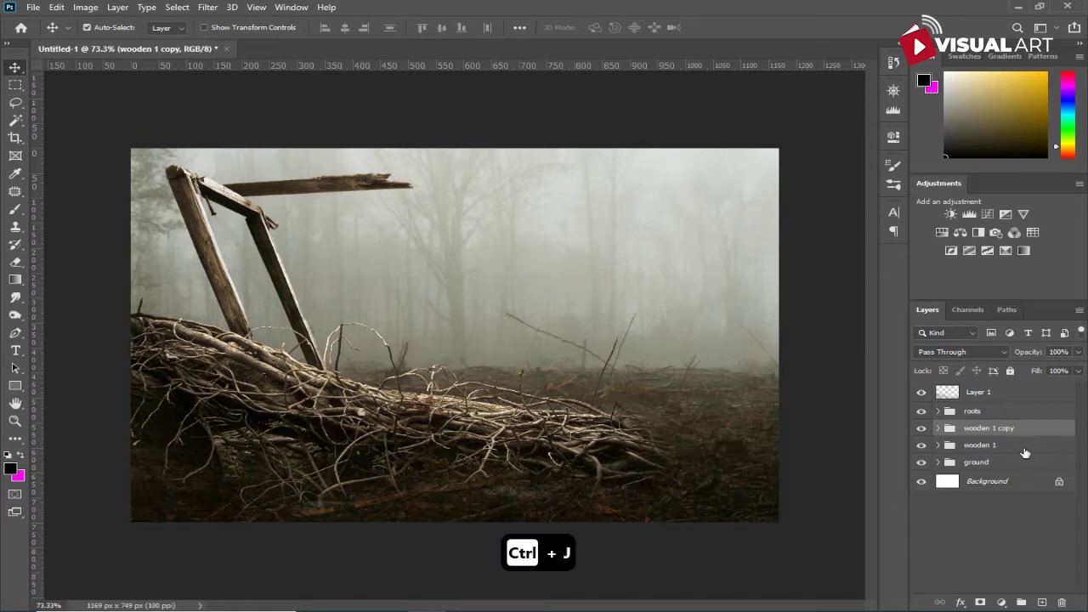
{"action": "left_click", "coordinate": [1025, 448]}
{"action": "key", "text": "ctrl+t"}
{"action": "left_click_drag", "start_coordinate": [357, 310], "coordinate": [439, 353]}
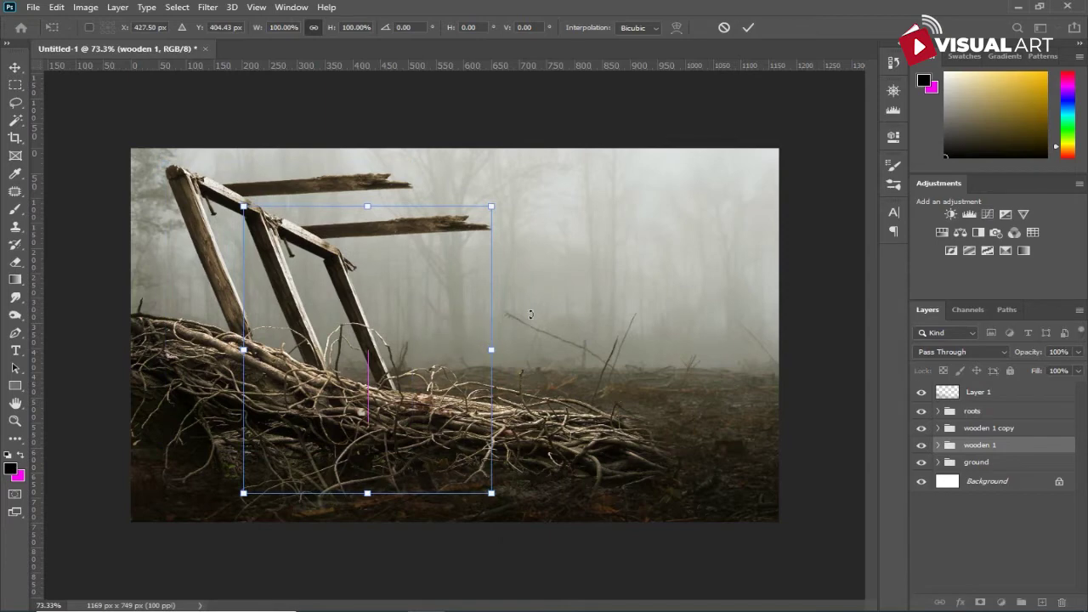
{"action": "mouse_move", "coordinate": [573, 301]}
{"action": "left_mouse_down"}
{"action": "mouse_move", "coordinate": [452, 246]}
{"action": "mouse_move", "coordinate": [472, 240]}
{"action": "left_mouse_up"}
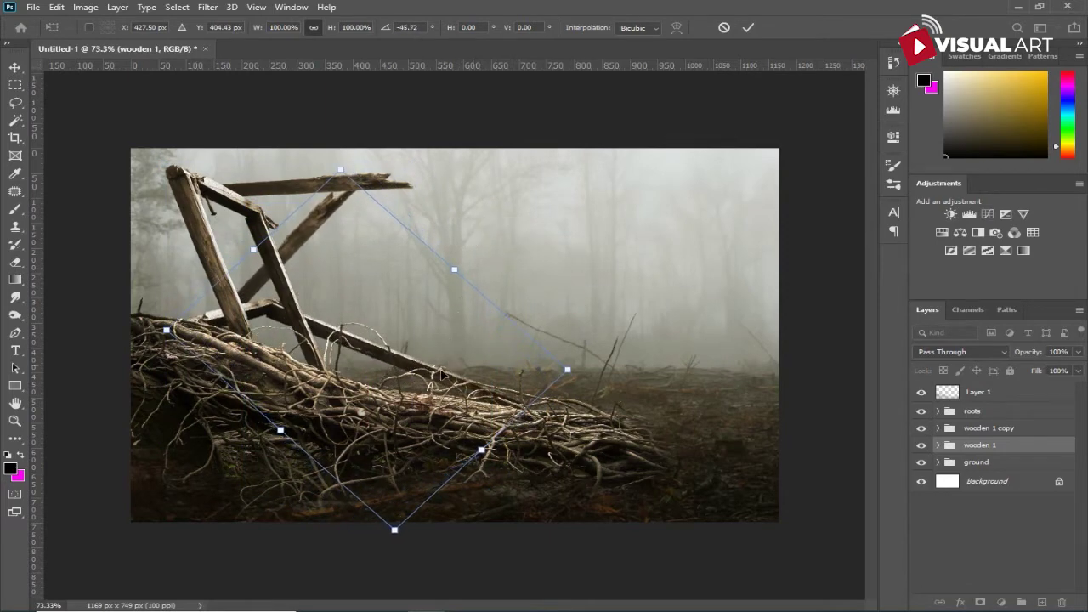
{"action": "left_click_drag", "start_coordinate": [442, 370], "coordinate": [516, 400]}
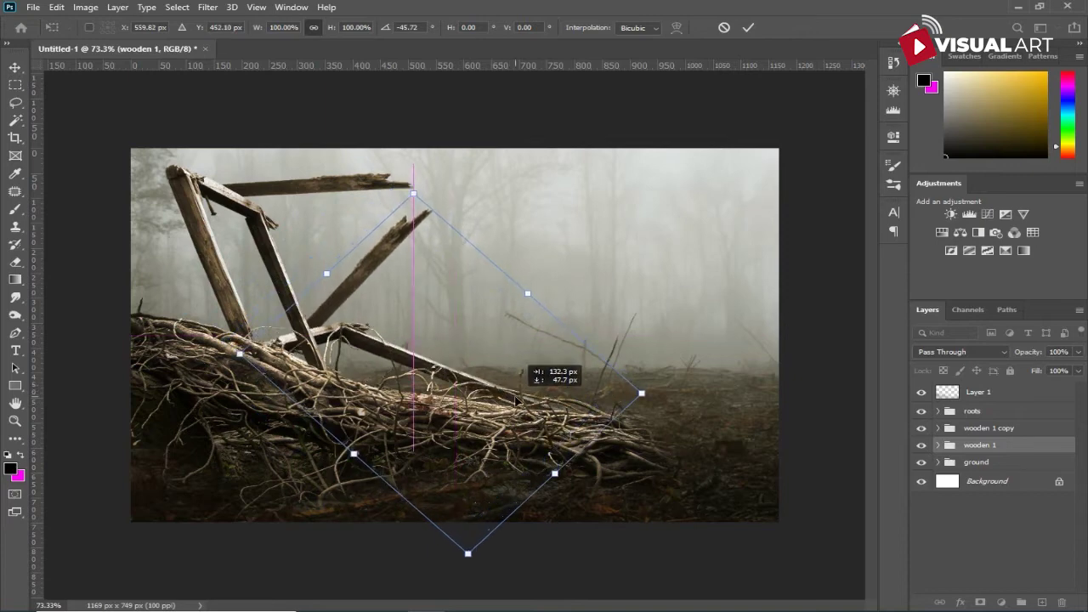
{"action": "key", "text": "Return"}
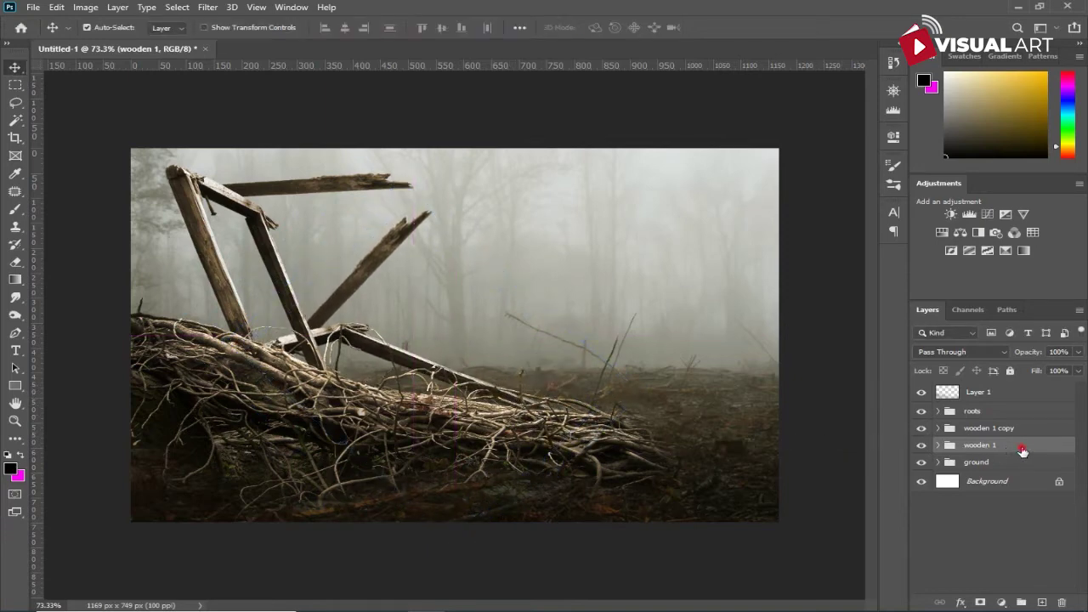
Move 'wooden 1' above its copy, widen it about 128%, tilt about -3.5° and raise it over the roots.
{"action": "left_click_drag", "start_coordinate": [1022, 450], "coordinate": [1016, 421]}
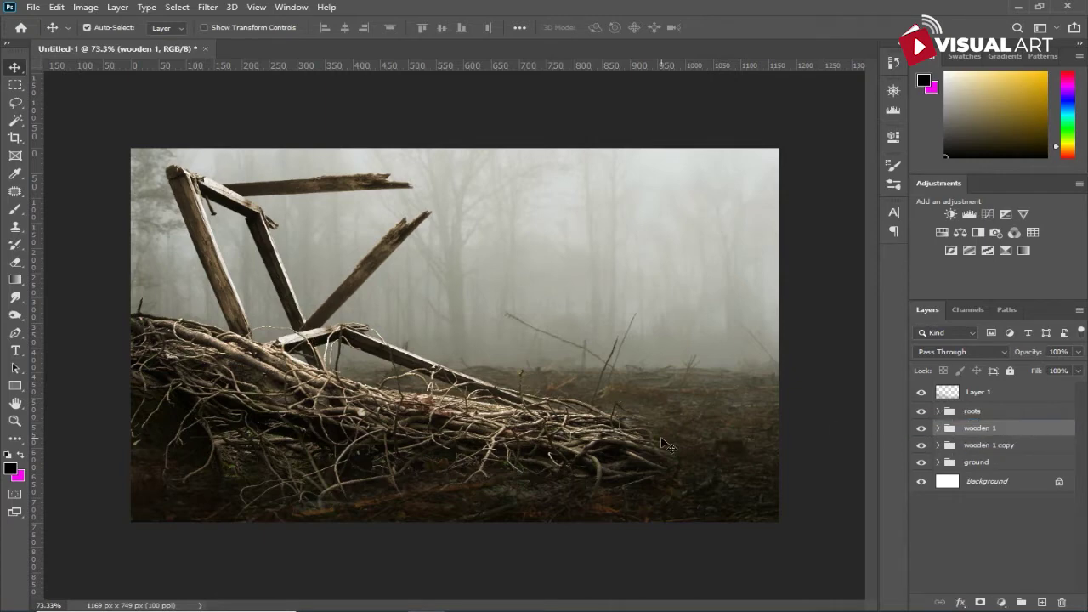
{"action": "scroll", "coordinate": [668, 446], "scroll_direction": "up", "scroll_amount": 1}
{"action": "key", "text": "ctrl+t"}
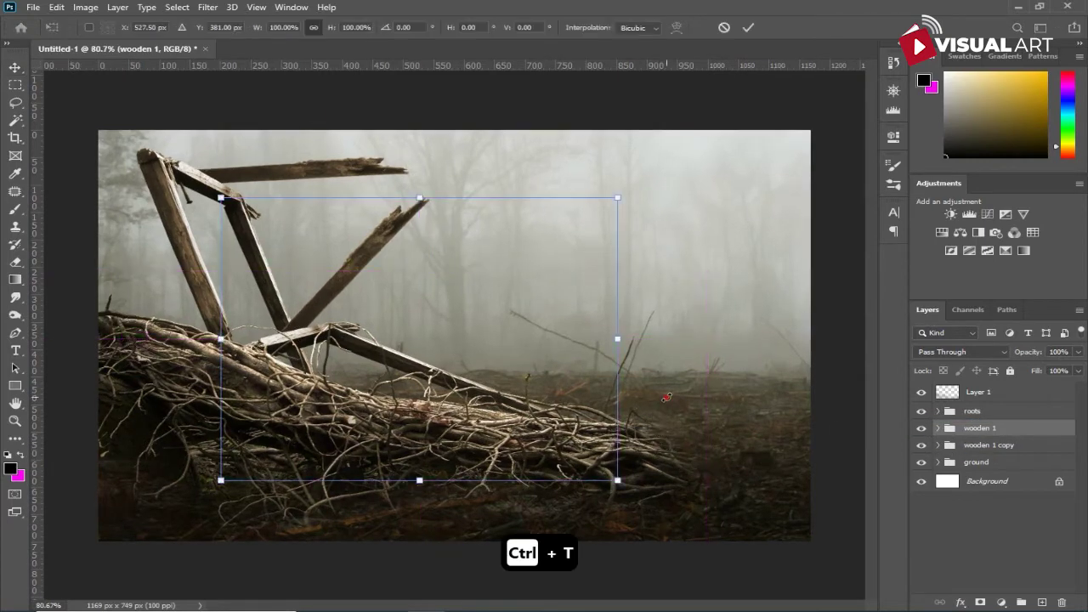
{"action": "left_click_drag", "start_coordinate": [667, 397], "coordinate": [646, 359]}
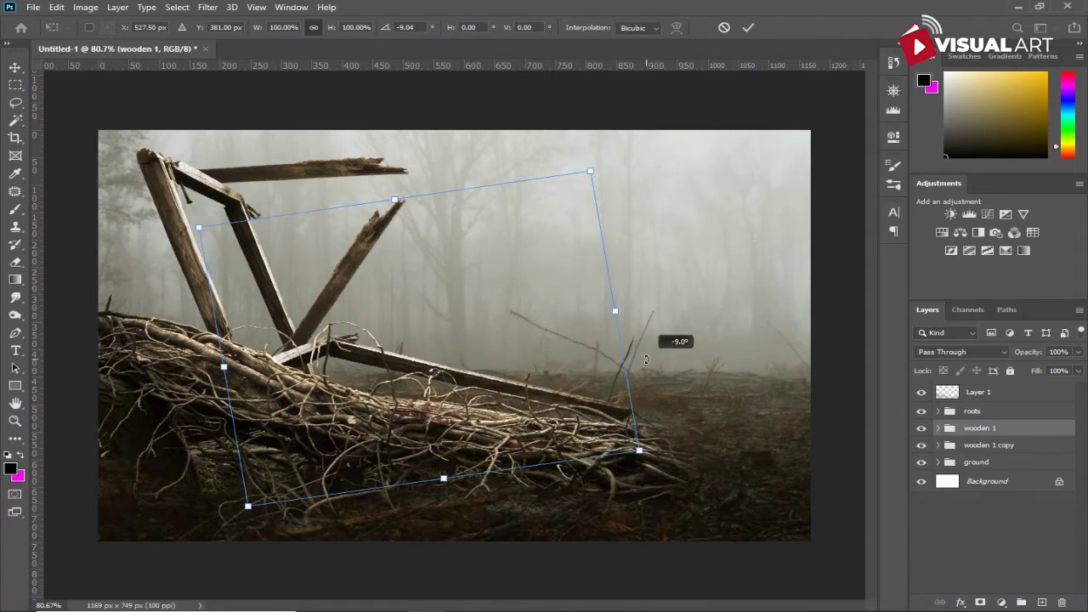
{"action": "left_click_drag", "start_coordinate": [615, 312], "coordinate": [727, 315]}
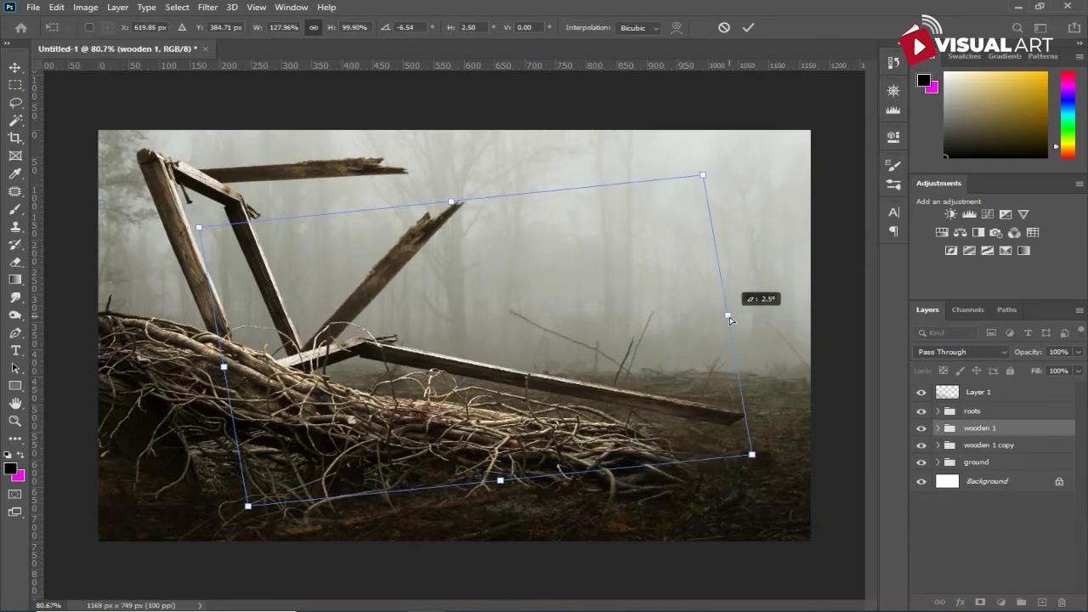
{"action": "left_click_drag", "start_coordinate": [486, 367], "coordinate": [464, 369]}
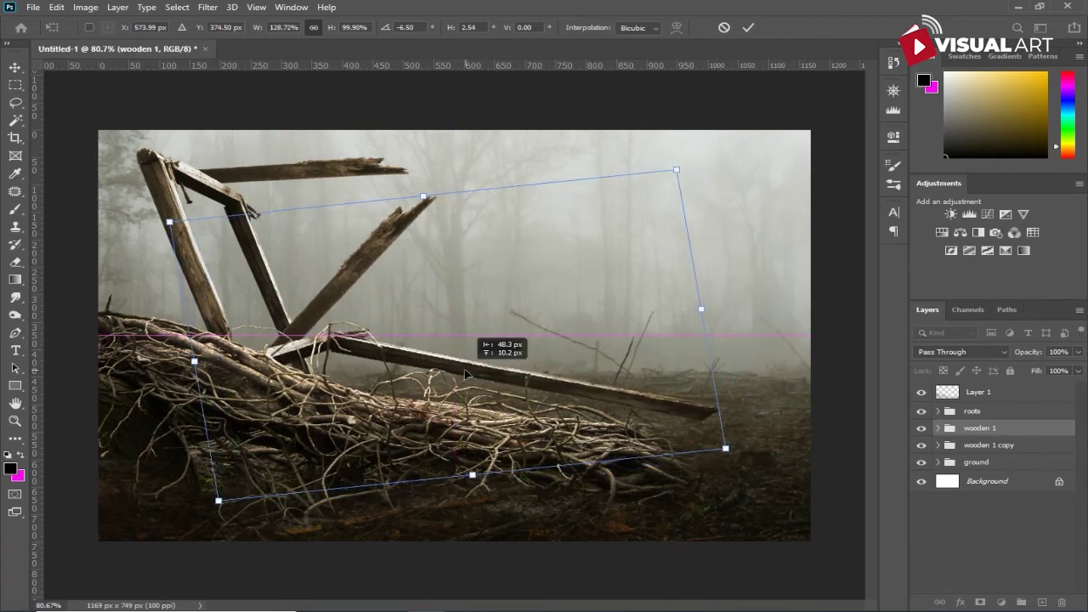
{"action": "left_click_drag", "start_coordinate": [464, 369], "coordinate": [452, 341]}
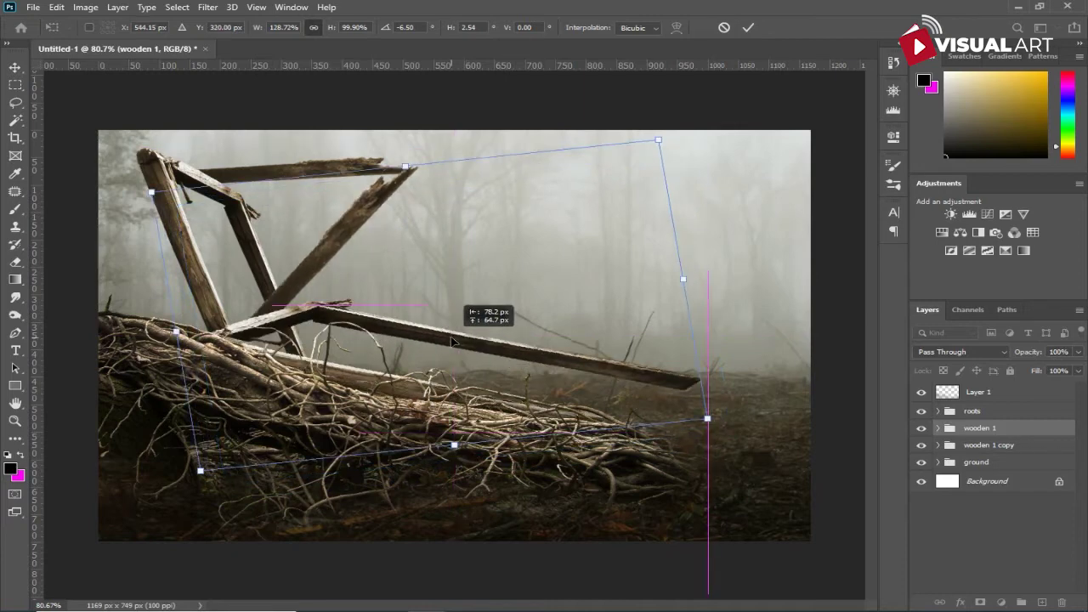
{"action": "left_click_drag", "start_coordinate": [452, 341], "coordinate": [452, 341]}
{"action": "left_click_drag", "start_coordinate": [769, 377], "coordinate": [768, 393]}
{"action": "left_click_drag", "start_coordinate": [663, 394], "coordinate": [674, 395]}
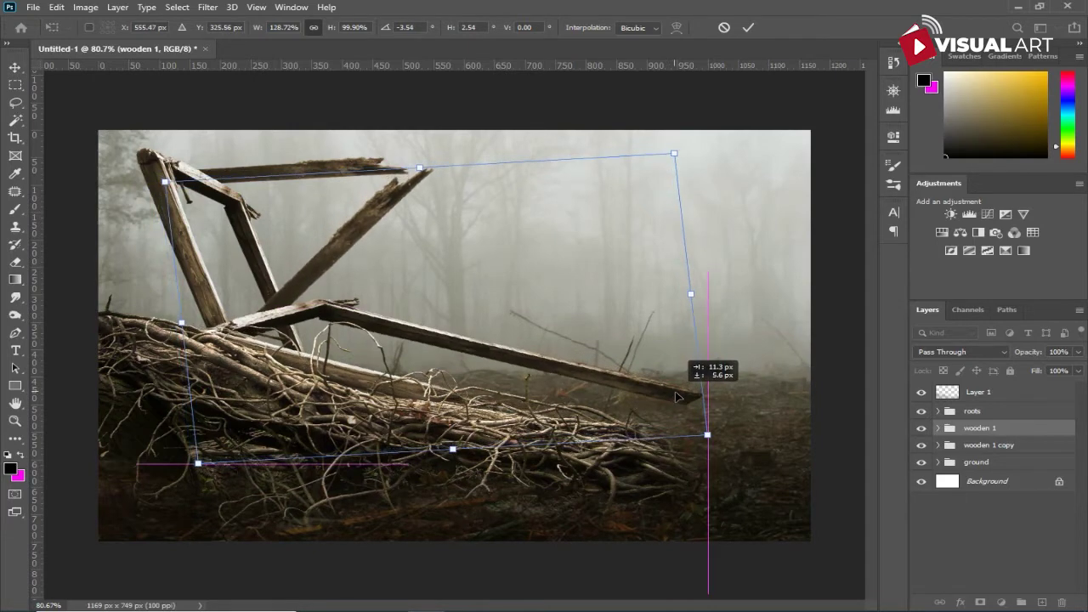
{"action": "key", "text": "Return"}
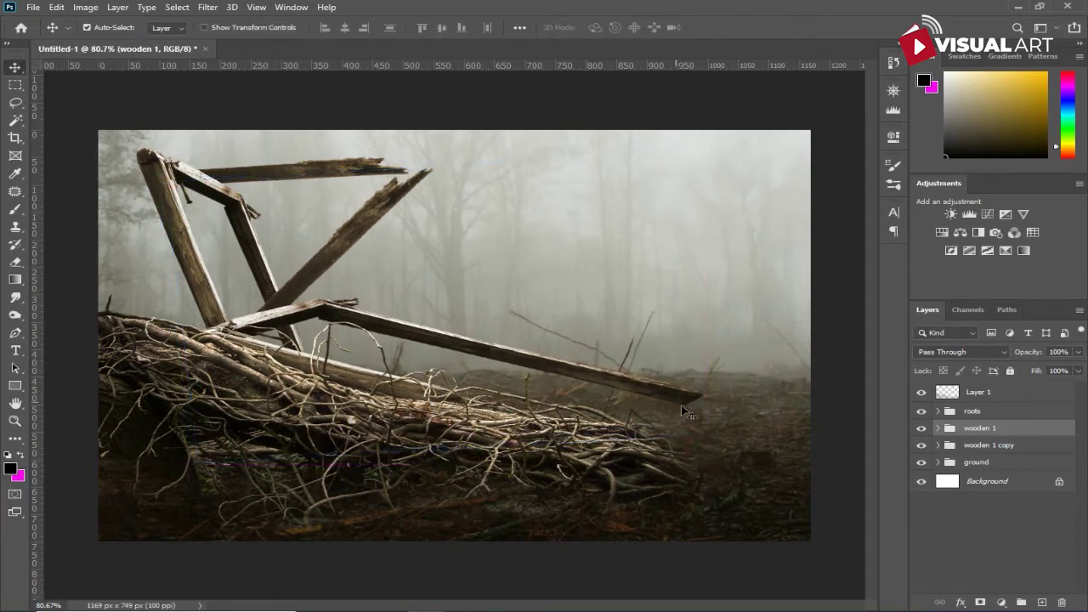
Rasterize the abandoned boilers layer inside the 'wooden 1' group.
{"action": "left_click", "coordinate": [938, 429]}
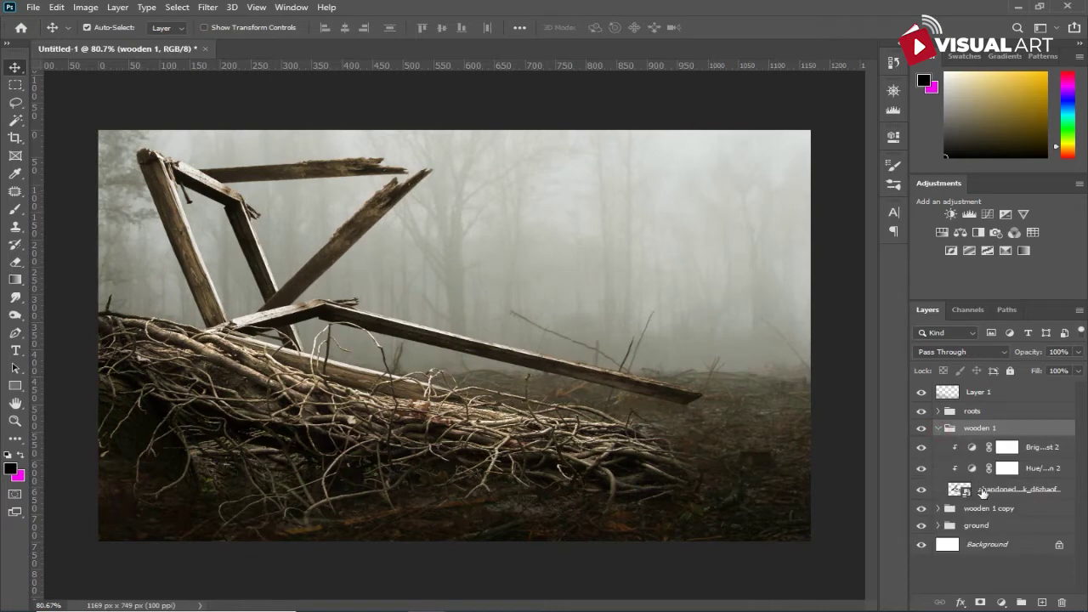
{"action": "left_click", "coordinate": [982, 491]}
{"action": "right_click", "coordinate": [999, 491]}
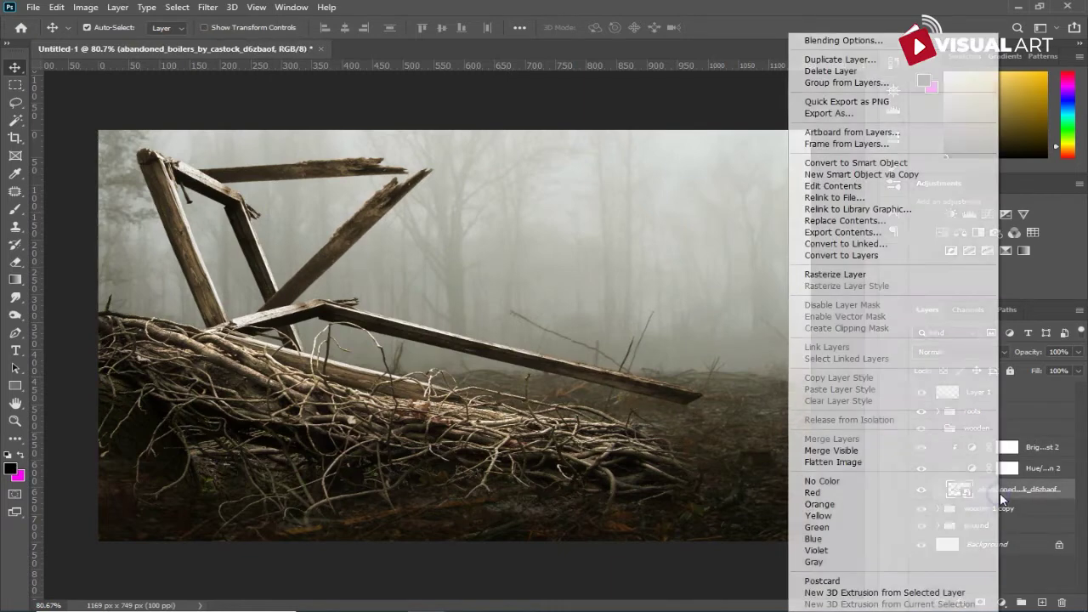
{"action": "left_click", "coordinate": [855, 281]}
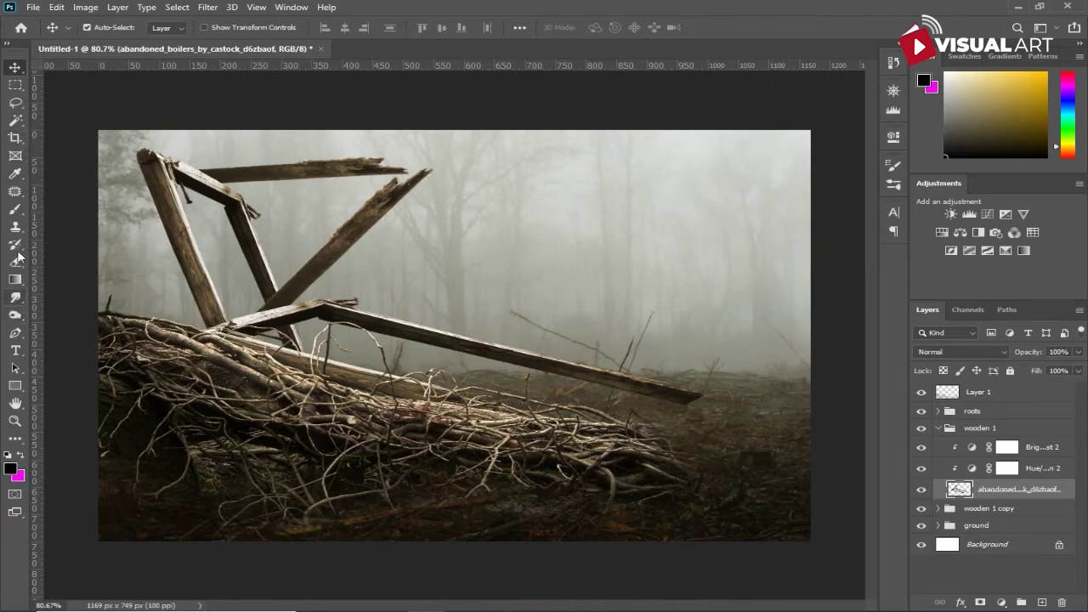
Erase the diagonal beam from the boilers layer using a polygonal lasso selection.
{"action": "left_click", "coordinate": [17, 105]}
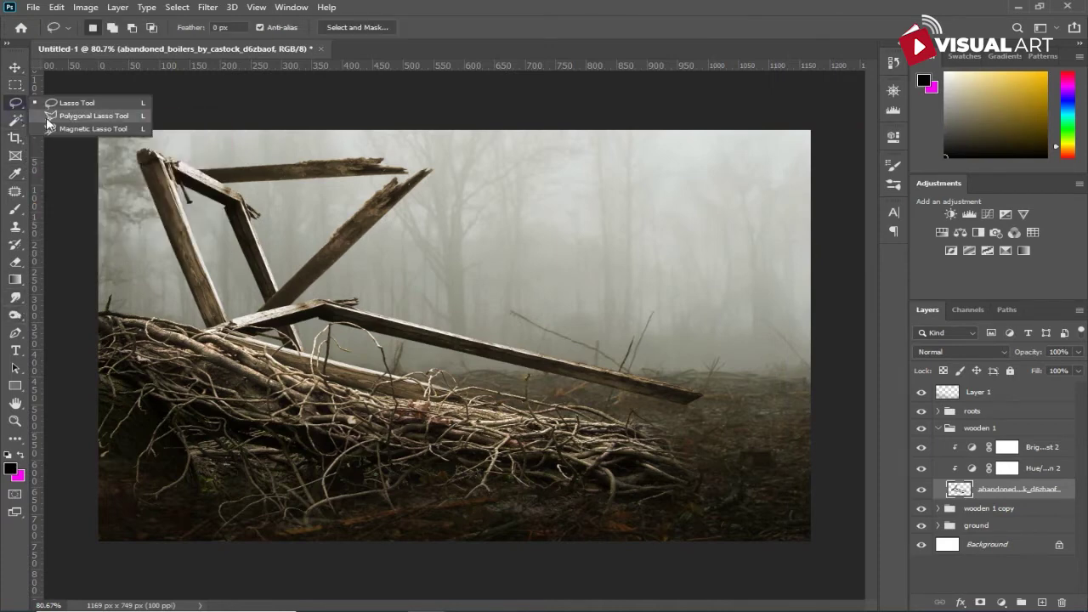
{"action": "left_click", "coordinate": [85, 116]}
{"action": "scroll", "coordinate": [337, 265], "scroll_direction": "up", "scroll_amount": 2}
{"action": "scroll", "coordinate": [337, 265], "scroll_direction": "up", "scroll_amount": 1}
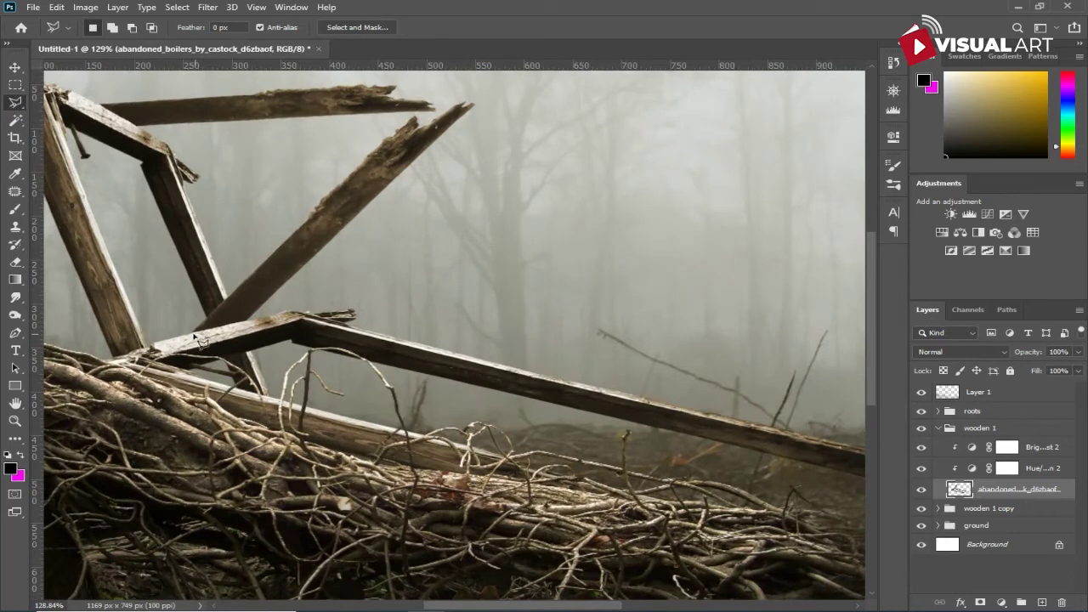
{"action": "left_click", "coordinate": [195, 330]}
{"action": "left_click", "coordinate": [257, 318]}
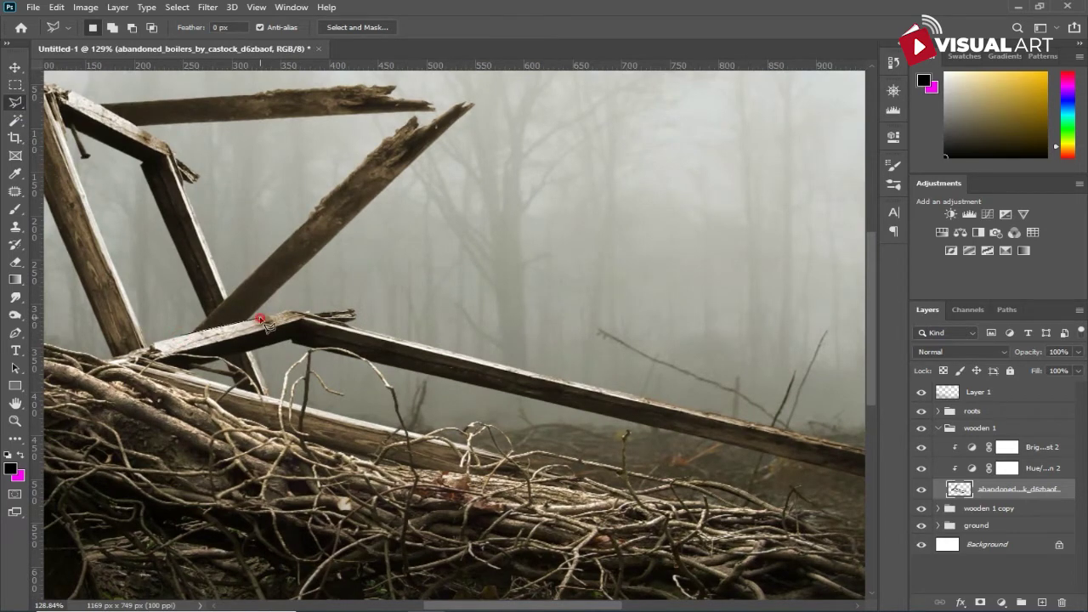
{"action": "left_click", "coordinate": [306, 312]}
{"action": "left_click", "coordinate": [355, 325]}
{"action": "left_click", "coordinate": [421, 311]}
{"action": "left_click", "coordinate": [561, 99]}
{"action": "left_click", "coordinate": [451, 82]}
{"action": "left_click", "coordinate": [267, 185]}
{"action": "left_click", "coordinate": [169, 317]}
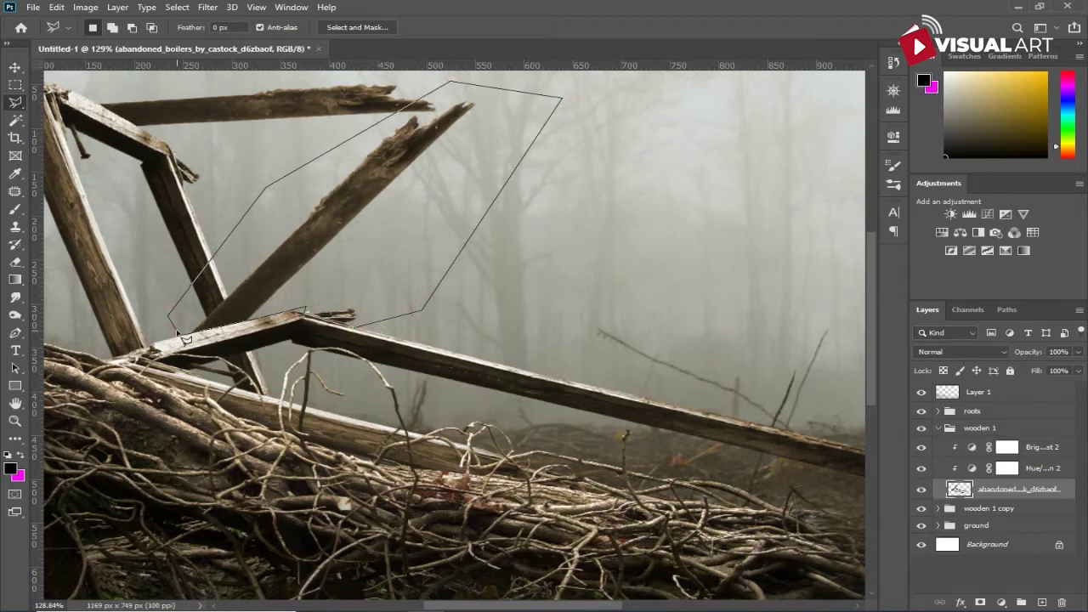
{"action": "left_click", "coordinate": [179, 334]}
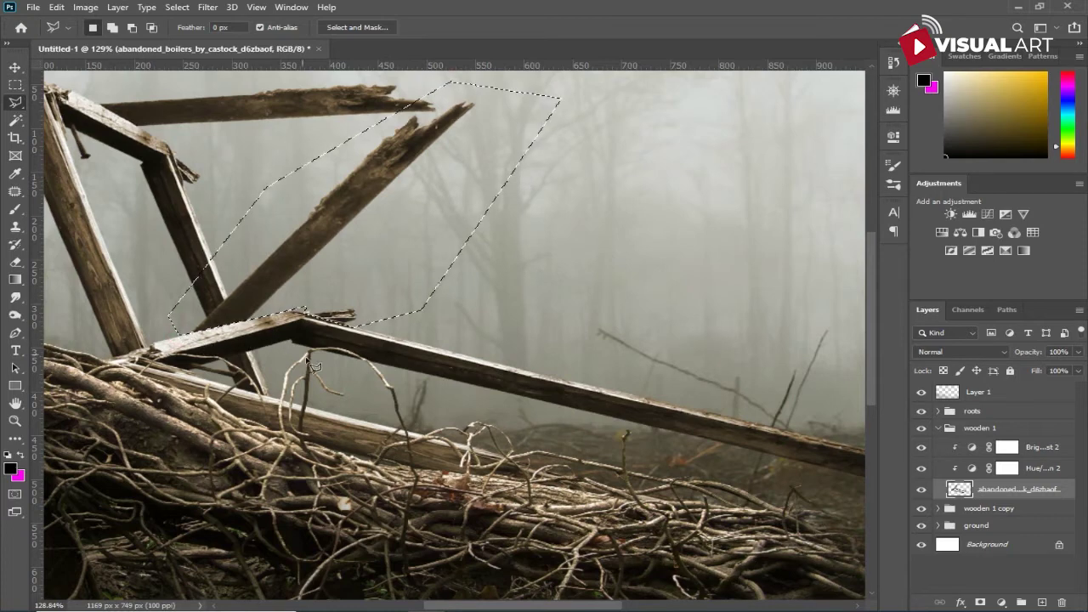
{"action": "key", "text": "Delete"}
{"action": "key", "text": "ctrl+d"}
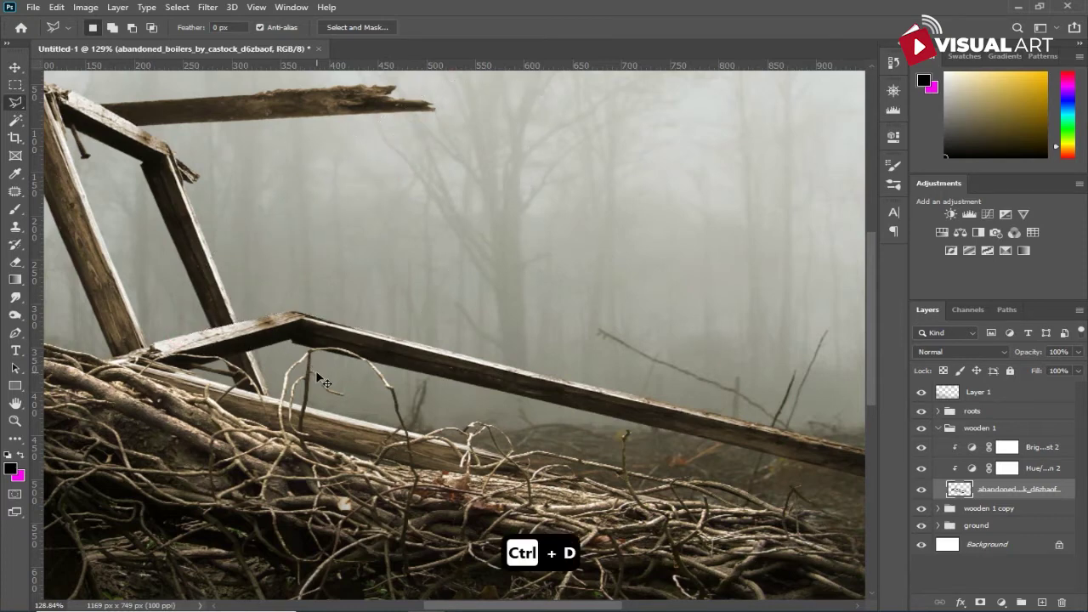
Outline the lower log section along the roots with the polygonal lasso, then deselect.
{"action": "left_click_drag", "start_coordinate": [309, 407], "coordinate": [345, 350]}
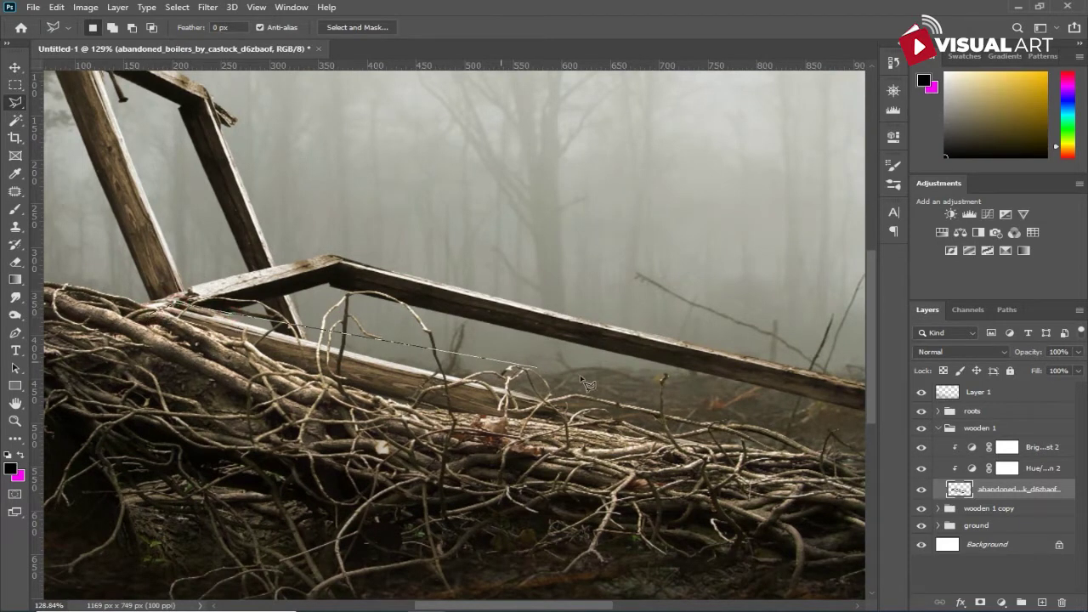
{"action": "left_click", "coordinate": [793, 443]}
{"action": "left_click", "coordinate": [792, 502]}
{"action": "left_click", "coordinate": [466, 517]}
{"action": "left_click", "coordinate": [153, 440]}
{"action": "left_click", "coordinate": [132, 393]}
{"action": "left_click", "coordinate": [157, 324]}
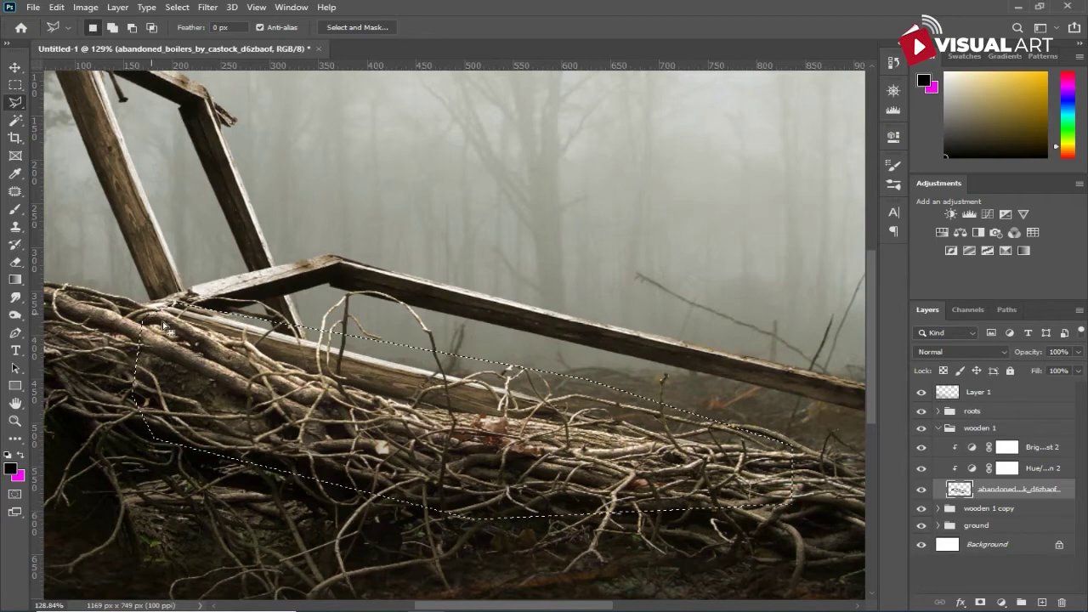
{"action": "key", "text": "ctrl+d"}
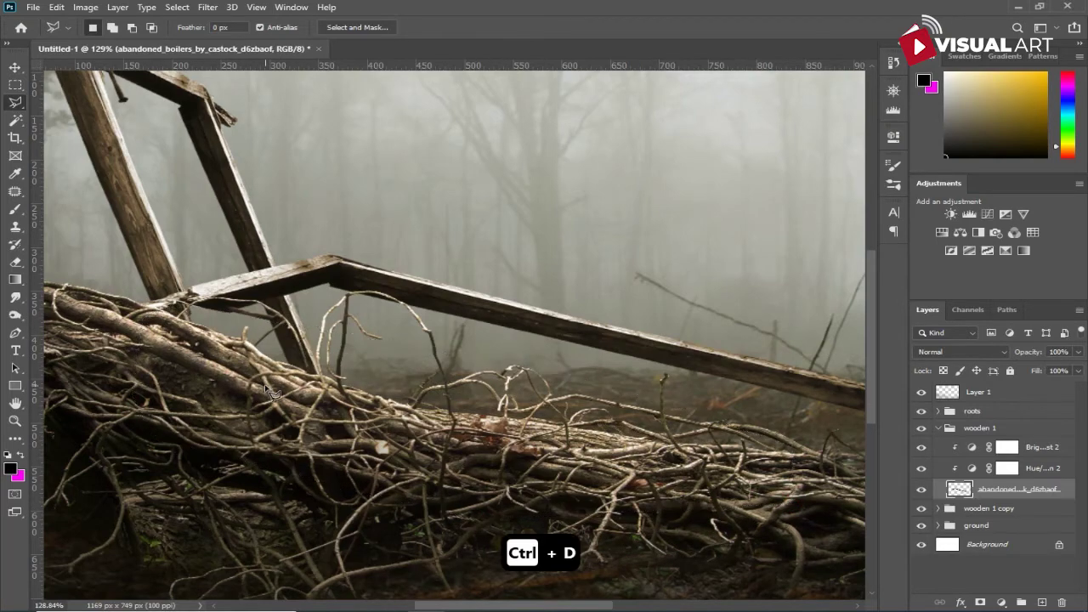
Hide the rulers and nudge the boilers planks slightly down and left.
{"action": "scroll", "coordinate": [269, 391], "scroll_direction": "down", "scroll_amount": 2}
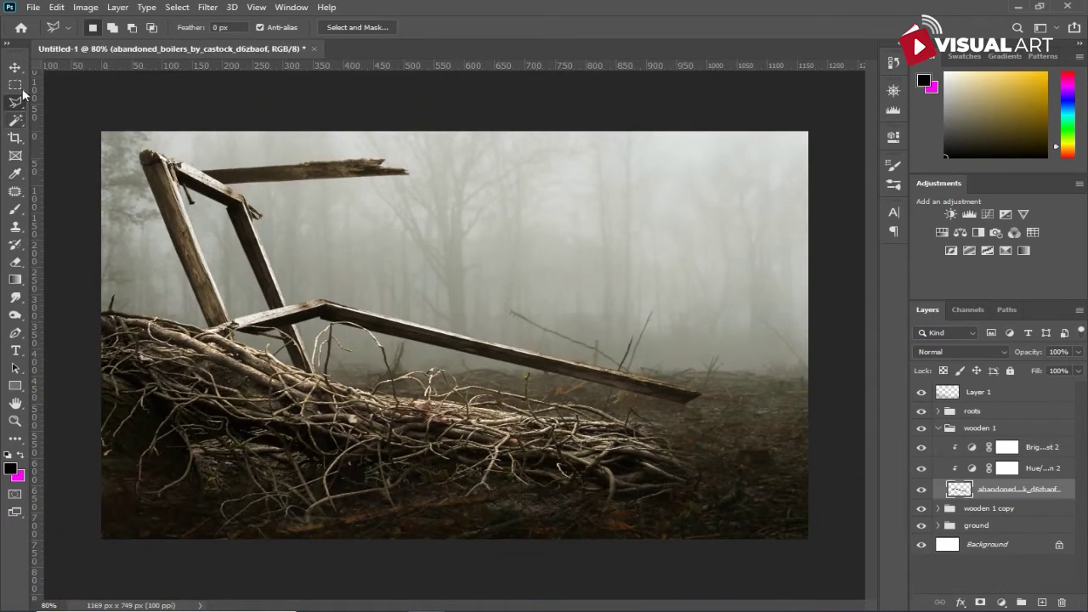
{"action": "key", "text": "v"}
{"action": "key", "text": "ctrl+r"}
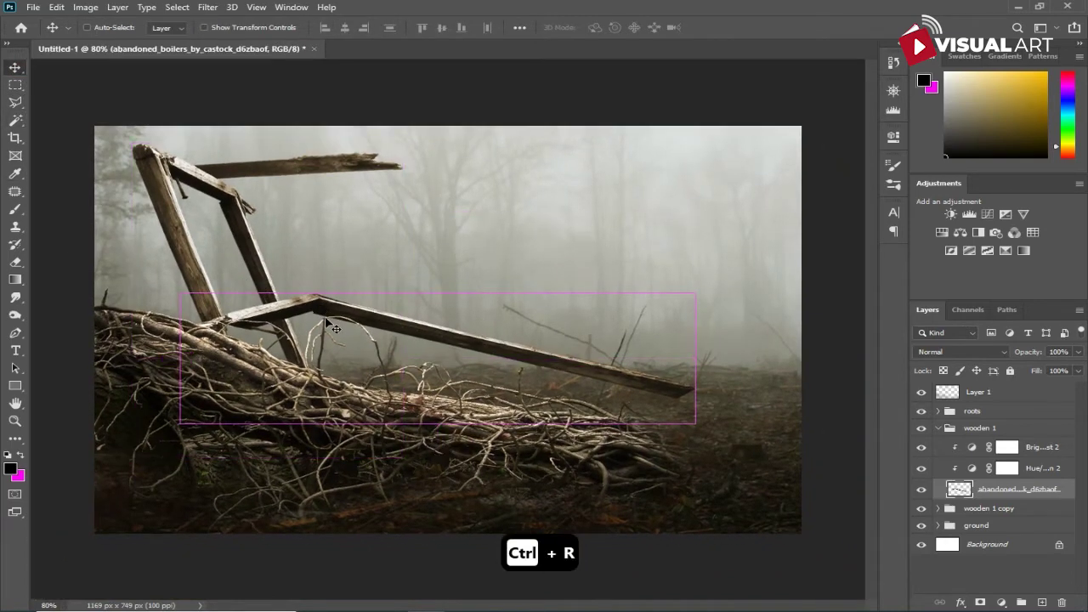
{"action": "key", "text": "ctrl+t"}
{"action": "left_click_drag", "start_coordinate": [314, 313], "coordinate": [316, 326]}
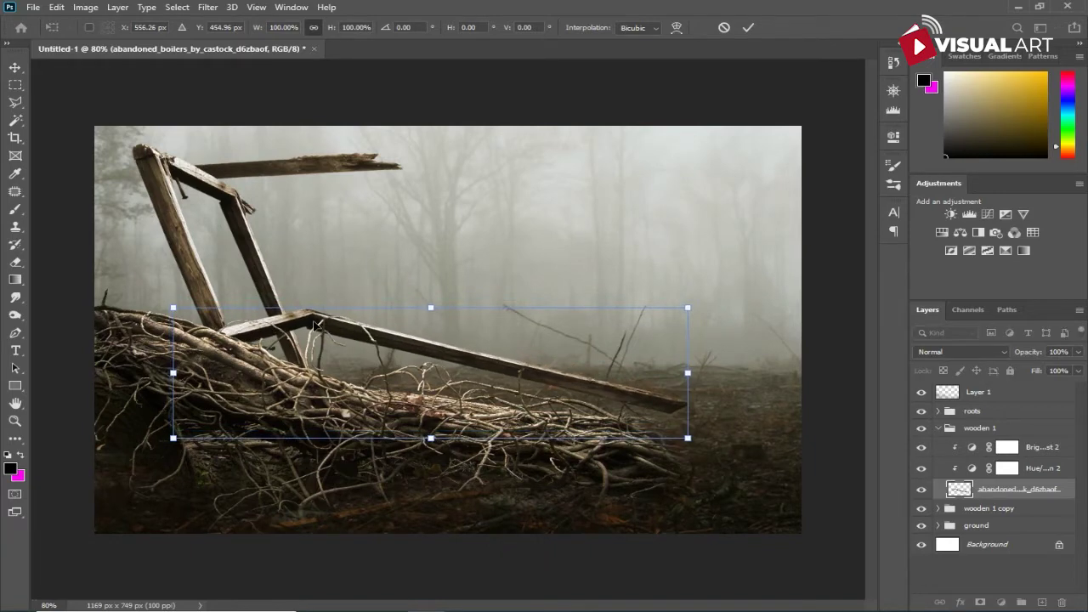
{"action": "key", "text": "Return"}
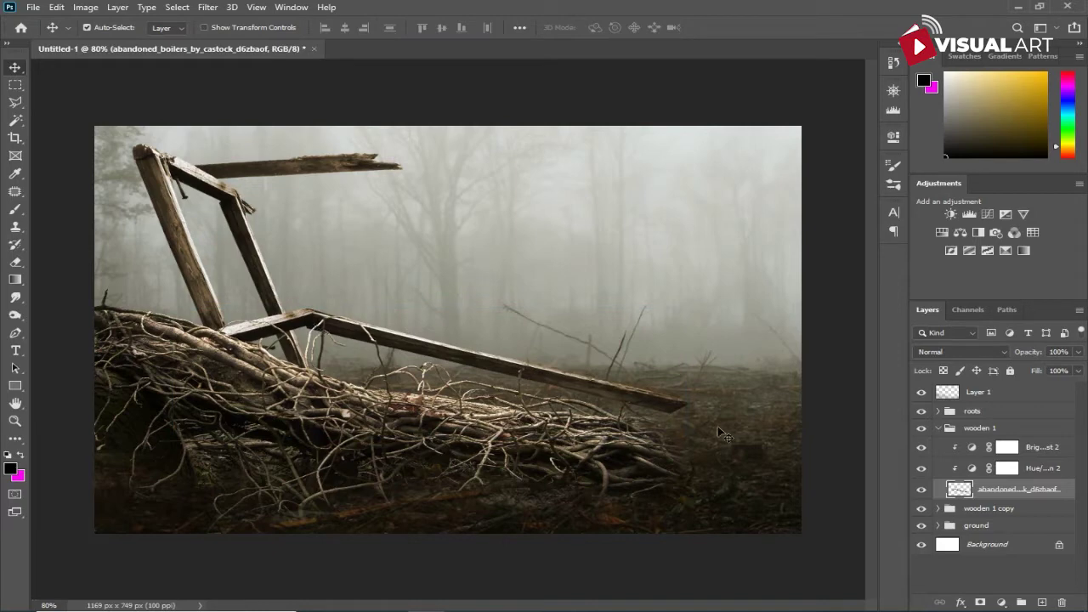
Collapse 'wooden 1' and drag the barrel picture from the game is over folder onto the canvas.
{"action": "left_click", "coordinate": [939, 428]}
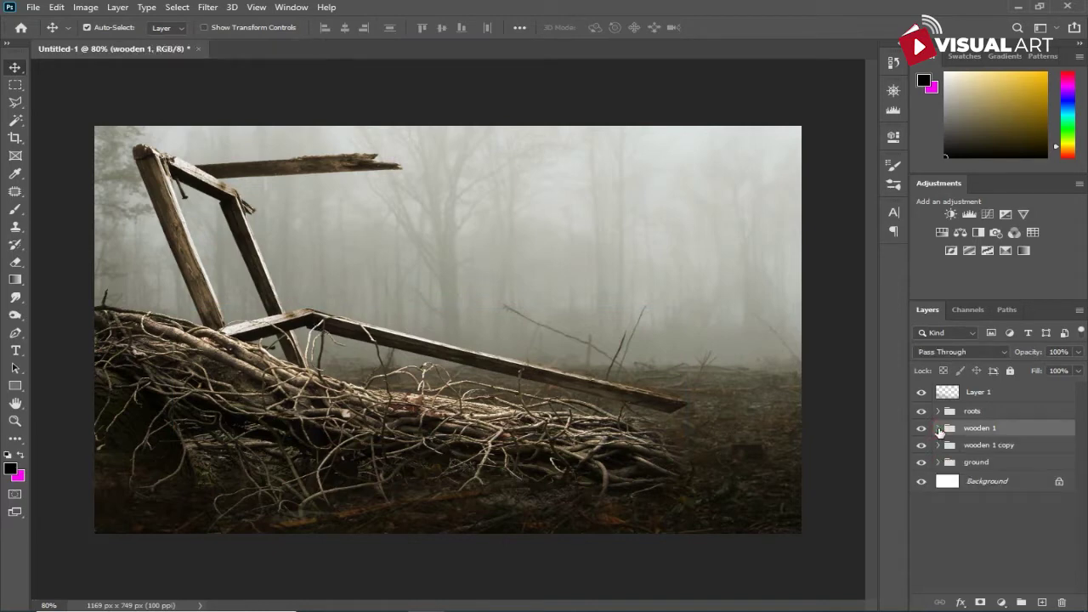
{"action": "left_click", "coordinate": [391, 609]}
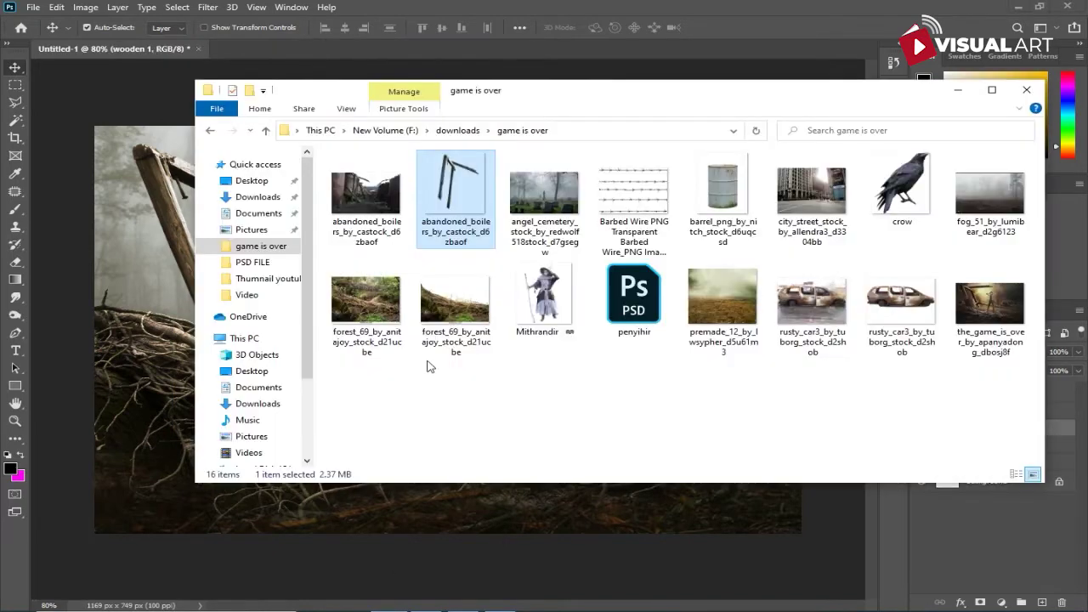
{"action": "mouse_move", "coordinate": [544, 203]}
{"action": "left_click_drag", "start_coordinate": [721, 196], "coordinate": [174, 323]}
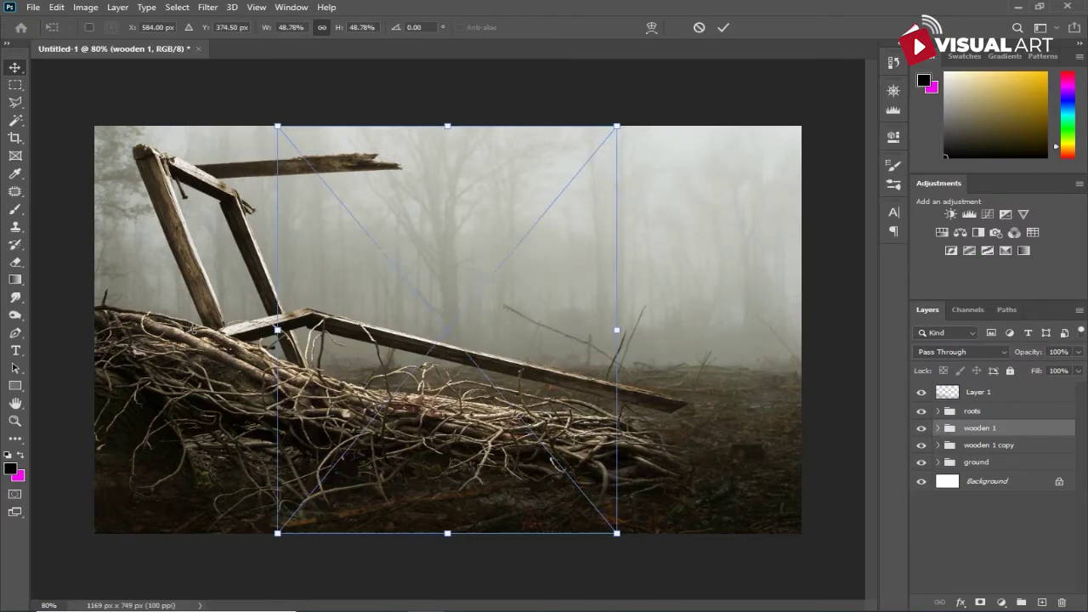
Scale the barrel to about 25%, tilt it -12° and set it against the frame.
{"action": "left_click_drag", "start_coordinate": [426, 329], "coordinate": [242, 308]}
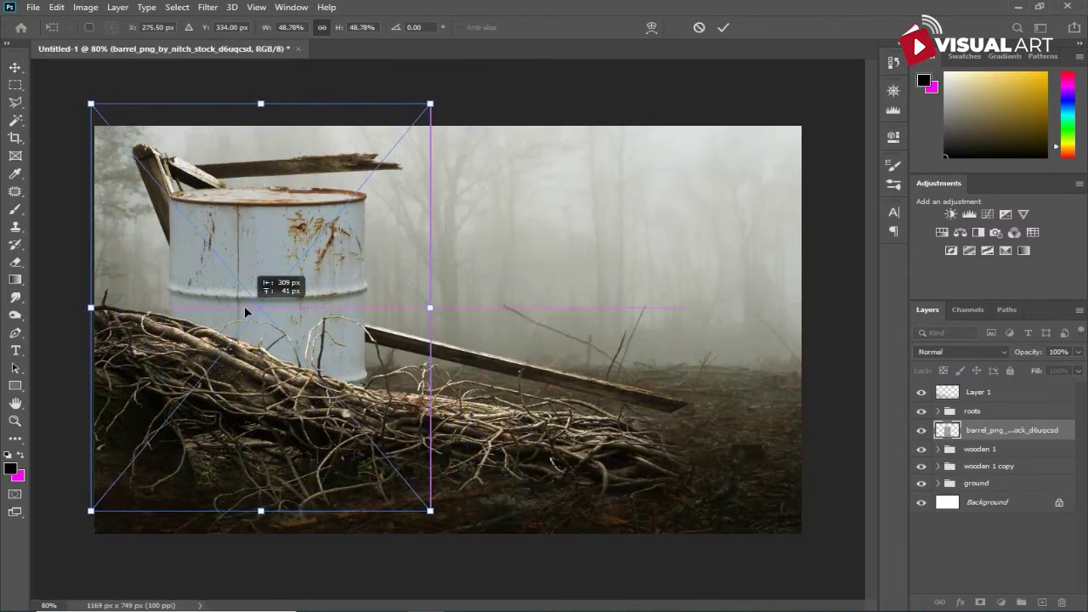
{"action": "mouse_move", "coordinate": [430, 104]}
{"action": "left_mouse_down"}
{"action": "mouse_move", "coordinate": [409, 148]}
{"action": "mouse_move", "coordinate": [263, 309]}
{"action": "left_mouse_up"}
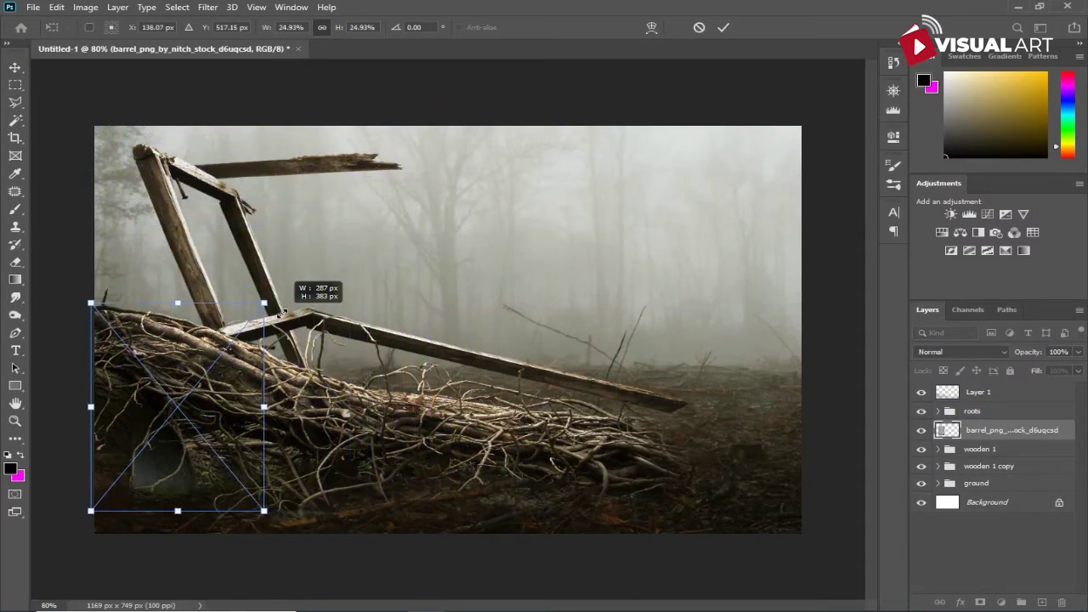
{"action": "mouse_move", "coordinate": [238, 369]}
{"action": "left_mouse_down"}
{"action": "mouse_move", "coordinate": [321, 244]}
{"action": "mouse_move", "coordinate": [290, 290]}
{"action": "mouse_move", "coordinate": [307, 264]}
{"action": "mouse_move", "coordinate": [304, 286]}
{"action": "mouse_move", "coordinate": [208, 313]}
{"action": "mouse_move", "coordinate": [232, 310]}
{"action": "left_mouse_up"}
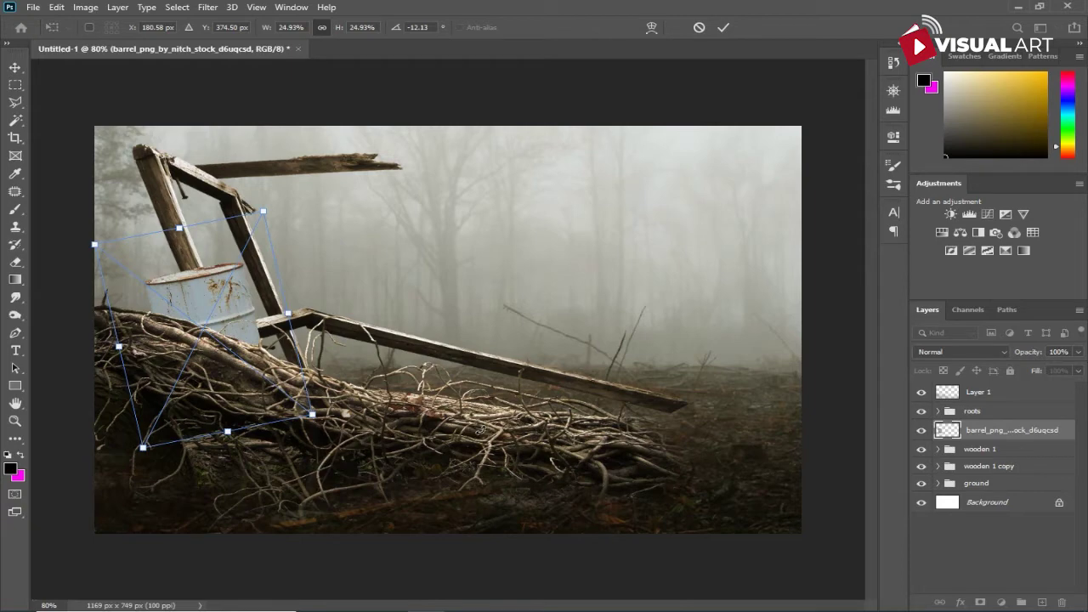
{"action": "left_click_drag", "start_coordinate": [253, 327], "coordinate": [247, 316]}
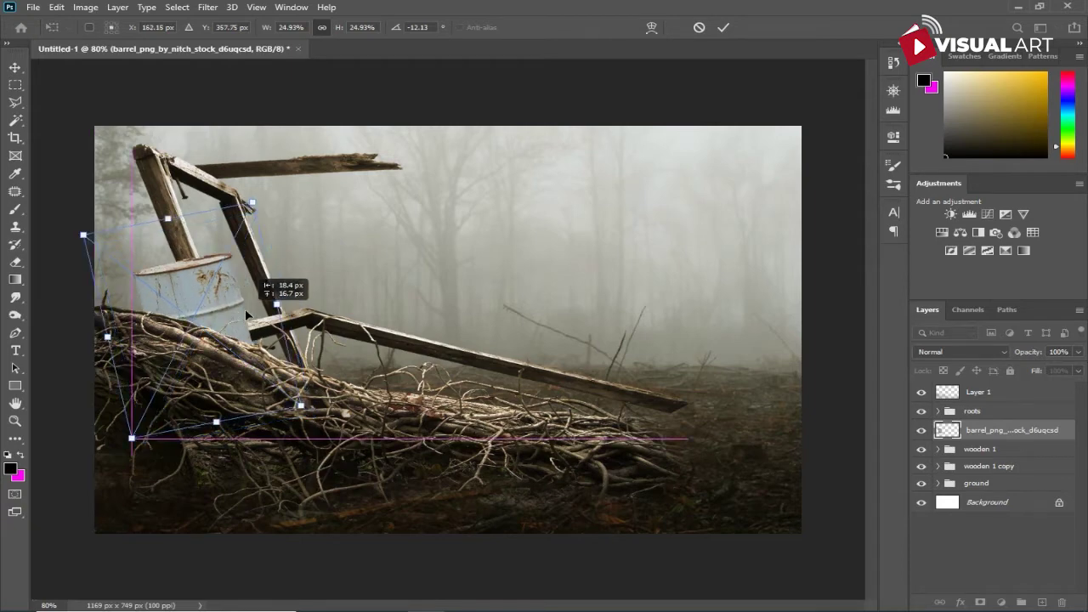
{"action": "key", "text": "Return"}
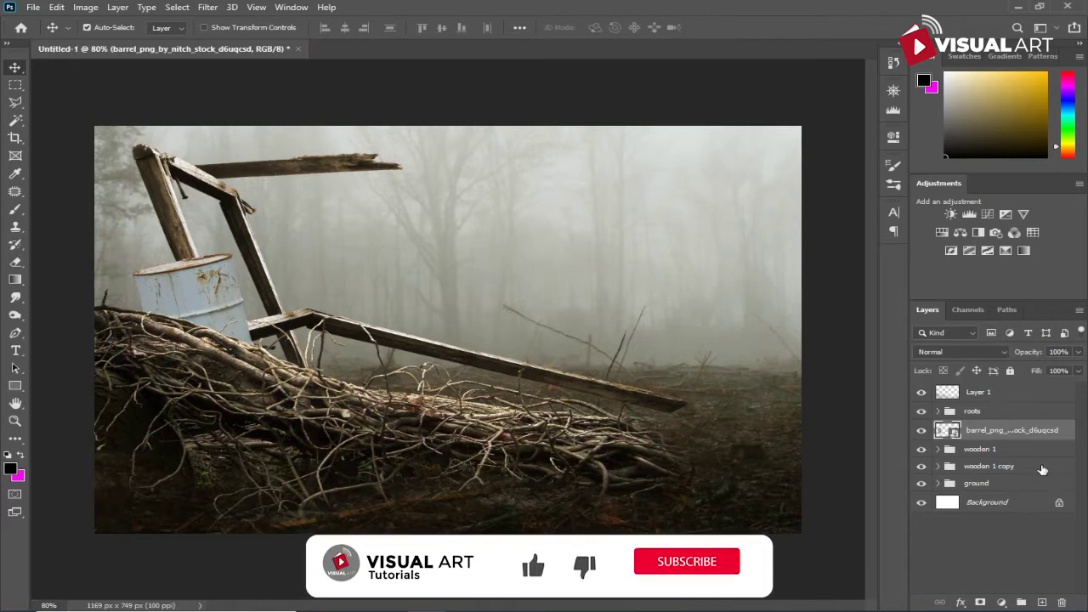
Move the roots group slightly lower and left.
{"action": "left_click", "coordinate": [1020, 415]}
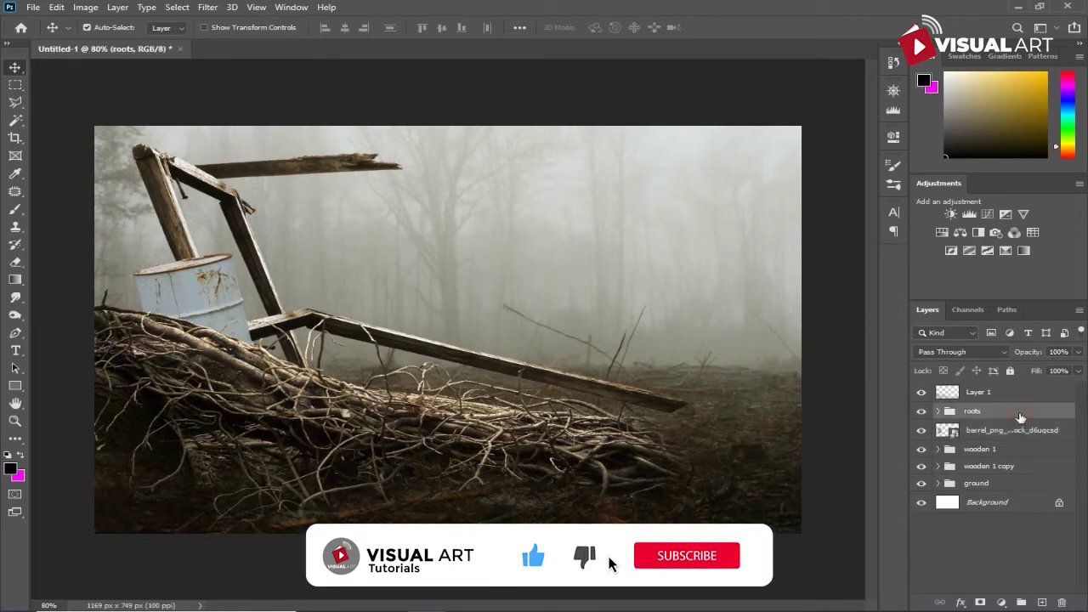
{"action": "key", "text": "ctrl+t"}
{"action": "left_click_drag", "start_coordinate": [408, 415], "coordinate": [410, 439]}
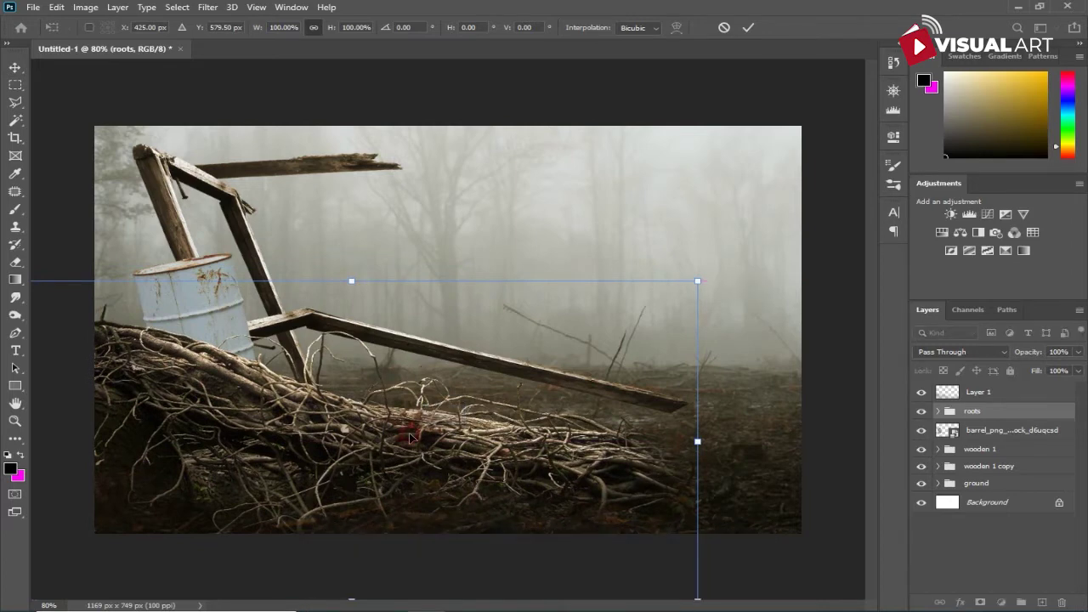
{"action": "left_click_drag", "start_coordinate": [410, 446], "coordinate": [406, 445]}
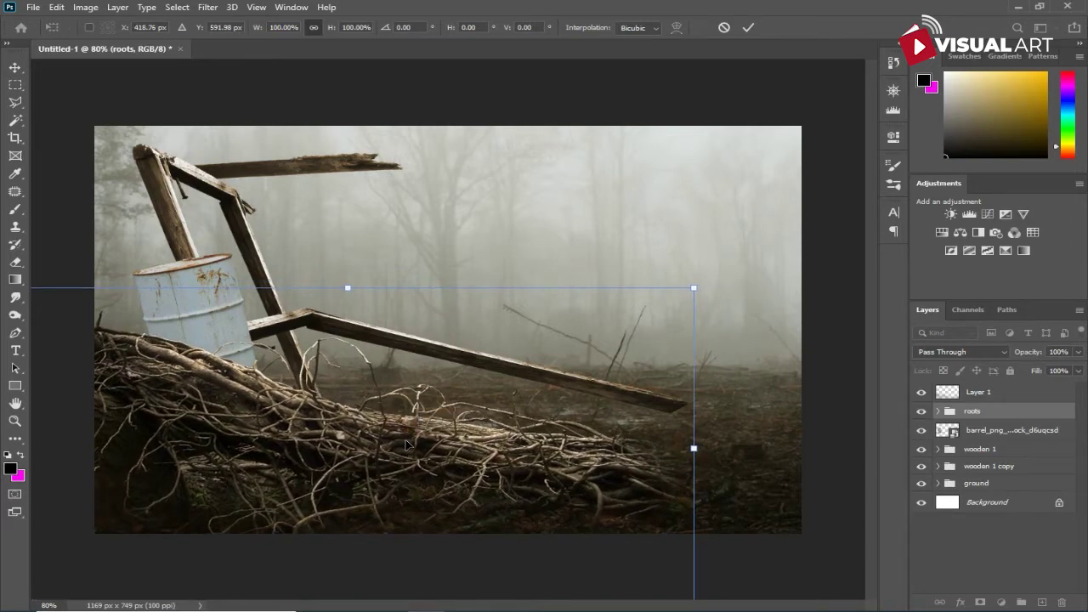
{"action": "key", "text": "Return"}
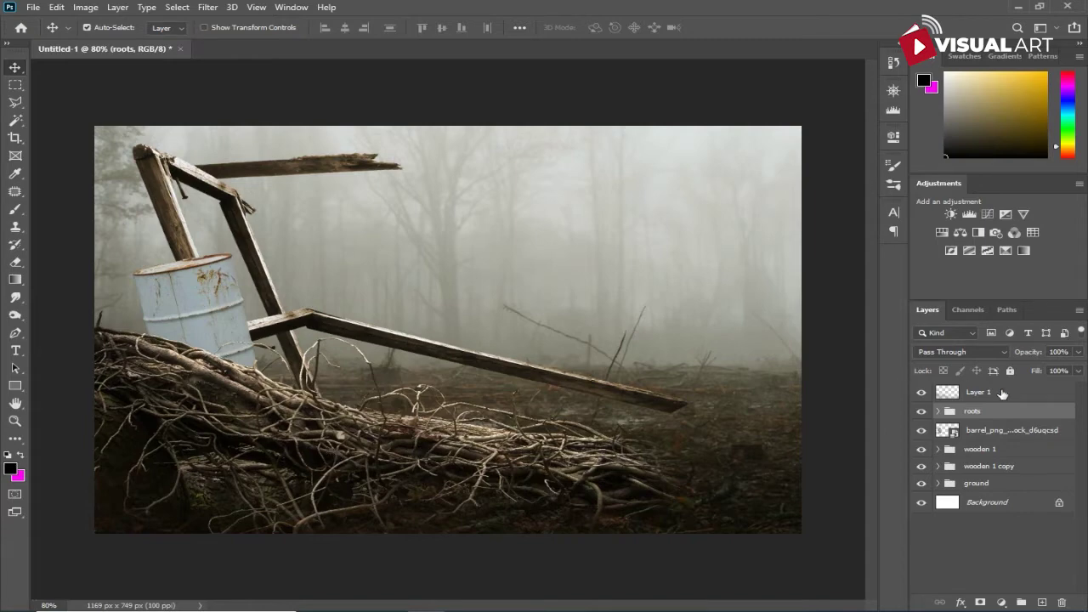
Toggle Layer 1 and the barrel's visibility to compare, leaving the barrel selected.
{"action": "left_click", "coordinate": [1002, 393]}
{"action": "left_click", "coordinate": [923, 392]}
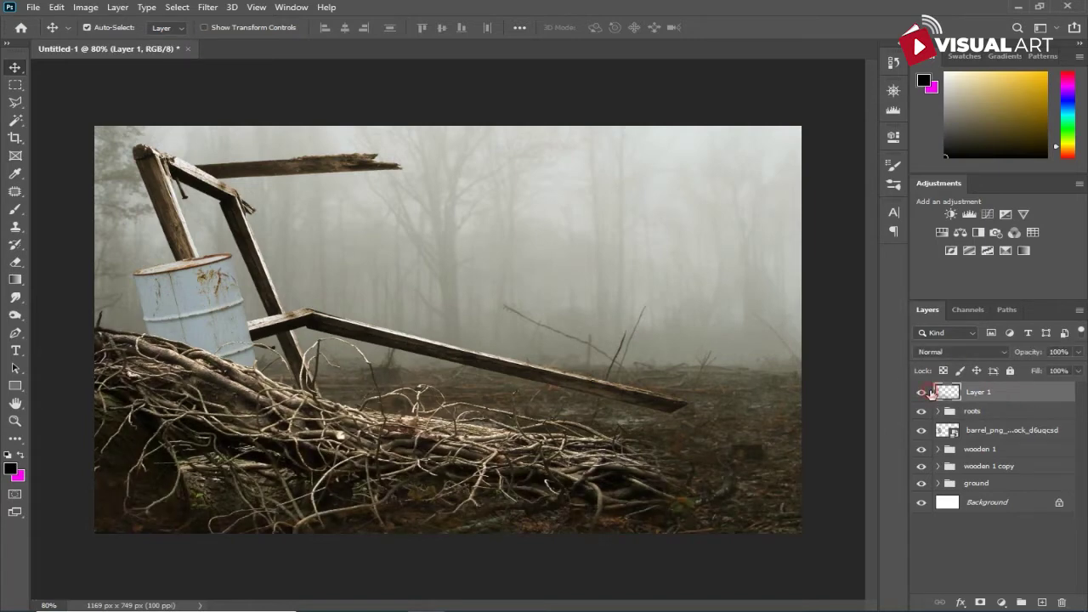
{"action": "left_click", "coordinate": [923, 392]}
{"action": "left_click", "coordinate": [921, 431]}
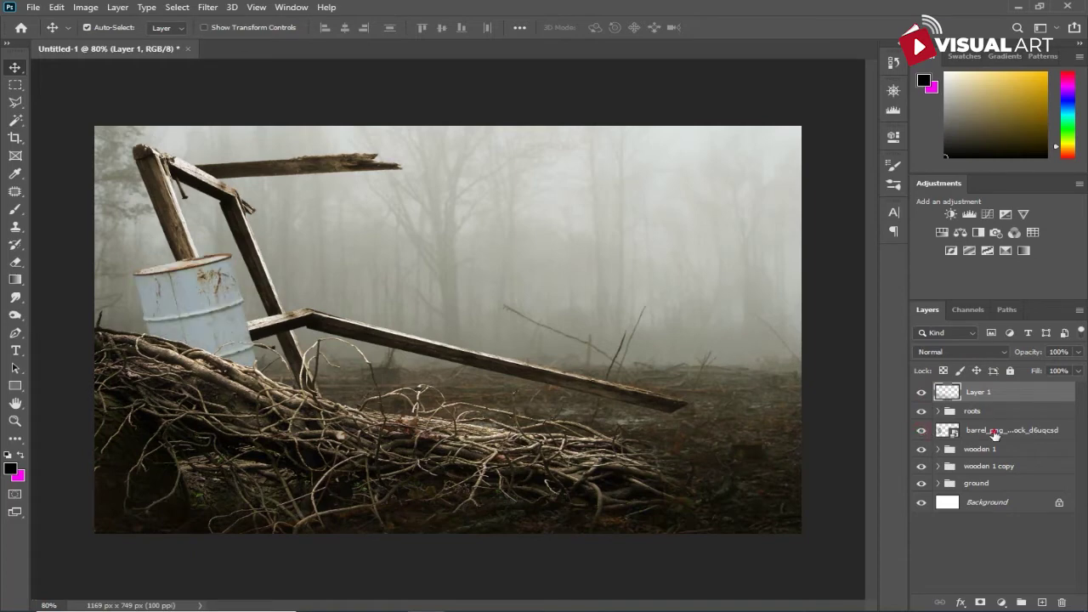
{"action": "left_click", "coordinate": [994, 432]}
{"action": "left_click", "coordinate": [1003, 602]}
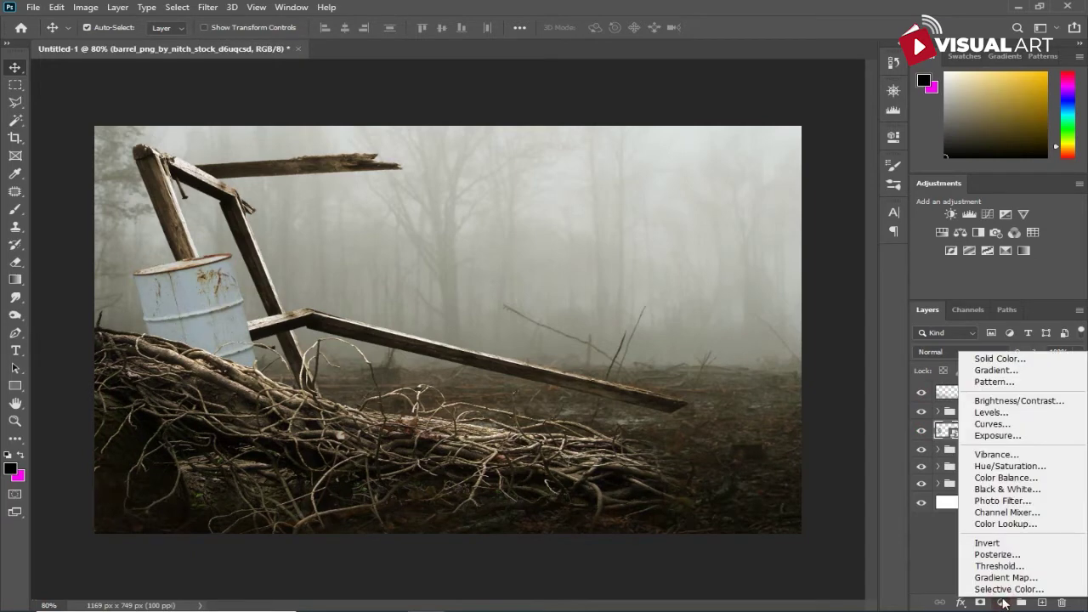
Add a Curves adjustment clipped to the barrel and pull it down to darken.
{"action": "left_click", "coordinate": [1019, 424]}
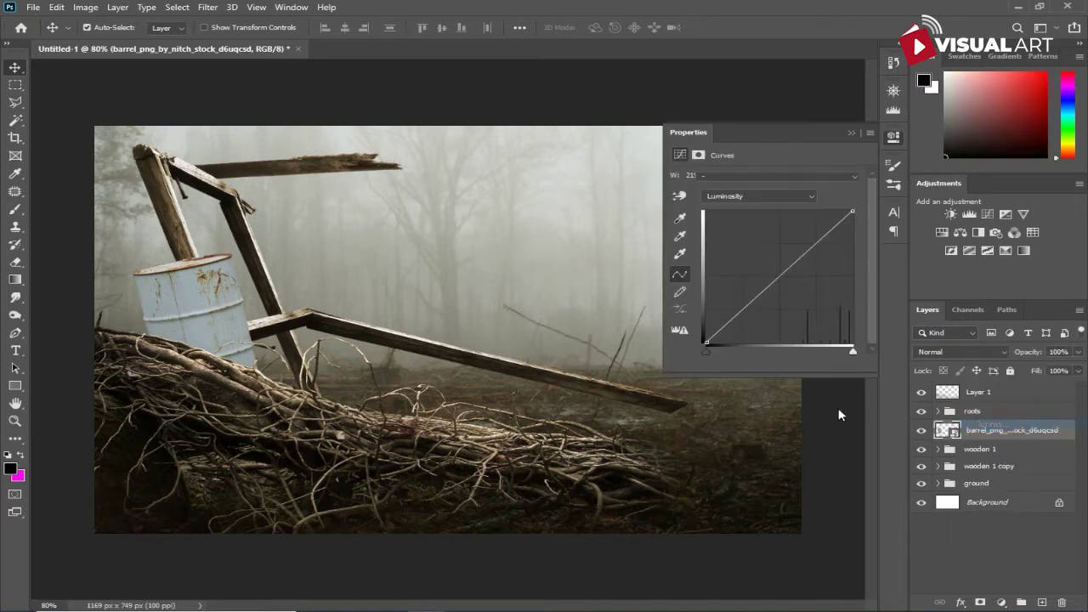
{"action": "left_click", "coordinate": [764, 364]}
{"action": "left_click_drag", "start_coordinate": [736, 315], "coordinate": [752, 326]}
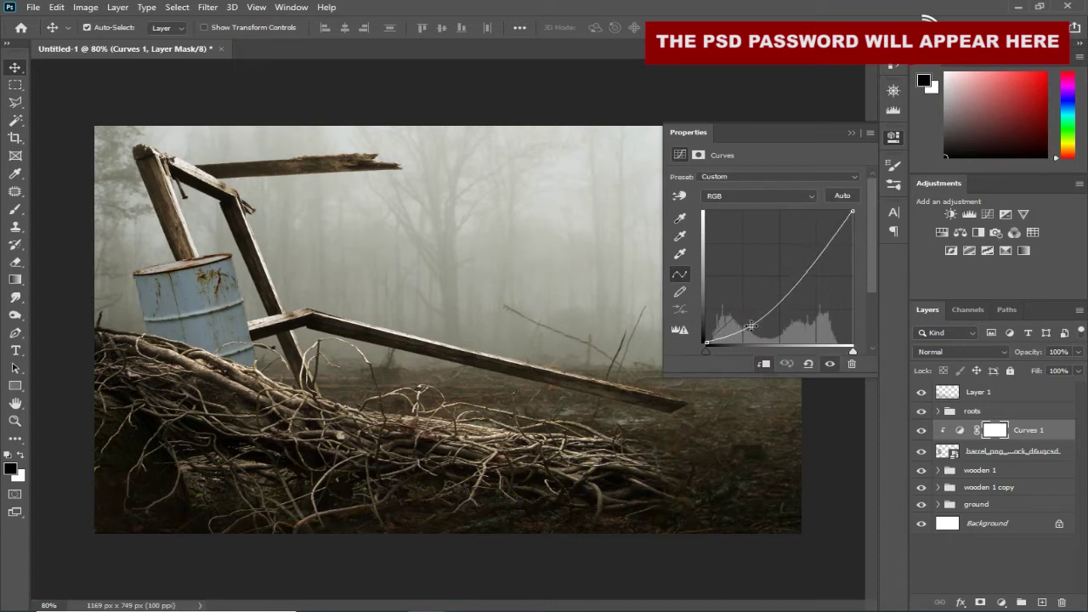
{"action": "mouse_move", "coordinate": [810, 265]}
{"action": "left_mouse_down"}
{"action": "mouse_move", "coordinate": [824, 260]}
{"action": "mouse_move", "coordinate": [814, 247]}
{"action": "mouse_move", "coordinate": [821, 255]}
{"action": "left_mouse_up"}
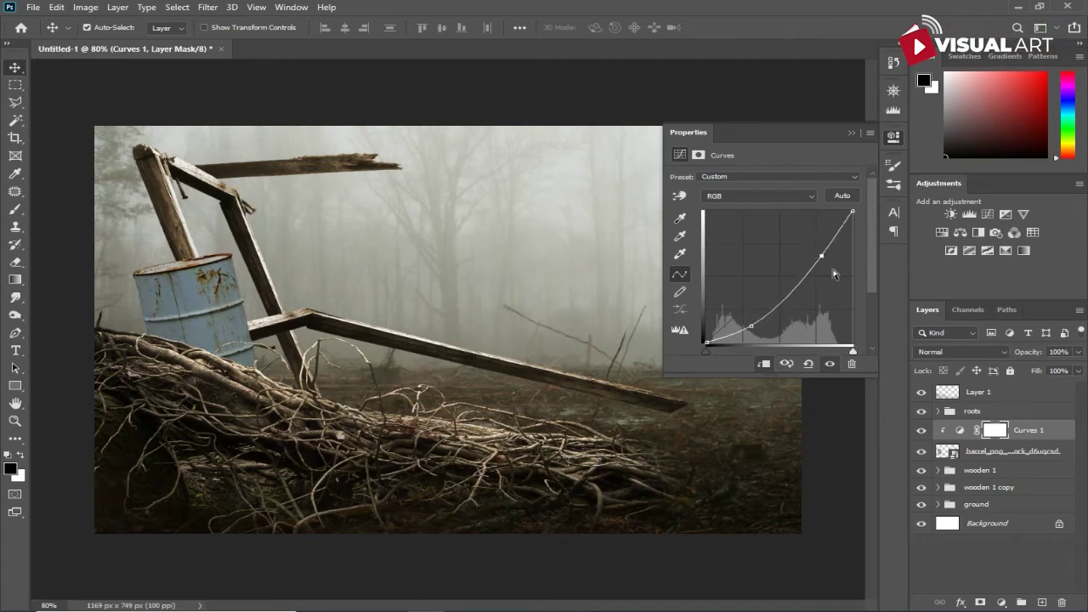
Add a clipped Hue/Saturation with Colorize on, tinting the barrel tan (Hue 42, Saturation 21).
{"action": "left_click", "coordinate": [1004, 602]}
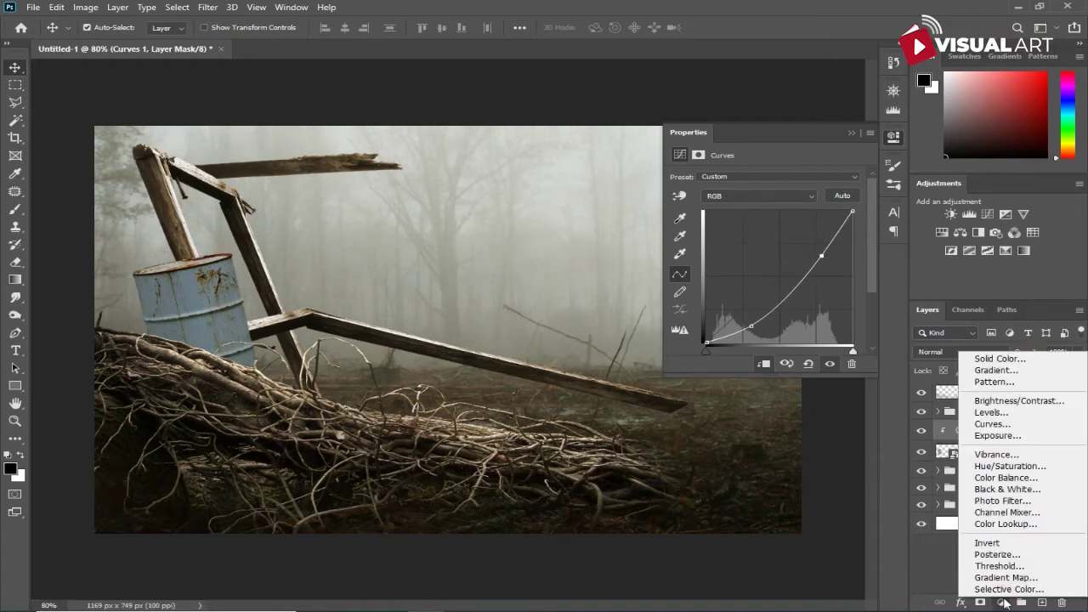
{"action": "left_click", "coordinate": [1002, 476]}
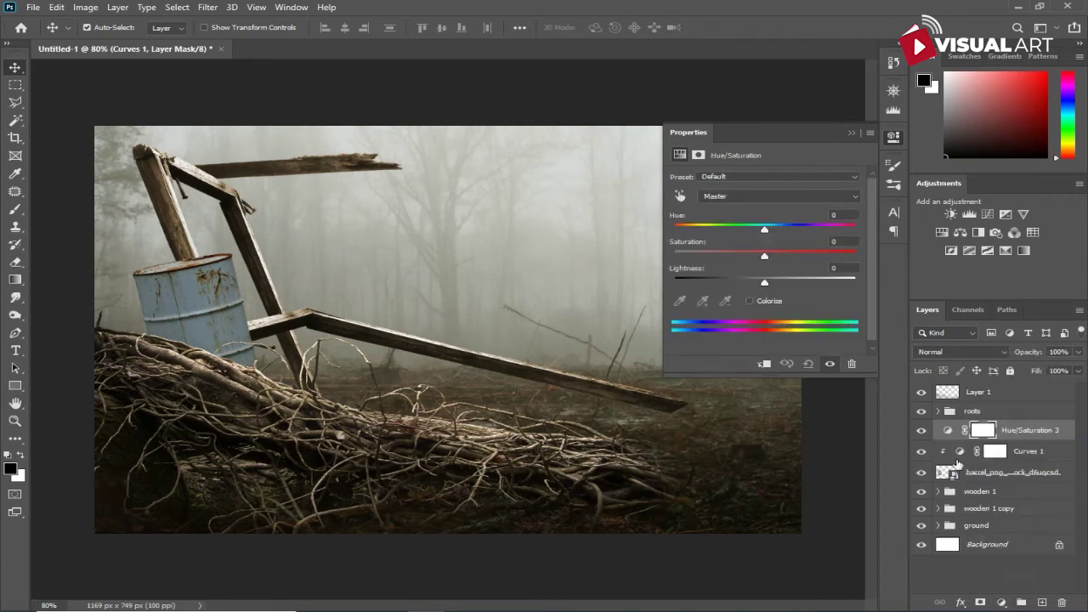
{"action": "left_click", "coordinate": [763, 363]}
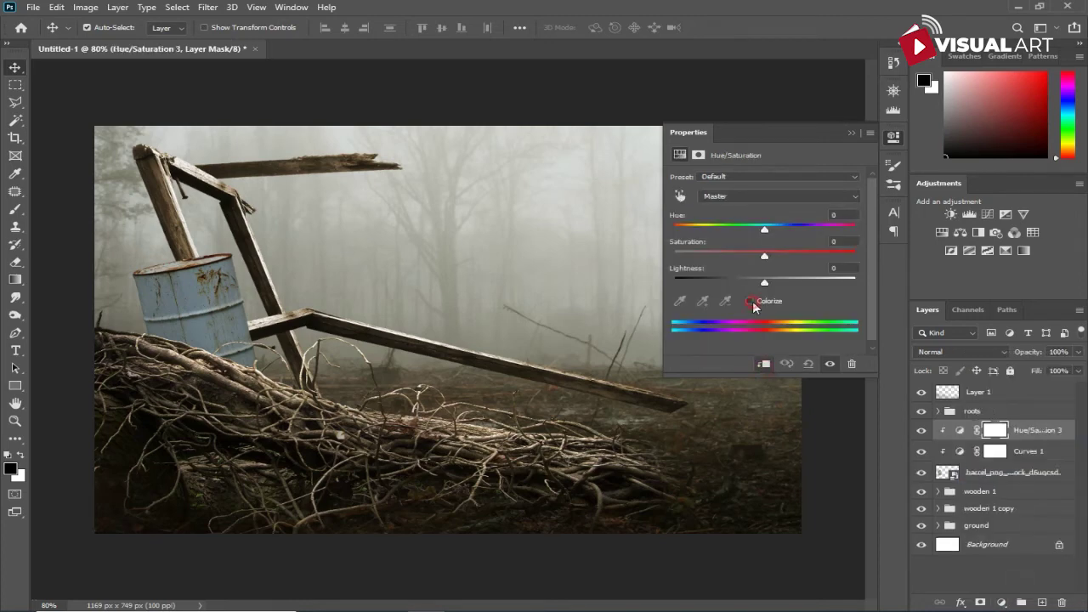
{"action": "left_click", "coordinate": [749, 301]}
{"action": "left_click_drag", "start_coordinate": [688, 235], "coordinate": [697, 236]}
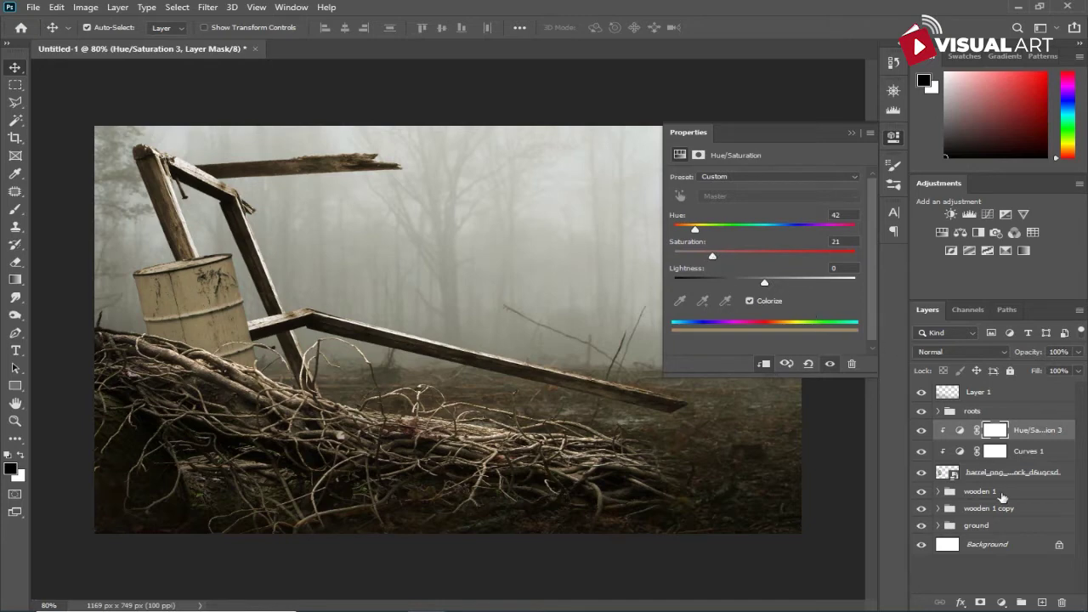
Add a clipped Brightness/Contrast to the barrel with brightness -80 and contrast 26.
{"action": "left_click", "coordinate": [1003, 602]}
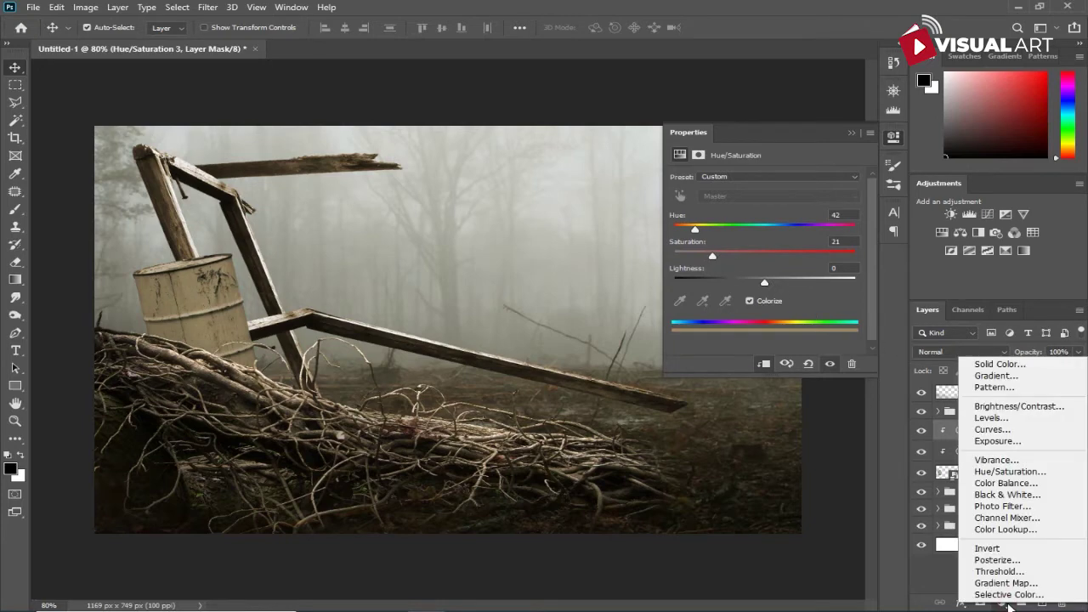
{"action": "left_click", "coordinate": [1010, 407]}
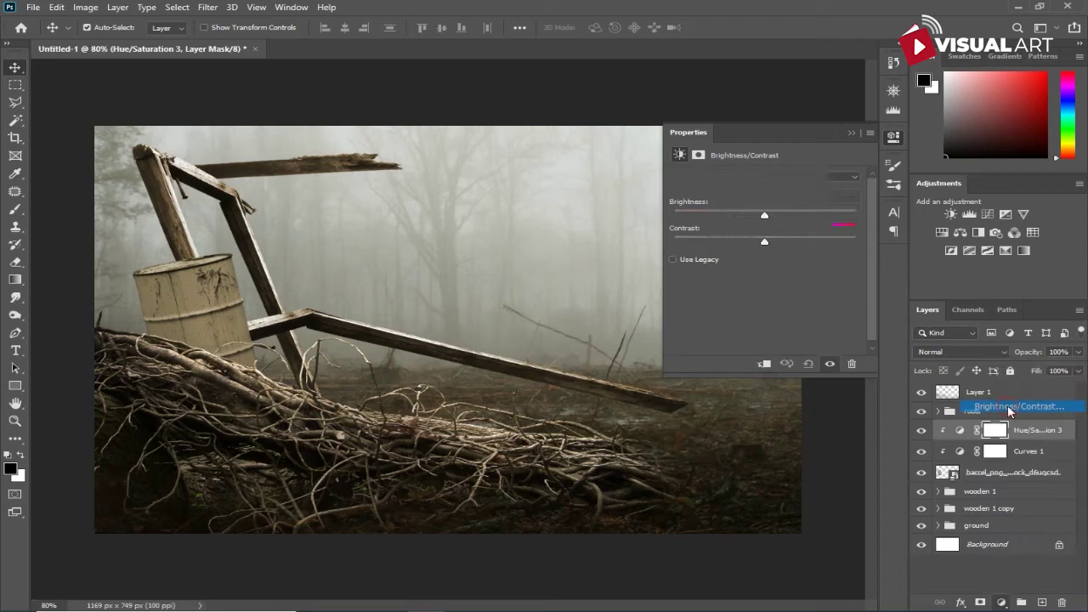
{"action": "left_click_drag", "start_coordinate": [765, 242], "coordinate": [788, 242]}
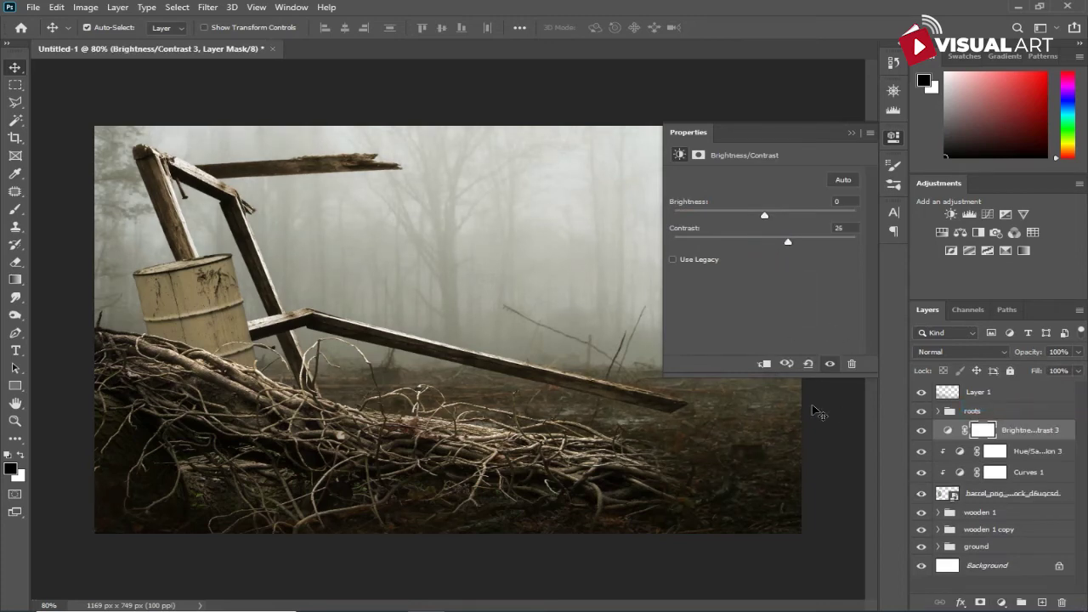
{"action": "left_click", "coordinate": [764, 366]}
{"action": "left_click_drag", "start_coordinate": [761, 217], "coordinate": [716, 218]}
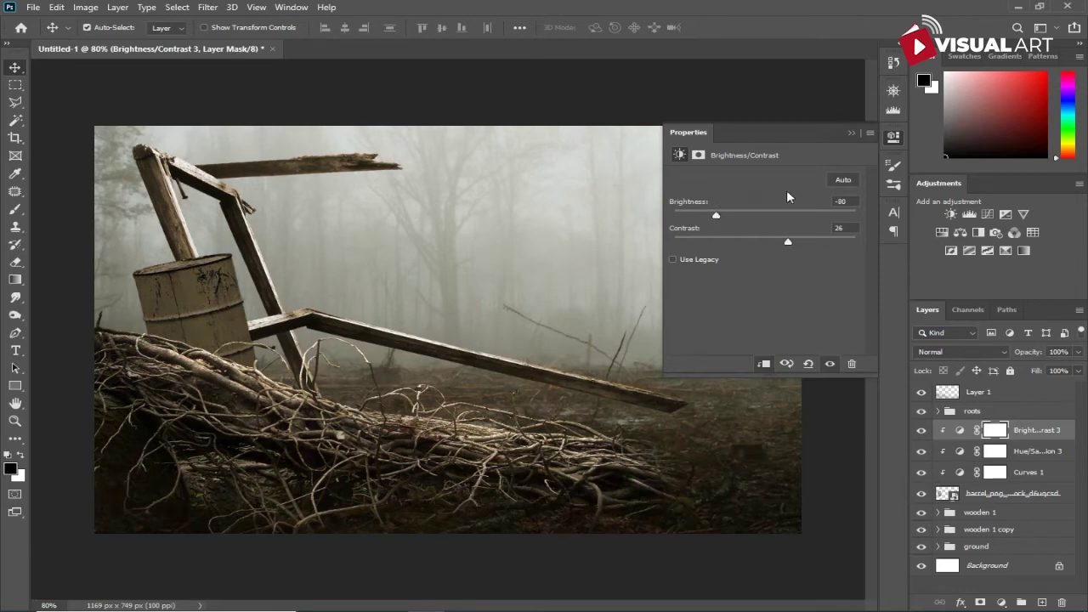
{"action": "left_click", "coordinate": [851, 133]}
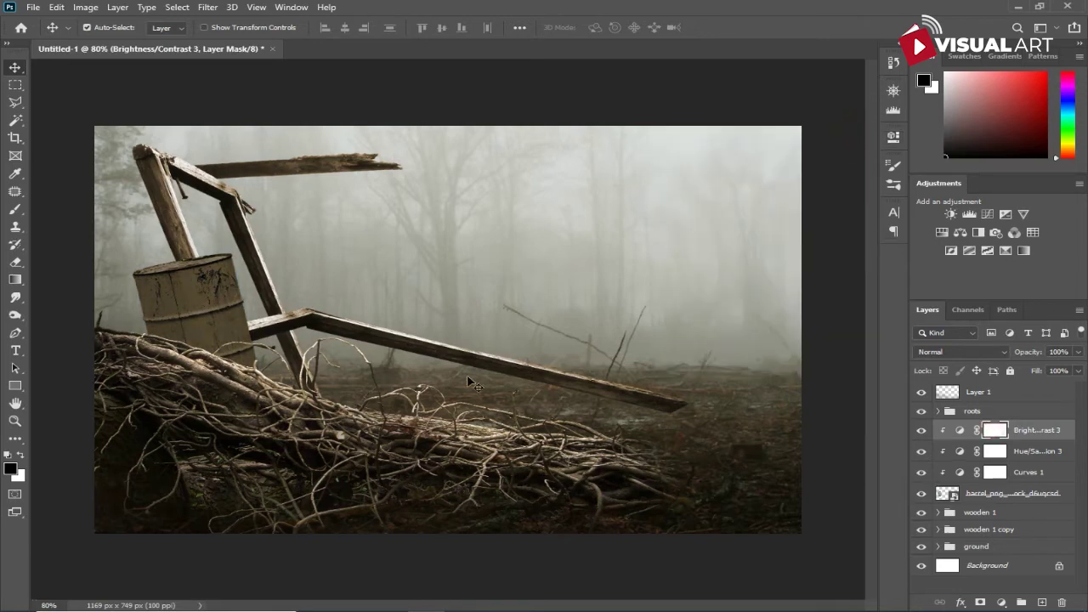
Set the Brush to 100% opacity and size 100, then select the barrel layer.
{"action": "left_click", "coordinate": [14, 212]}
{"action": "left_click_drag", "start_coordinate": [304, 33], "coordinate": [458, 35]}
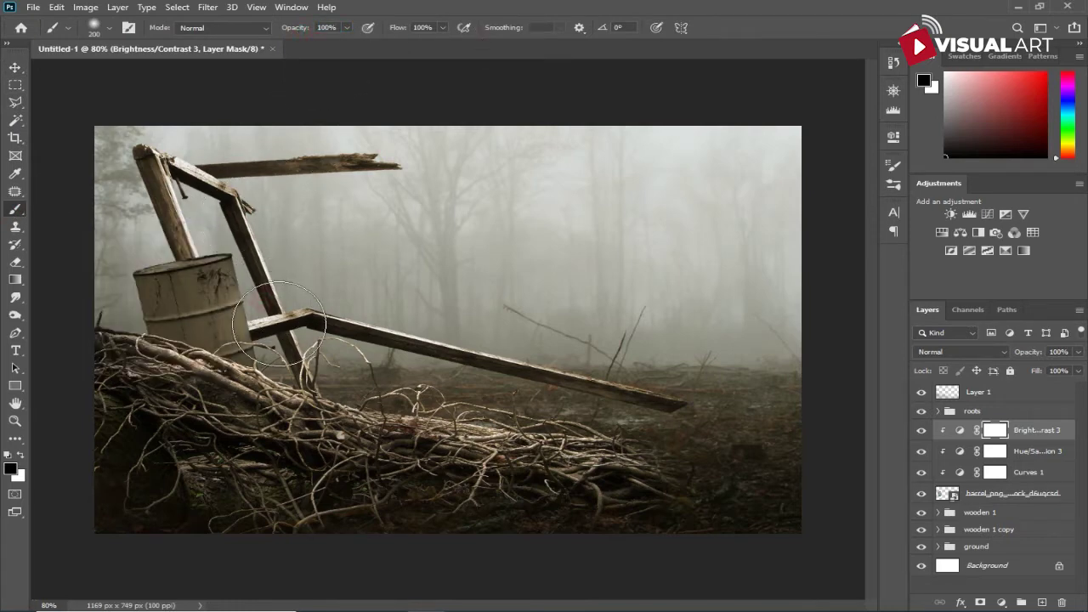
{"action": "key", "text": "bracketleft"}
{"action": "key", "text": "bracketleft"}
{"action": "key", "text": "bracketleft"}
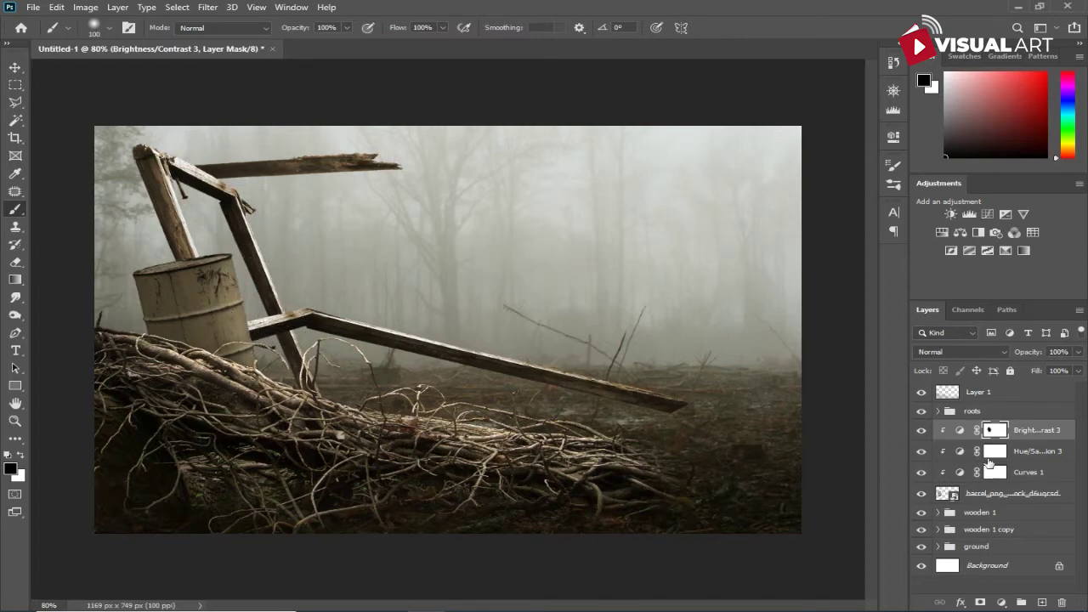
{"action": "left_click", "coordinate": [1001, 496]}
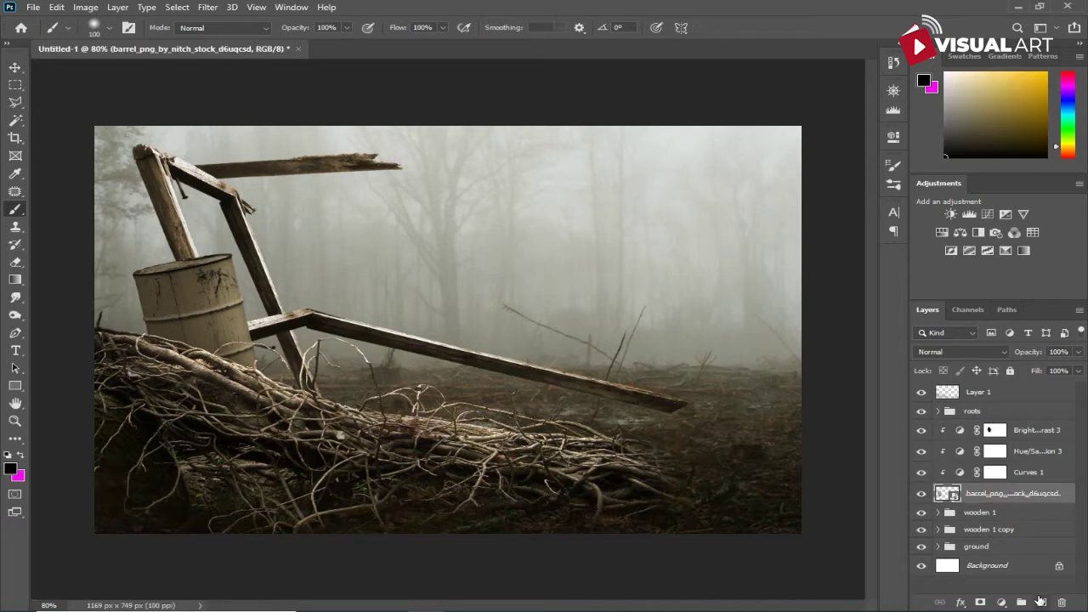
Add Layer 2 filled with 50% Gray and set its blend mode to Overlay.
{"action": "left_click", "coordinate": [1039, 601]}
{"action": "left_click", "coordinate": [56, 9]}
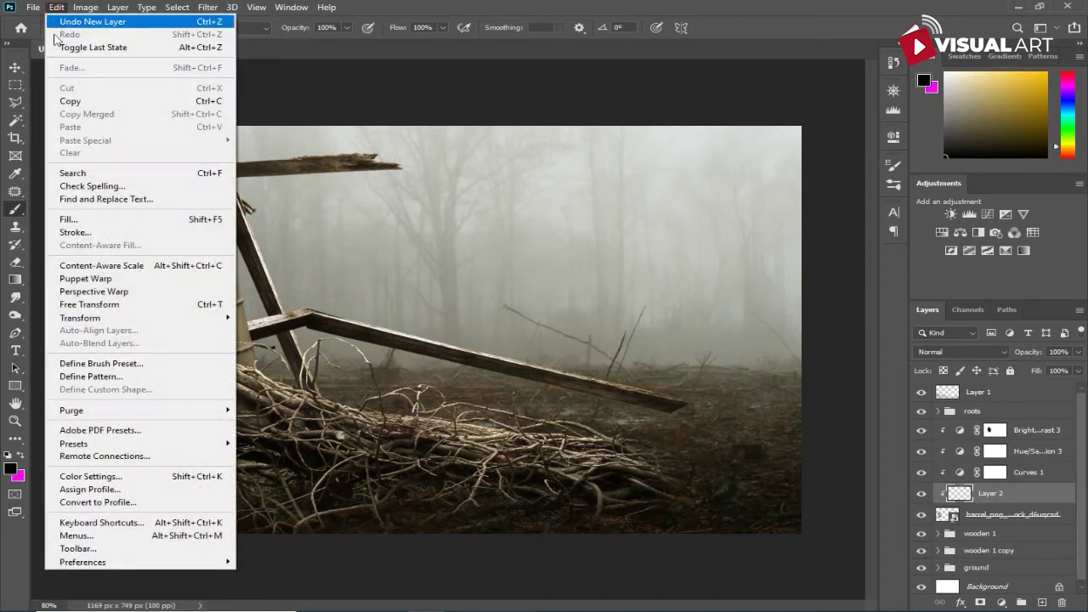
{"action": "left_click", "coordinate": [71, 220]}
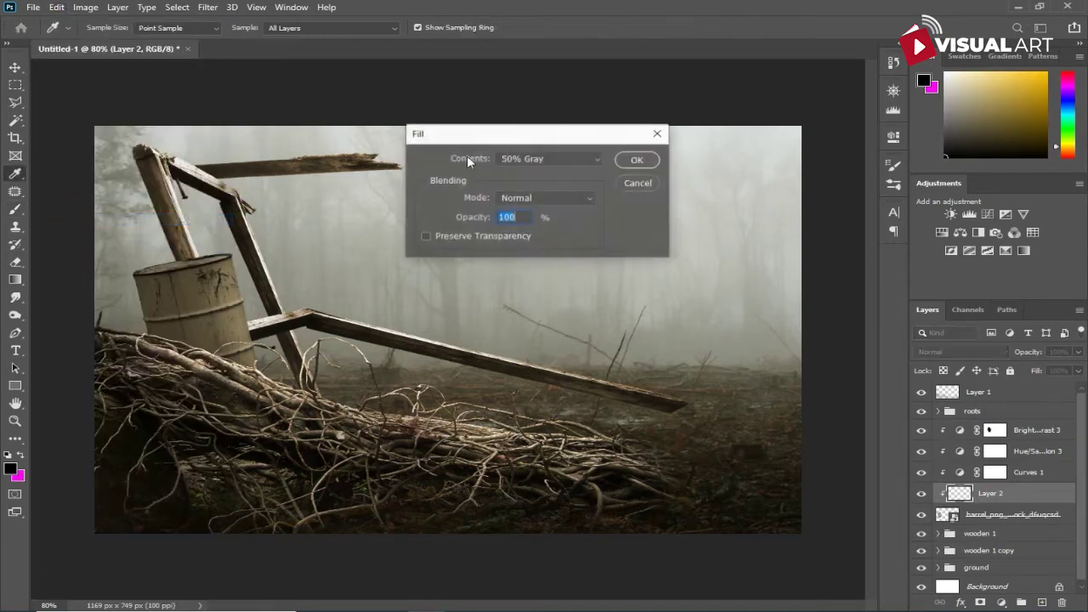
{"action": "left_click", "coordinate": [635, 161]}
{"action": "key", "text": "b"}
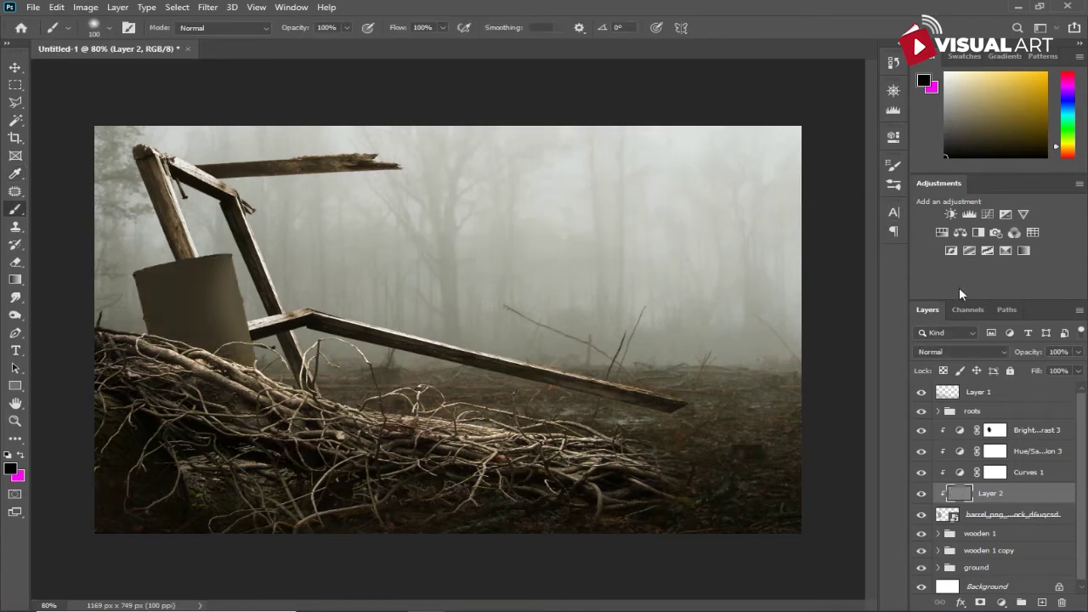
{"action": "left_click", "coordinate": [975, 353]}
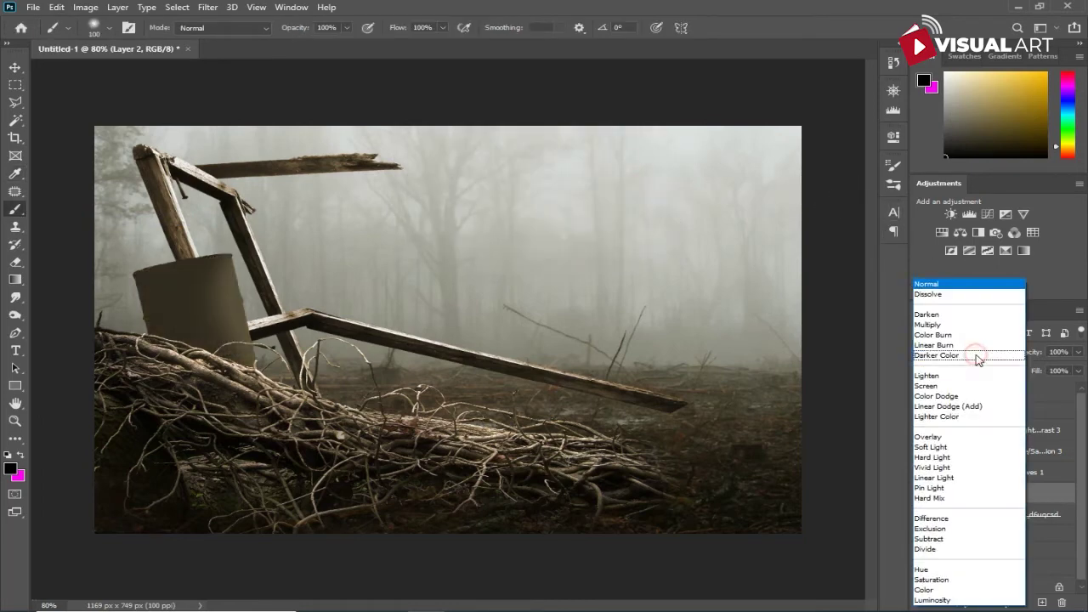
{"action": "left_click", "coordinate": [939, 440]}
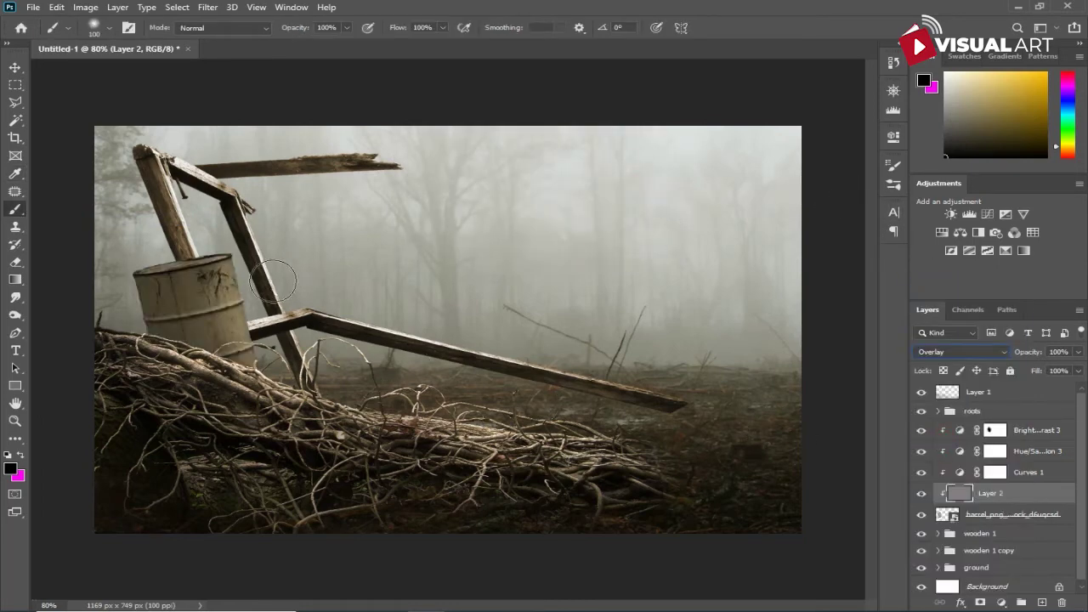
Dodge highlights on the post beside the barrel with a small Dodge brush.
{"action": "left_click", "coordinate": [16, 315]}
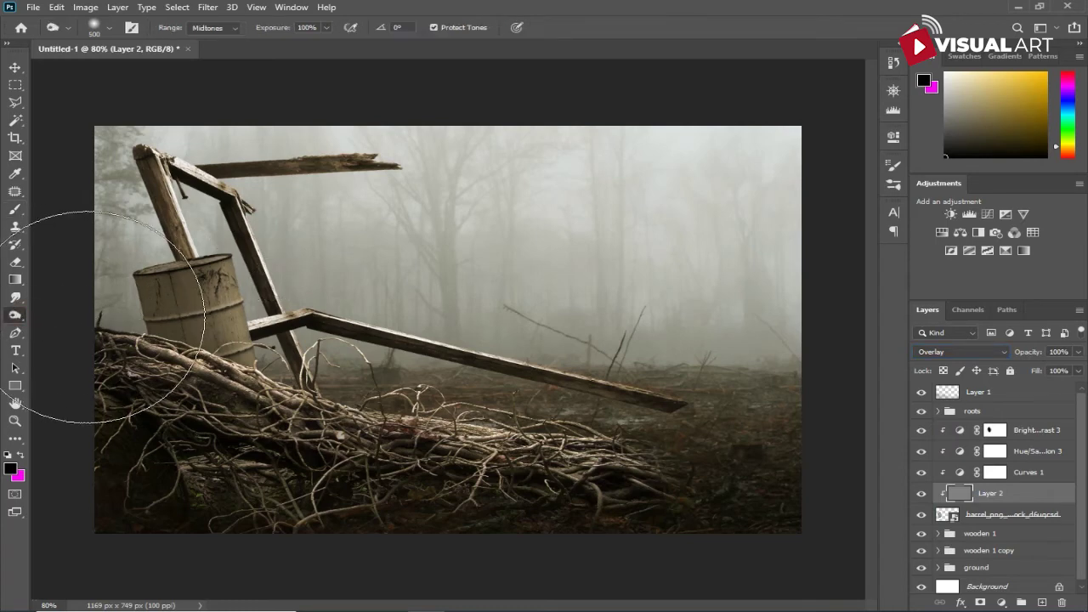
{"action": "key", "text": "bracketleft"}
{"action": "key", "text": "bracketleft"}
{"action": "key", "text": "bracketleft"}
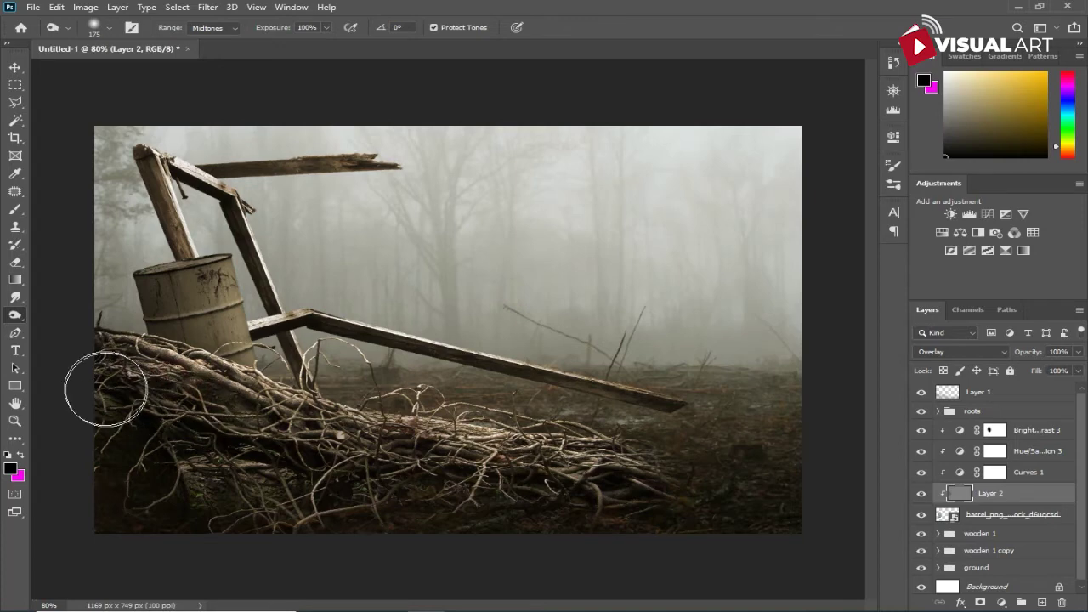
{"action": "right_click", "coordinate": [15, 315]}
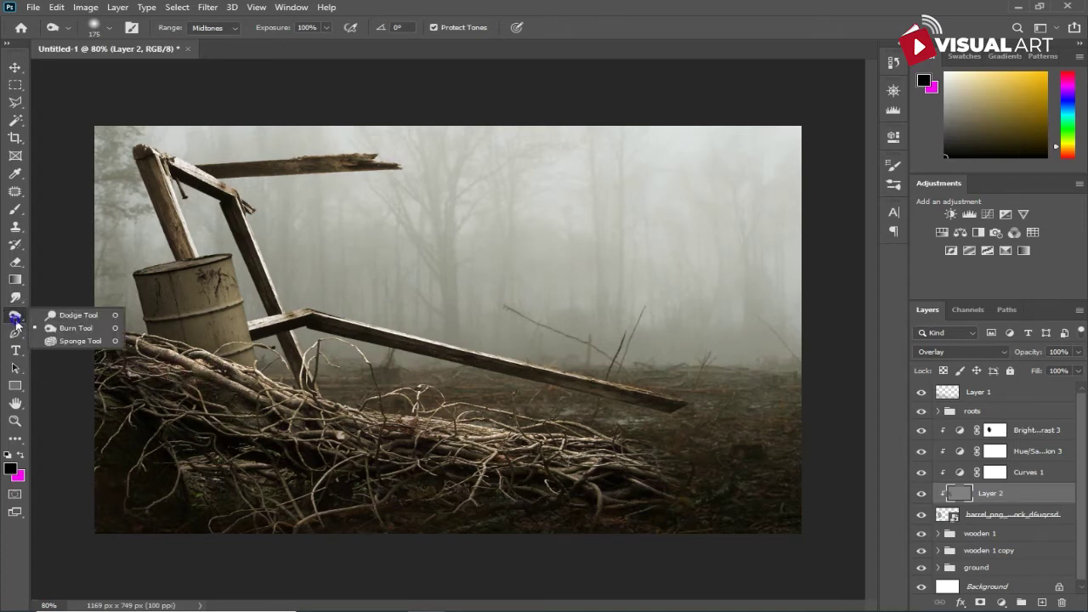
{"action": "left_click", "coordinate": [64, 315]}
{"action": "key", "text": "bracketleft"}
{"action": "key", "text": "bracketleft"}
{"action": "key", "text": "bracketleft"}
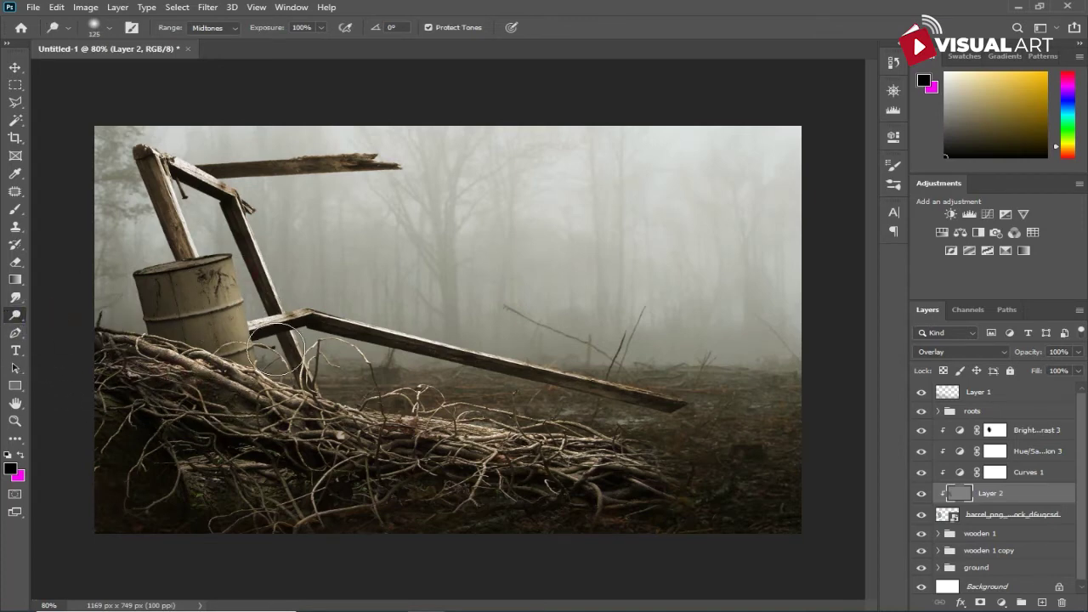
{"action": "mouse_move", "coordinate": [268, 291]}
{"action": "left_mouse_down"}
{"action": "mouse_move", "coordinate": [383, 419]}
{"action": "mouse_move", "coordinate": [409, 382]}
{"action": "left_mouse_up"}
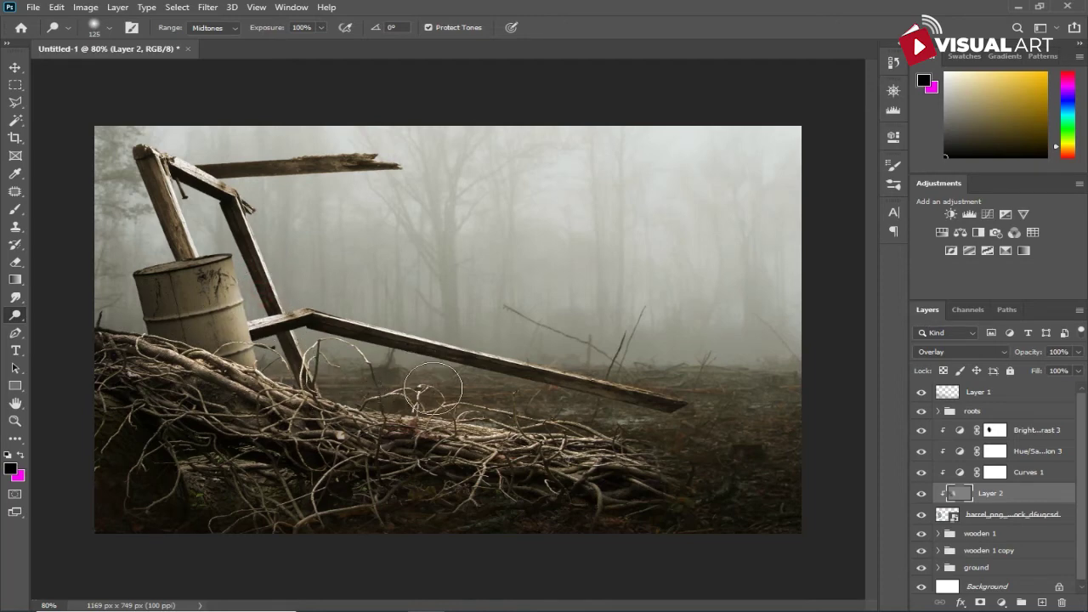
{"action": "left_click_drag", "start_coordinate": [215, 221], "coordinate": [218, 235]}
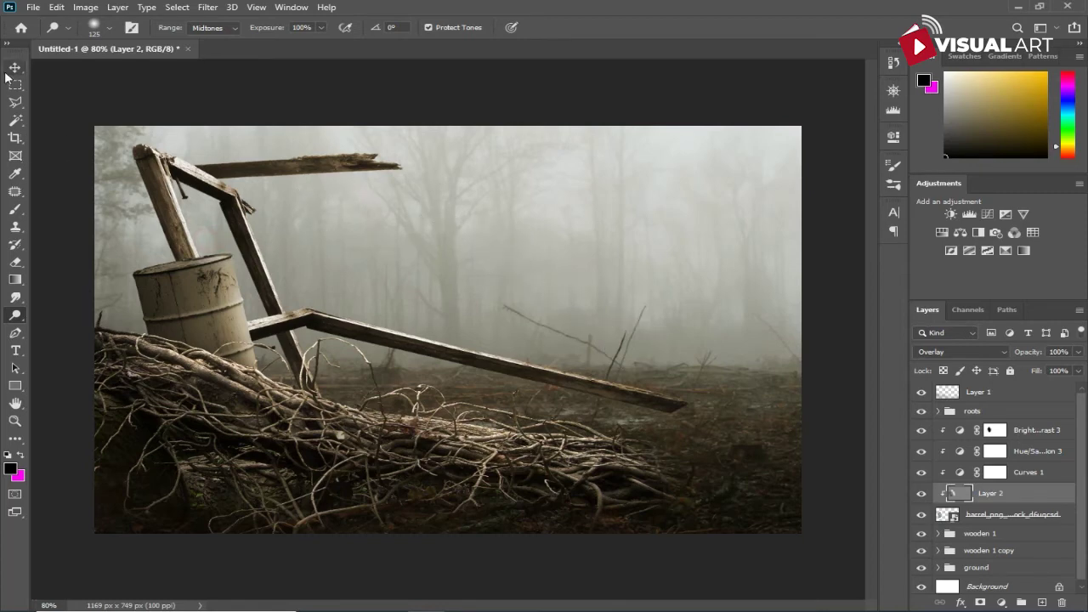
Group the barrel layers as 'barel', select the ground group and open the stock-image folder.
{"action": "left_click", "coordinate": [14, 69]}
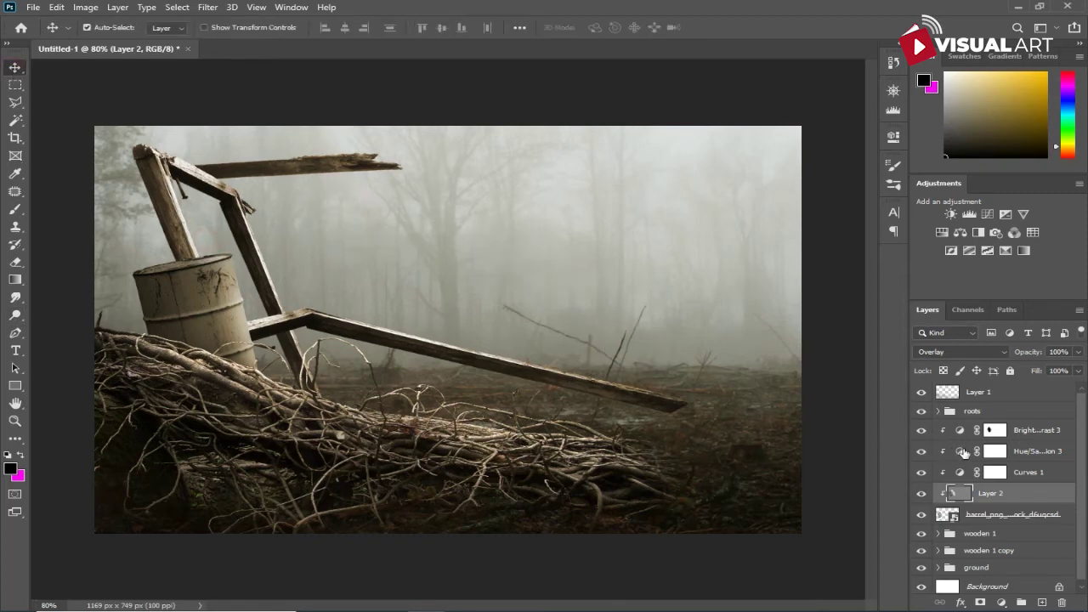
{"action": "left_click", "coordinate": [1017, 513]}
{"action": "left_click", "coordinate": [1021, 435], "text": "shift"}
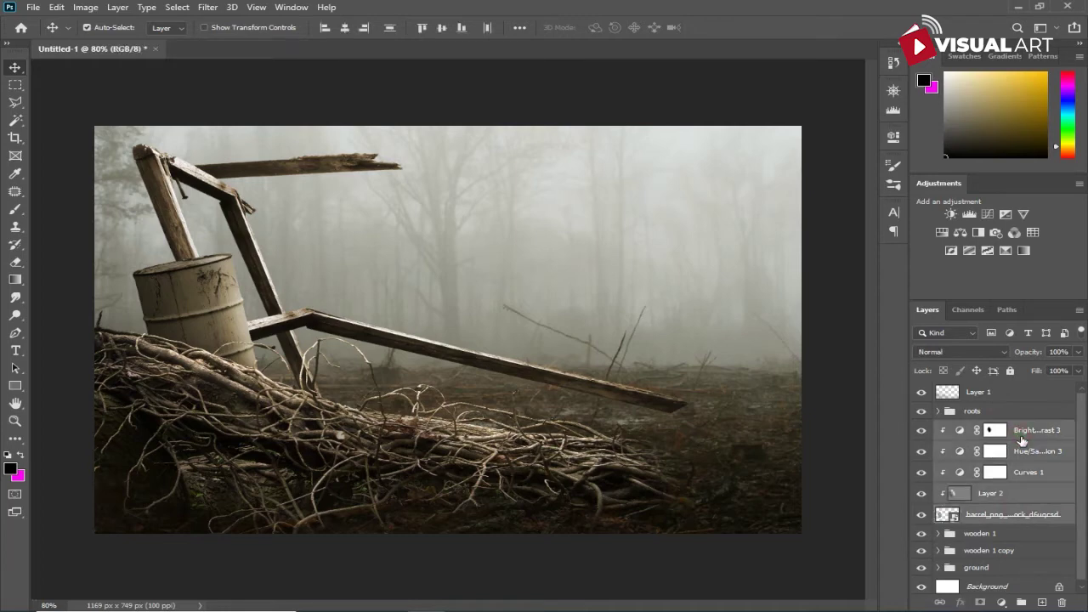
{"action": "key", "text": "ctrl+g"}
{"action": "double_click", "coordinate": [978, 429]}
{"action": "type", "text": "barrel"}
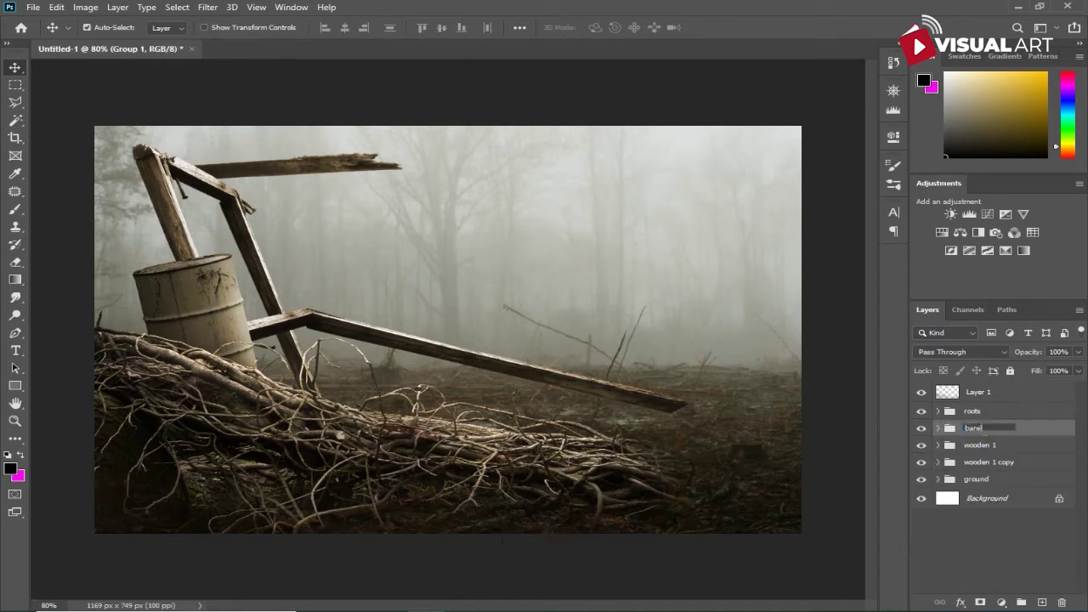
{"action": "key", "text": "Return"}
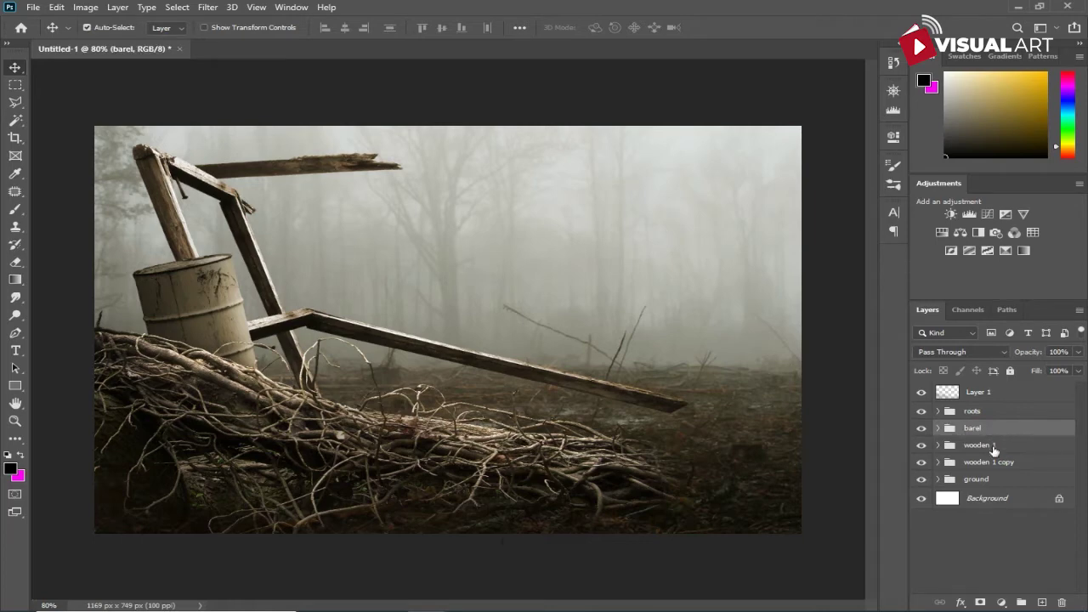
{"action": "left_click", "coordinate": [999, 481]}
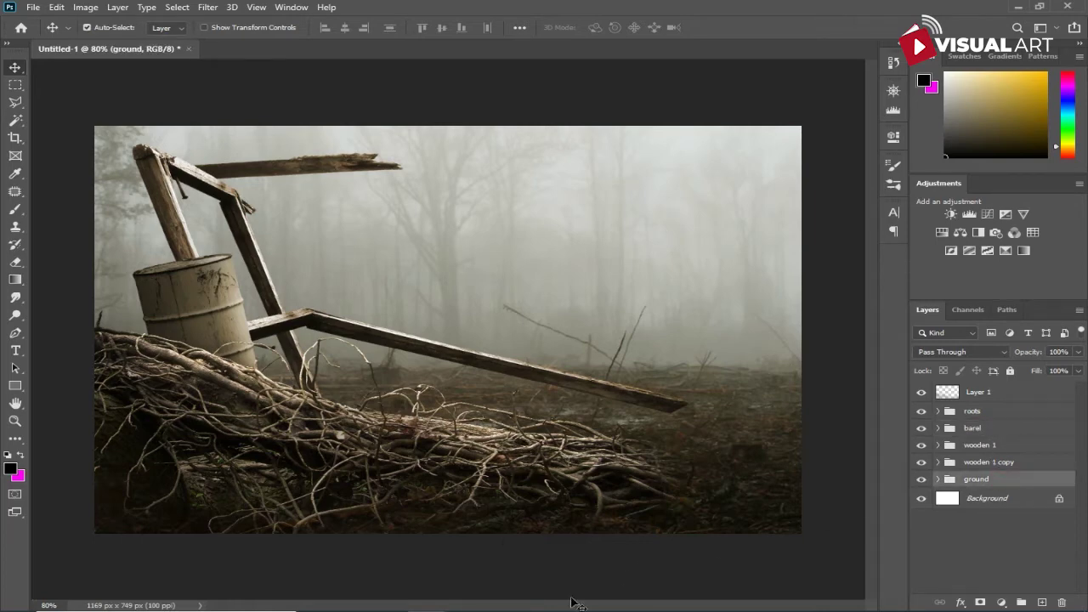
{"action": "left_click", "coordinate": [404, 608]}
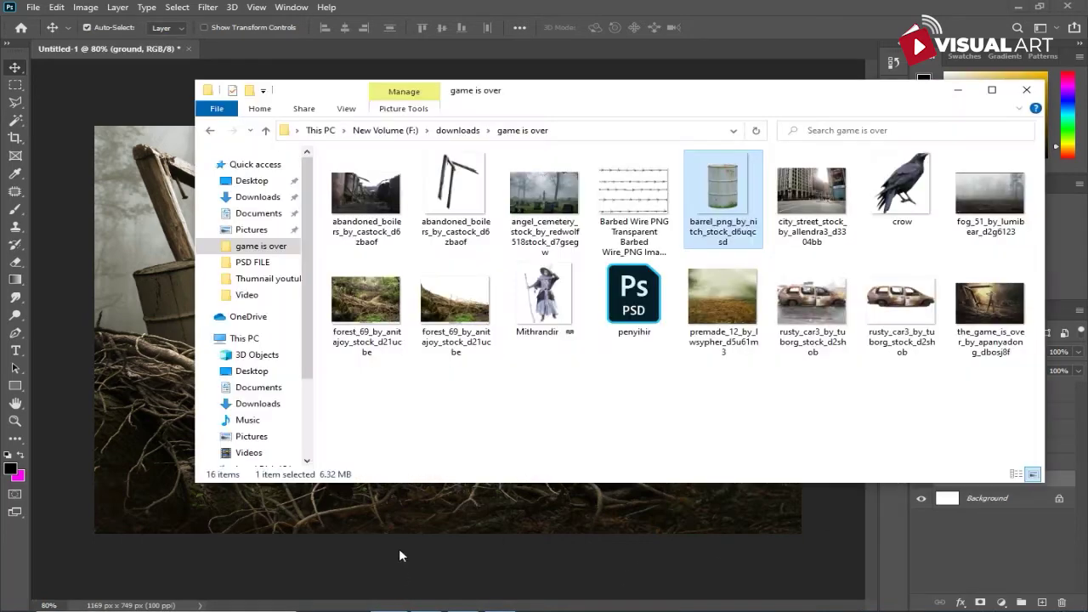
Copy the upper building section from the city_street photo and paste it into Untitled-1 as Layer 3.
{"action": "left_click_drag", "start_coordinate": [799, 208], "coordinate": [622, 55]}
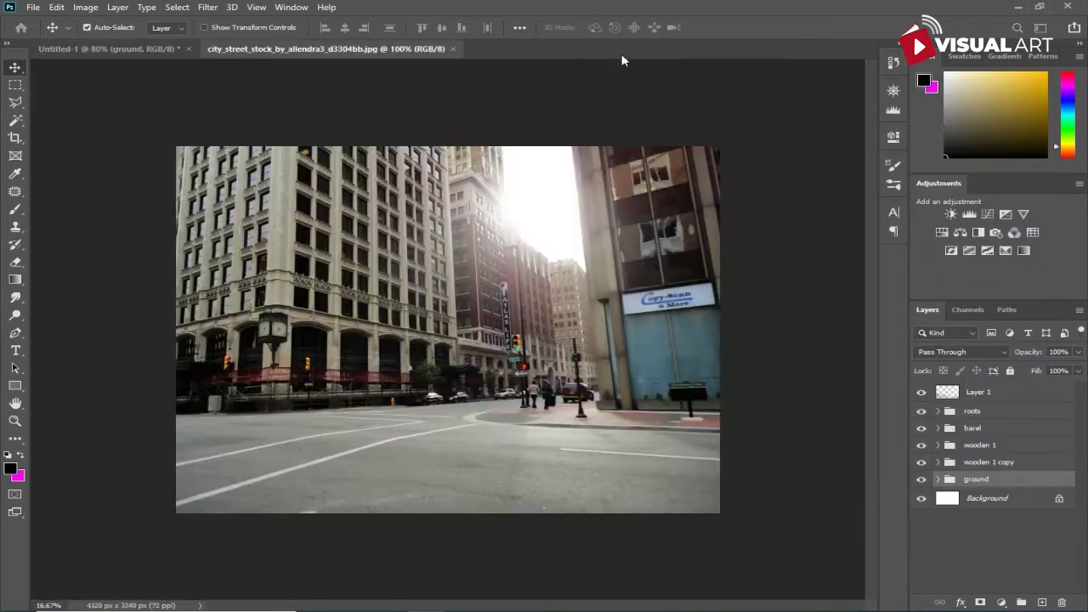
{"action": "left_click", "coordinate": [15, 86]}
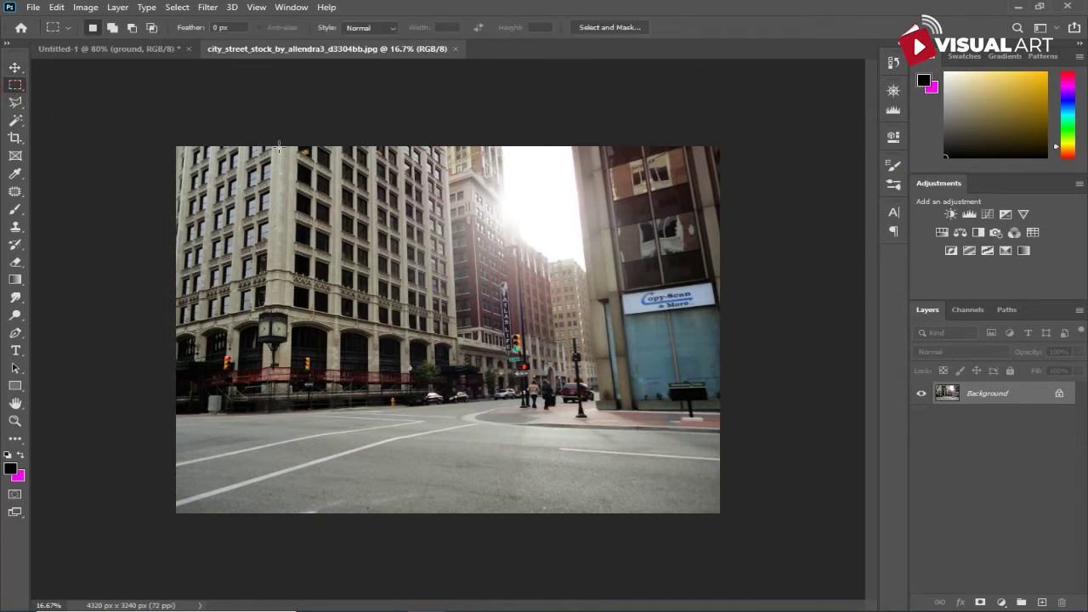
{"action": "left_click_drag", "start_coordinate": [265, 142], "coordinate": [464, 346]}
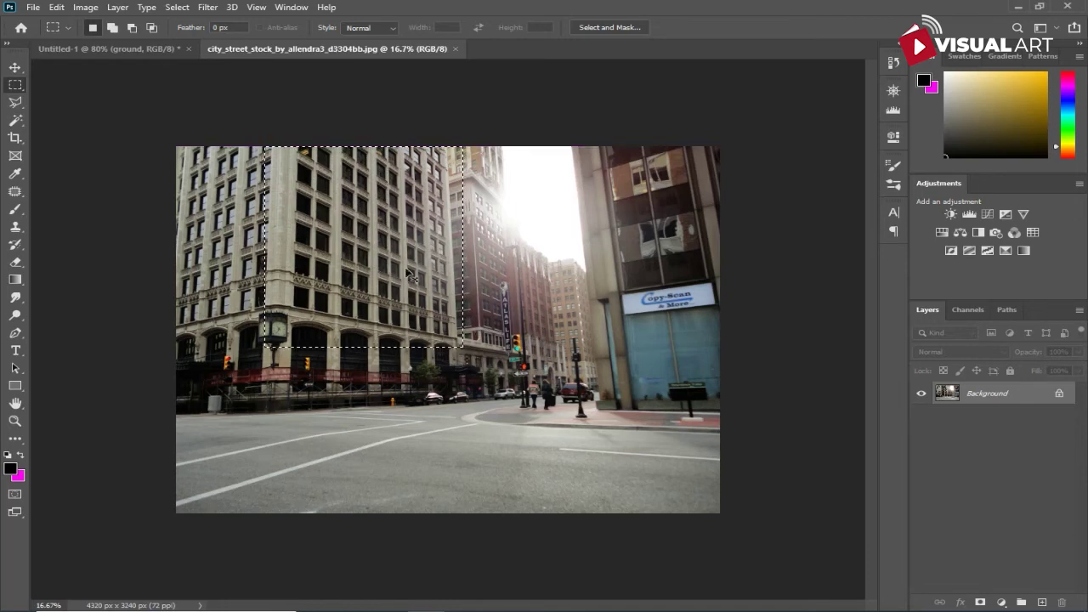
{"action": "left_click_drag", "start_coordinate": [409, 275], "coordinate": [395, 267]}
{"action": "key", "text": "alt+BackSpace"}
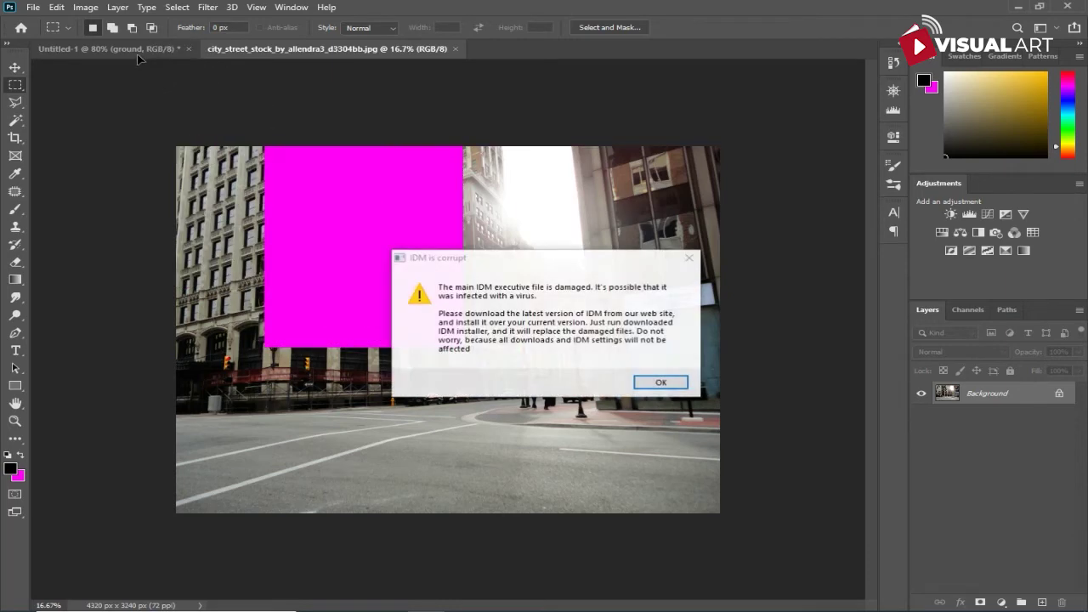
{"action": "left_click", "coordinate": [109, 49]}
{"action": "key", "text": "ctrl+v"}
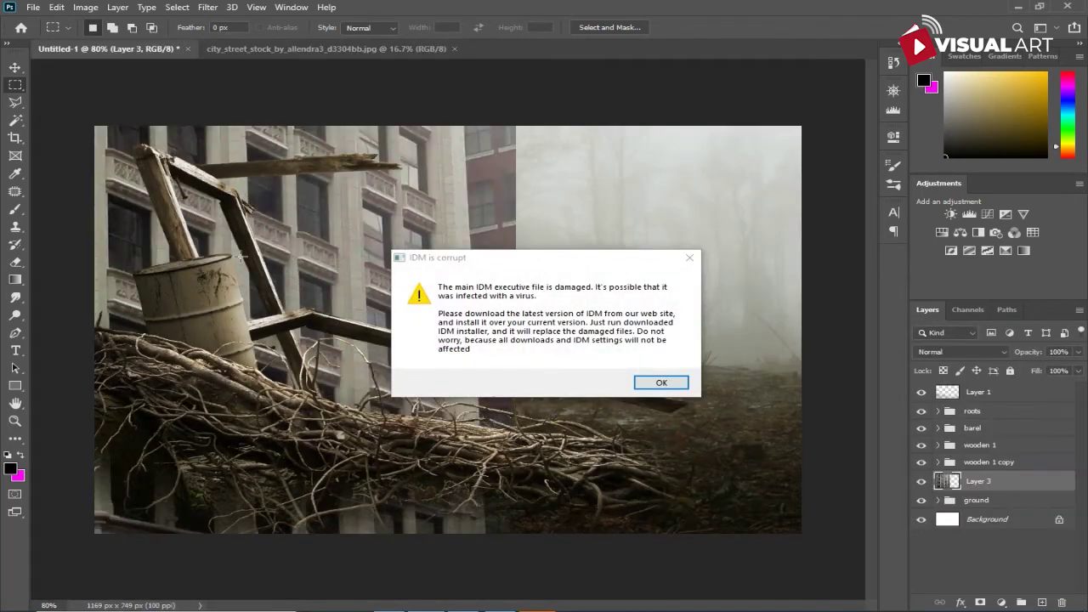
{"action": "left_click", "coordinate": [690, 258]}
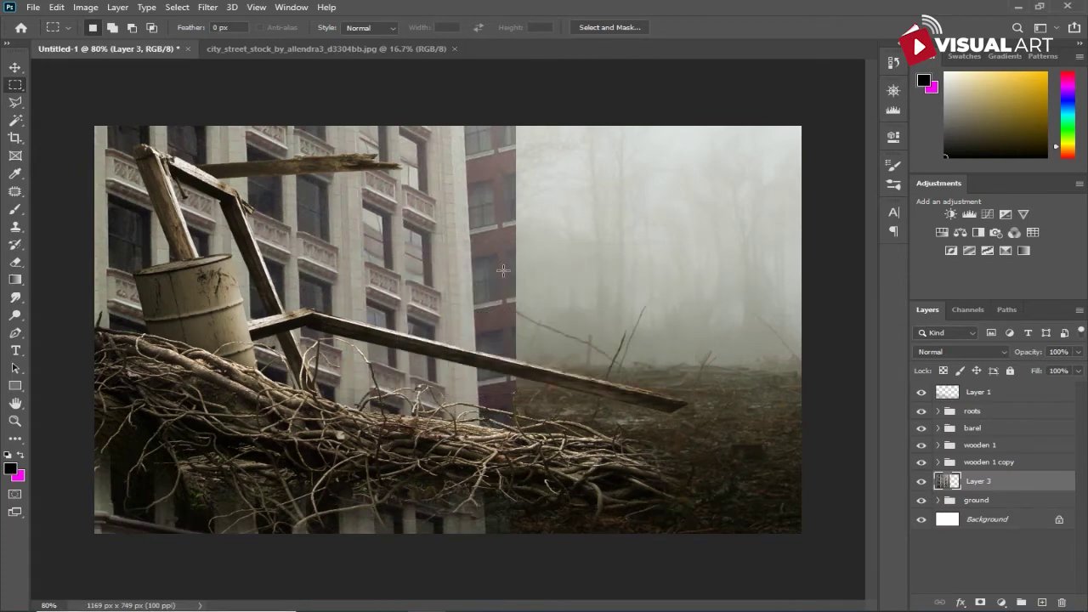
{"action": "key", "text": "ctrl+t"}
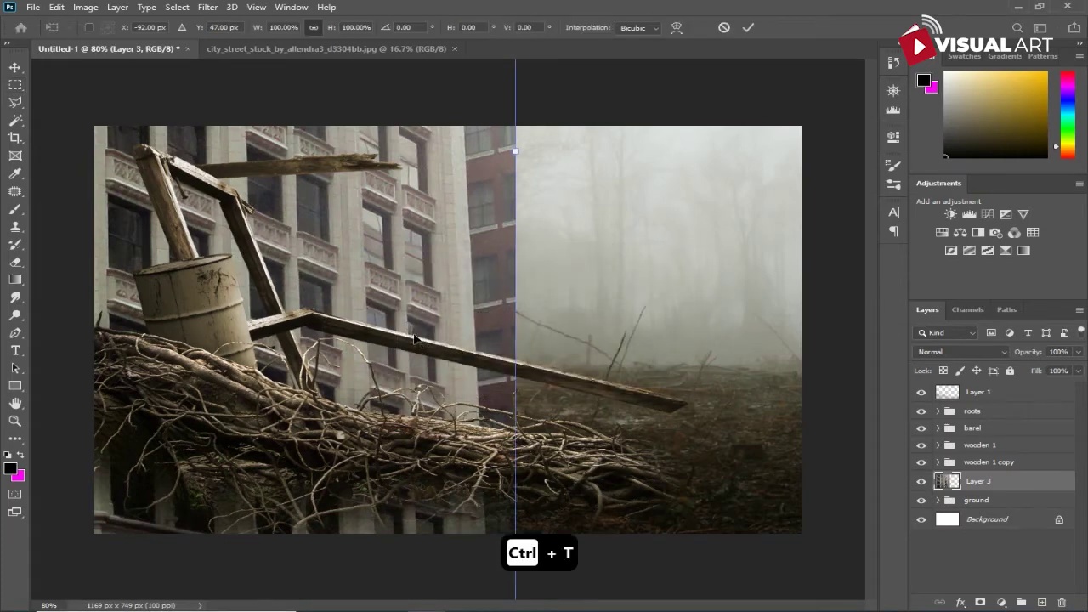
Shrink the building to about 33%, tilt it 9.6° and place it behind the frame.
{"action": "scroll", "coordinate": [507, 381], "scroll_direction": "down", "scroll_amount": 2}
{"action": "scroll", "coordinate": [519, 297], "scroll_direction": "down", "scroll_amount": 1}
{"action": "scroll", "coordinate": [500, 495], "scroll_direction": "down", "scroll_amount": 1}
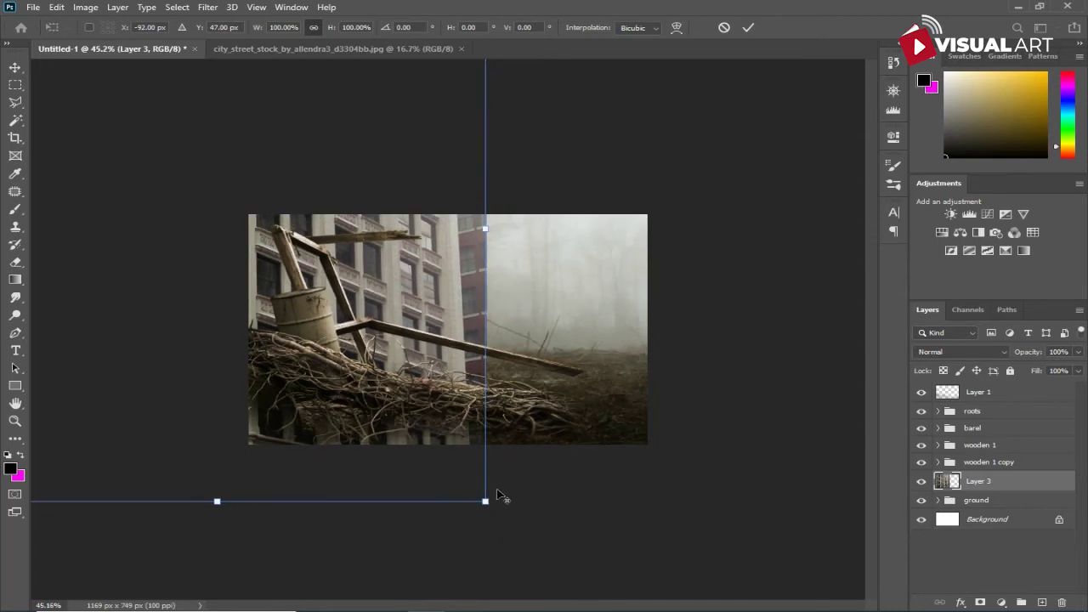
{"action": "left_click_drag", "start_coordinate": [487, 502], "coordinate": [442, 444]}
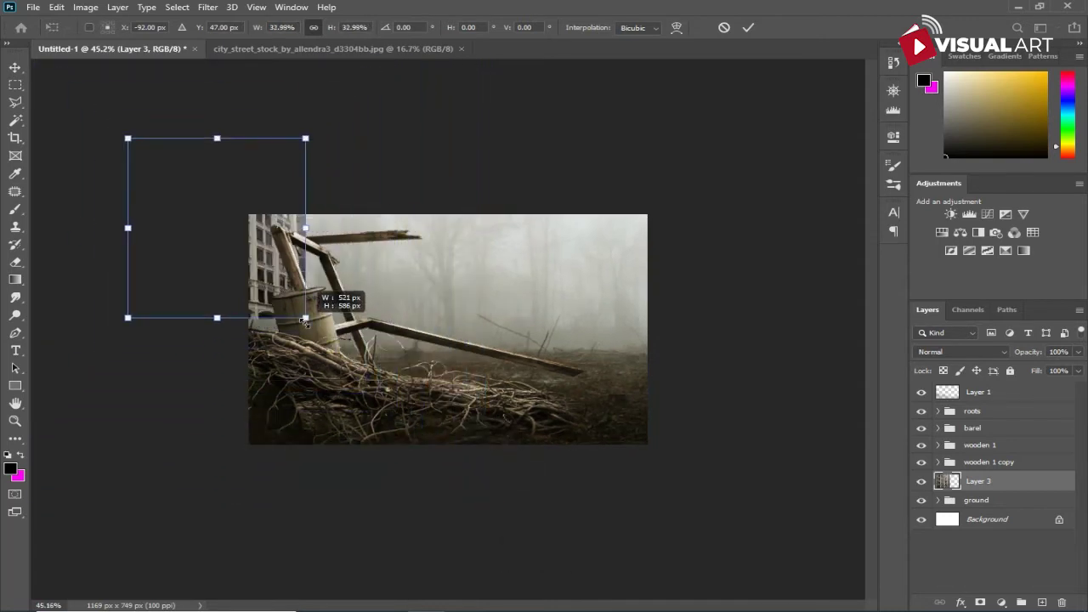
{"action": "left_click_drag", "start_coordinate": [312, 329], "coordinate": [280, 309]}
{"action": "scroll", "coordinate": [322, 325], "scroll_direction": "up", "scroll_amount": 2}
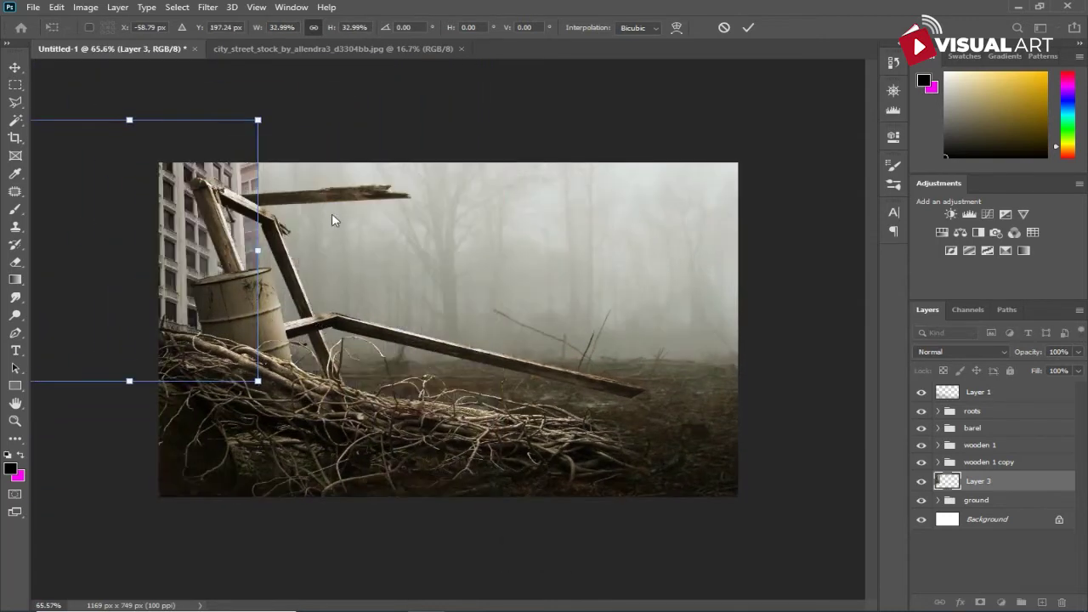
{"action": "left_click_drag", "start_coordinate": [338, 232], "coordinate": [348, 260]}
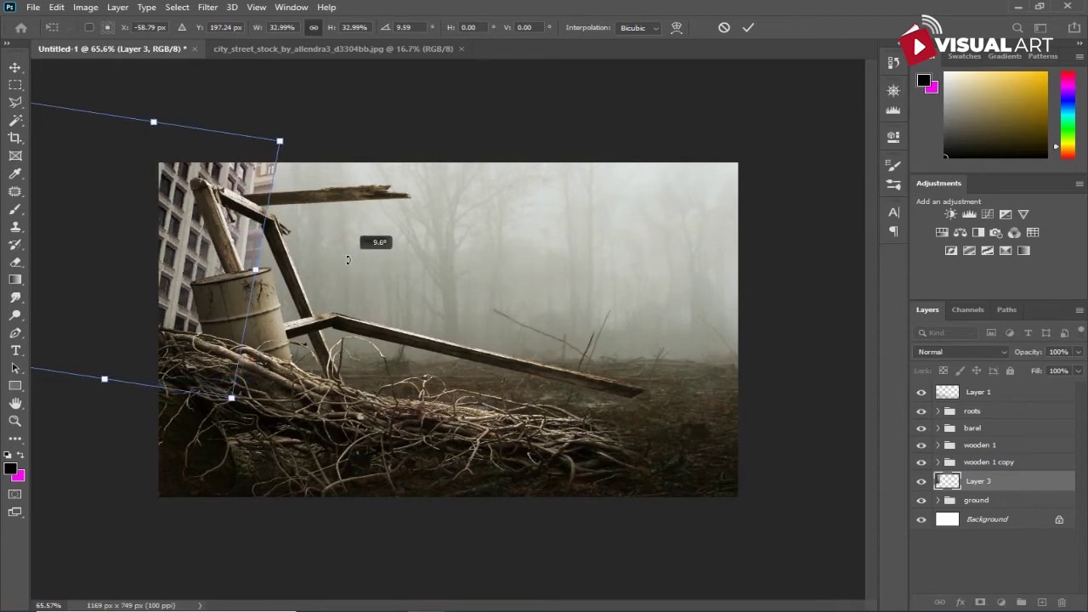
{"action": "left_click_drag", "start_coordinate": [234, 285], "coordinate": [225, 280]}
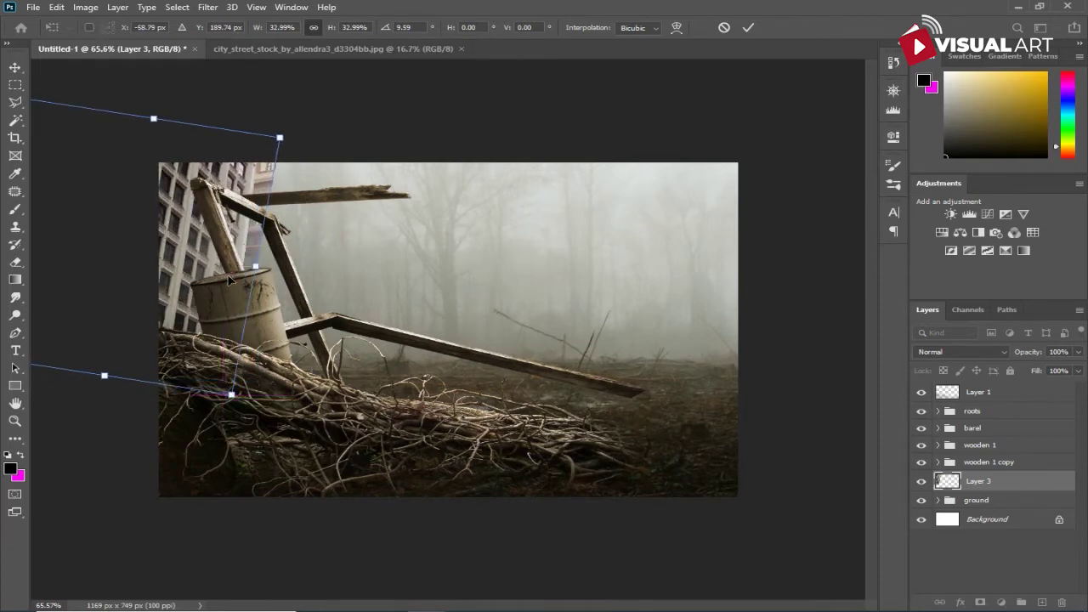
{"action": "key", "text": "Return"}
Zoom and pan to show the building's top-left corner and surrounding pasteboard.
{"action": "scroll", "coordinate": [249, 289], "scroll_direction": "up", "scroll_amount": 1}
{"action": "scroll", "coordinate": [249, 289], "scroll_direction": "up", "scroll_amount": 2}
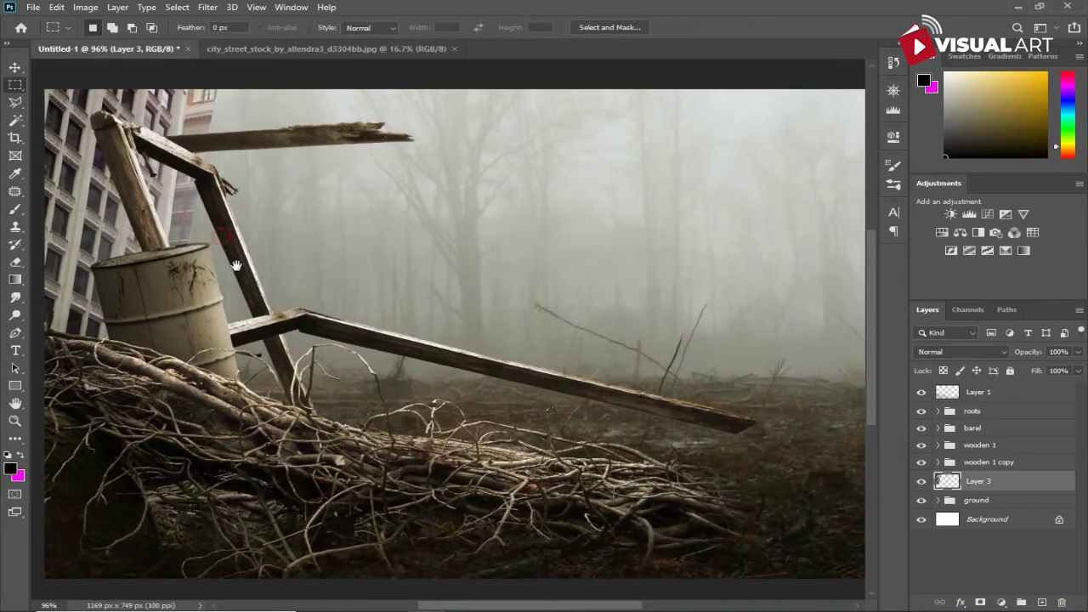
{"action": "left_click_drag", "start_coordinate": [225, 200], "coordinate": [361, 370]}
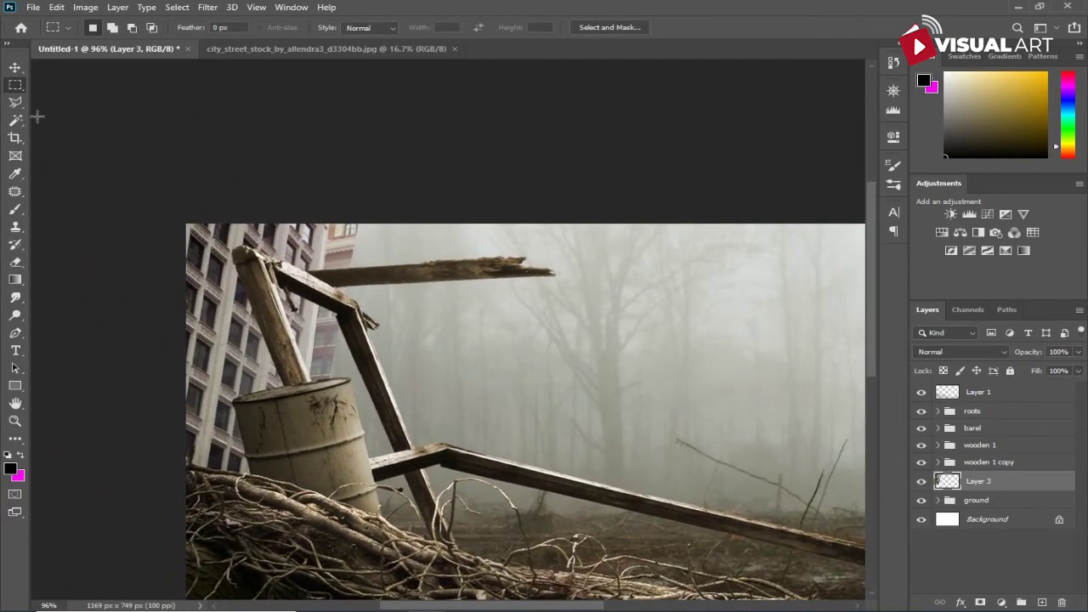
Cut away the pale background strip along Layer 3's right edge using a closed pen path.
{"action": "left_click", "coordinate": [15, 67]}
{"action": "key", "text": "p"}
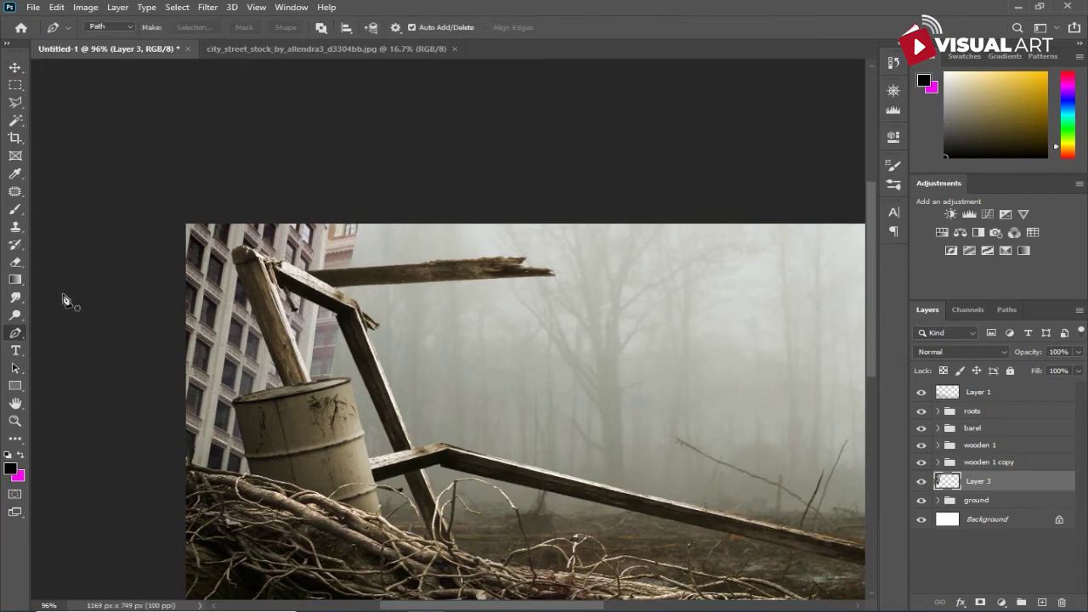
{"action": "left_click", "coordinate": [330, 214]}
{"action": "left_click", "coordinate": [291, 507]}
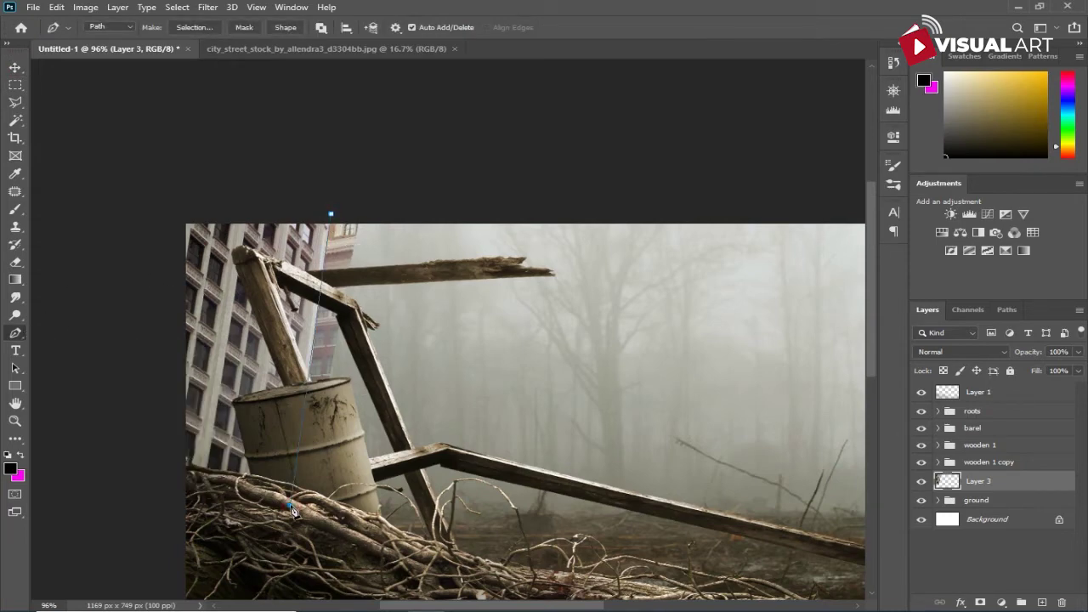
{"action": "left_click", "coordinate": [382, 508]}
{"action": "left_click", "coordinate": [406, 192]}
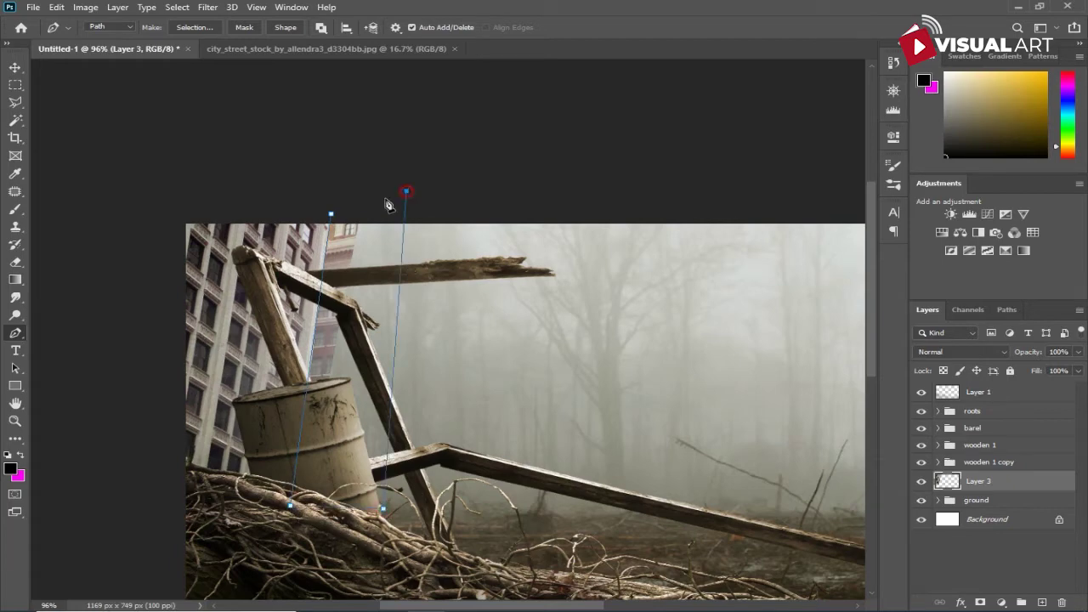
{"action": "left_click", "coordinate": [331, 214]}
{"action": "key", "text": "ctrl+Return"}
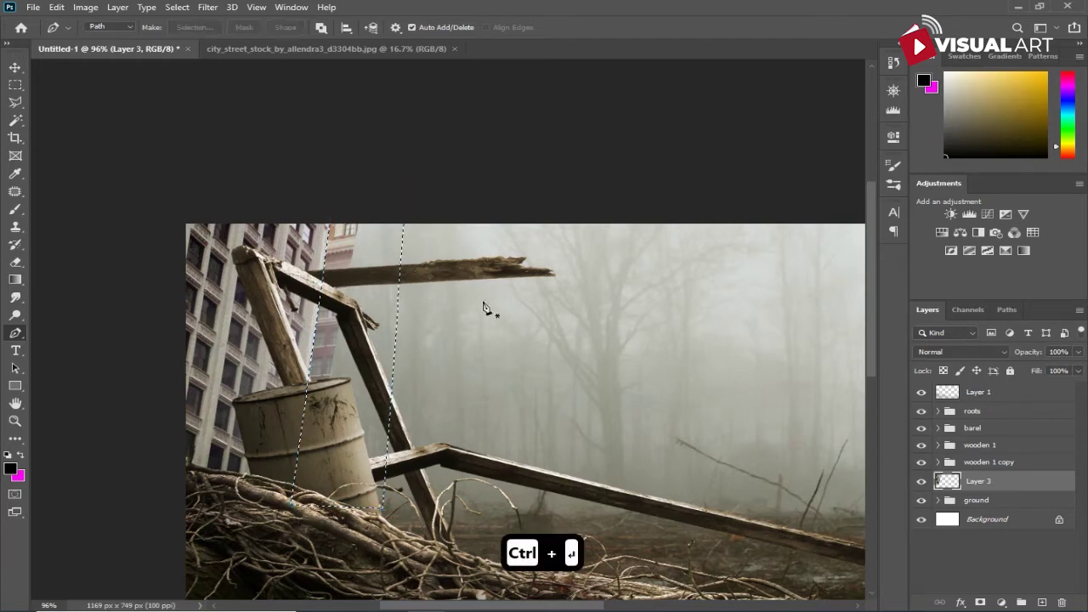
{"action": "key", "text": "ctrl+d"}
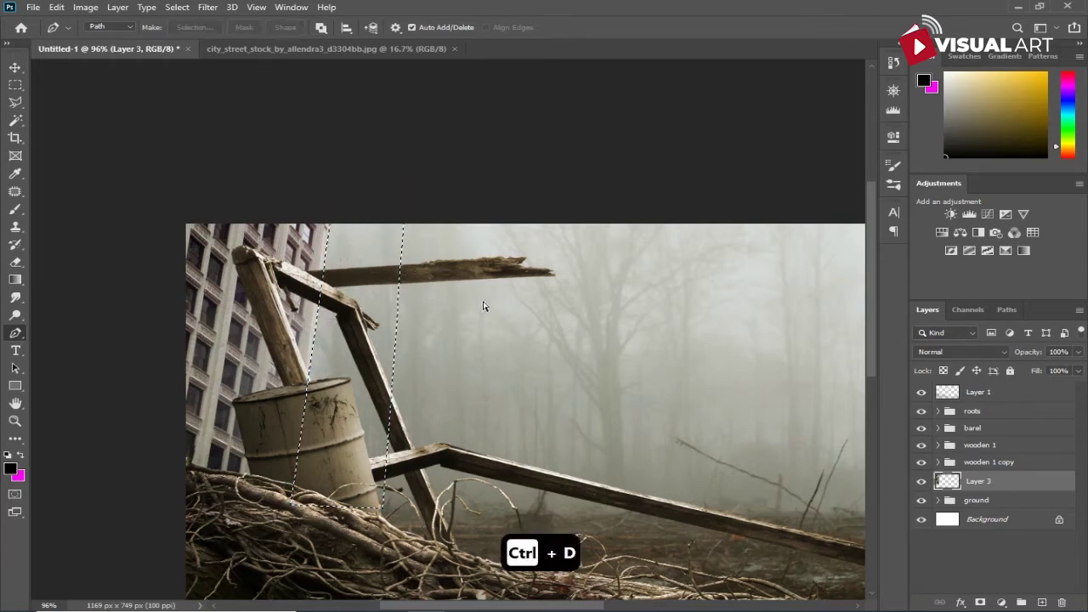
{"action": "left_click", "coordinate": [15, 67]}
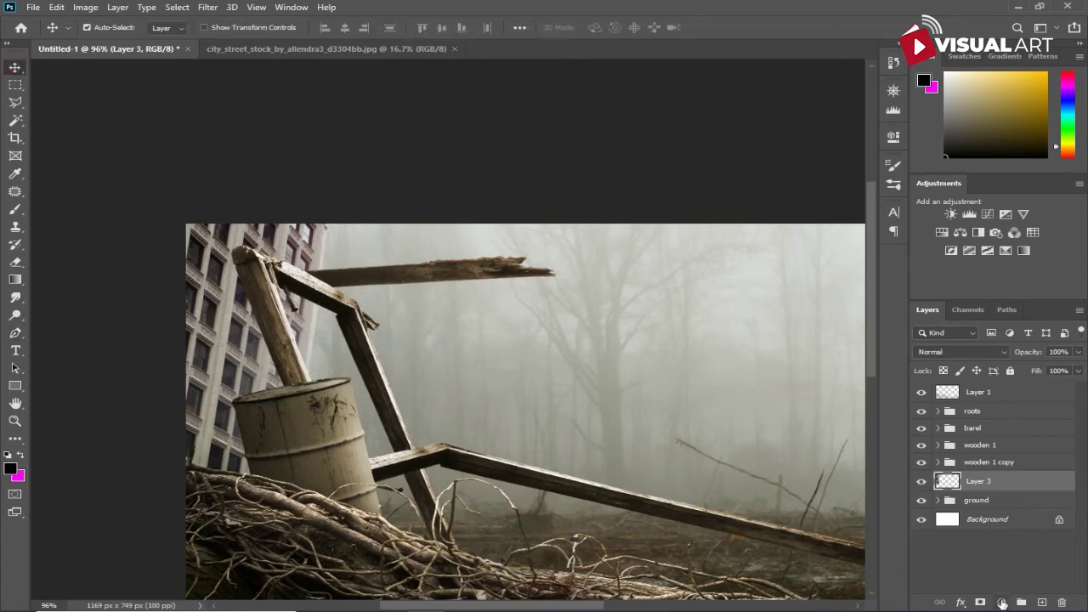
Add a clipped, colorized Hue/Saturation layer tinting the building warm brown (Hue 35, Saturation 25).
{"action": "left_click", "coordinate": [1002, 602]}
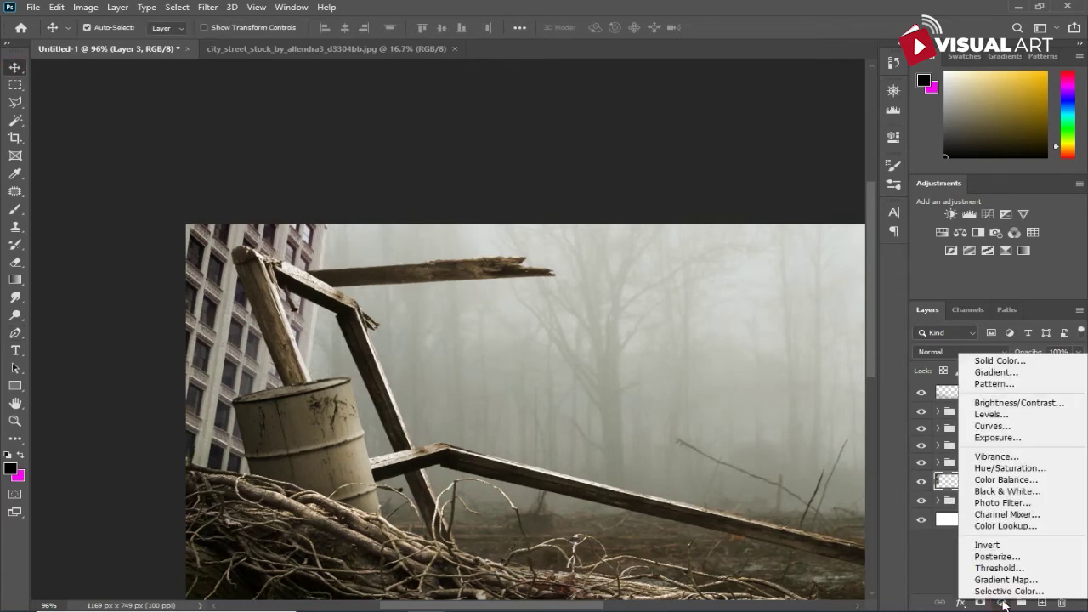
{"action": "left_click", "coordinate": [1019, 468]}
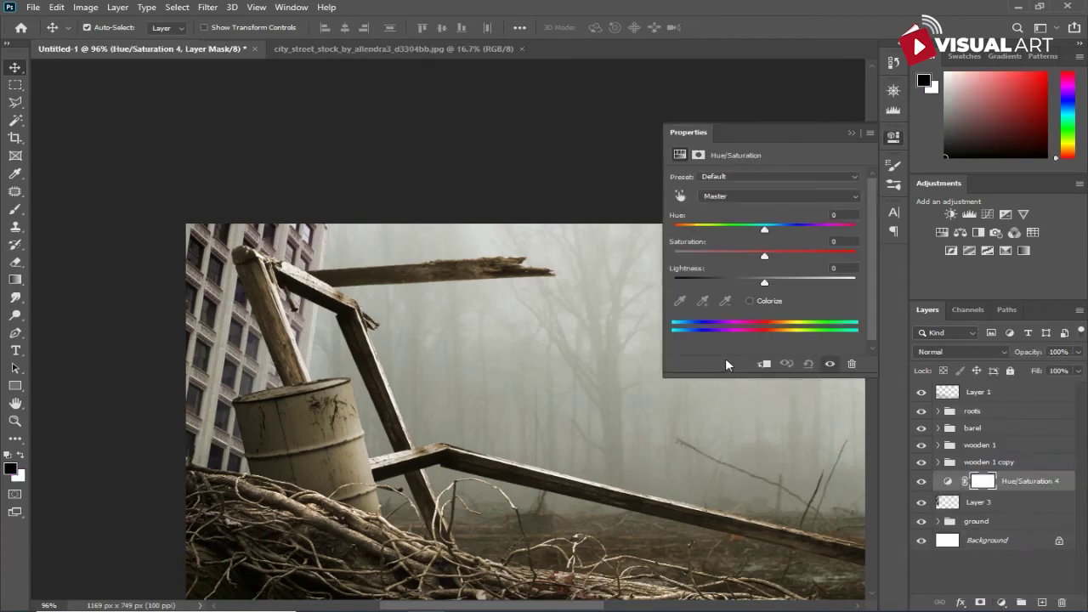
{"action": "left_click", "coordinate": [761, 364]}
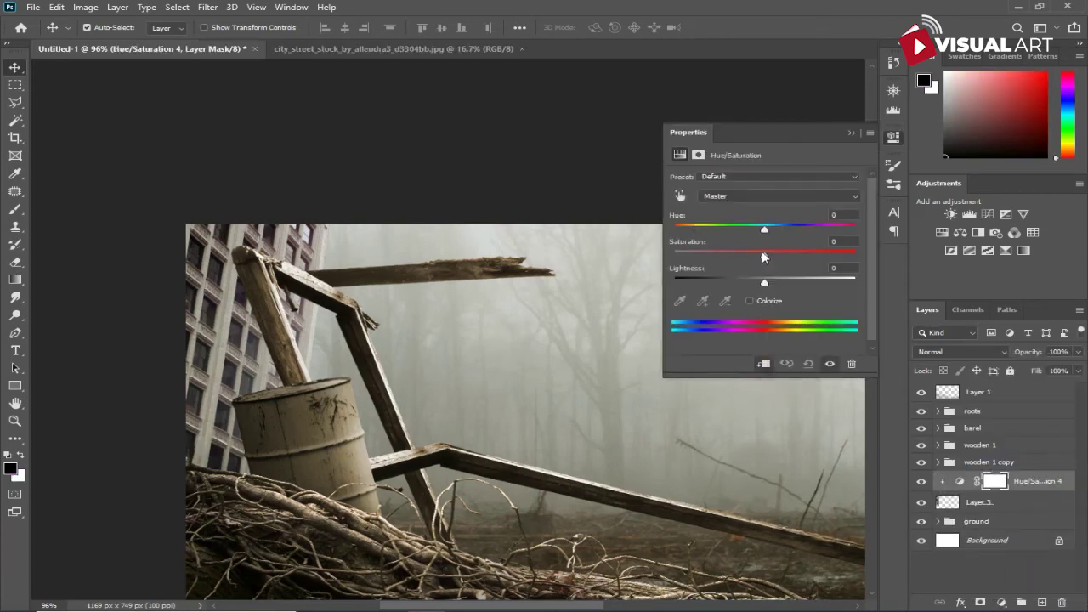
{"action": "left_click", "coordinate": [751, 300]}
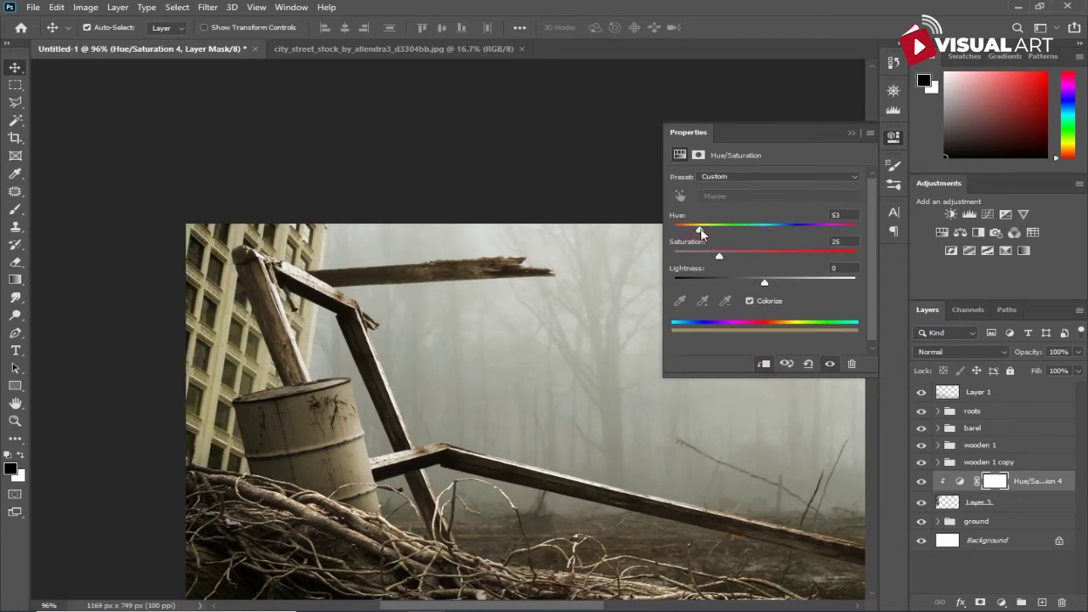
Add a clipped Levels layer that lowers the output white to darken the building.
{"action": "left_click", "coordinate": [997, 602]}
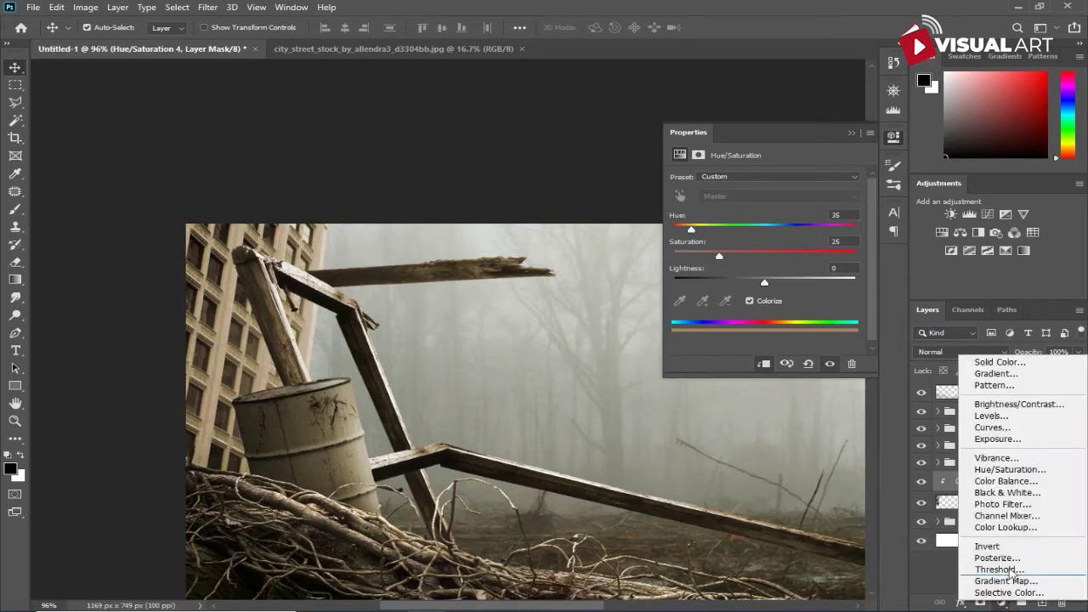
{"action": "left_click", "coordinate": [991, 416]}
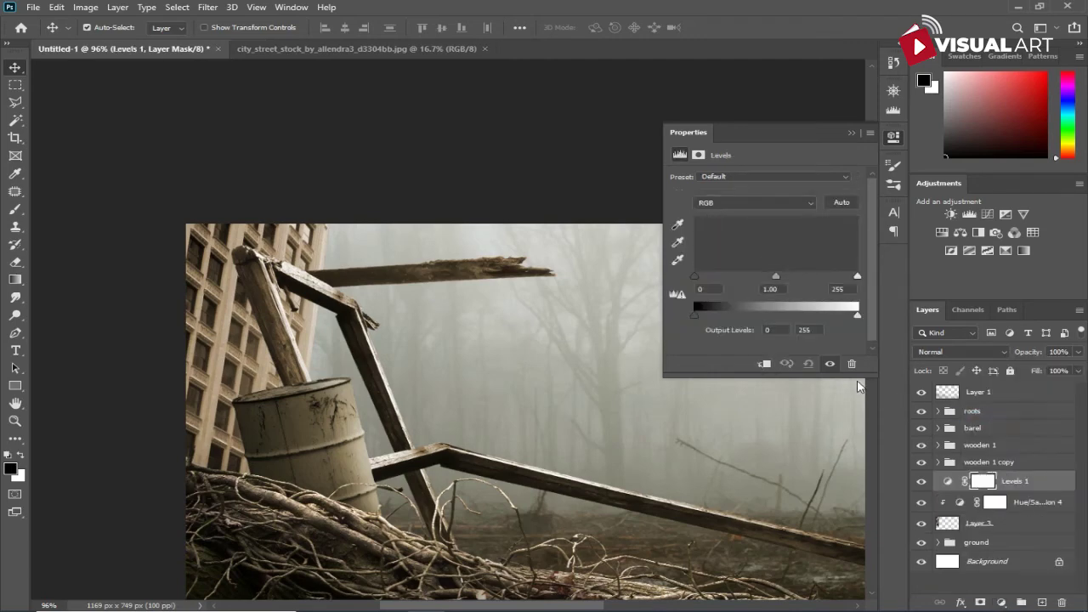
{"action": "left_click", "coordinate": [769, 365]}
{"action": "left_click_drag", "start_coordinate": [857, 315], "coordinate": [755, 323]}
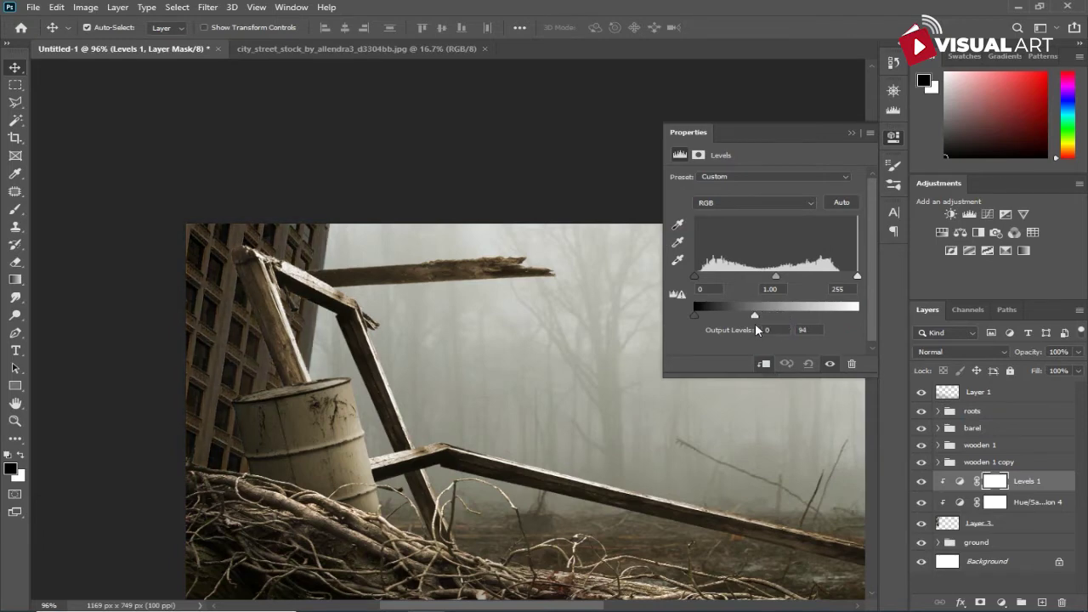
Paint black on the Levels mask along the building's edge, partly at 36% brush opacity.
{"action": "left_click", "coordinate": [992, 483]}
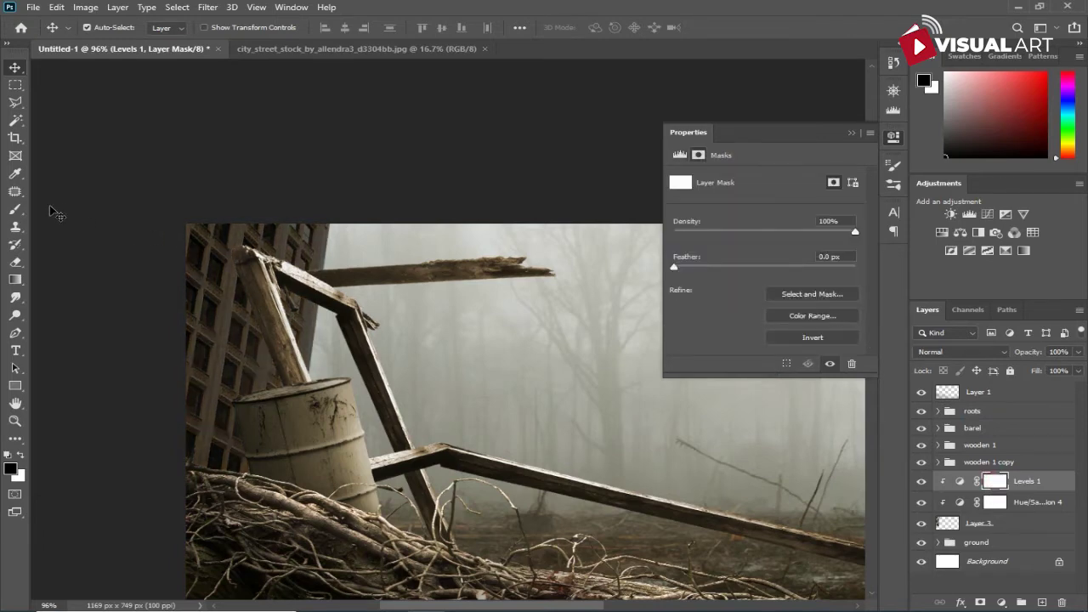
{"action": "left_click", "coordinate": [19, 213]}
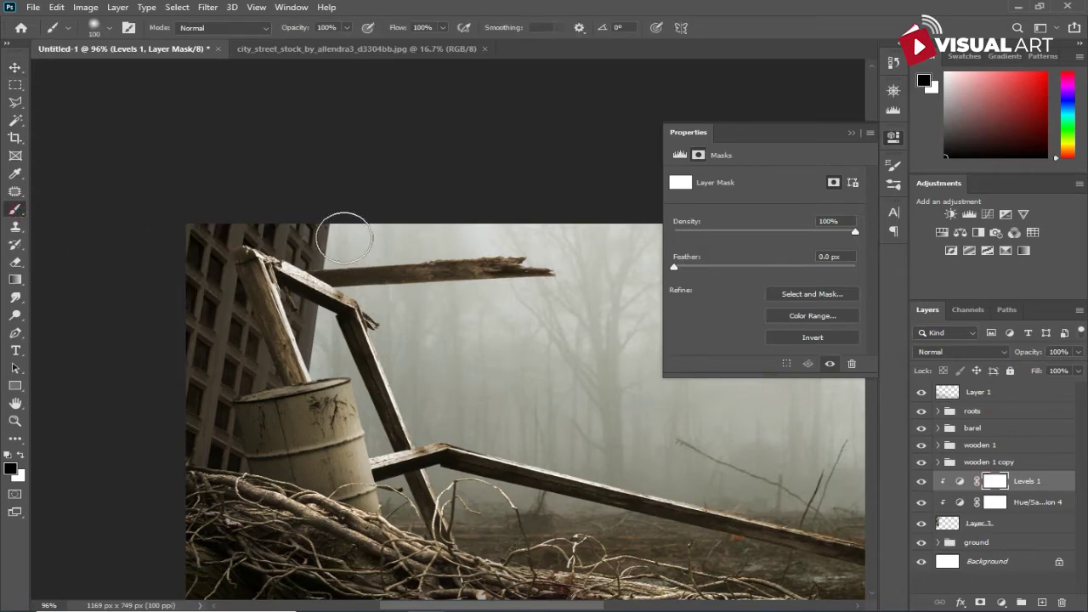
{"action": "left_click_drag", "start_coordinate": [336, 228], "coordinate": [336, 452]}
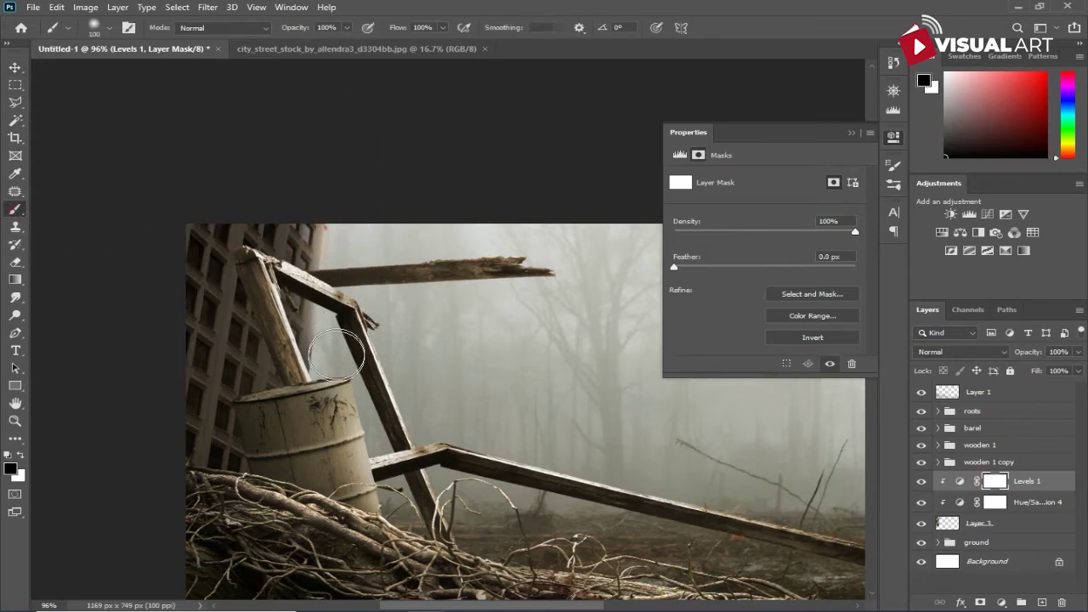
{"action": "left_click_drag", "start_coordinate": [298, 28], "coordinate": [255, 39]}
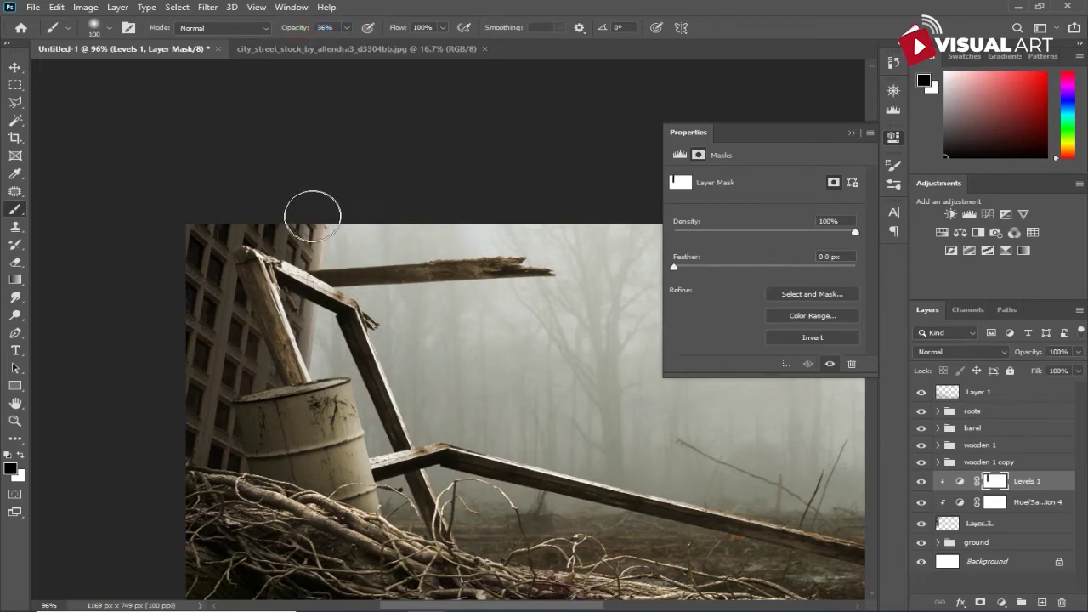
{"action": "left_click_drag", "start_coordinate": [303, 281], "coordinate": [274, 380]}
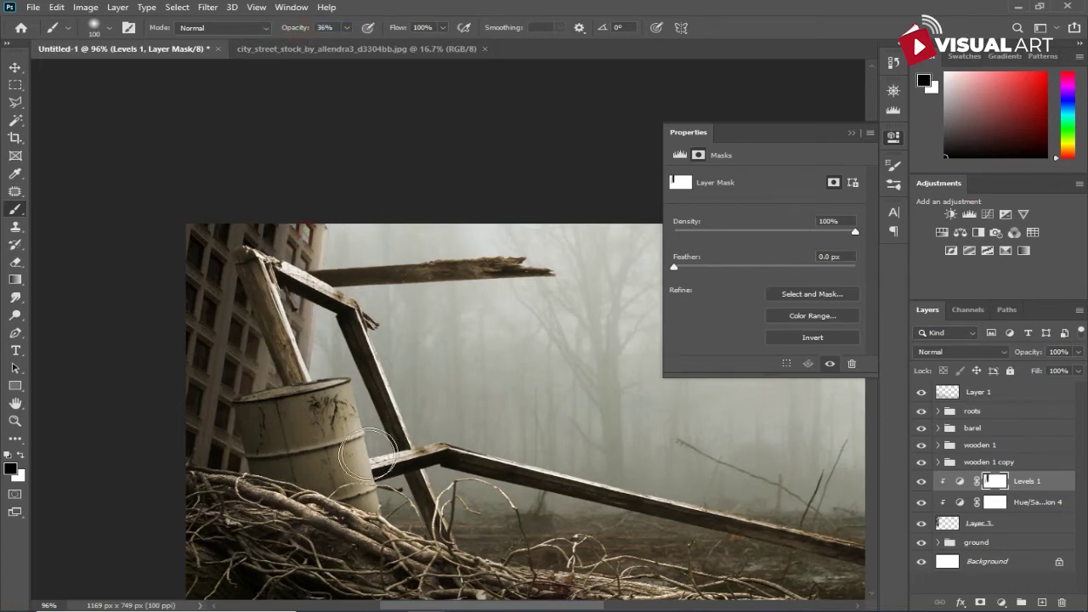
Zoom out to the full image and add Layer 3 to the selected adjustment layers.
{"action": "left_click", "coordinate": [847, 134]}
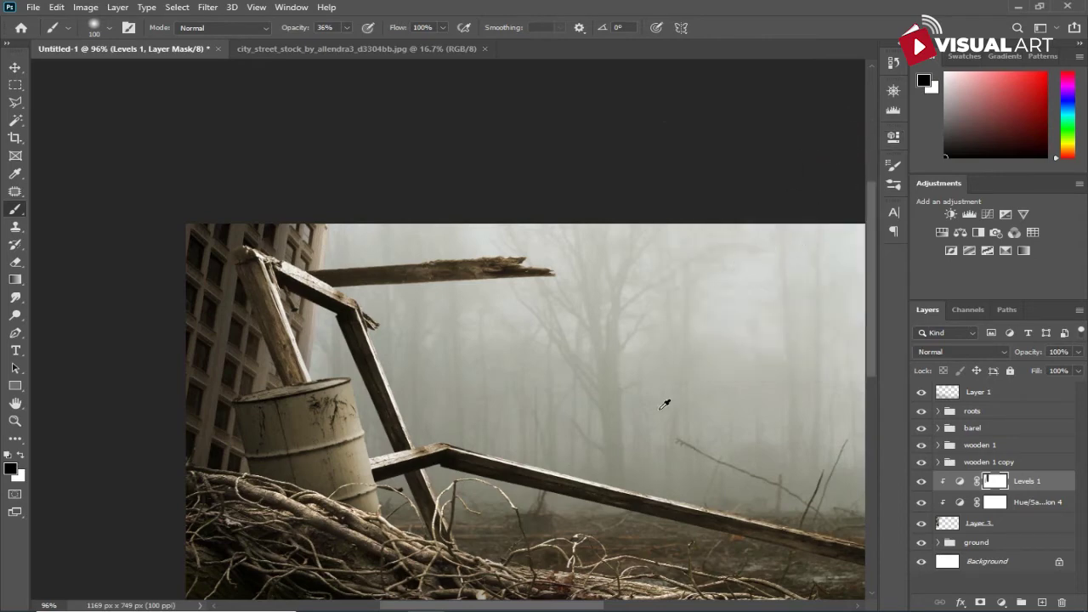
{"action": "key", "text": "ctrl+0"}
{"action": "scroll", "coordinate": [663, 406], "scroll_direction": "down", "scroll_amount": 1}
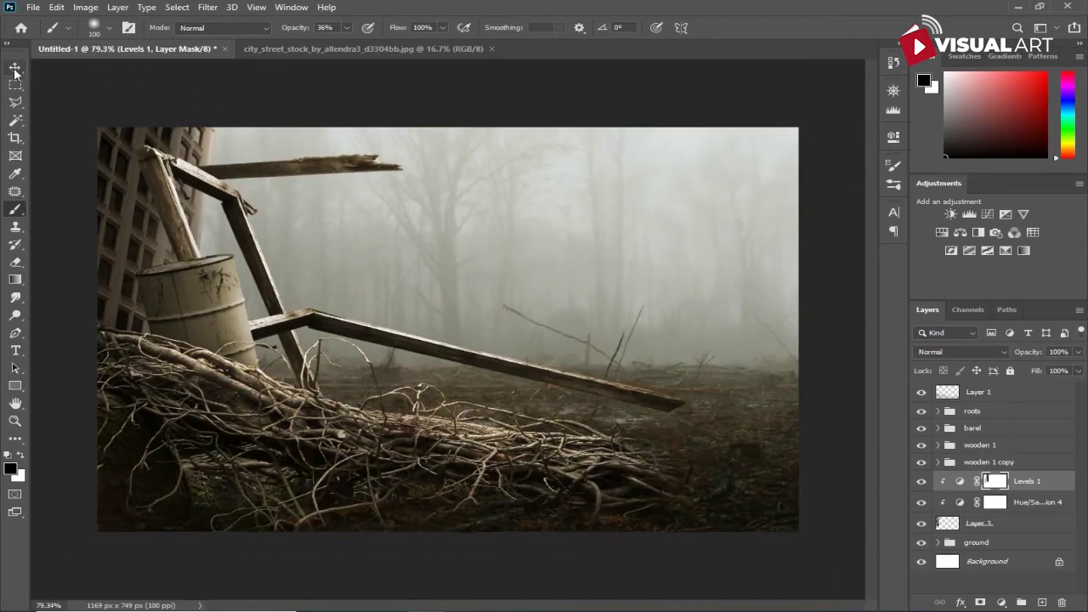
{"action": "left_click", "coordinate": [15, 67]}
{"action": "left_click", "coordinate": [1038, 531]}
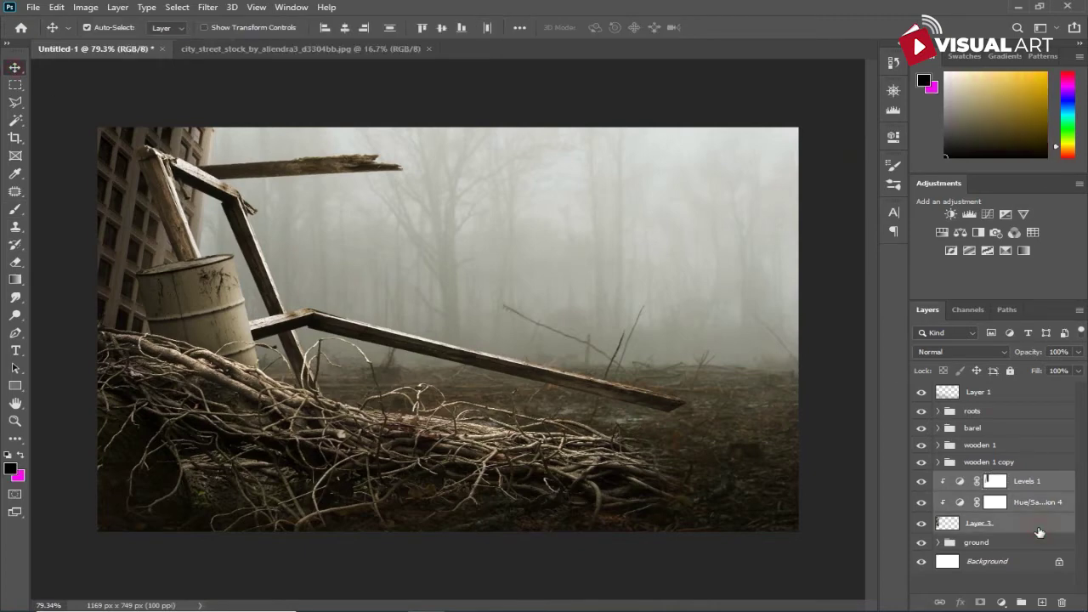
Group the building and its adjustment layers and name the group 'buolding'.
{"action": "key", "text": "ctrl+g"}
{"action": "double_click", "coordinate": [972, 481]}
{"action": "type", "text": "building"}
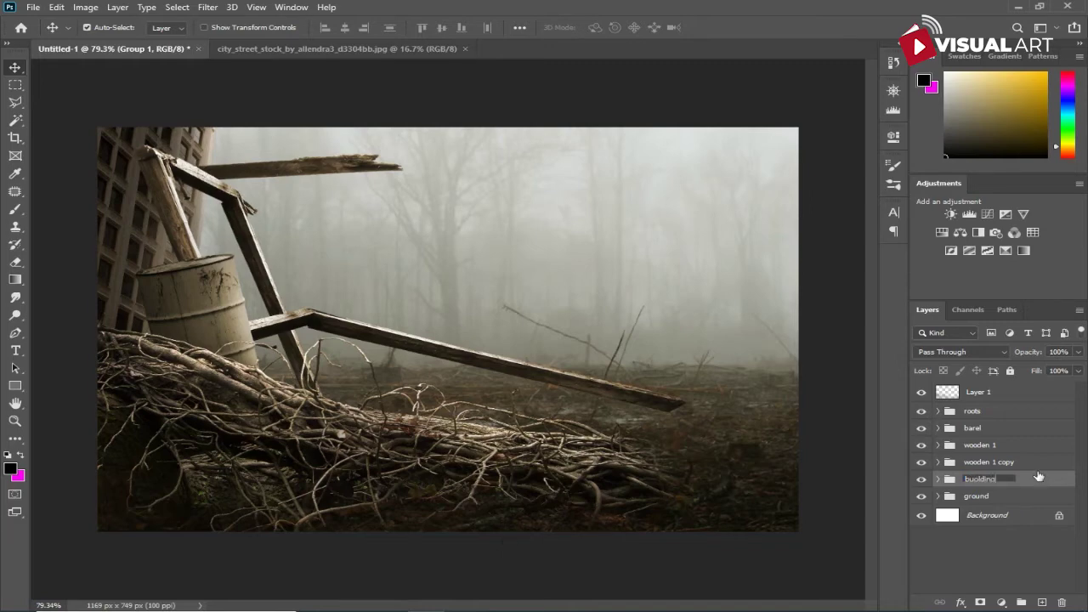
{"action": "key", "text": "Return"}
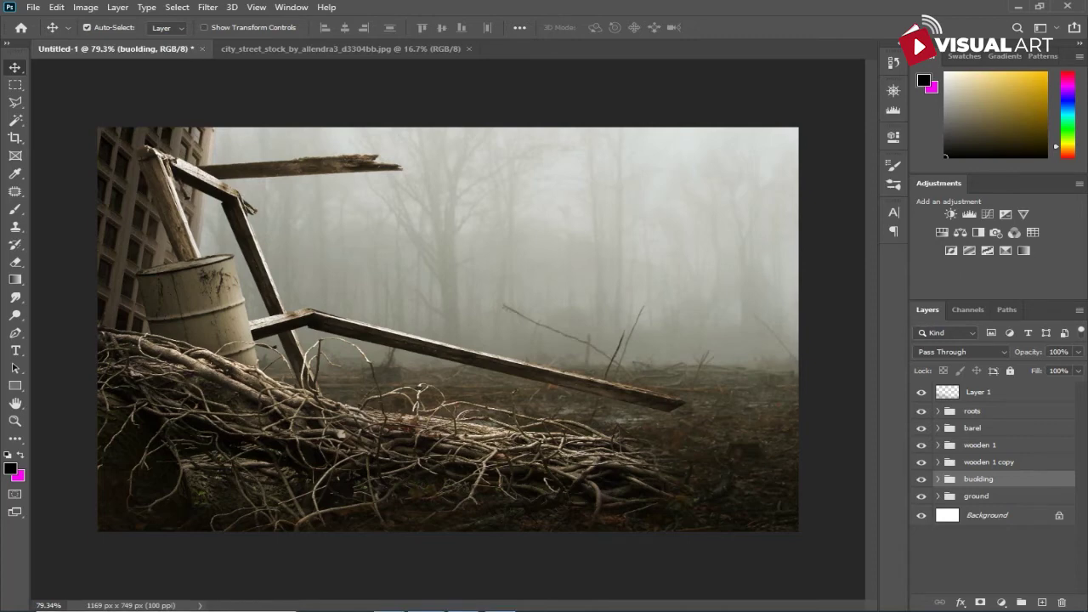
Place the angel cemetery photo from the stock folder just above the ground group.
{"action": "left_click", "coordinate": [978, 498]}
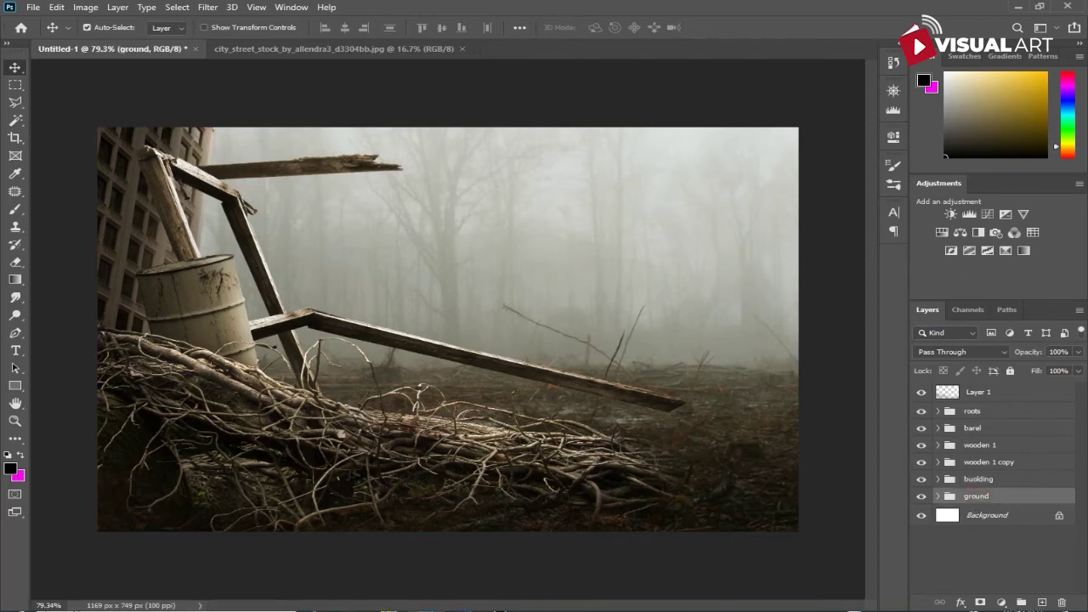
{"action": "left_click", "coordinate": [382, 607]}
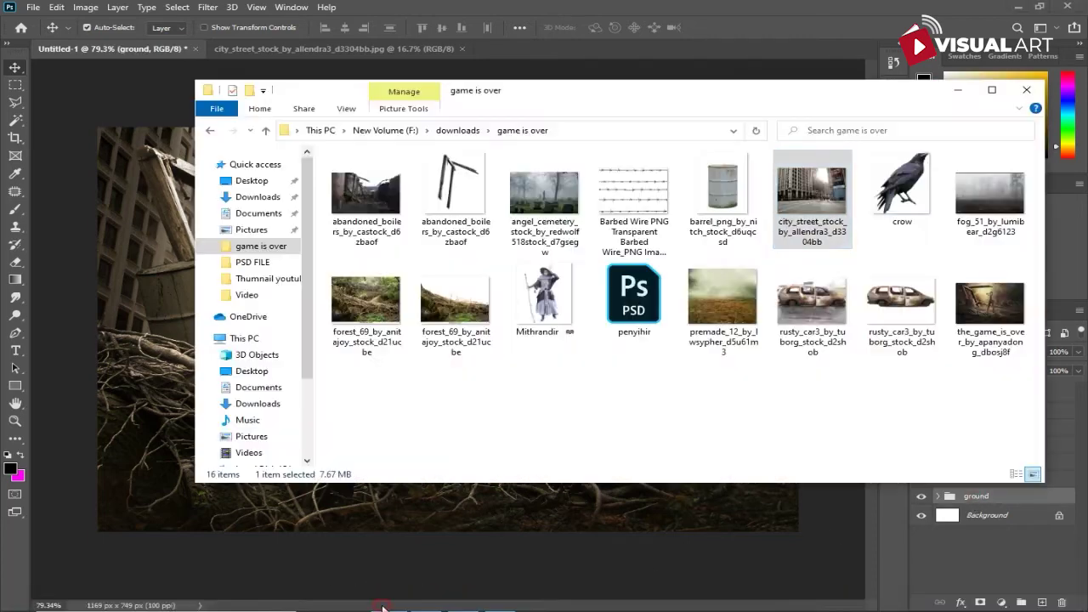
{"action": "left_click", "coordinate": [545, 217]}
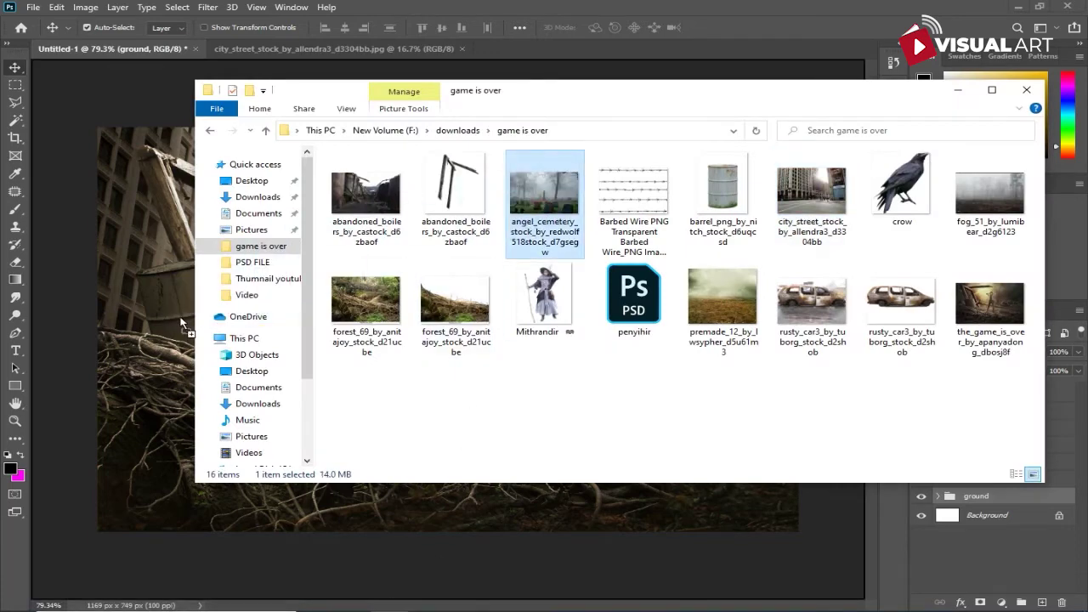
{"action": "left_click", "coordinate": [180, 323]}
{"action": "left_click_drag", "start_coordinate": [180, 323], "coordinate": [251, 326]}
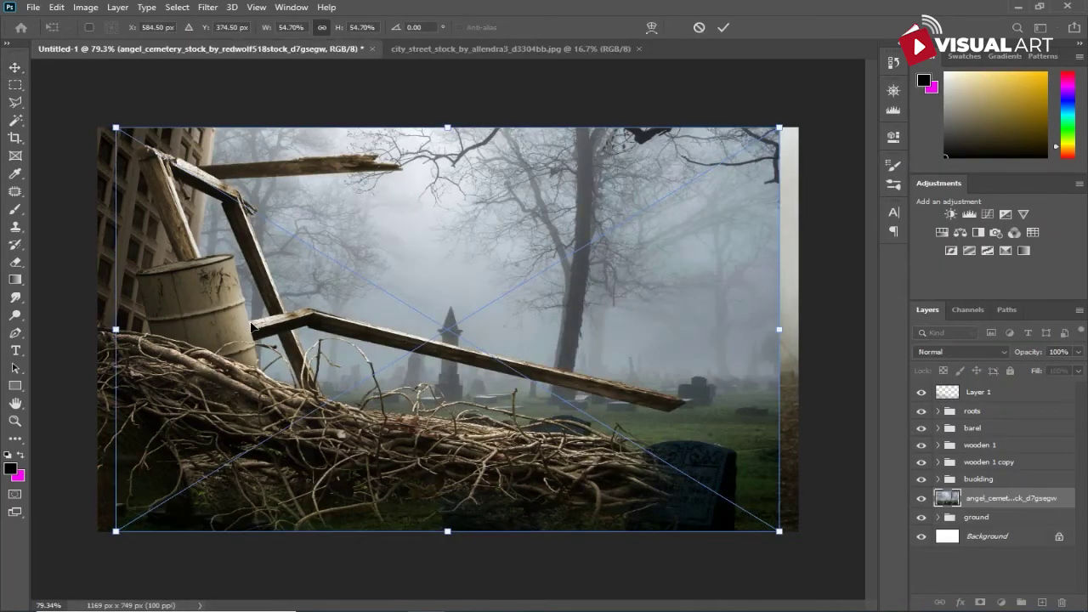
Mirror the cemetery photo horizontally and scale it to about 63% × 61% to cover the canvas.
{"action": "right_click", "coordinate": [595, 316]}
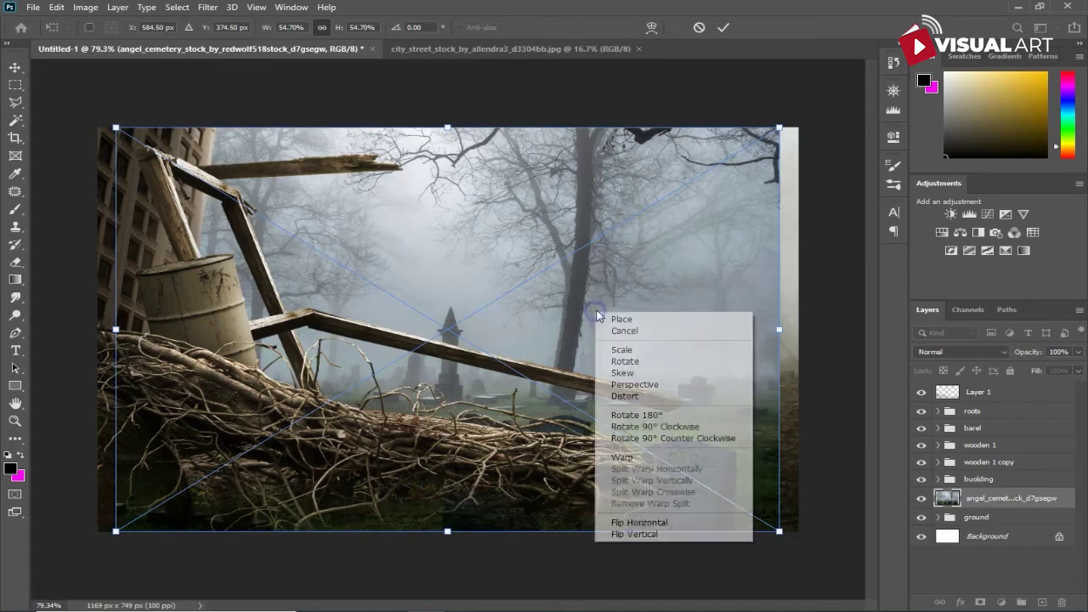
{"action": "left_click", "coordinate": [649, 522]}
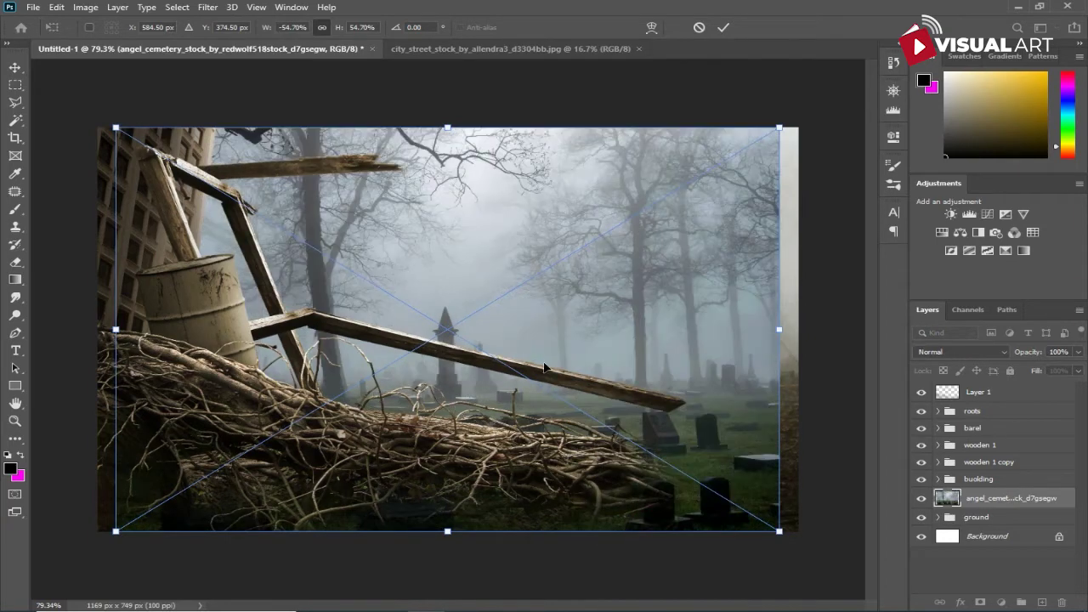
{"action": "left_click_drag", "start_coordinate": [490, 337], "coordinate": [418, 337]}
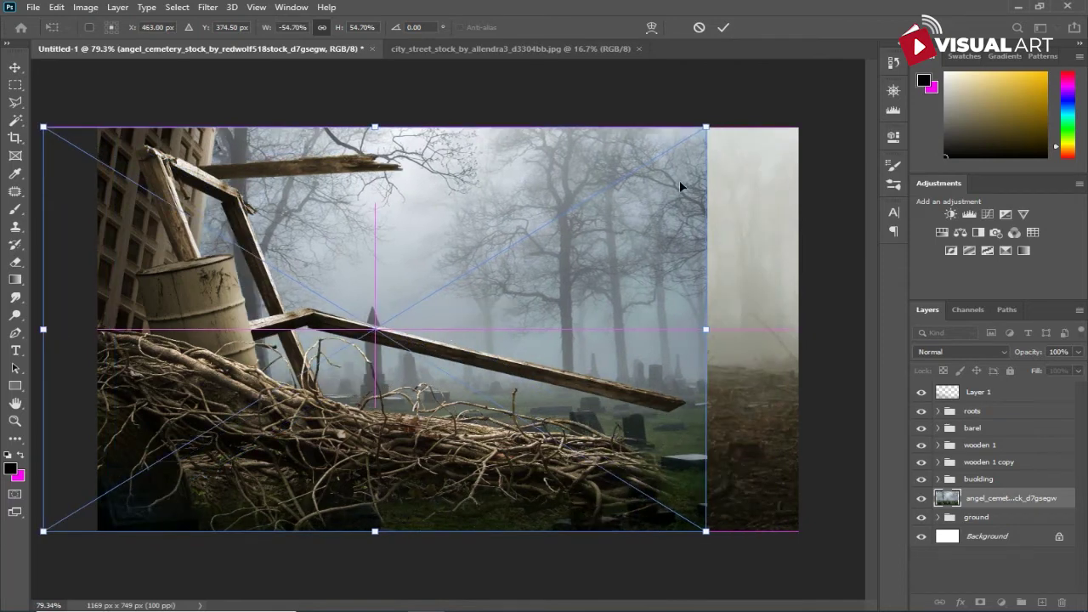
{"action": "left_click_drag", "start_coordinate": [706, 126], "coordinate": [808, 77]}
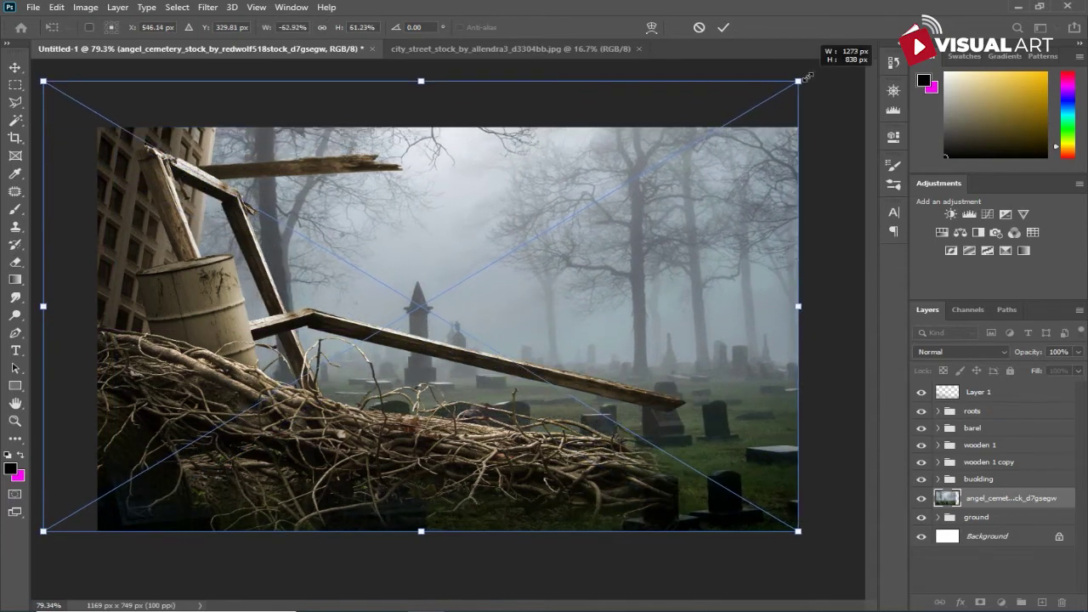
{"action": "left_click_drag", "start_coordinate": [666, 305], "coordinate": [662, 334]}
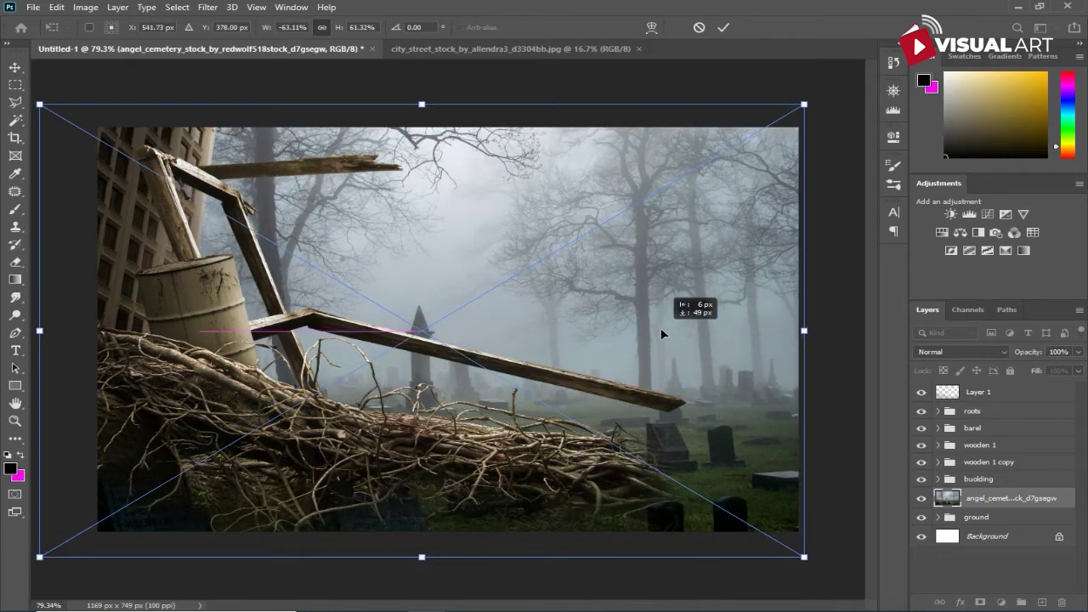
{"action": "left_click_drag", "start_coordinate": [661, 330], "coordinate": [661, 330]}
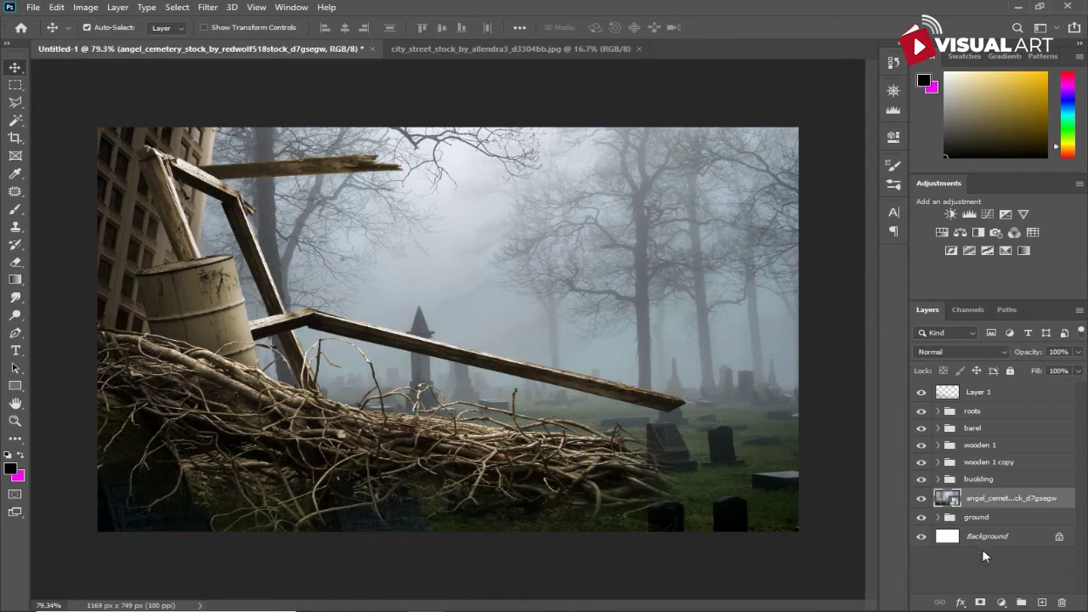
Mask the cemetery layer and paint out its lower grass and gravestones with a 300, 100%-opacity brush.
{"action": "left_click", "coordinate": [982, 601]}
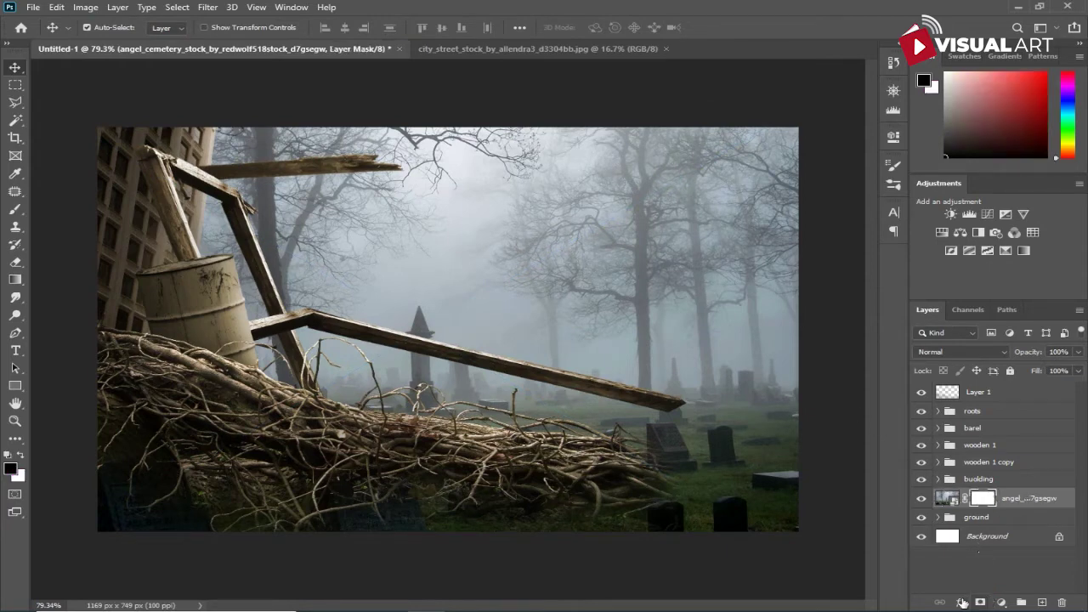
{"action": "left_click", "coordinate": [15, 211]}
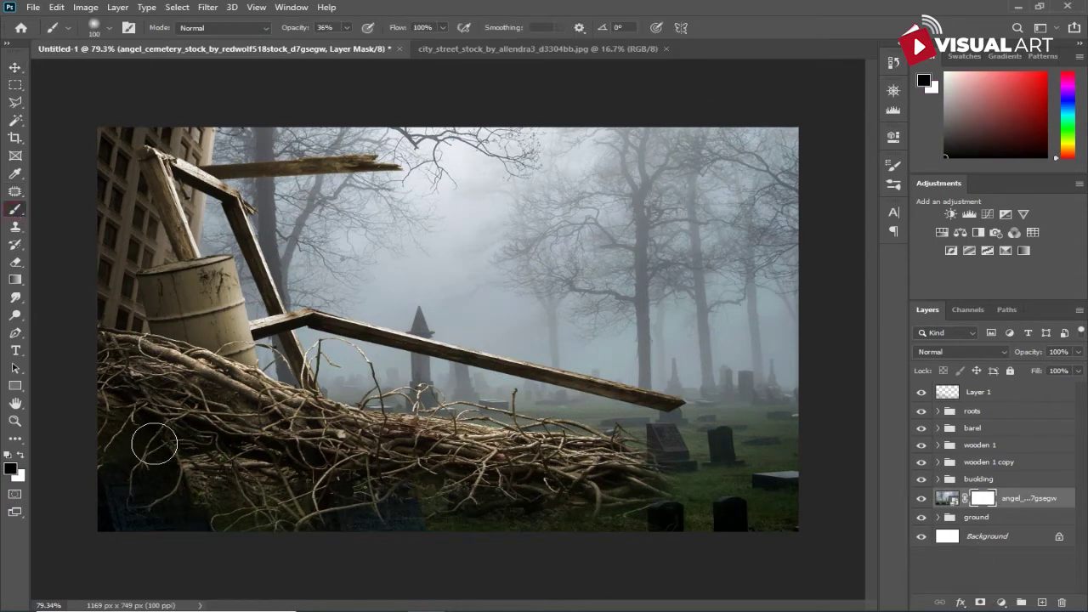
{"action": "key", "text": "bracketright"}
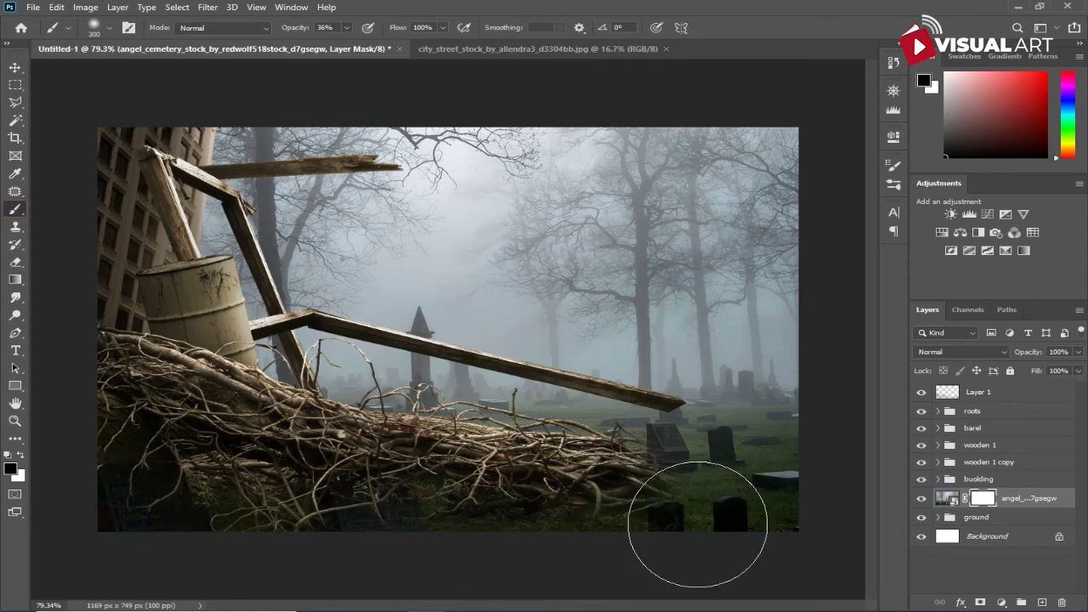
{"action": "left_click_drag", "start_coordinate": [290, 32], "coordinate": [395, 32]}
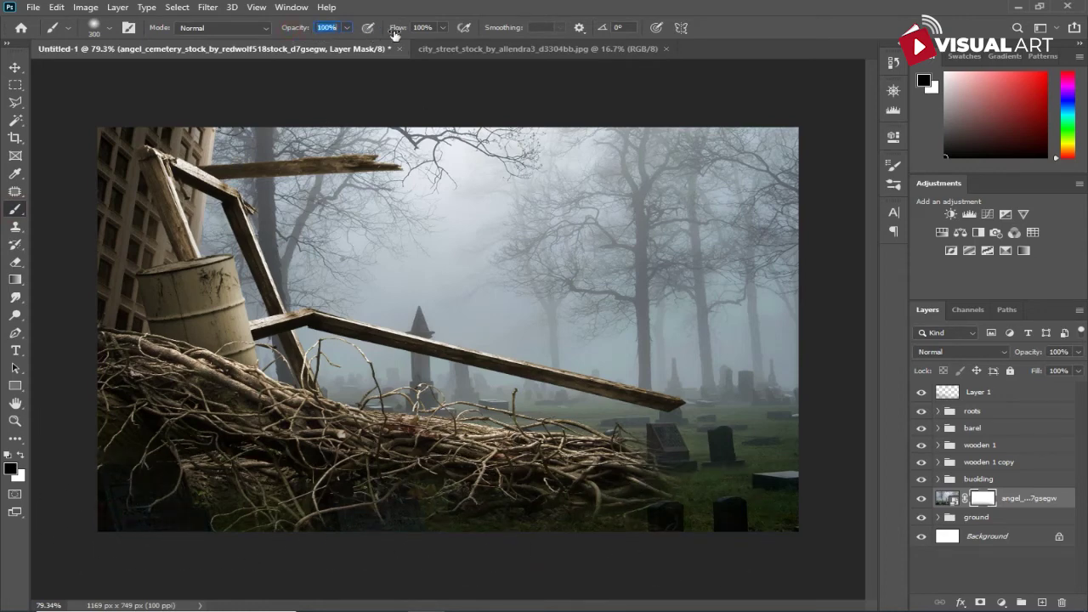
{"action": "left_click_drag", "start_coordinate": [704, 485], "coordinate": [748, 493]}
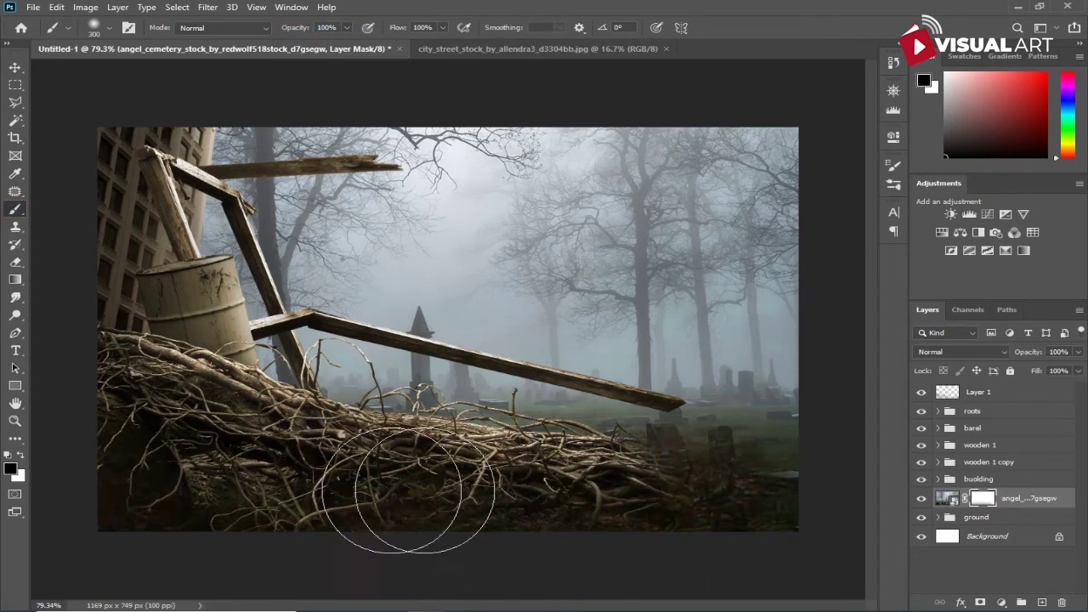
{"action": "mouse_move", "coordinate": [396, 473]}
{"action": "left_mouse_down"}
{"action": "mouse_move", "coordinate": [801, 432]}
{"action": "mouse_move", "coordinate": [151, 450]}
{"action": "mouse_move", "coordinate": [700, 461]}
{"action": "mouse_move", "coordinate": [437, 474]}
{"action": "mouse_move", "coordinate": [164, 465]}
{"action": "mouse_move", "coordinate": [110, 442]}
{"action": "mouse_move", "coordinate": [781, 462]}
{"action": "left_mouse_up"}
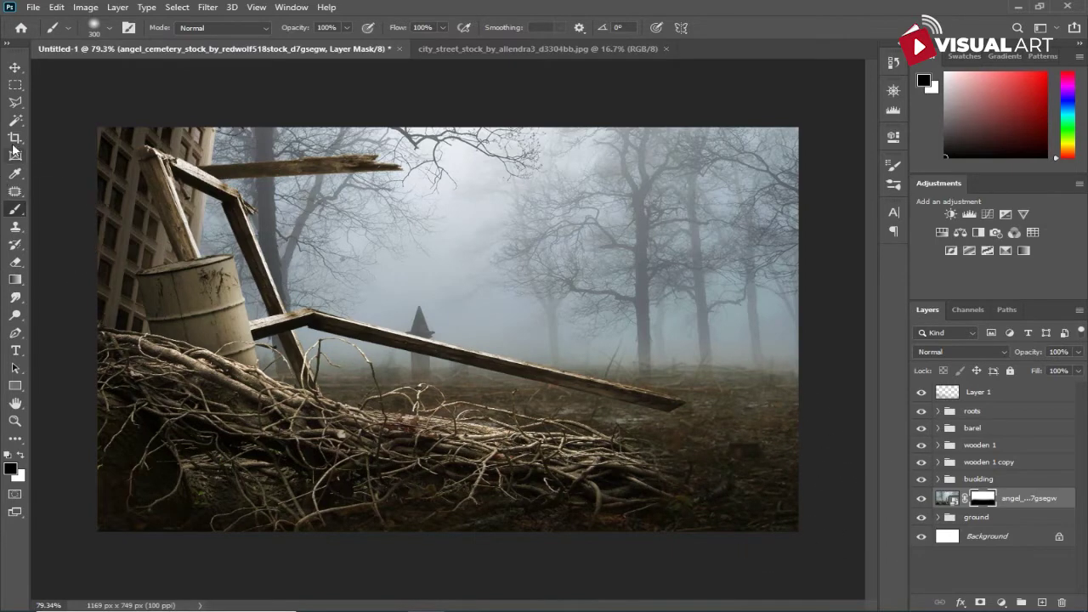
{"action": "left_click", "coordinate": [15, 226]}
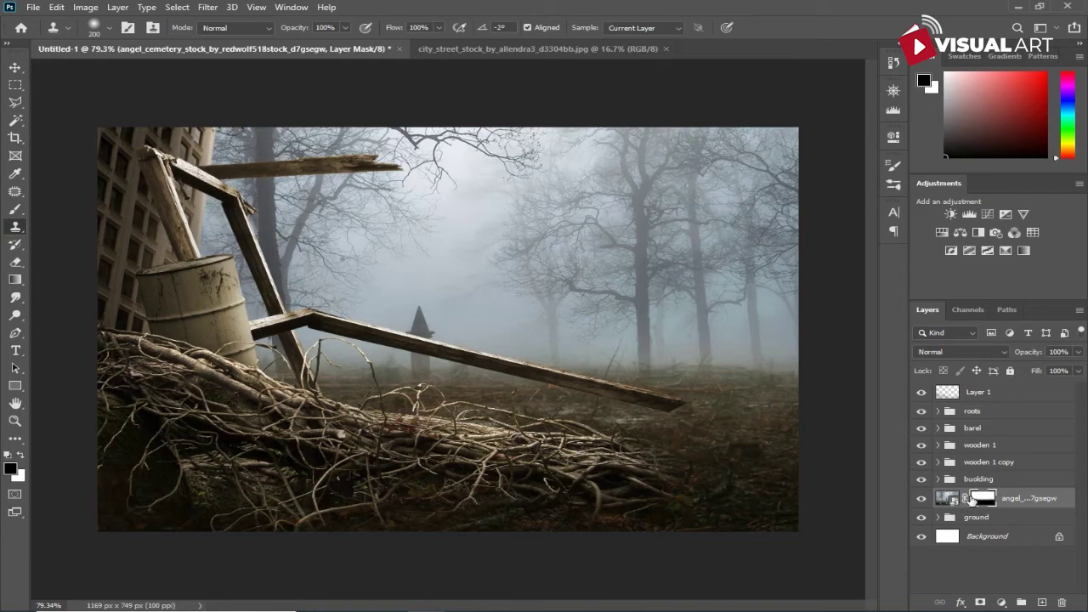
Rasterize the cemetery layer and clone surrounding fog over the grave spire behind the beam.
{"action": "right_click", "coordinate": [1014, 497]}
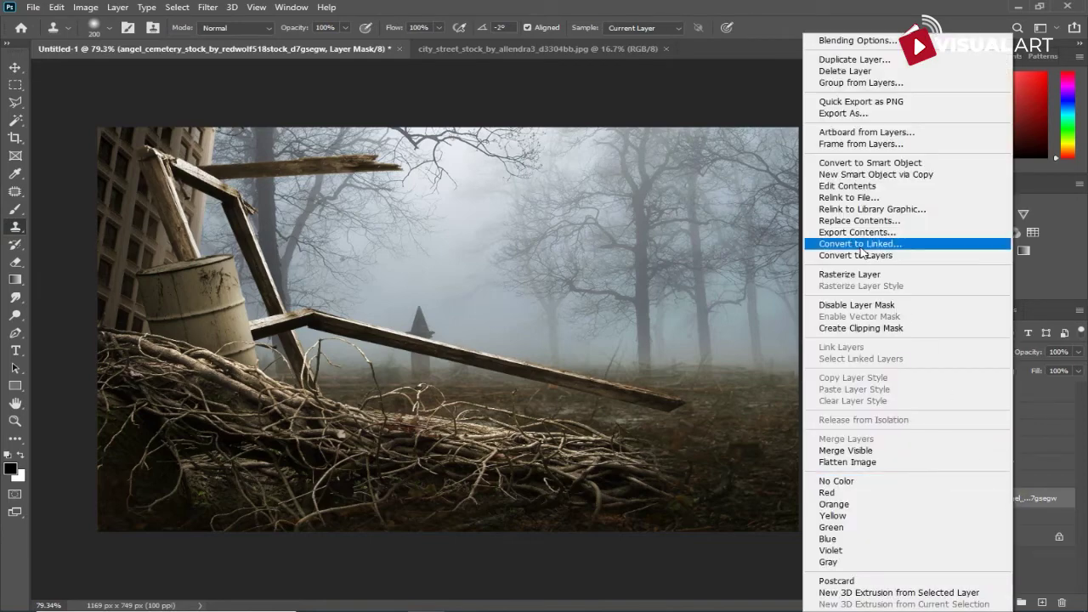
{"action": "left_click", "coordinate": [850, 274]}
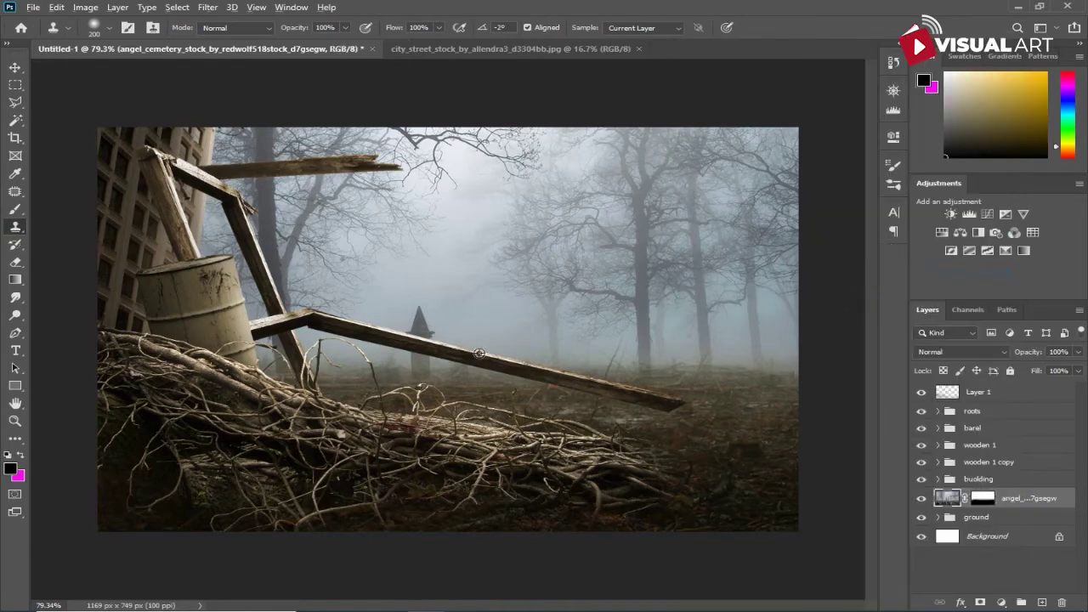
{"action": "scroll", "coordinate": [456, 352], "scroll_direction": "up", "scroll_amount": 2}
{"action": "left_click", "coordinate": [400, 266], "text": "alt"}
{"action": "left_click_drag", "start_coordinate": [408, 301], "coordinate": [409, 359]}
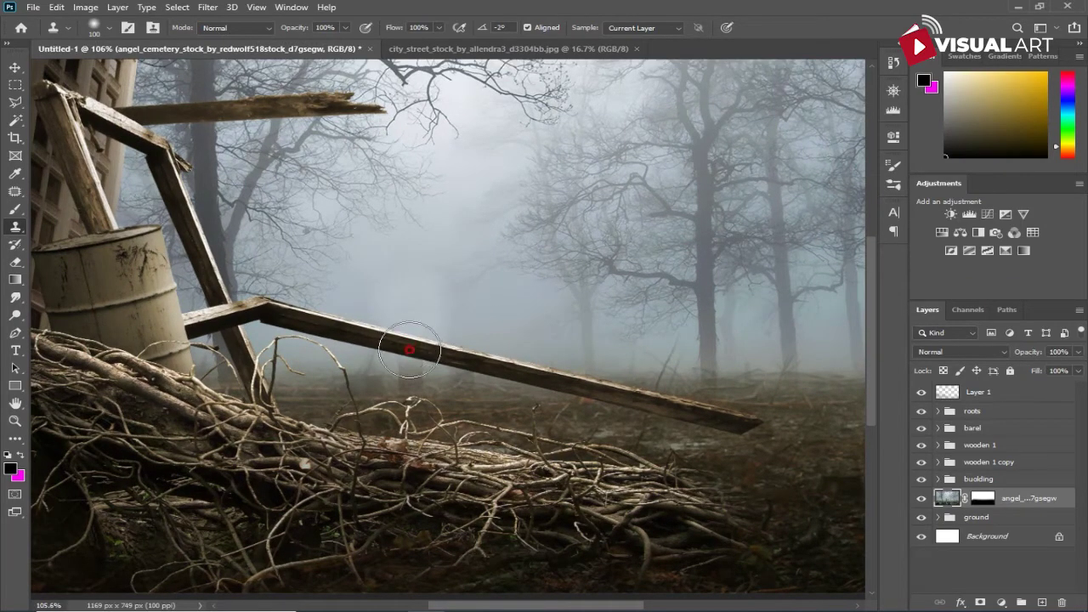
{"action": "scroll", "coordinate": [409, 359], "scroll_direction": "down", "scroll_amount": 2}
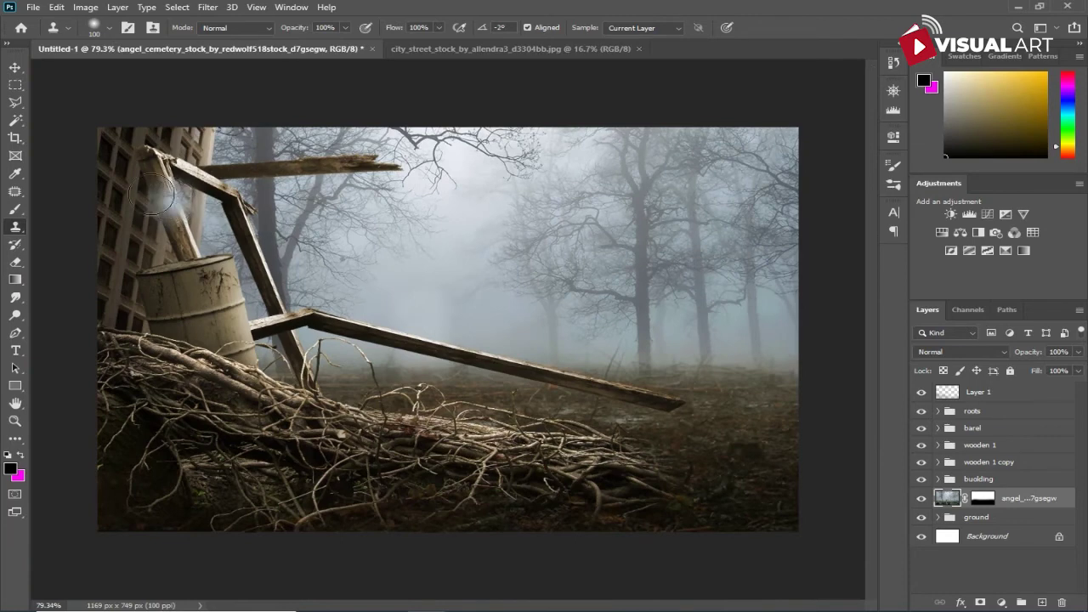
{"action": "left_click", "coordinate": [13, 68]}
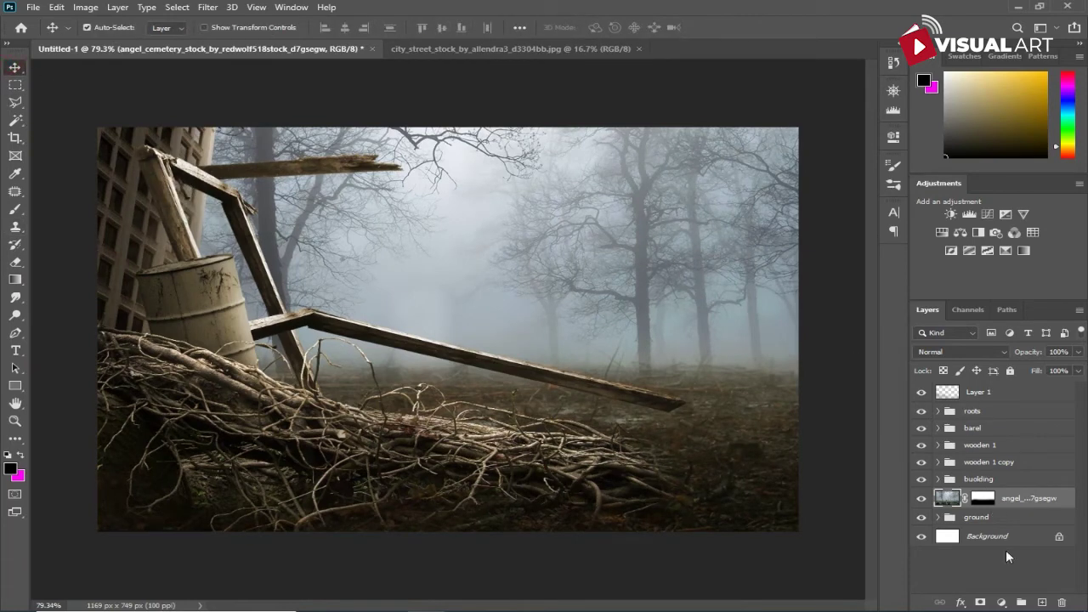
Add a Color Balance layer clipped to the cemetery with Cyan/Red +19 and Yellow/Blue -45.
{"action": "left_click", "coordinate": [1001, 602]}
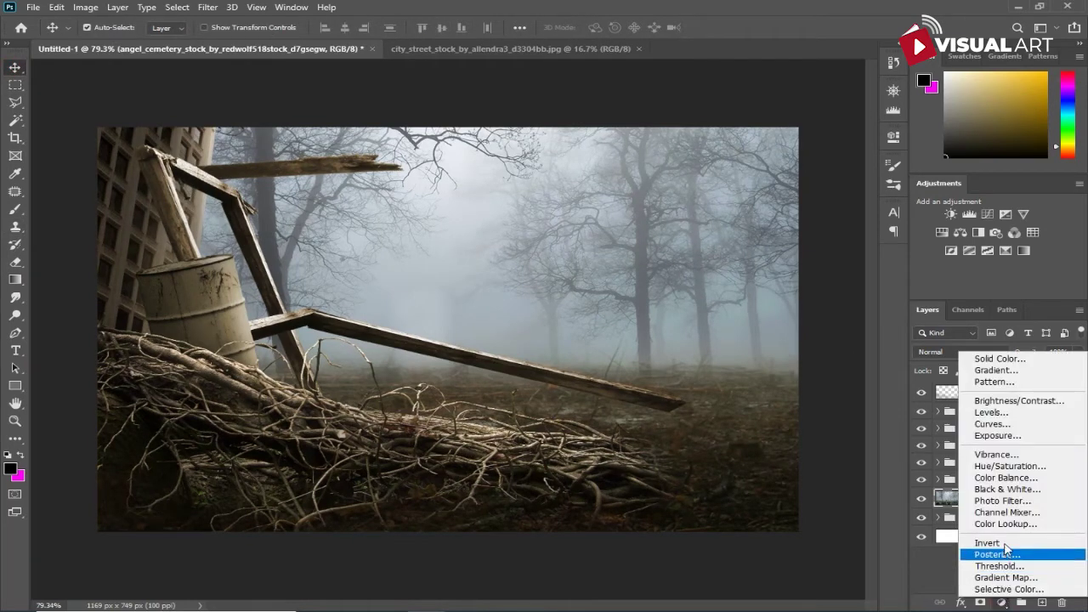
{"action": "left_click", "coordinate": [1010, 478]}
{"action": "left_click", "coordinate": [764, 365]}
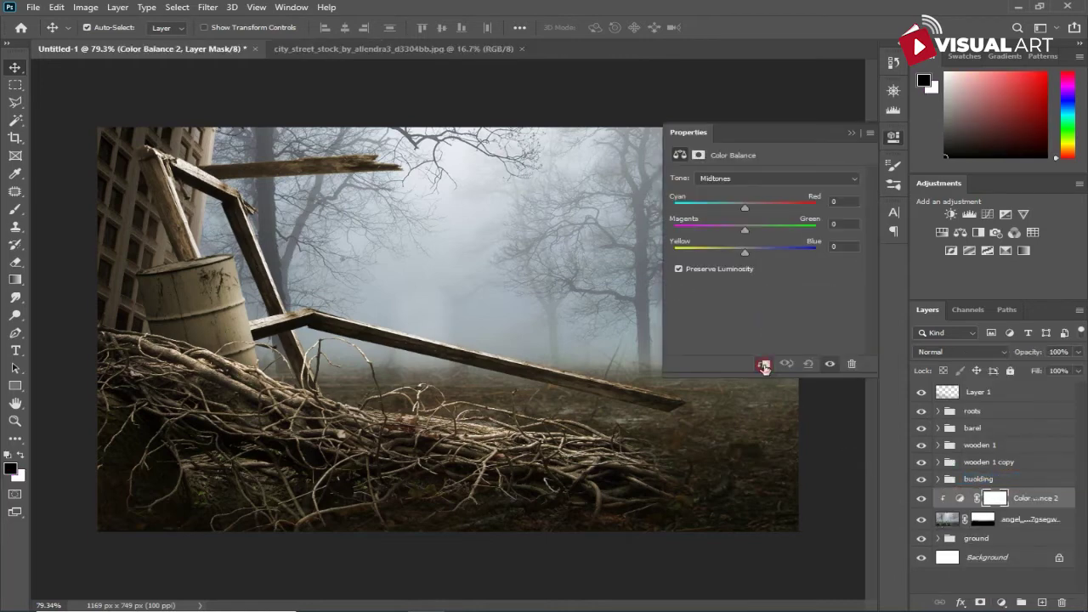
{"action": "left_click_drag", "start_coordinate": [720, 252], "coordinate": [718, 253]}
{"action": "left_click_drag", "start_coordinate": [744, 207], "coordinate": [758, 204]}
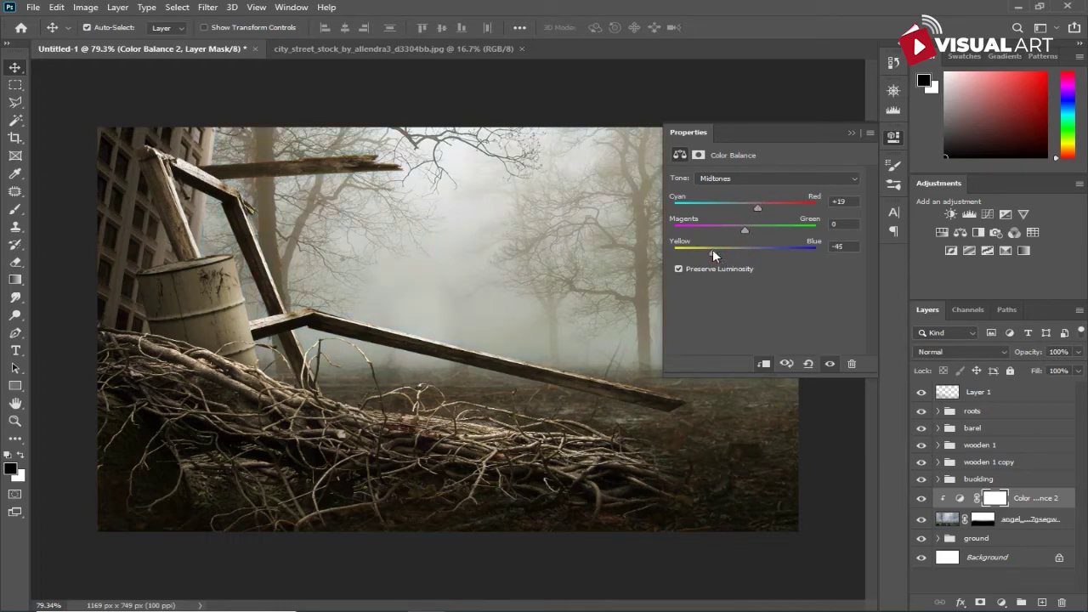
{"action": "left_click", "coordinate": [854, 132]}
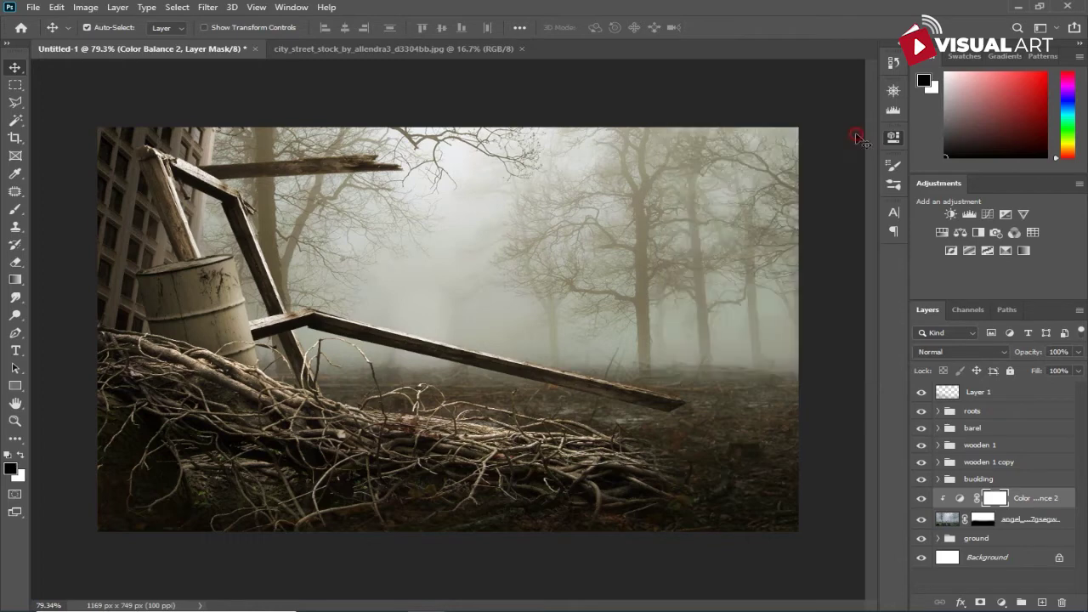
{"action": "left_click", "coordinate": [1002, 604]}
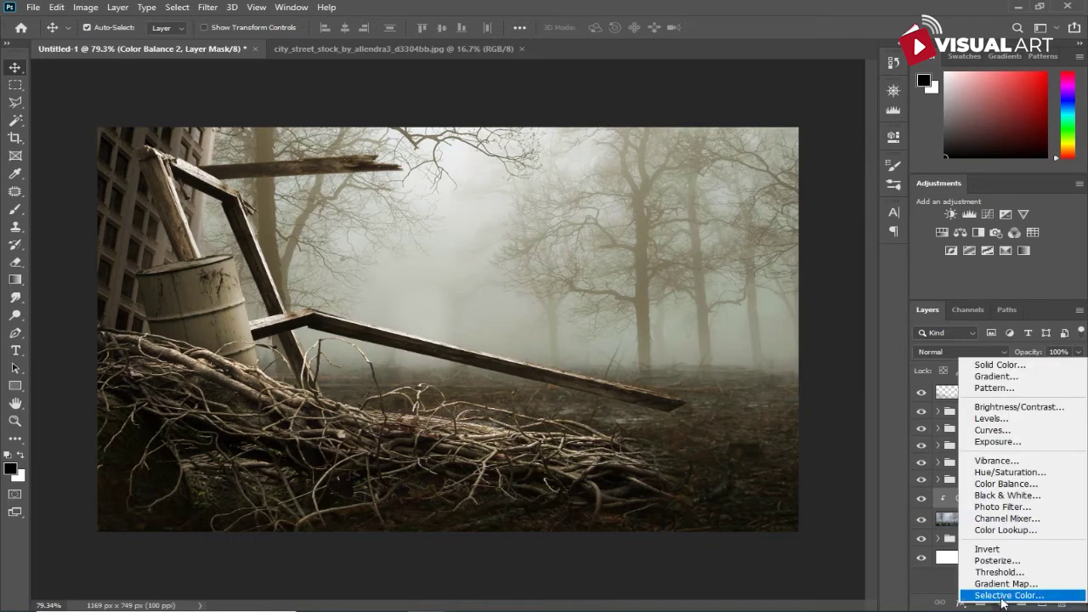
Add a clipped Brightness/Contrast layer to the cemetery with Brightness -43 and Contrast 78.
{"action": "left_click", "coordinate": [1001, 408]}
{"action": "left_click", "coordinate": [770, 368]}
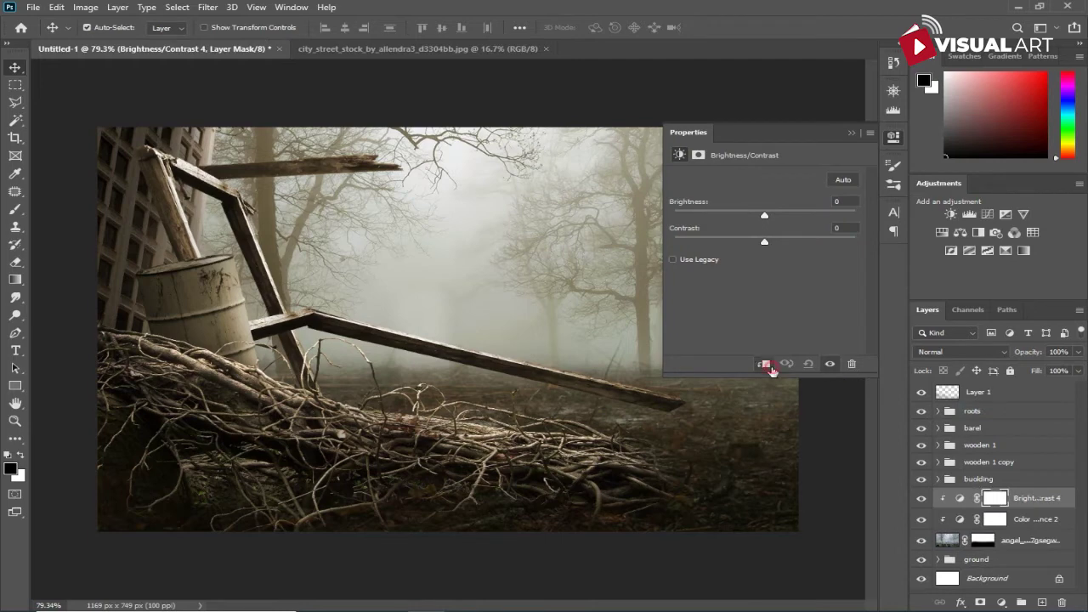
{"action": "mouse_move", "coordinate": [765, 243]}
{"action": "left_mouse_down"}
{"action": "mouse_move", "coordinate": [791, 242]}
{"action": "mouse_move", "coordinate": [740, 220]}
{"action": "left_mouse_up"}
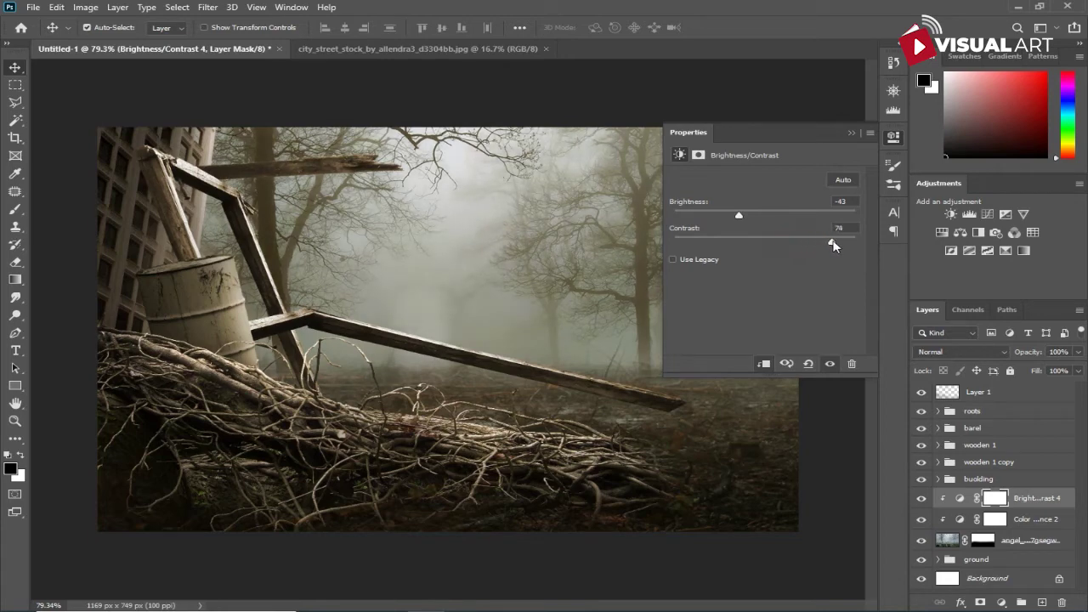
{"action": "left_click", "coordinate": [852, 133]}
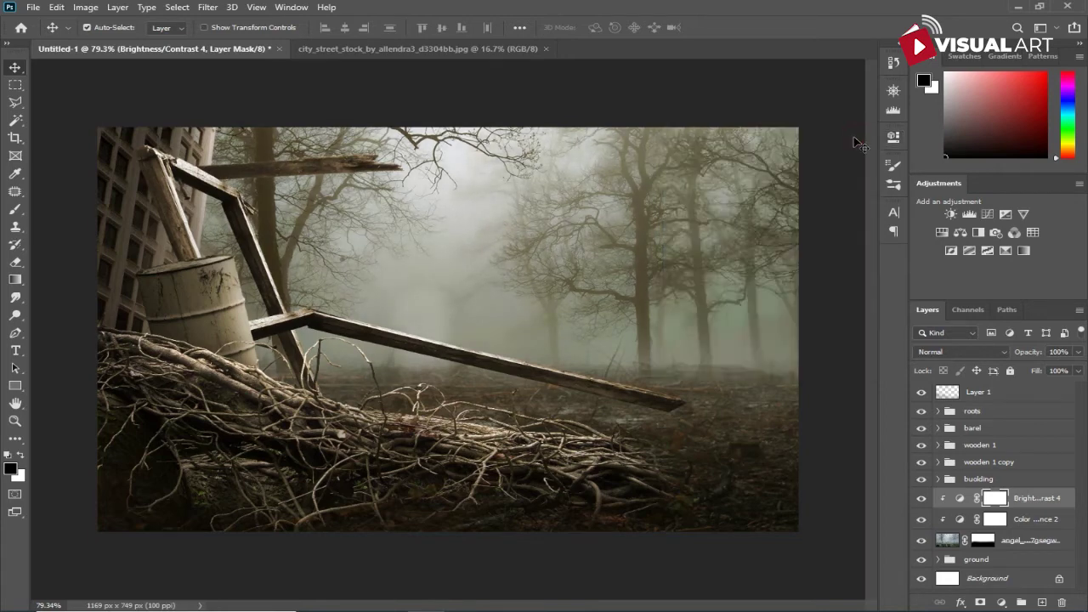
Retune the cemetery's Color Balance to +29 red and -53 yellow/blue.
{"action": "double_click", "coordinate": [959, 519]}
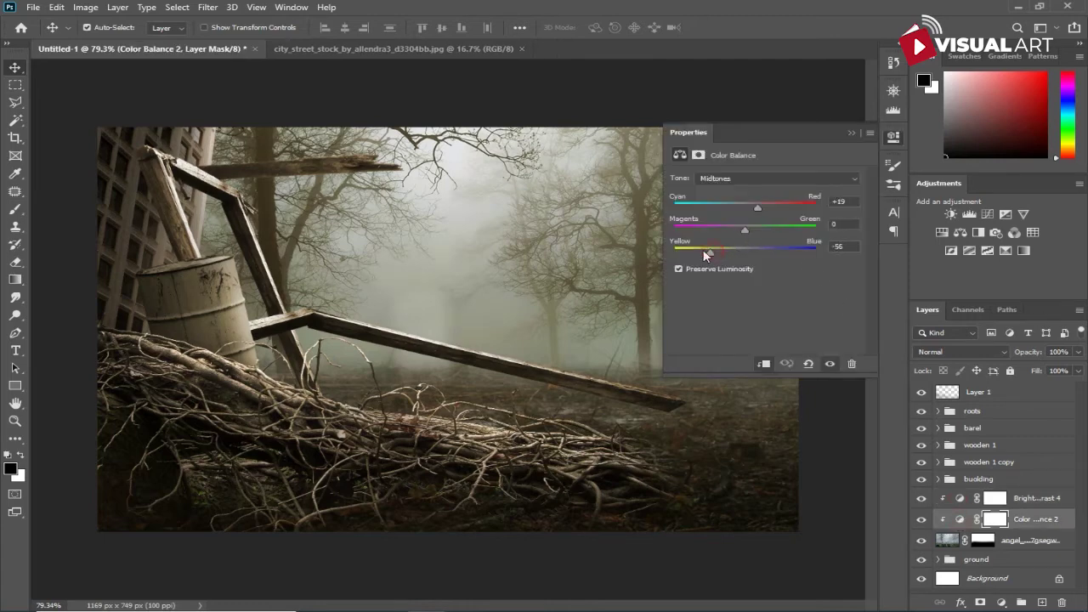
{"action": "left_click_drag", "start_coordinate": [704, 252], "coordinate": [710, 252]}
{"action": "left_click_drag", "start_coordinate": [757, 207], "coordinate": [766, 207]}
{"action": "left_click", "coordinate": [852, 133]}
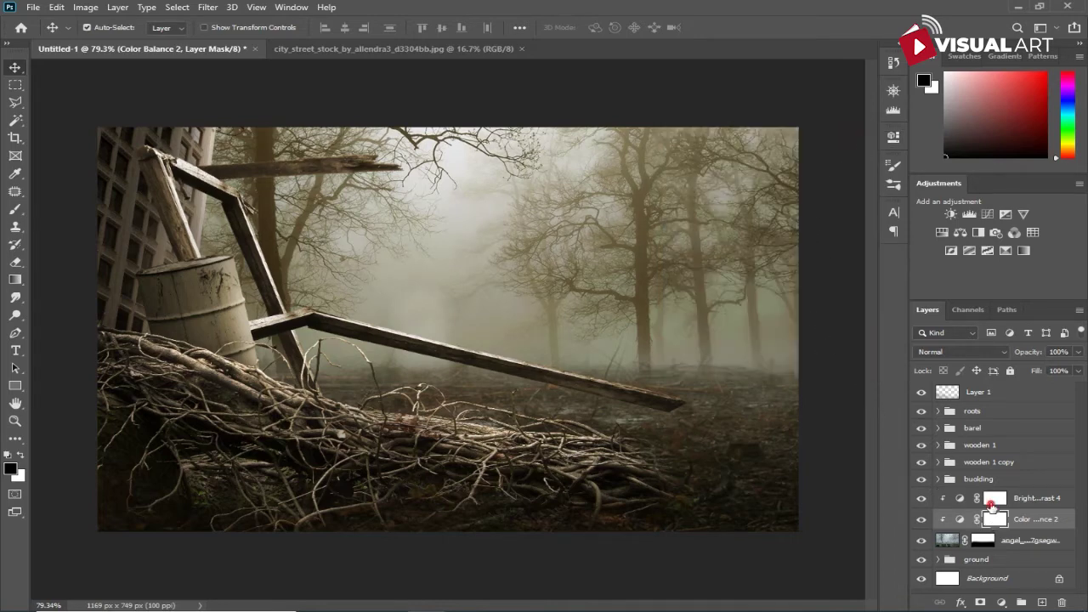
Paint black with a 500 px soft brush over the fog centre on the Brightness/Contrast 4 mask, then add a layer.
{"action": "left_click", "coordinate": [990, 503]}
{"action": "left_click", "coordinate": [15, 210]}
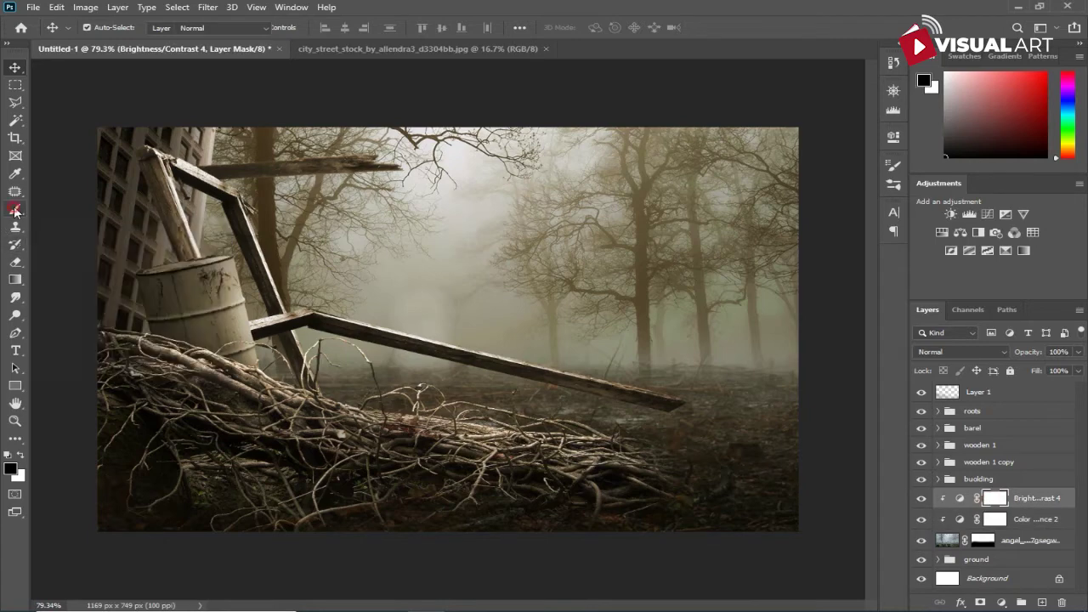
{"action": "left_click", "coordinate": [438, 255]}
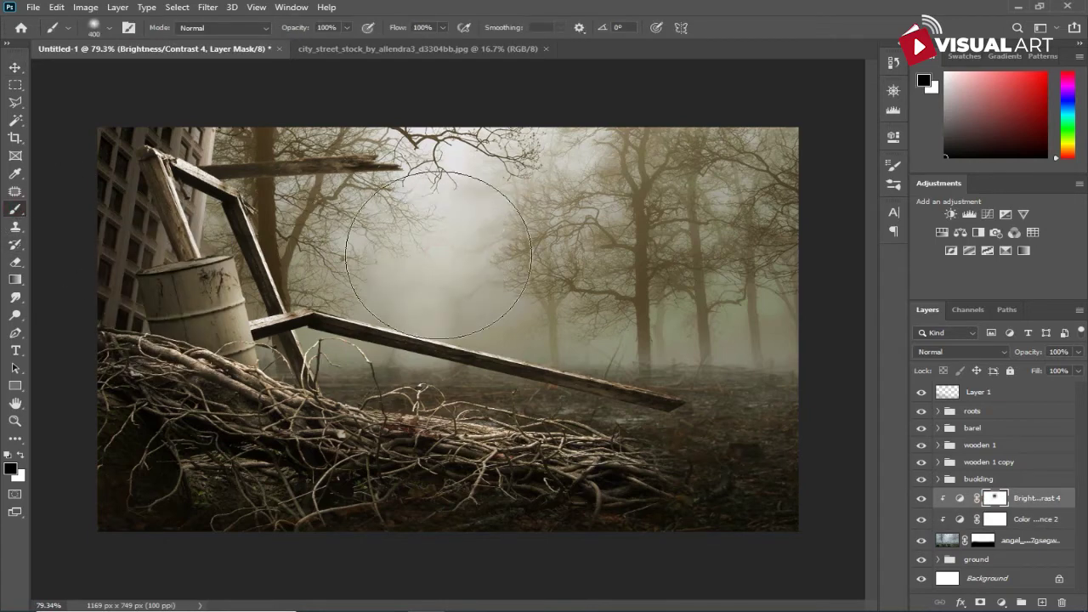
{"action": "key", "text": "bracketright"}
{"action": "left_click_drag", "start_coordinate": [433, 199], "coordinate": [425, 291]}
{"action": "left_click_drag", "start_coordinate": [431, 250], "coordinate": [440, 235]}
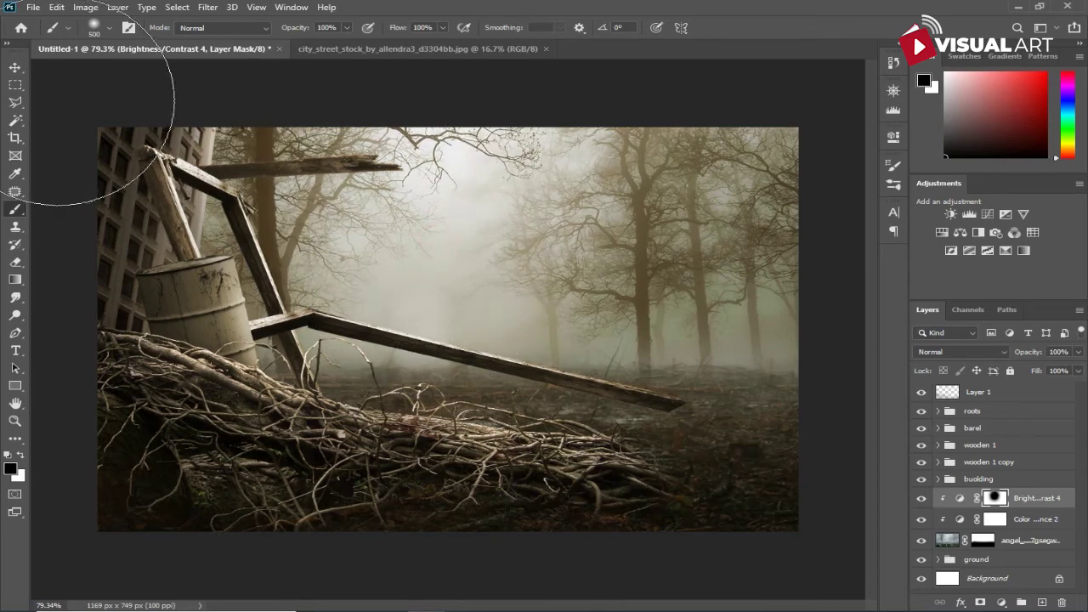
{"action": "left_click", "coordinate": [15, 68]}
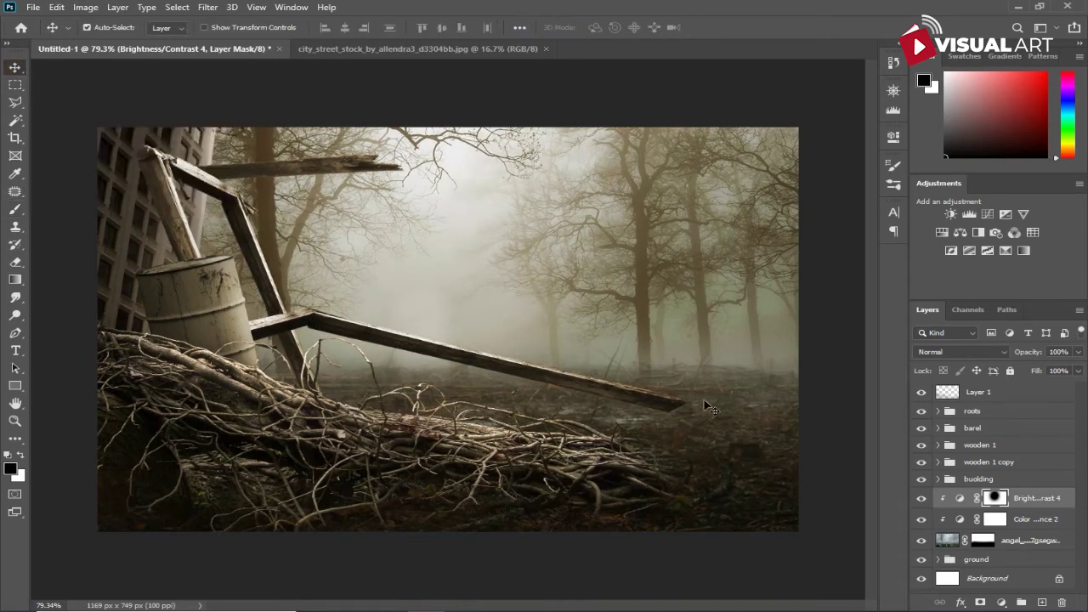
{"action": "left_click", "coordinate": [1042, 605]}
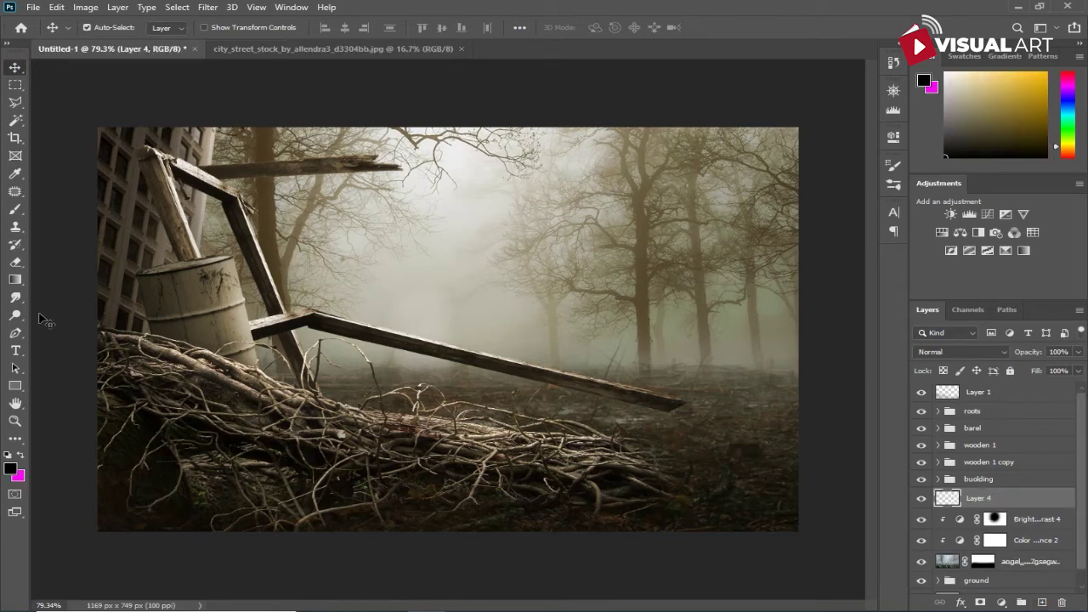
Set the foreground colour to pale yellow ffe5a7.
{"action": "left_click", "coordinate": [15, 209]}
{"action": "left_click", "coordinate": [11, 467]}
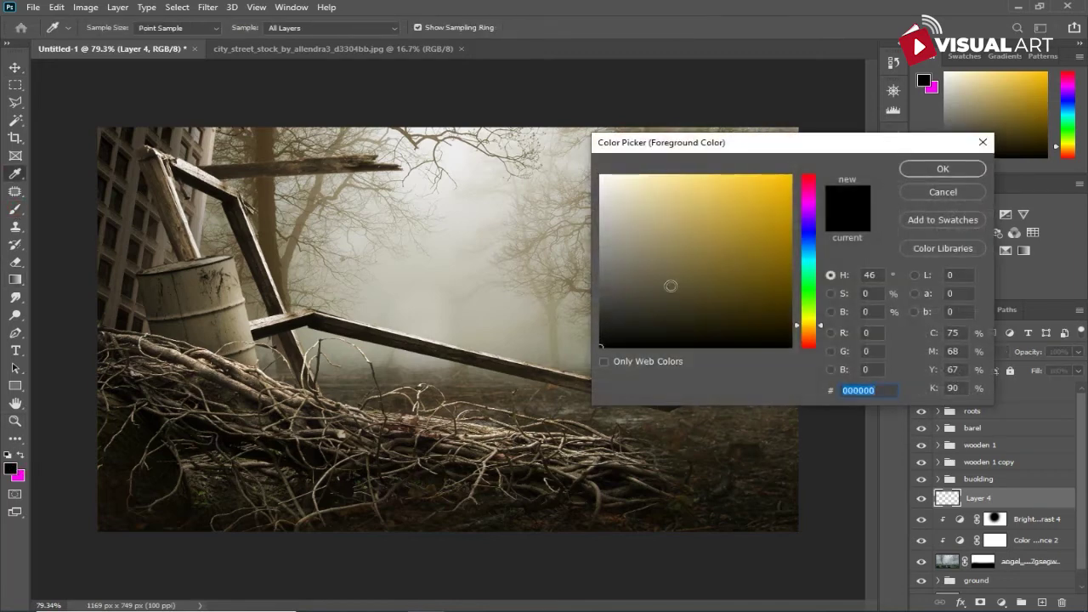
{"action": "left_click_drag", "start_coordinate": [808, 276], "coordinate": [809, 330]}
{"action": "left_click_drag", "start_coordinate": [663, 175], "coordinate": [666, 173]}
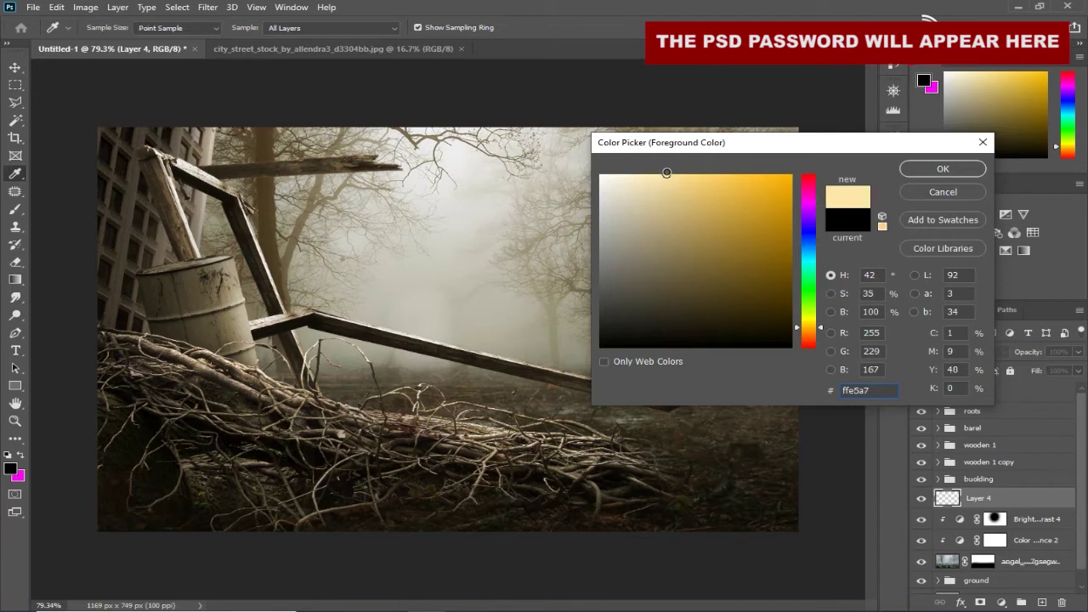
{"action": "left_click", "coordinate": [925, 170]}
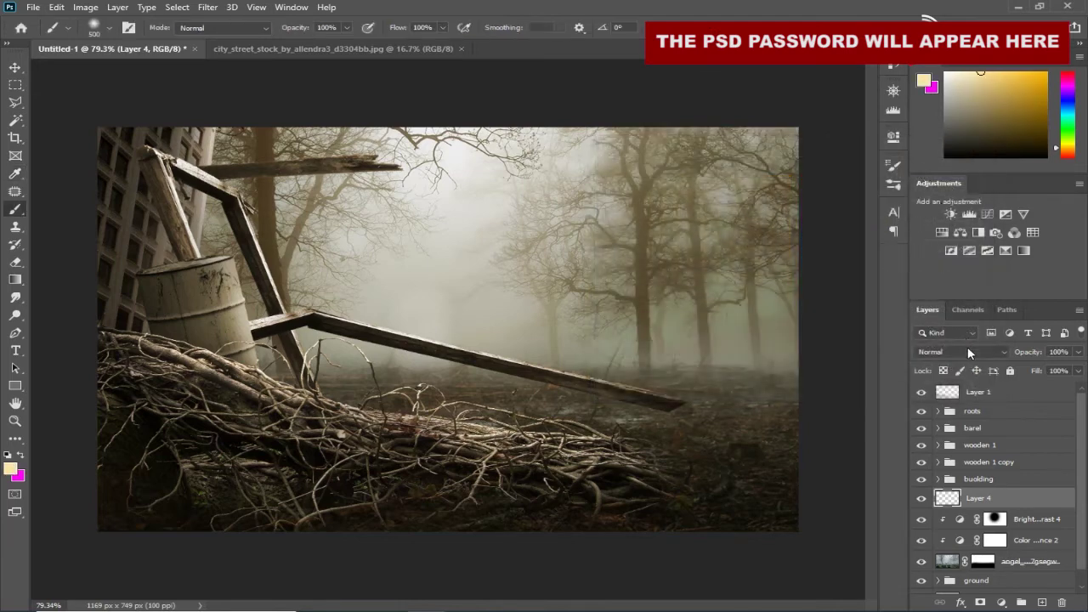
Set Layer 4 to Screen, paint a soft yellow glow in the fog centre, and add a layer.
{"action": "left_click", "coordinate": [968, 348]}
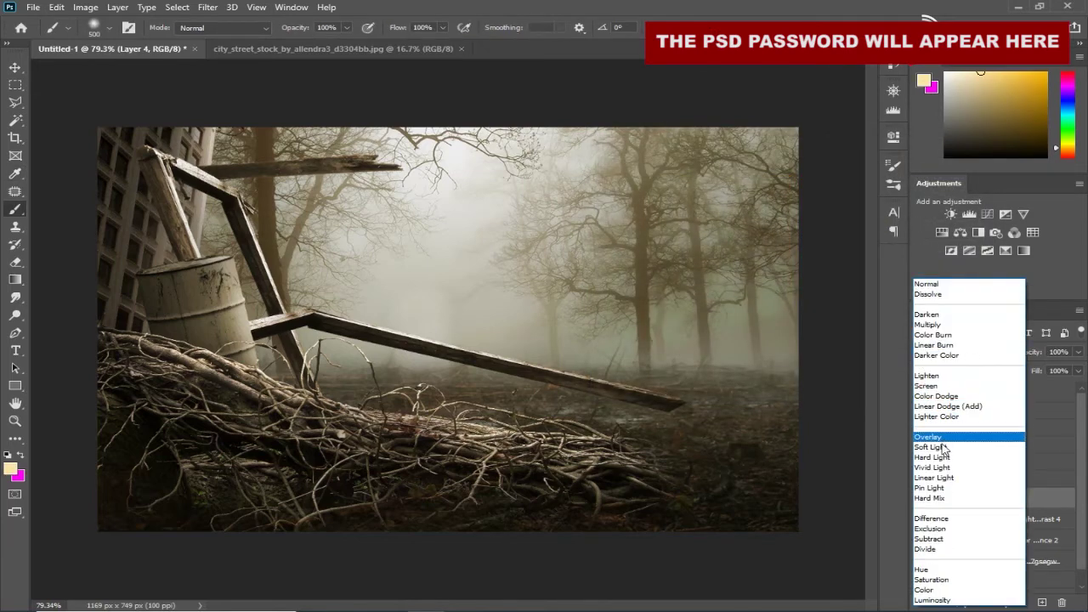
{"action": "left_click", "coordinate": [935, 387]}
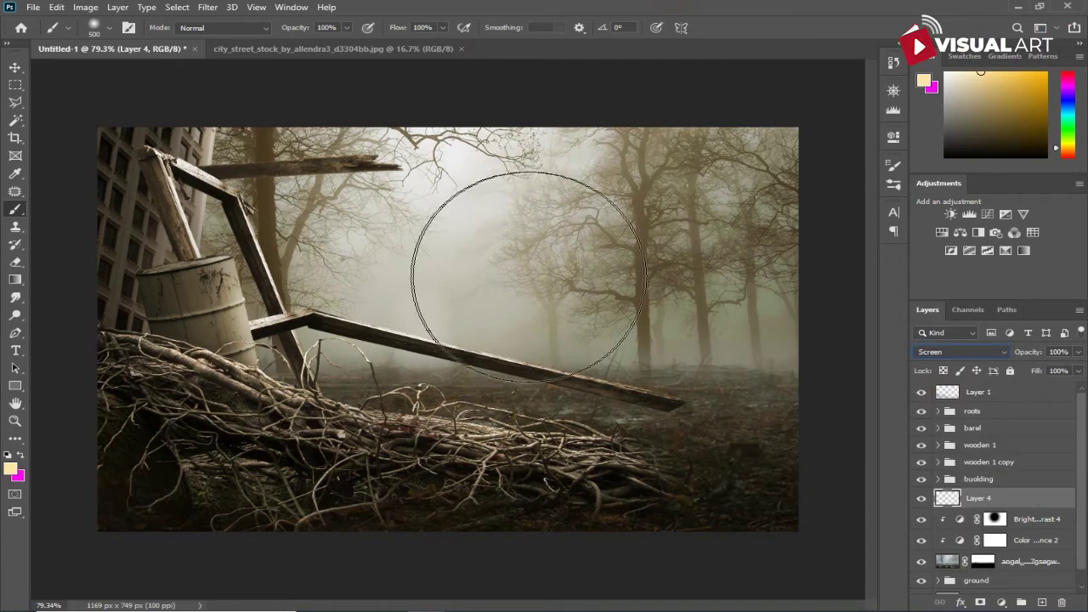
{"action": "right_click", "coordinate": [535, 330]}
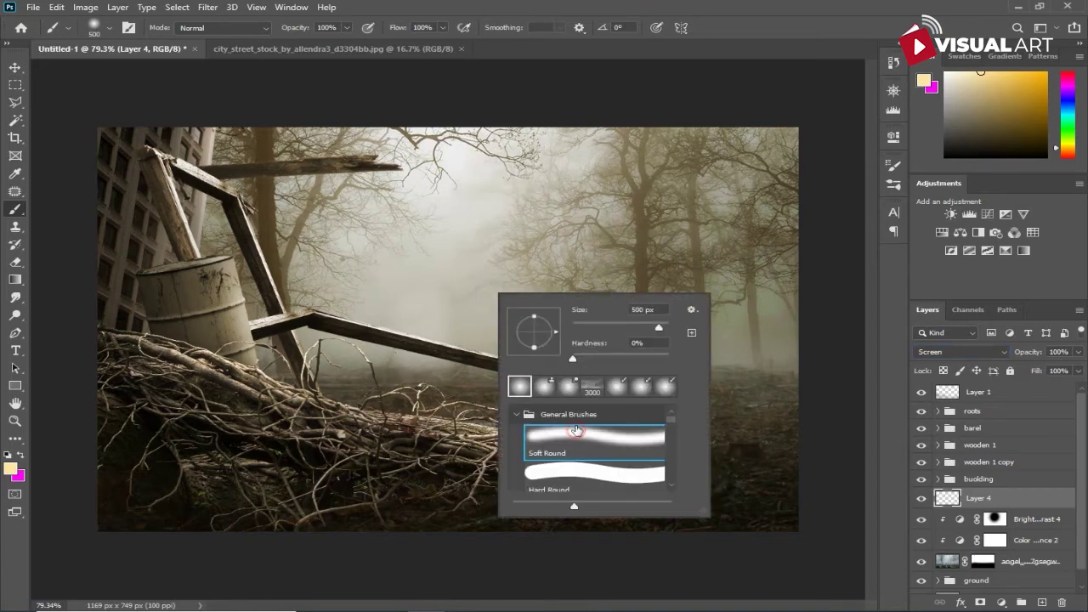
{"action": "left_click", "coordinate": [445, 272]}
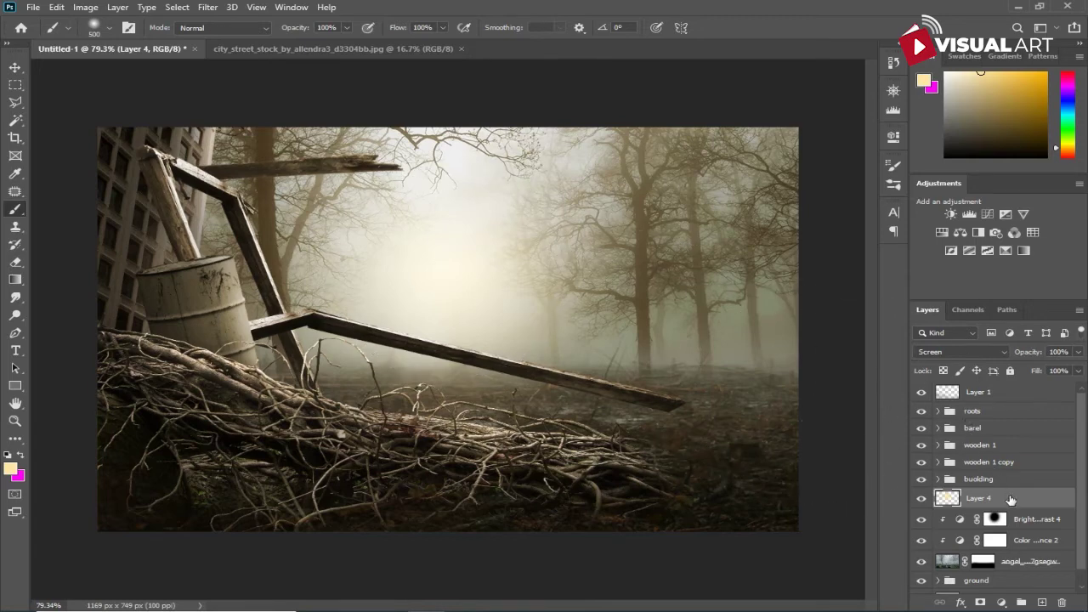
{"action": "left_click", "coordinate": [1040, 601]}
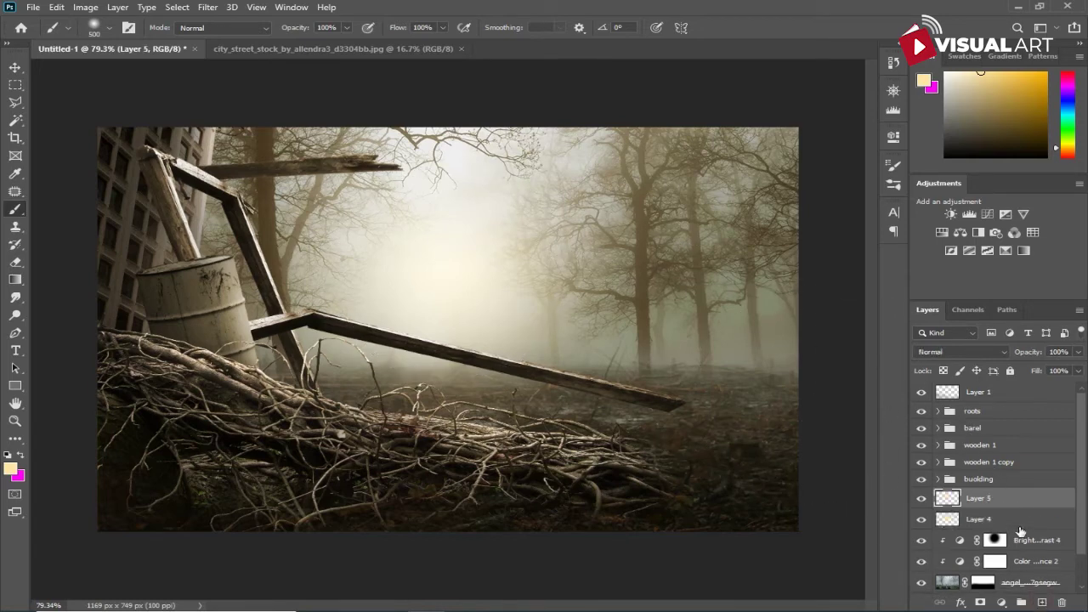
Change Layer 4's blend mode to Overlay.
{"action": "left_click", "coordinate": [1019, 529]}
{"action": "left_click", "coordinate": [937, 352]}
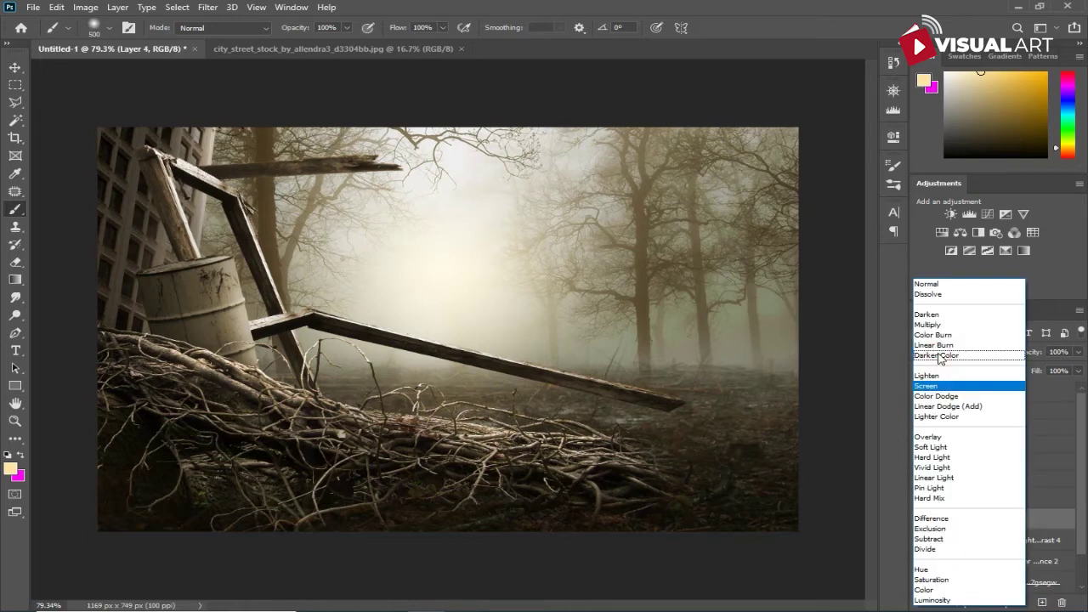
{"action": "left_click", "coordinate": [944, 438]}
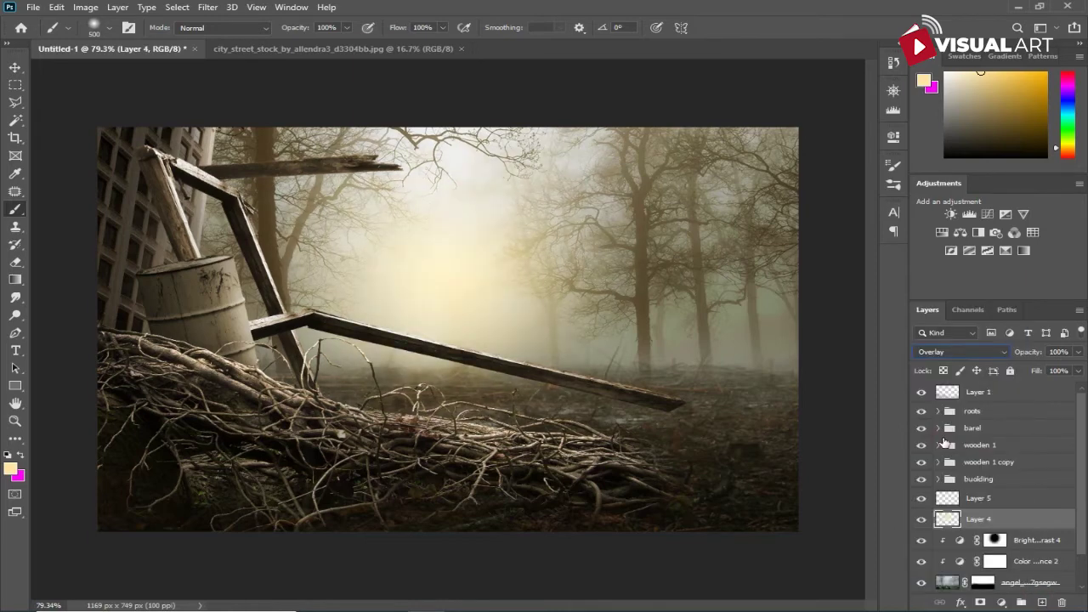
Scale the glow to about 233%×250% across the scene, shift it slightly, and select Layer 5.
{"action": "key", "text": "ctrl+t"}
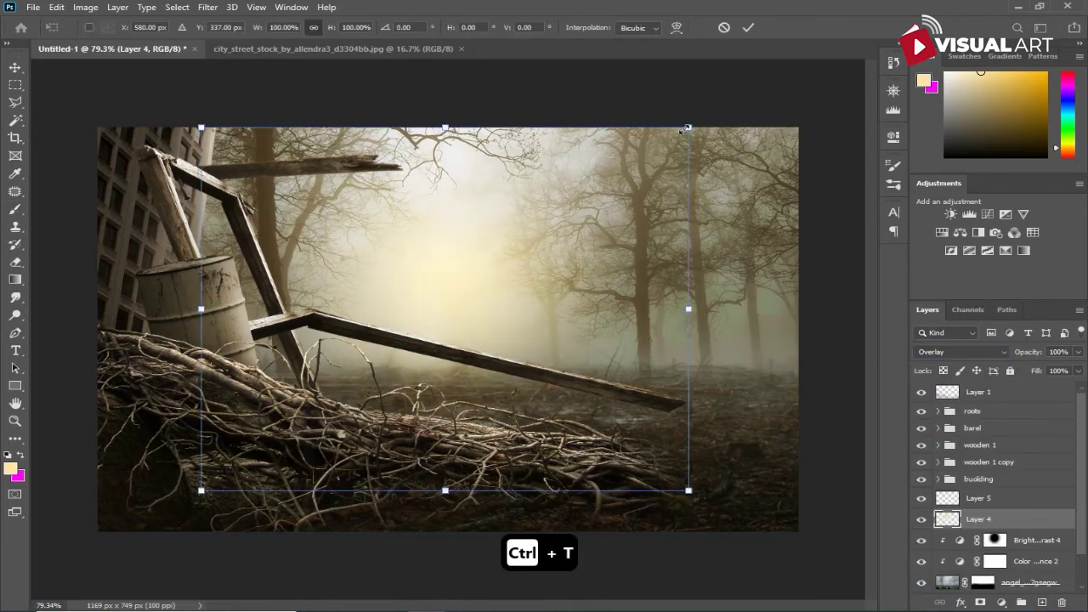
{"action": "left_click_drag", "start_coordinate": [688, 127], "coordinate": [858, 3]}
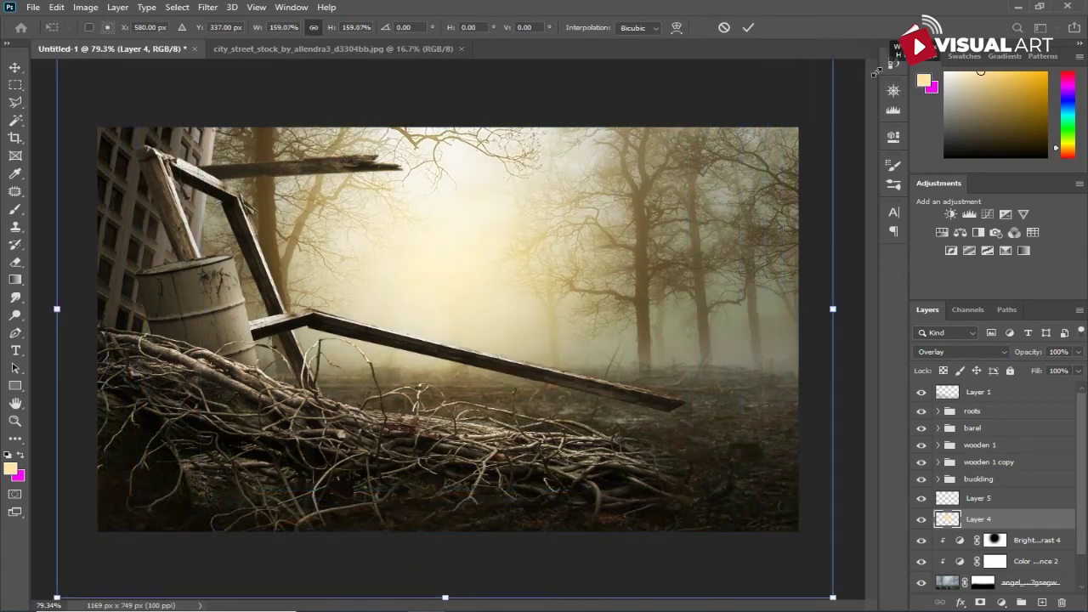
{"action": "key", "text": "ctrl+0"}
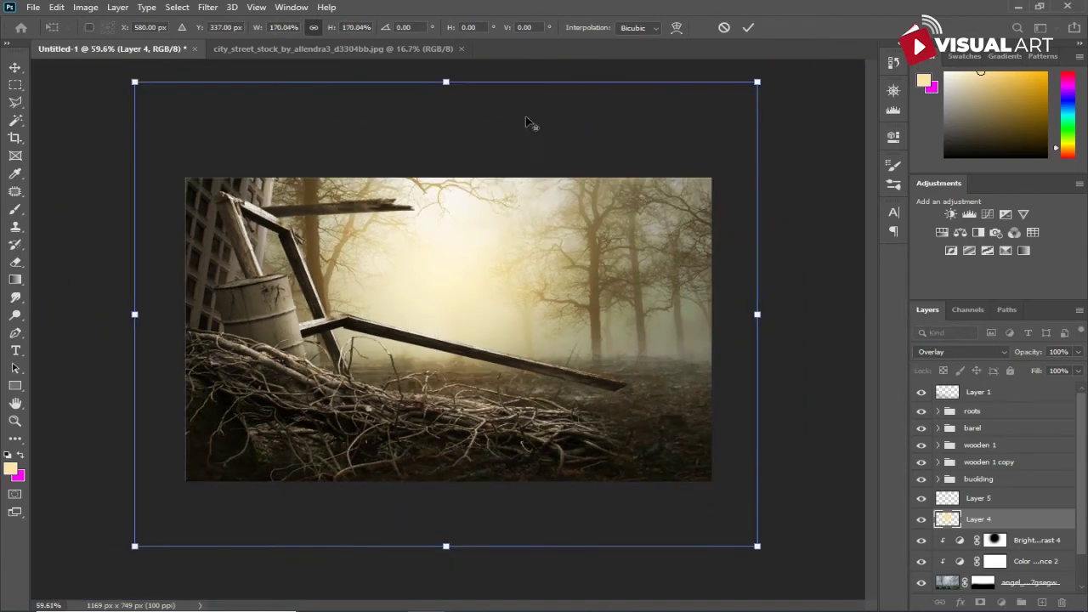
{"action": "left_click_drag", "start_coordinate": [440, 78], "coordinate": [448, 45]}
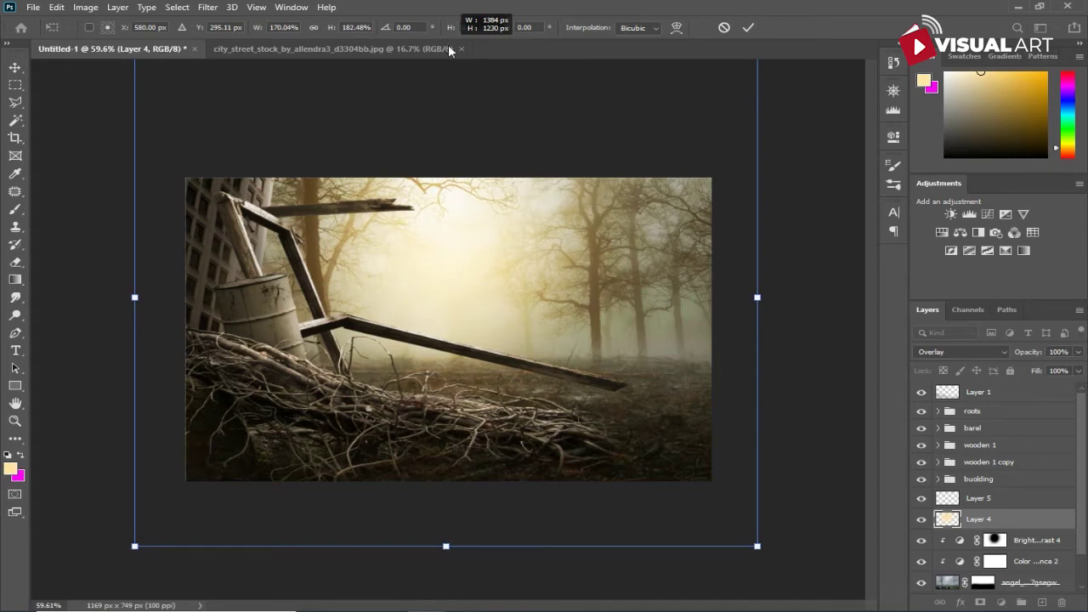
{"action": "left_click_drag", "start_coordinate": [761, 296], "coordinate": [884, 293]}
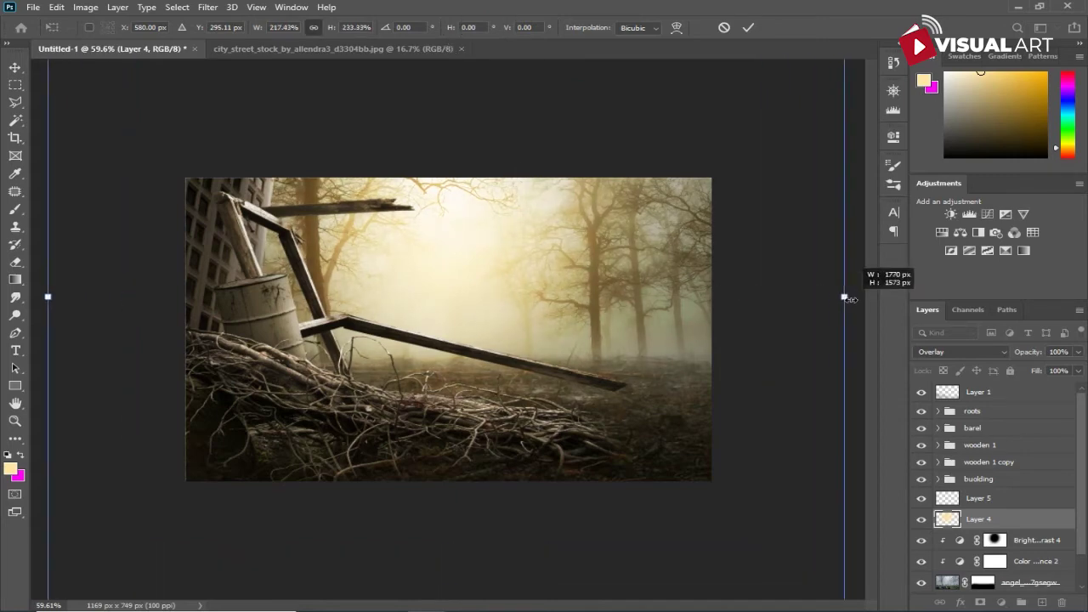
{"action": "left_click_drag", "start_coordinate": [570, 299], "coordinate": [573, 310]}
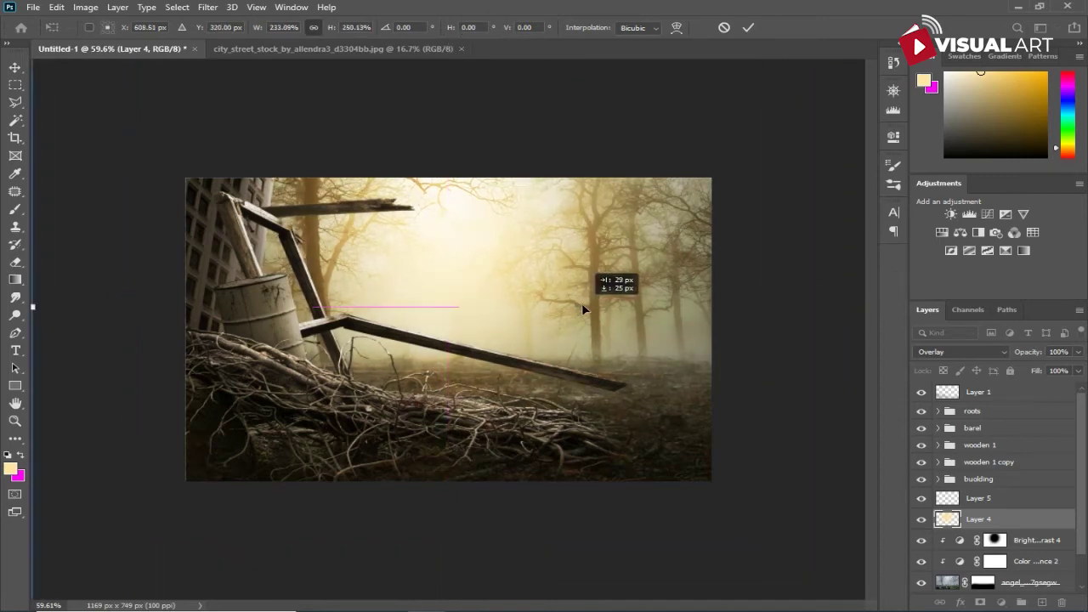
{"action": "key", "text": "Return"}
{"action": "key", "text": "b"}
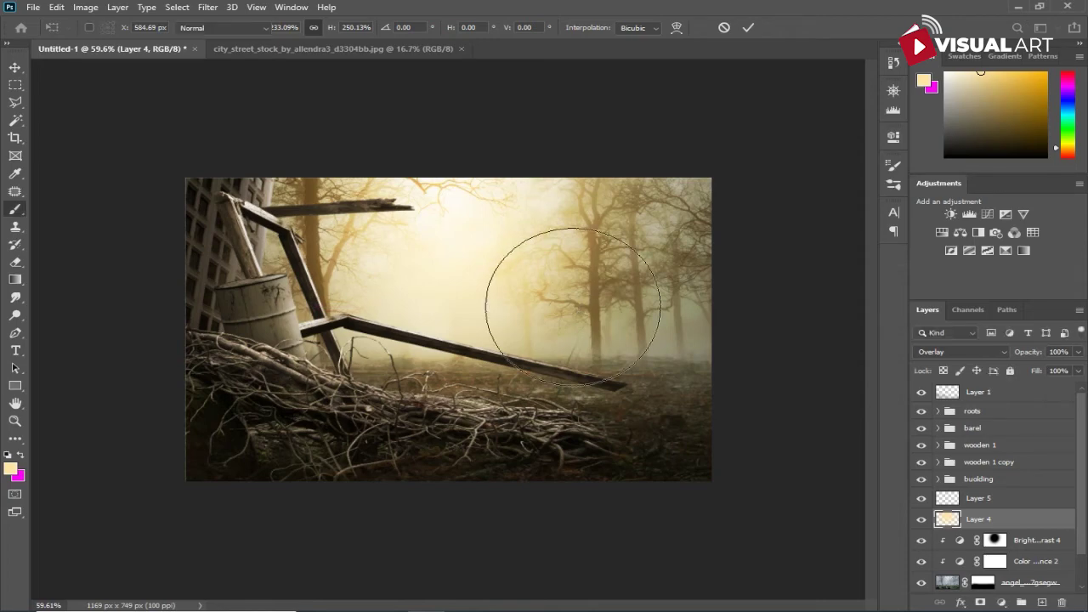
{"action": "left_click", "coordinate": [993, 500]}
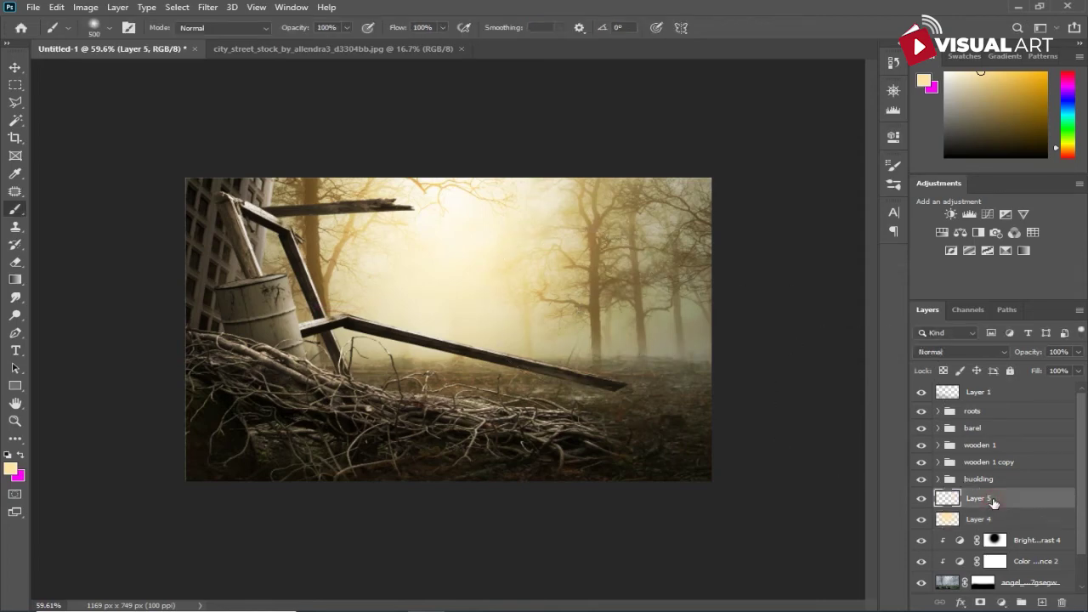
Set Layer 5 to Screen and paint a glow with a 300 px brush.
{"action": "scroll", "coordinate": [975, 502], "scroll_direction": "down", "scroll_amount": 2}
{"action": "key", "text": "v"}
{"action": "key", "text": "alt+shift+s"}
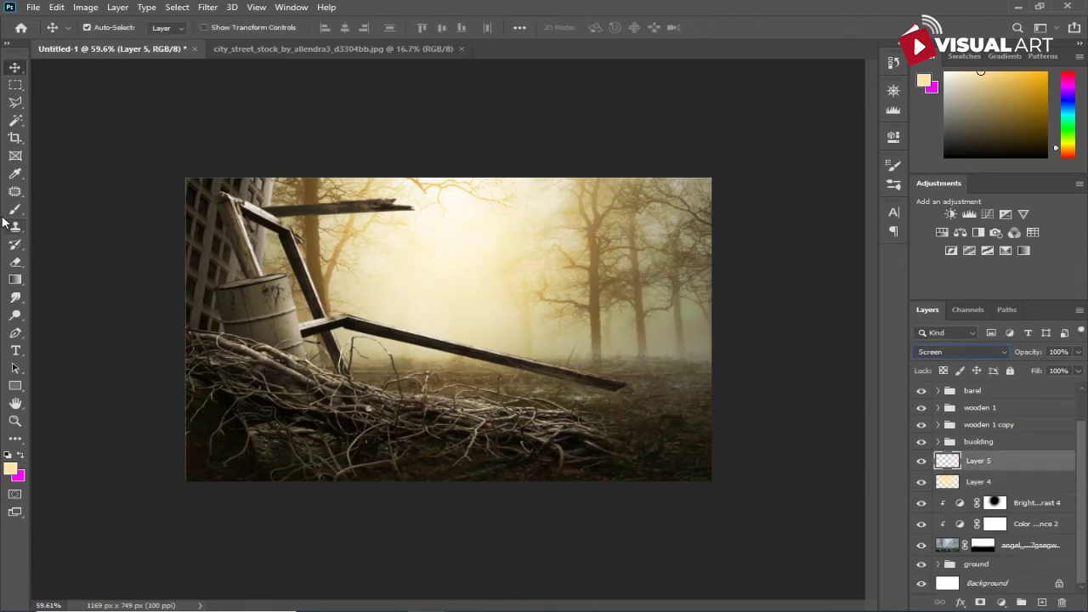
{"action": "left_click", "coordinate": [10, 212]}
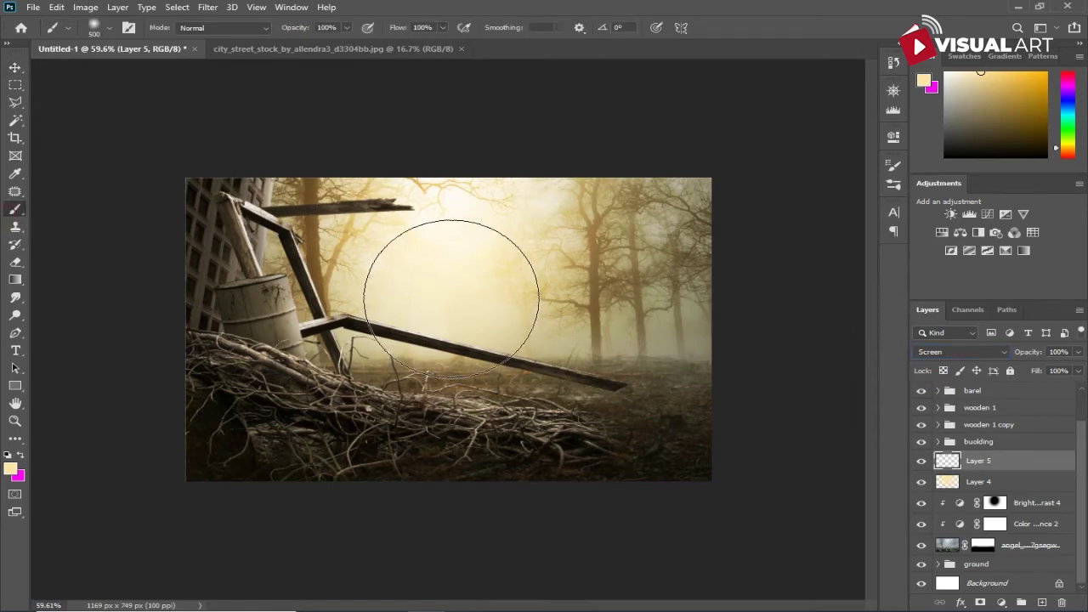
{"action": "key", "text": "bracketleft"}
{"action": "key", "text": "bracketleft"}
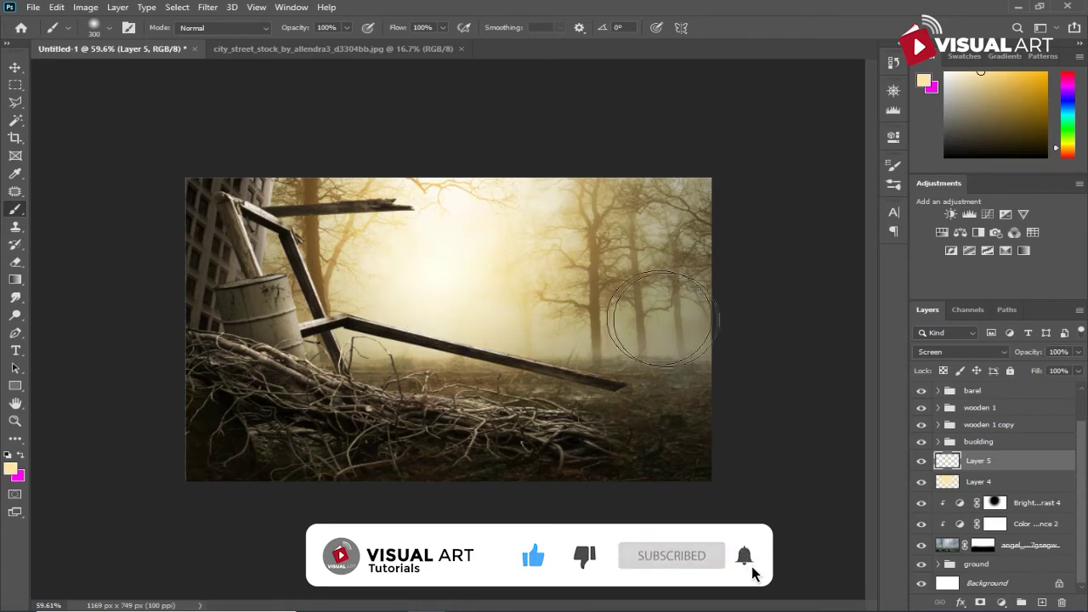
Scale the Layer 5 glow to 131.76%, move it up, set opacity 62%, and add Layer 6.
{"action": "key", "text": "ctrl+t"}
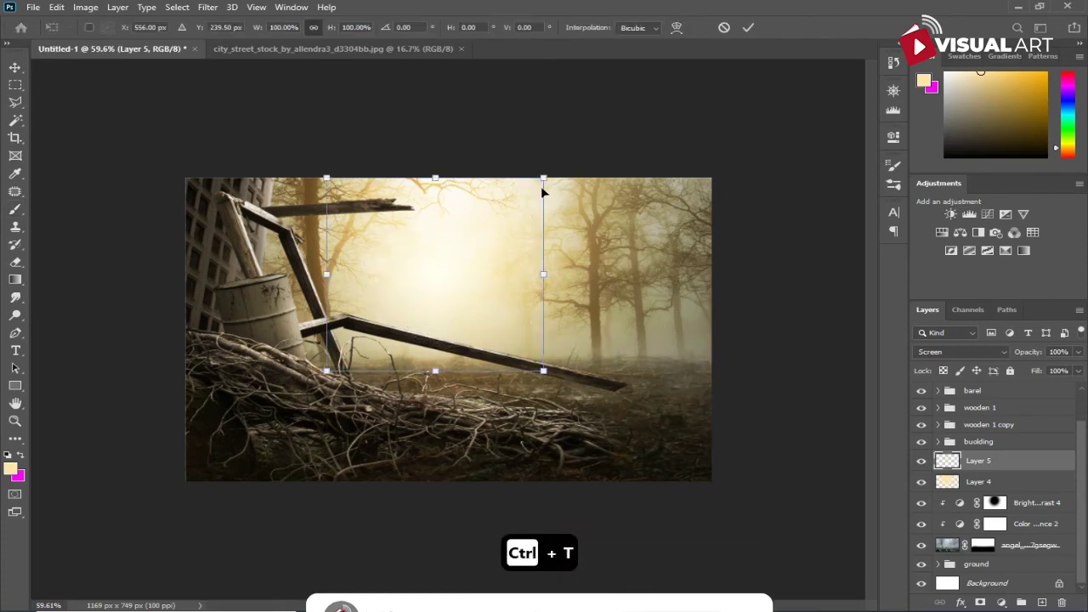
{"action": "left_click_drag", "start_coordinate": [543, 177], "coordinate": [590, 165]}
{"action": "left_click_drag", "start_coordinate": [467, 272], "coordinate": [467, 256]}
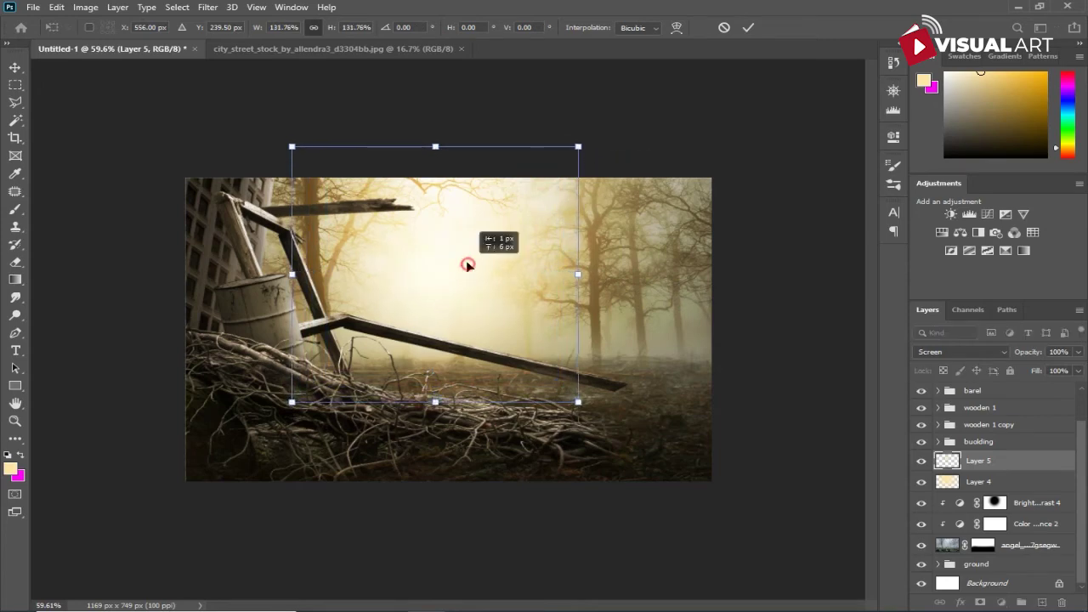
{"action": "key", "text": "b"}
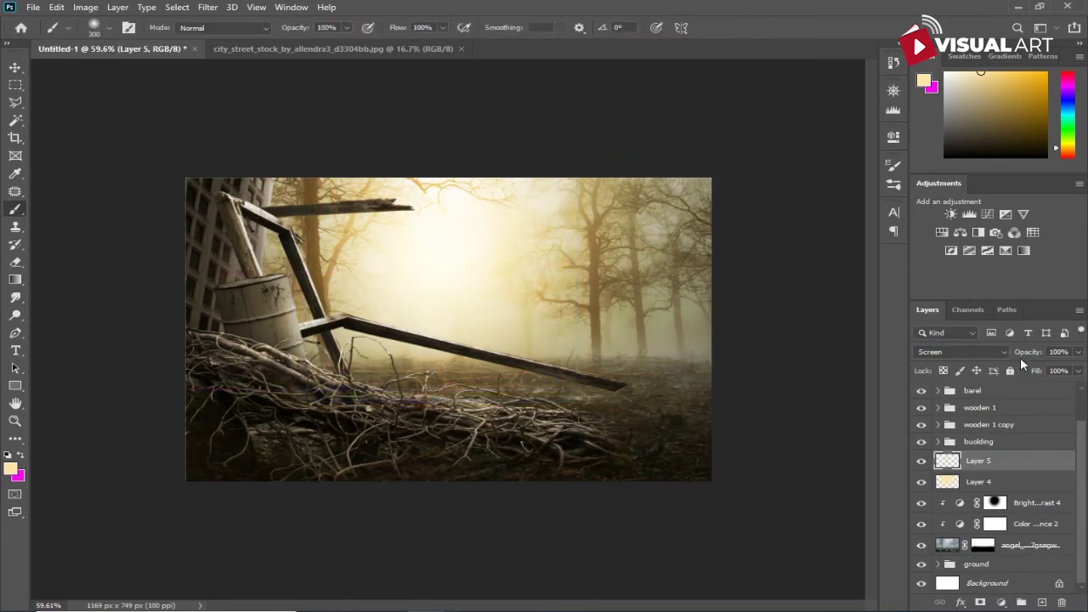
{"action": "left_click_drag", "start_coordinate": [1023, 357], "coordinate": [978, 364]}
{"action": "left_click", "coordinate": [16, 67]}
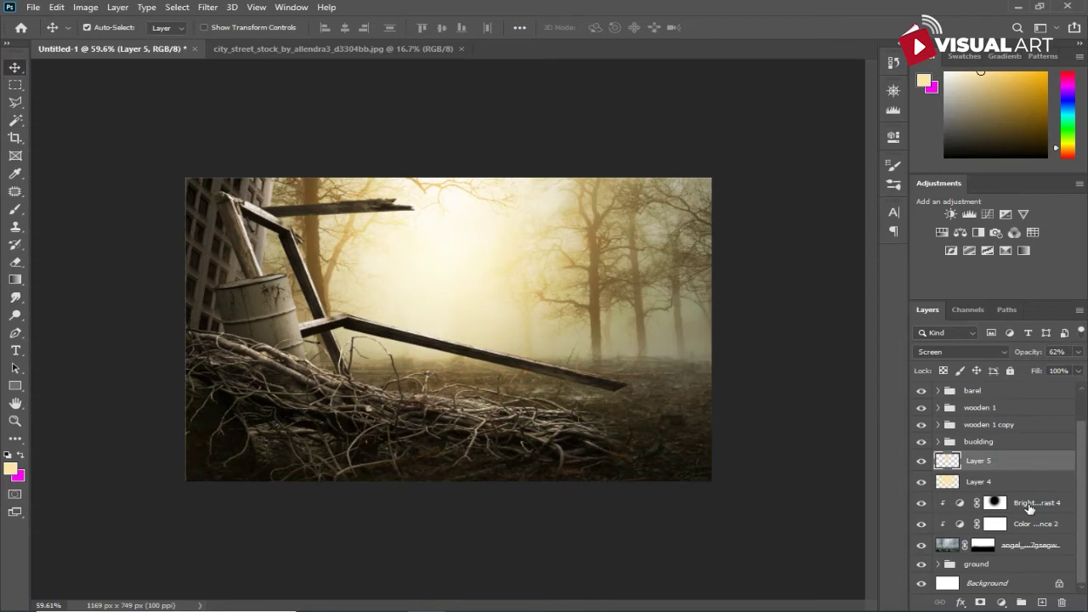
{"action": "left_click", "coordinate": [1040, 602]}
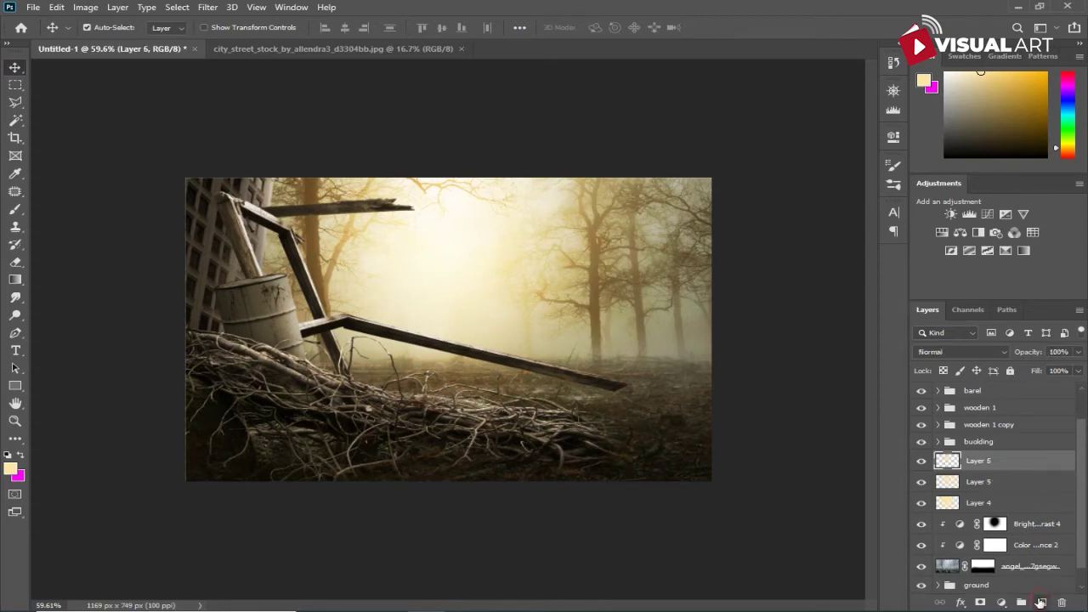
Set up a black 300 px soft brush at about 11% opacity.
{"action": "left_click", "coordinate": [15, 209]}
{"action": "left_click", "coordinate": [12, 470]}
{"action": "left_click", "coordinate": [753, 326]}
{"action": "left_click", "coordinate": [596, 350]}
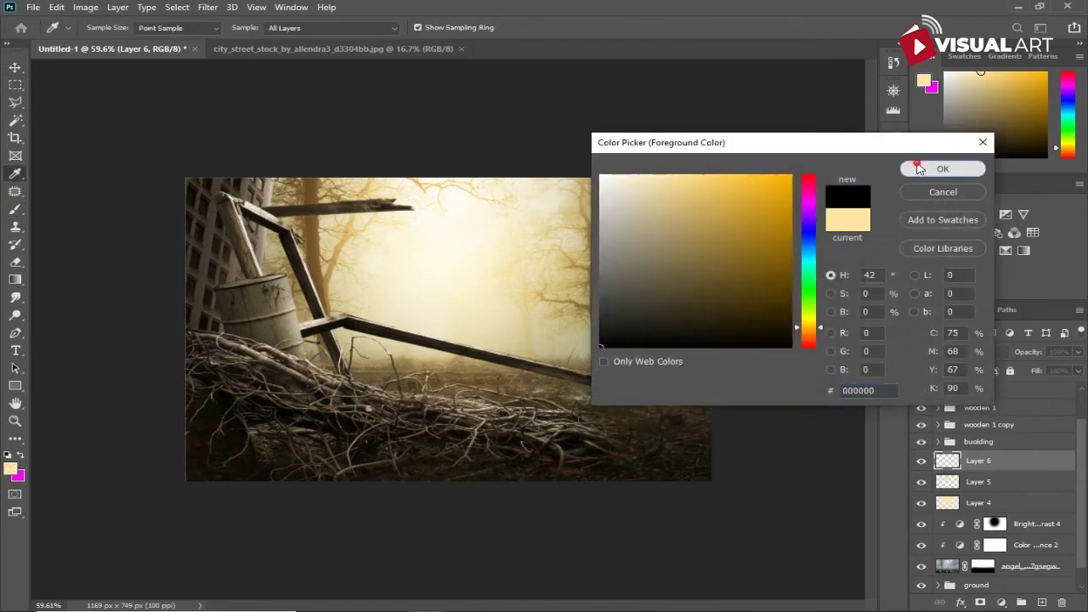
{"action": "left_click", "coordinate": [918, 168]}
{"action": "left_click_drag", "start_coordinate": [283, 28], "coordinate": [214, 38]}
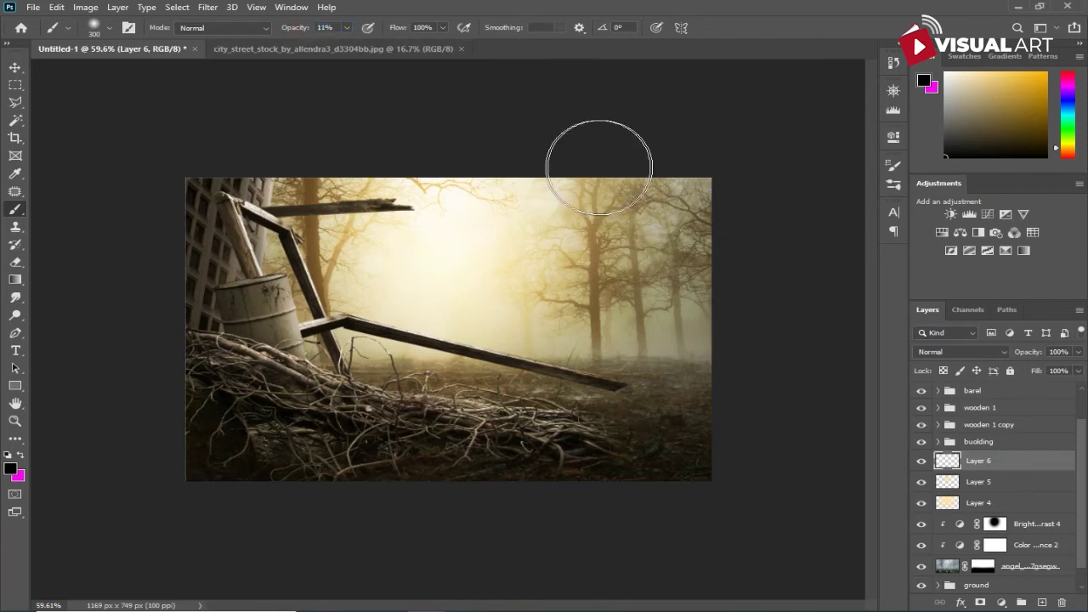
{"action": "key", "text": "bracketright"}
{"action": "key", "text": "bracketright"}
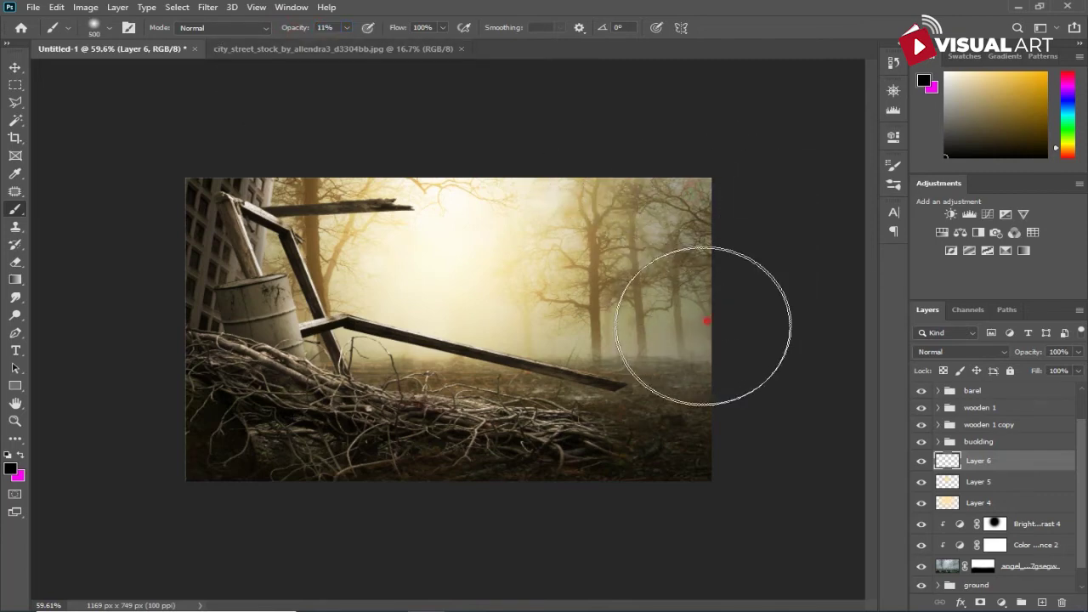
{"action": "key", "text": "bracketleft"}
{"action": "key", "text": "bracketleft"}
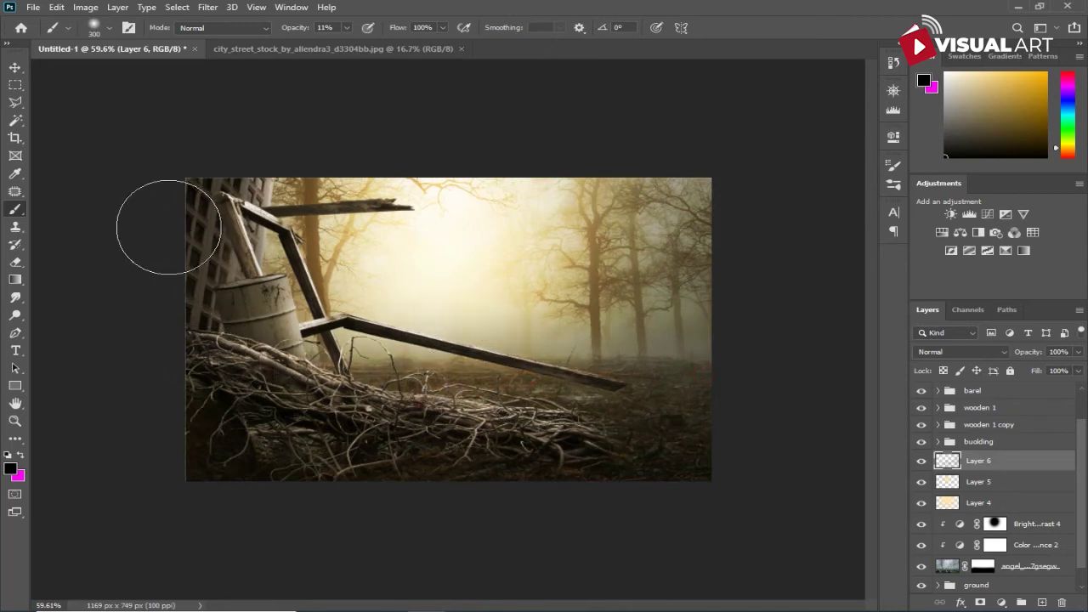
Shade the right-side trees, ground and right edge with soft black strokes on Layer 6.
{"action": "left_click_drag", "start_coordinate": [285, 176], "coordinate": [561, 162]}
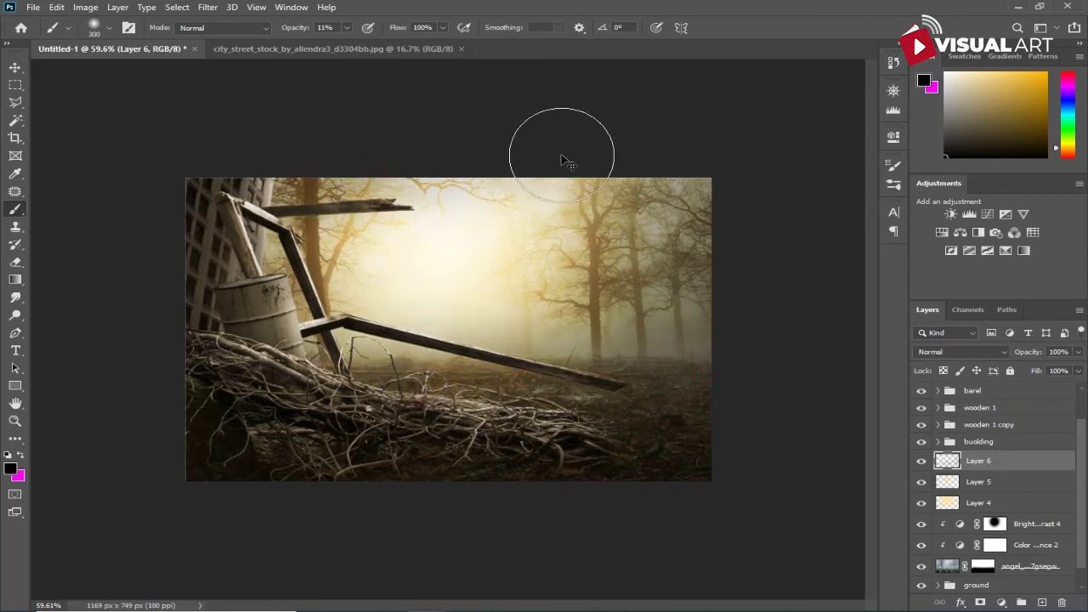
{"action": "key", "text": "ctrl+z"}
{"action": "left_click_drag", "start_coordinate": [699, 182], "coordinate": [640, 325]}
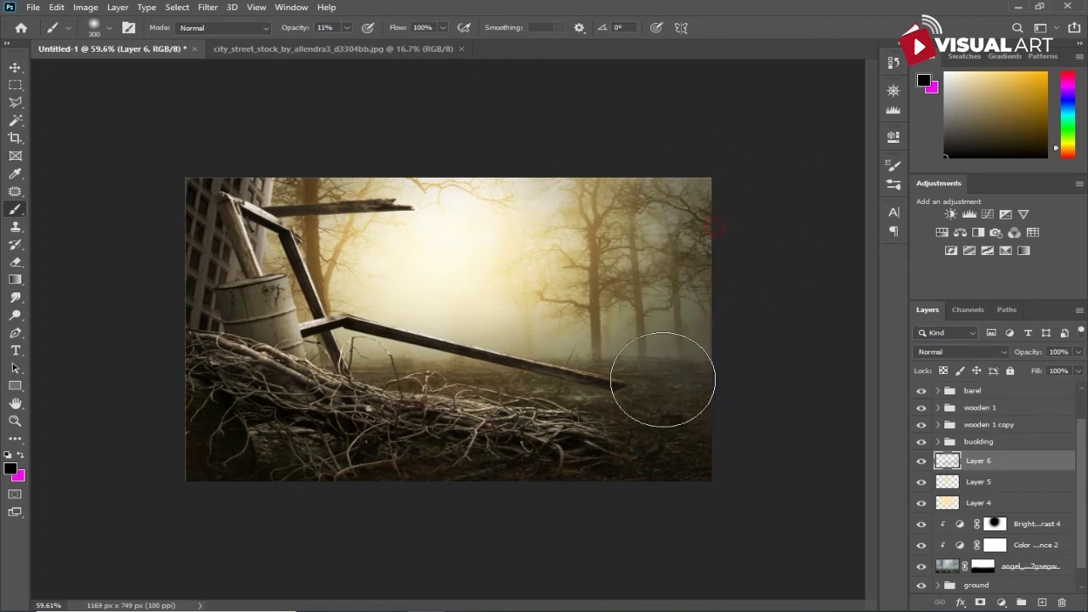
{"action": "left_click_drag", "start_coordinate": [700, 226], "coordinate": [607, 377]}
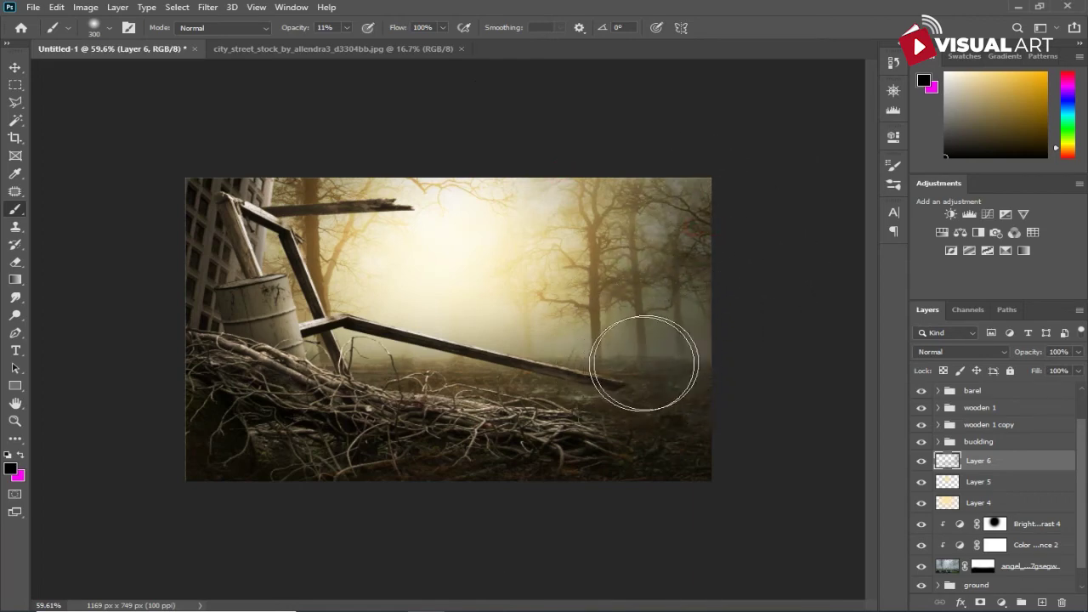
{"action": "mouse_move", "coordinate": [699, 312]}
{"action": "left_mouse_down"}
{"action": "mouse_move", "coordinate": [753, 418]}
{"action": "mouse_move", "coordinate": [530, 437]}
{"action": "mouse_move", "coordinate": [336, 386]}
{"action": "left_mouse_up"}
{"action": "left_click_drag", "start_coordinate": [571, 311], "coordinate": [643, 340]}
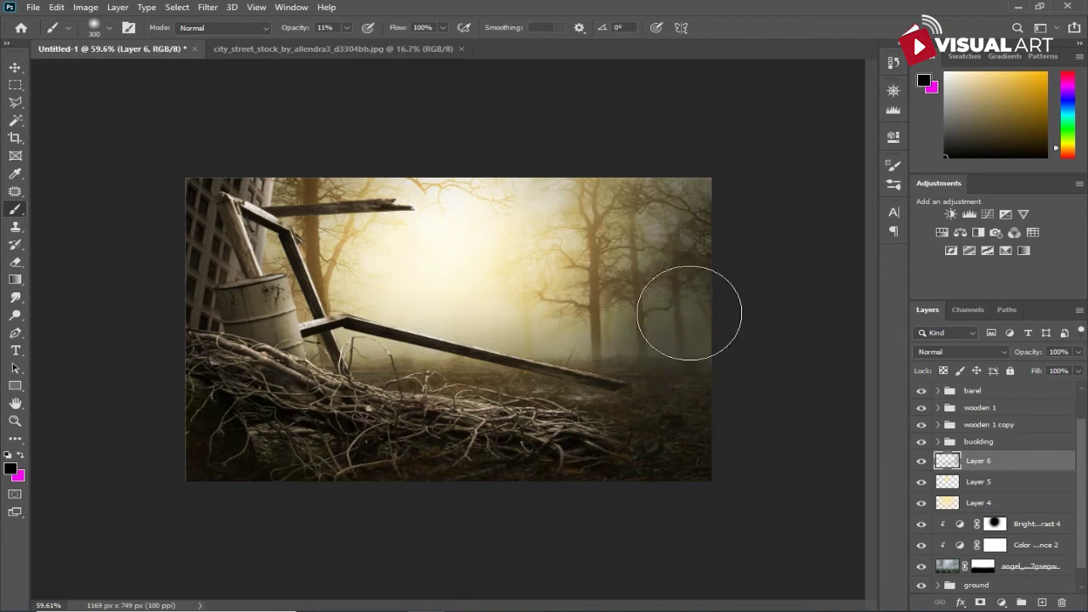
{"action": "left_click_drag", "start_coordinate": [714, 172], "coordinate": [774, 334]}
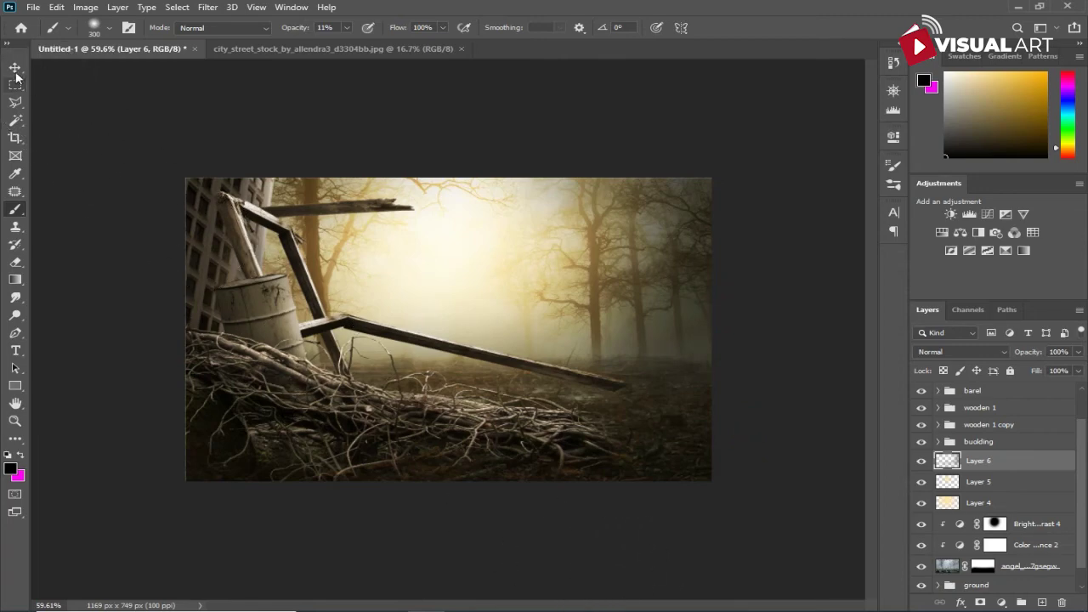
Rename Layer 6 to 'shadow forest'.
{"action": "left_click", "coordinate": [16, 69]}
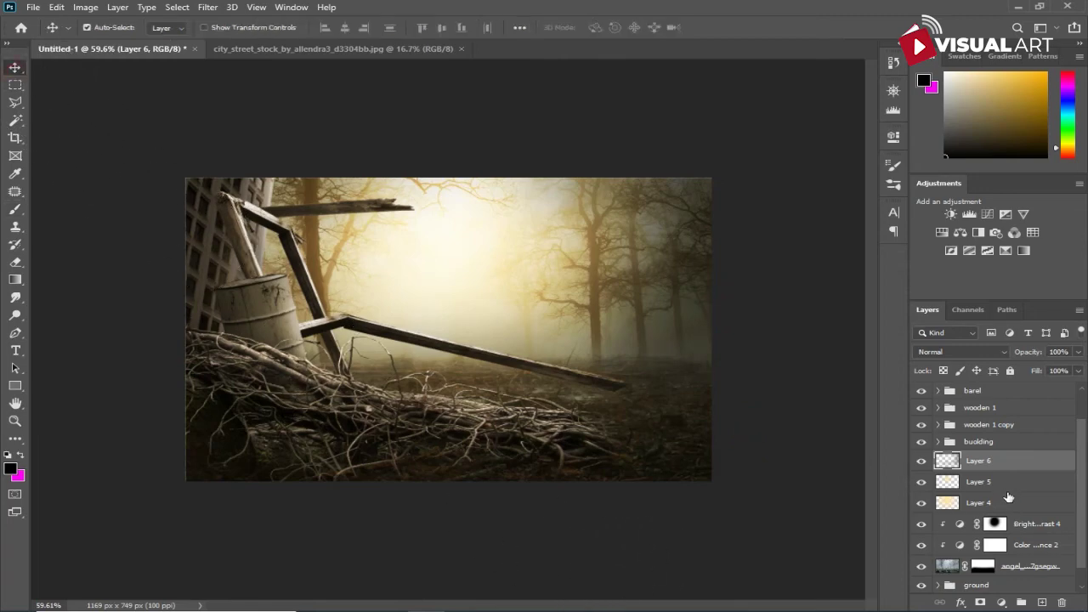
{"action": "double_click", "coordinate": [980, 461]}
{"action": "type", "text": "shadow forest"}
{"action": "key", "text": "Return"}
Group Layer 5 and Layer 4 into a group named 'light'.
{"action": "left_click", "coordinate": [996, 481]}
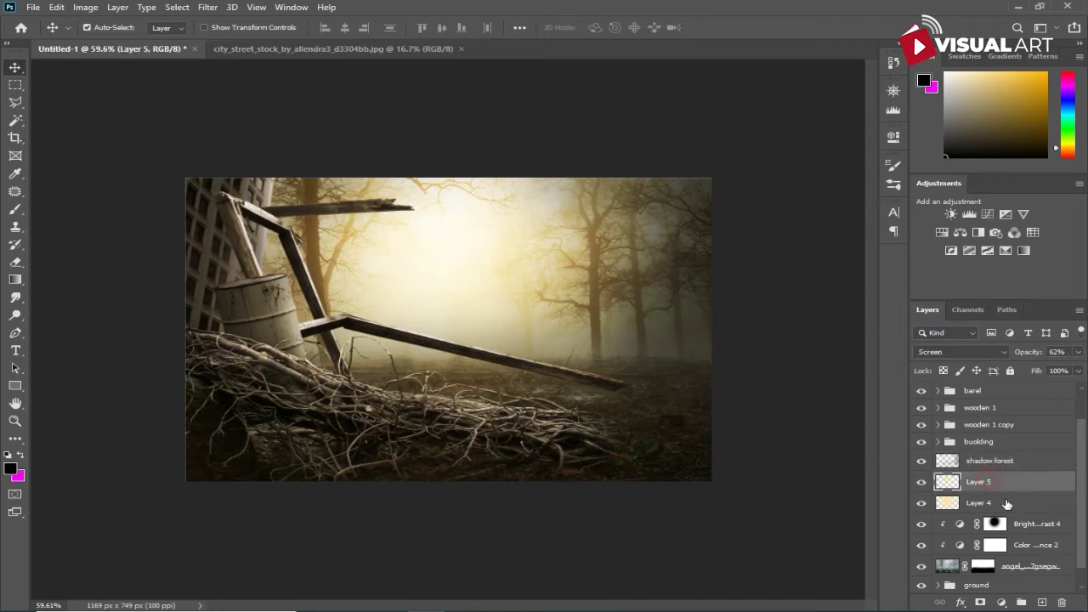
{"action": "left_click", "coordinate": [1010, 506], "text": "ctrl"}
{"action": "key", "text": "ctrl+g"}
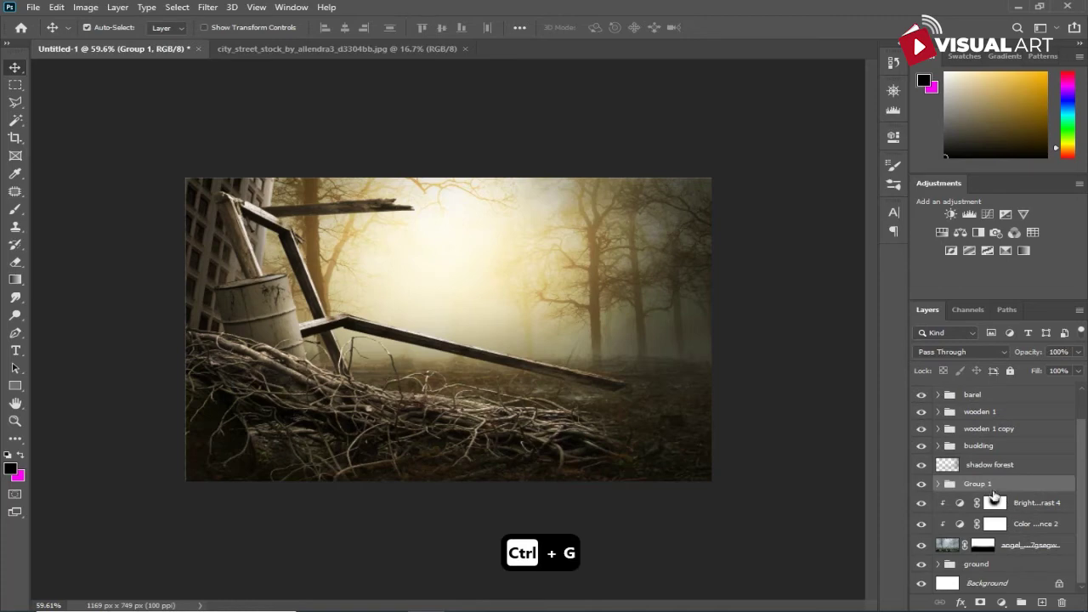
{"action": "double_click", "coordinate": [974, 484]}
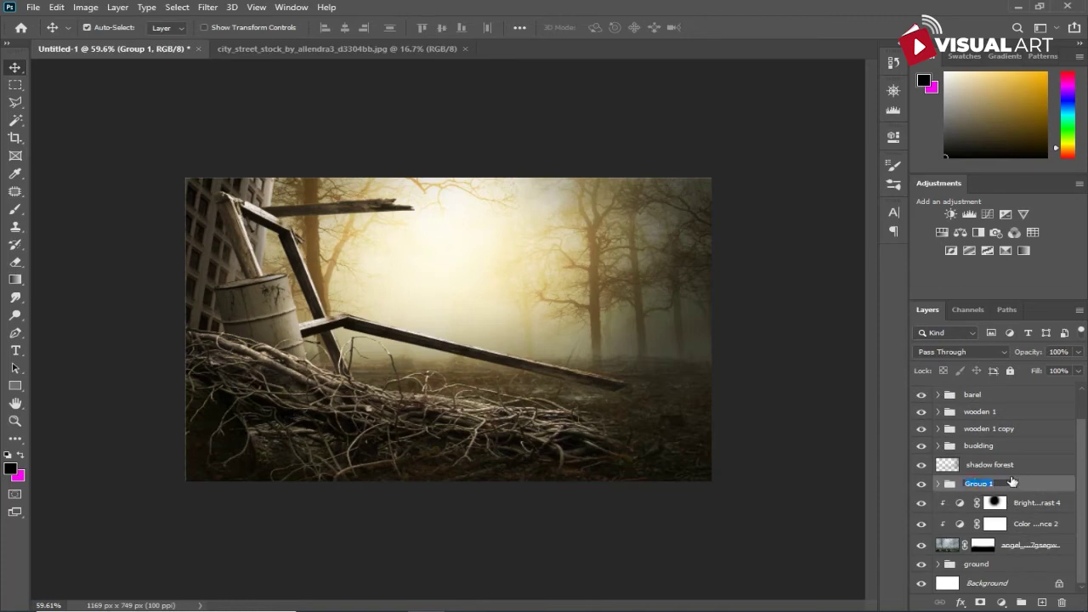
{"action": "type", "text": "light"}
{"action": "key", "text": "Return"}
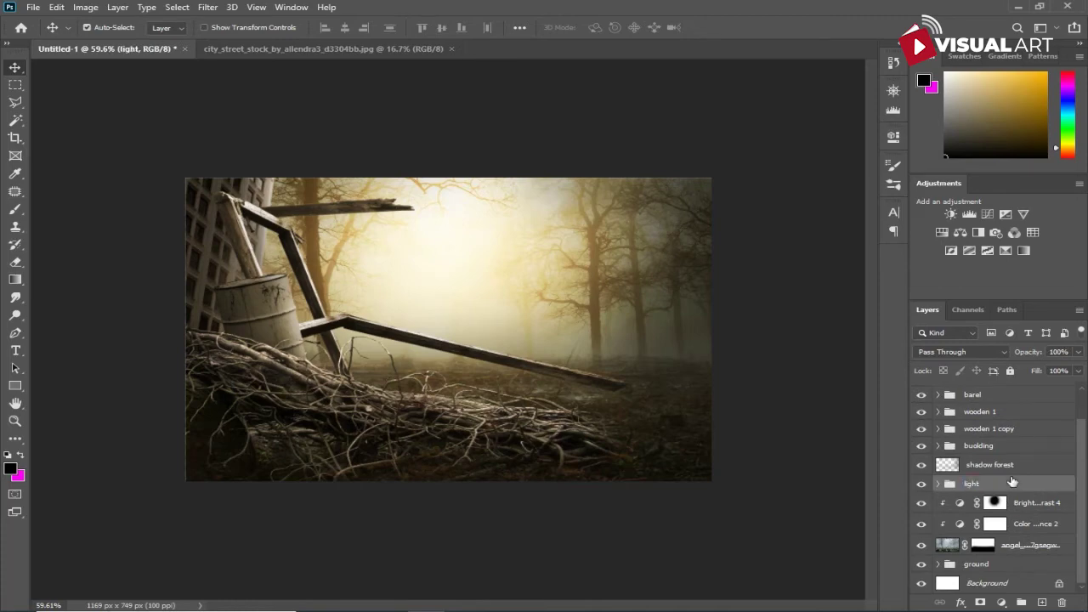
Group Brightness/Contrast 4 through the angel cemetery layer as 'forest', then place the Mithrandir image.
{"action": "left_click", "coordinate": [1031, 504]}
{"action": "left_click", "coordinate": [1039, 546], "text": "shift"}
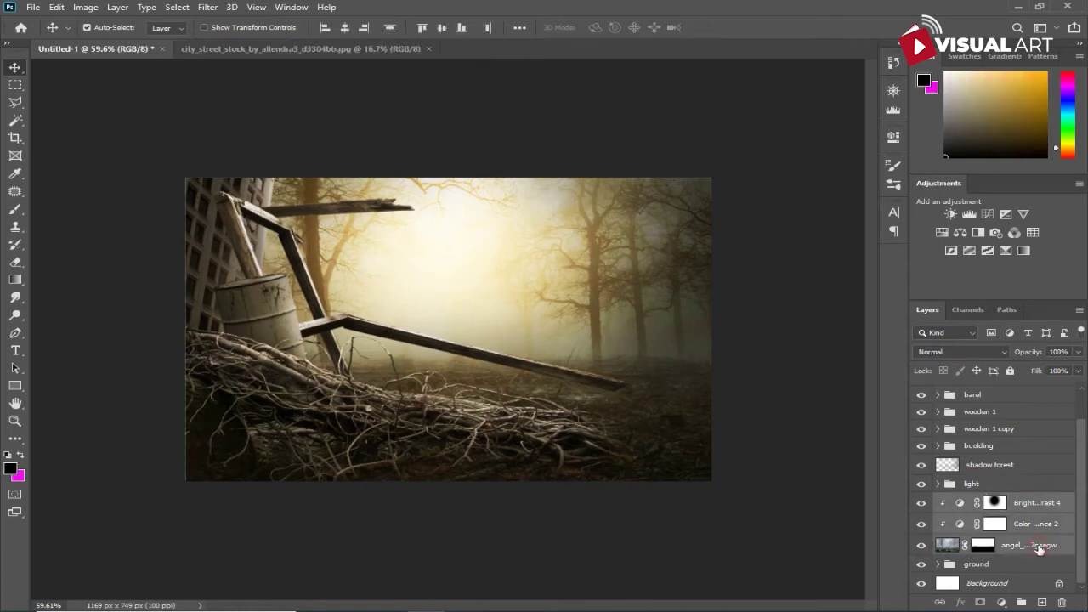
{"action": "key", "text": "ctrl+g"}
{"action": "double_click", "coordinate": [976, 534]}
{"action": "type", "text": "forest"}
{"action": "key", "text": "Return"}
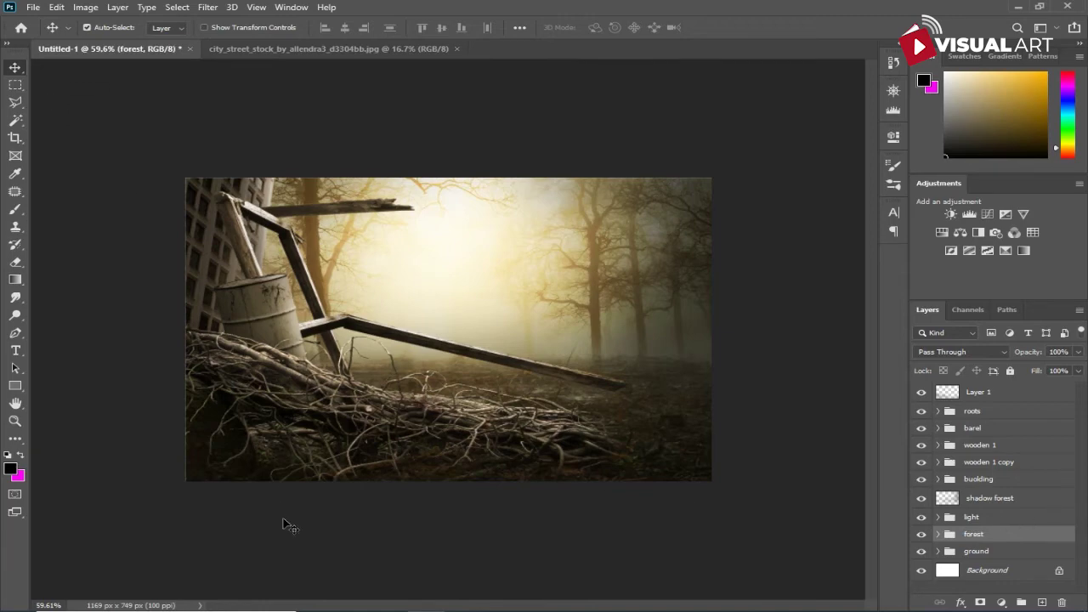
{"action": "left_click", "coordinate": [454, 605]}
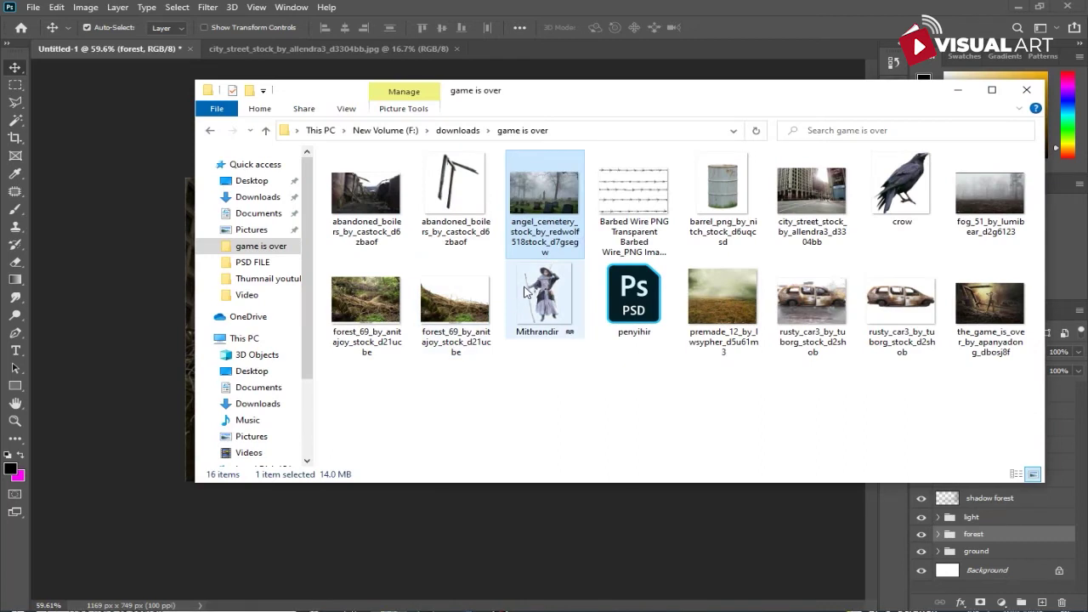
{"action": "left_click_drag", "start_coordinate": [537, 304], "coordinate": [165, 320]}
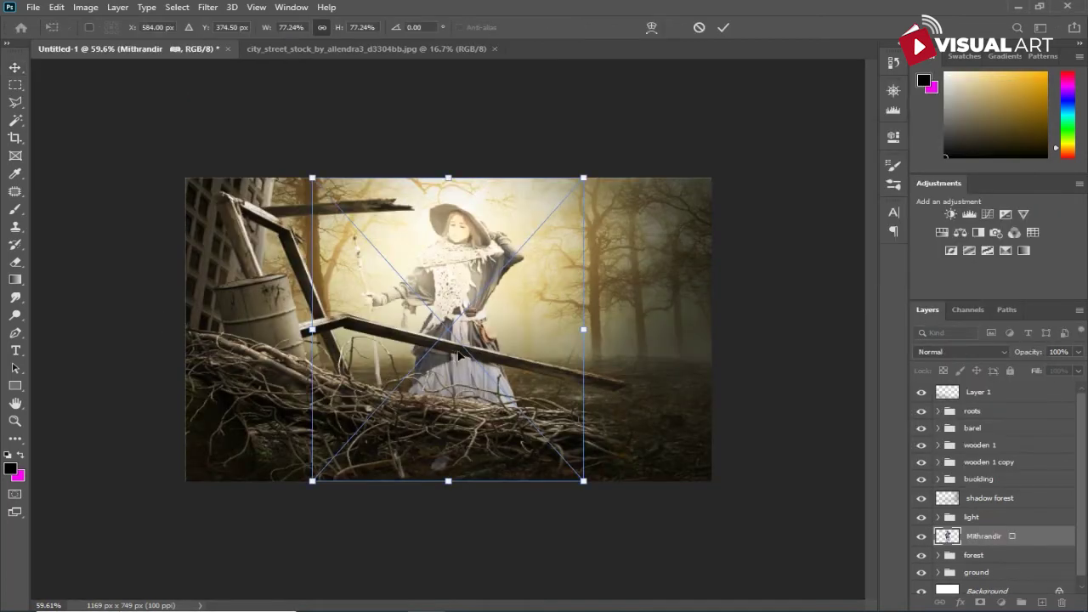
Scale the witch to 48.56% and move it toward the scene centre.
{"action": "left_click_drag", "start_coordinate": [581, 181], "coordinate": [481, 292]}
{"action": "left_click_drag", "start_coordinate": [452, 352], "coordinate": [514, 268]}
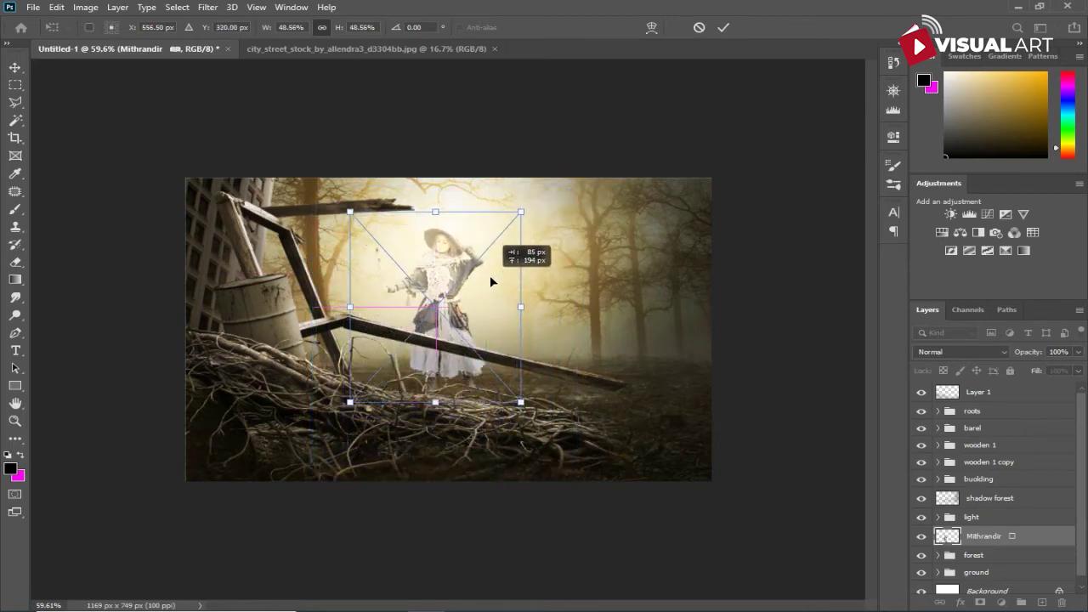
{"action": "key", "text": "Return"}
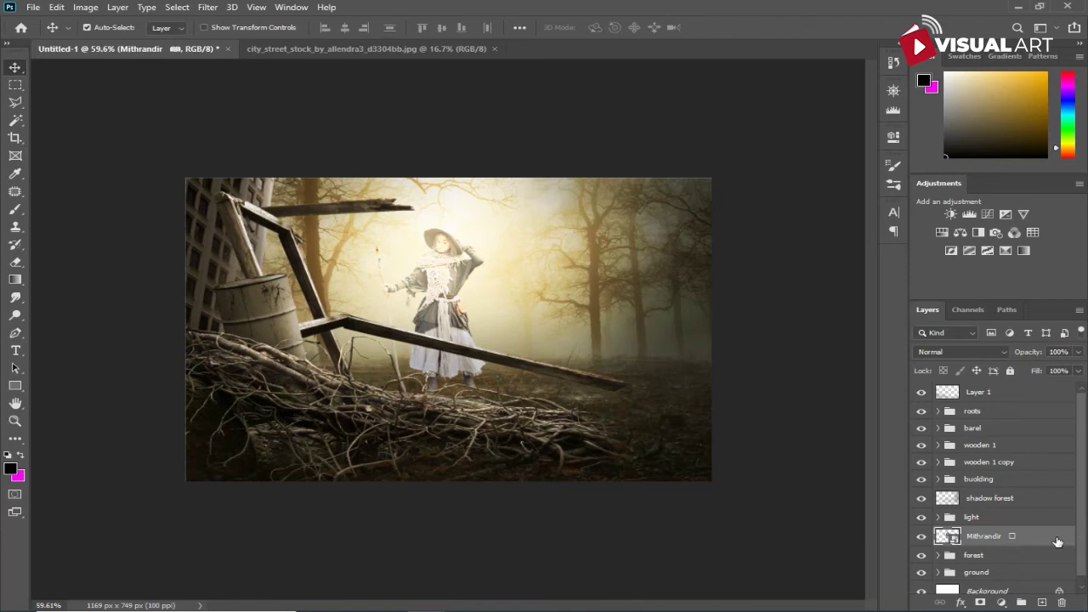
Place the Mithrandir layer above the wooden 1 group and nudge the witch down onto the roots.
{"action": "left_click_drag", "start_coordinate": [1052, 541], "coordinate": [1009, 463]}
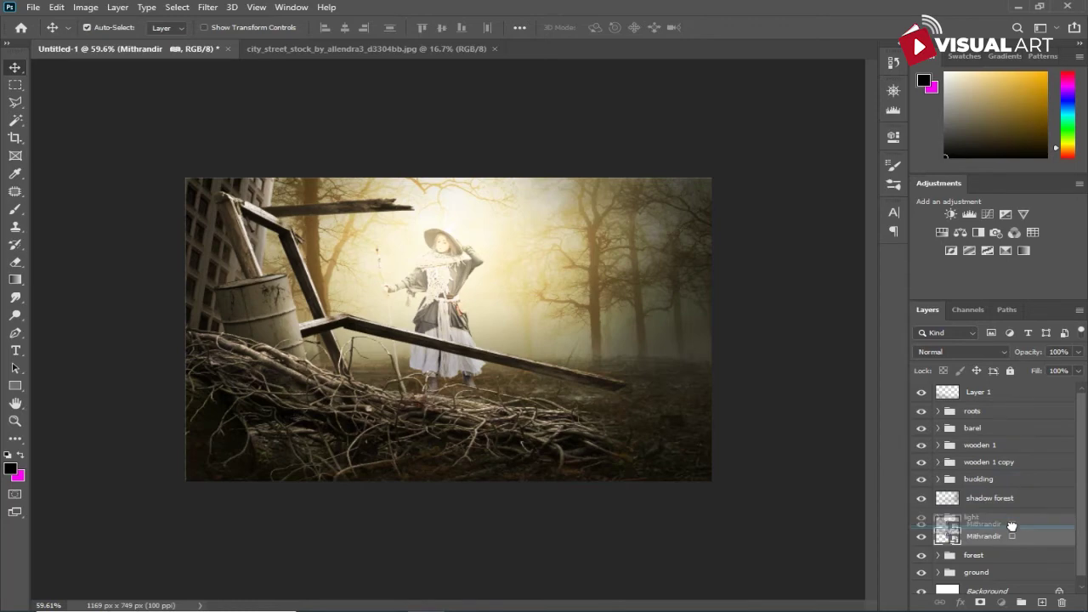
{"action": "mouse_move", "coordinate": [1009, 462]}
{"action": "left_mouse_down"}
{"action": "mouse_move", "coordinate": [1003, 491]}
{"action": "mouse_move", "coordinate": [1003, 459]}
{"action": "mouse_move", "coordinate": [1031, 445]}
{"action": "left_mouse_up"}
{"action": "key", "text": "ctrl+z"}
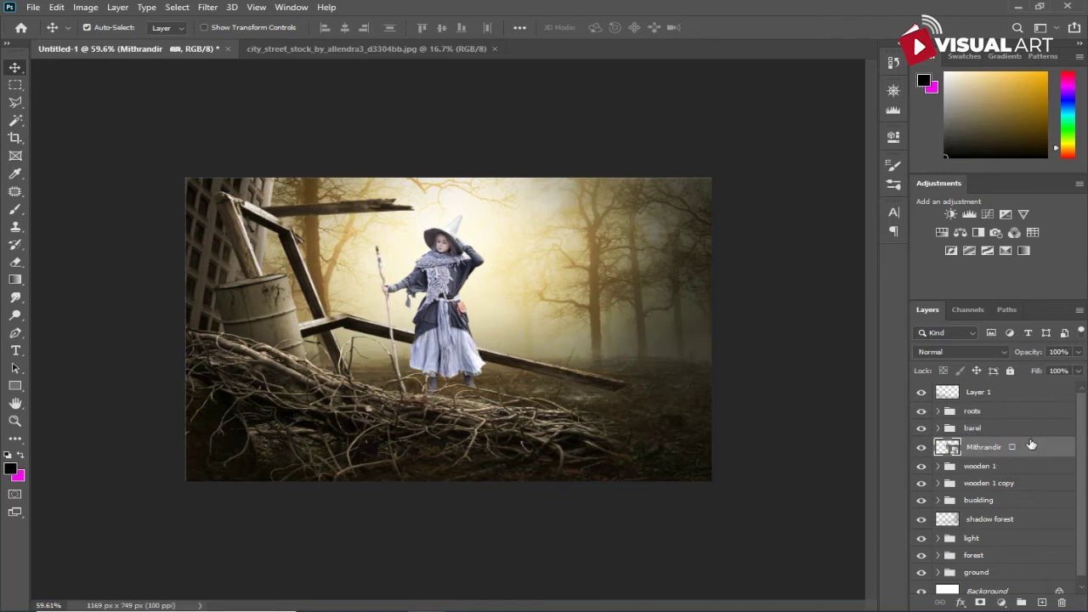
{"action": "key", "text": "ctrl+t"}
{"action": "left_click_drag", "start_coordinate": [440, 353], "coordinate": [440, 374]}
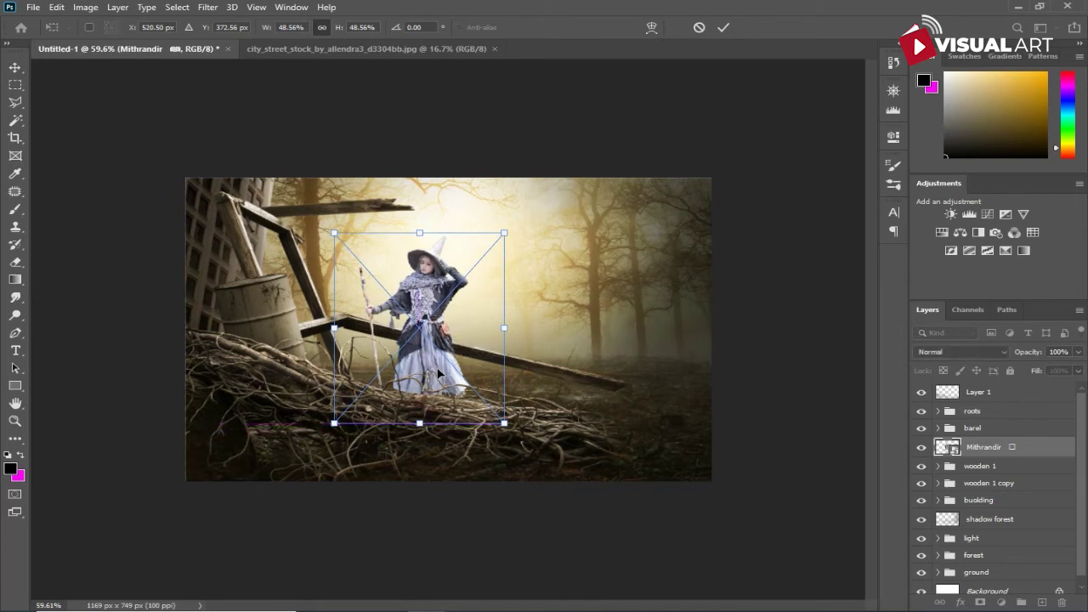
{"action": "key", "text": "Return"}
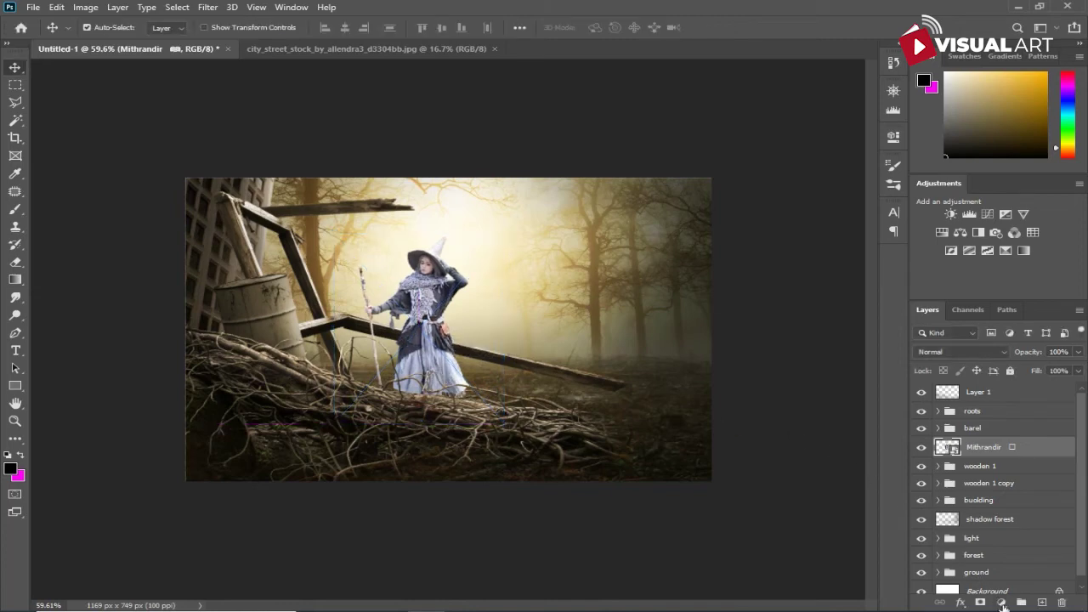
Add a Brightness/Contrast adjustment clipped to the witch to darken it slightly.
{"action": "left_click", "coordinate": [1002, 604]}
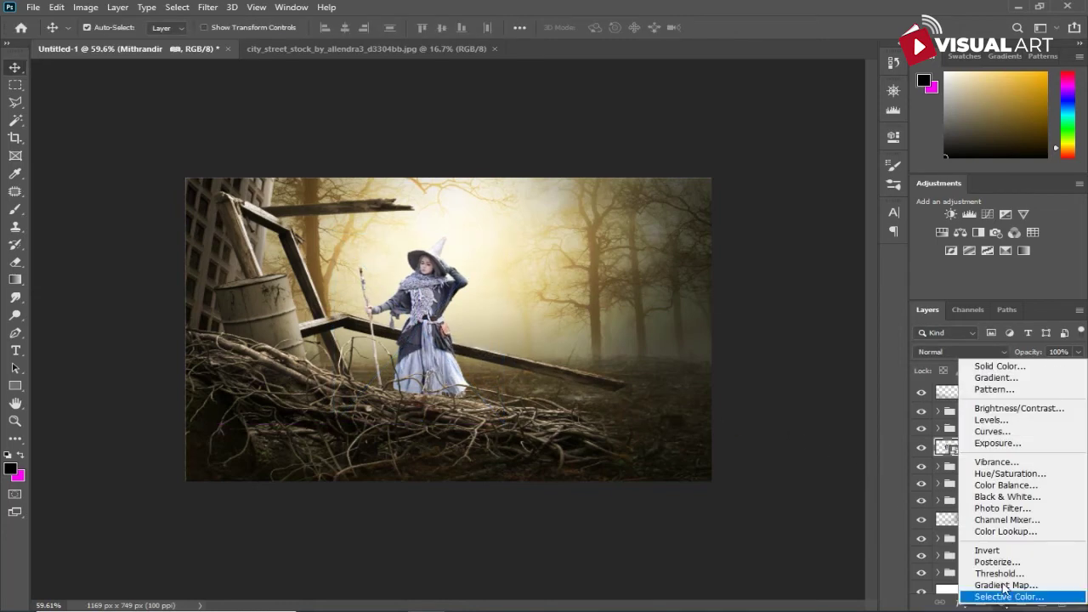
{"action": "left_click", "coordinate": [1009, 408]}
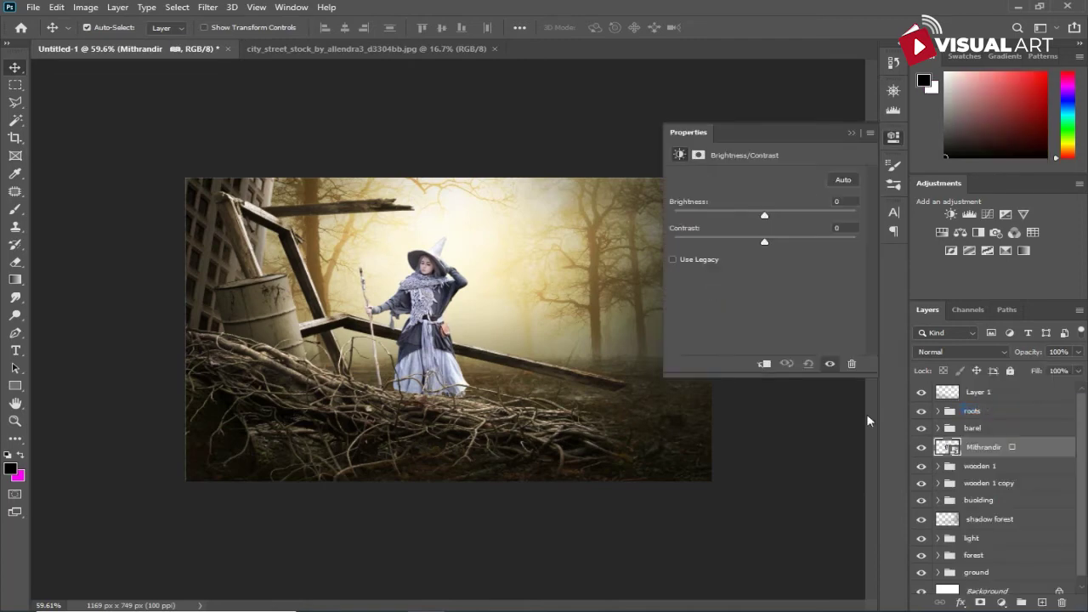
{"action": "left_click", "coordinate": [767, 366]}
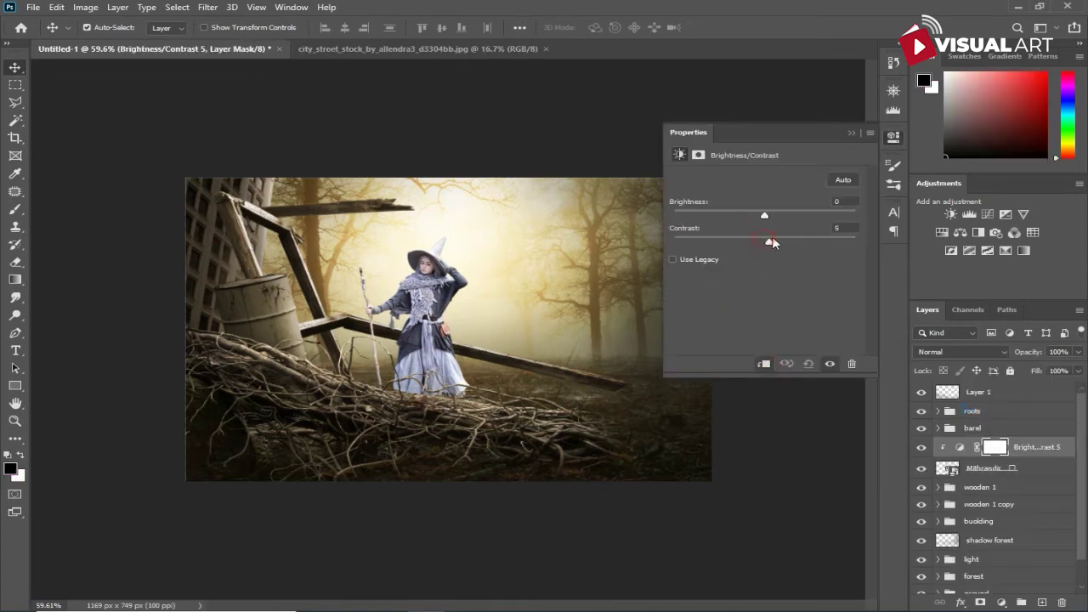
{"action": "left_click_drag", "start_coordinate": [764, 215], "coordinate": [752, 218]}
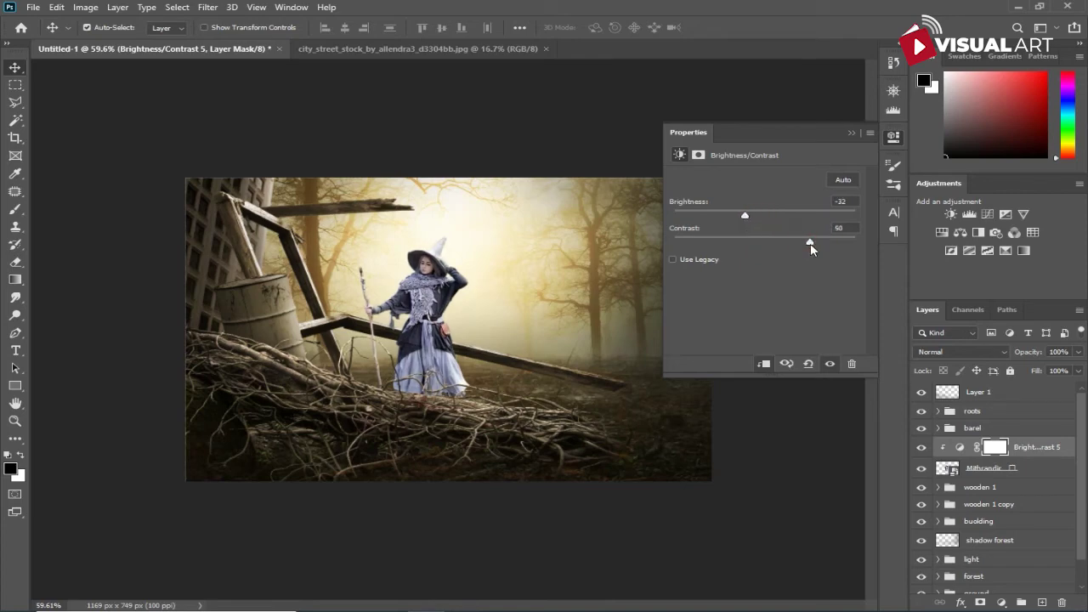
Add clipped Selective Color with Whites Cyan -69, Yellow +92, Black +71.
{"action": "left_click", "coordinate": [1004, 601]}
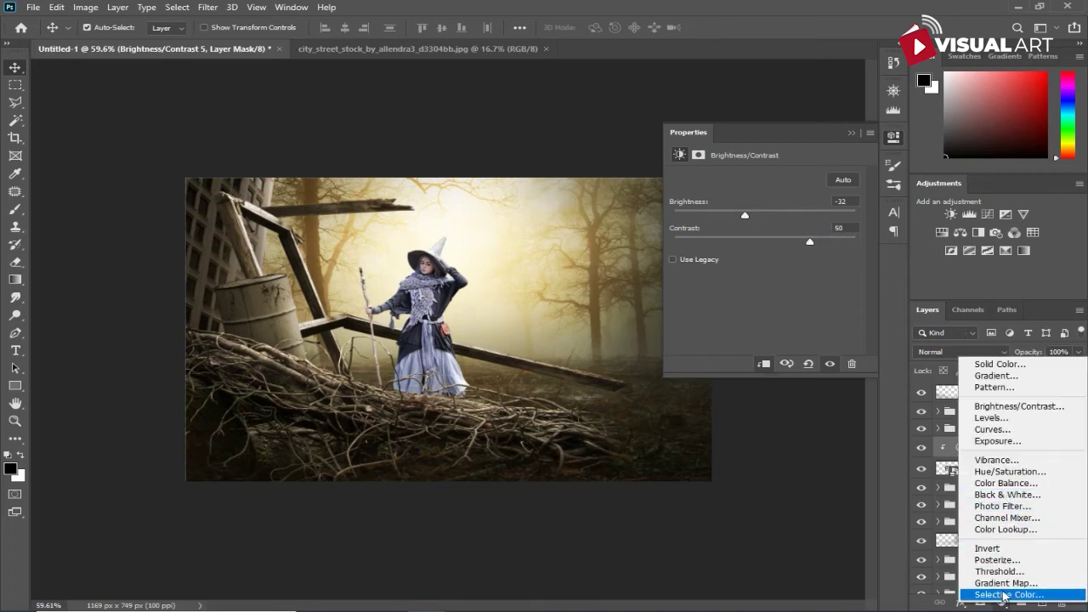
{"action": "left_click", "coordinate": [1003, 595]}
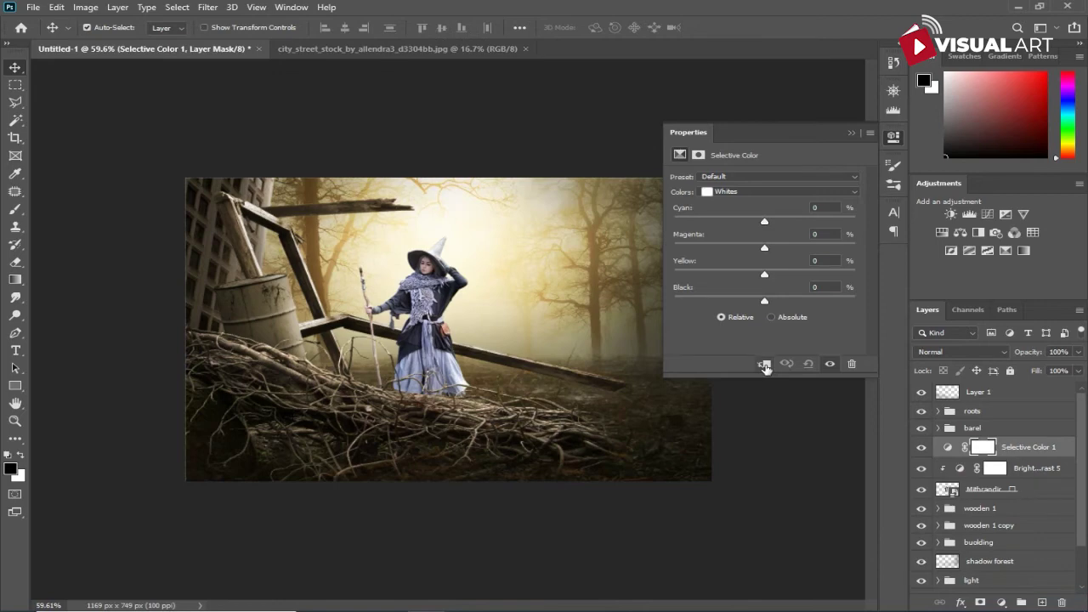
{"action": "left_click", "coordinate": [765, 365]}
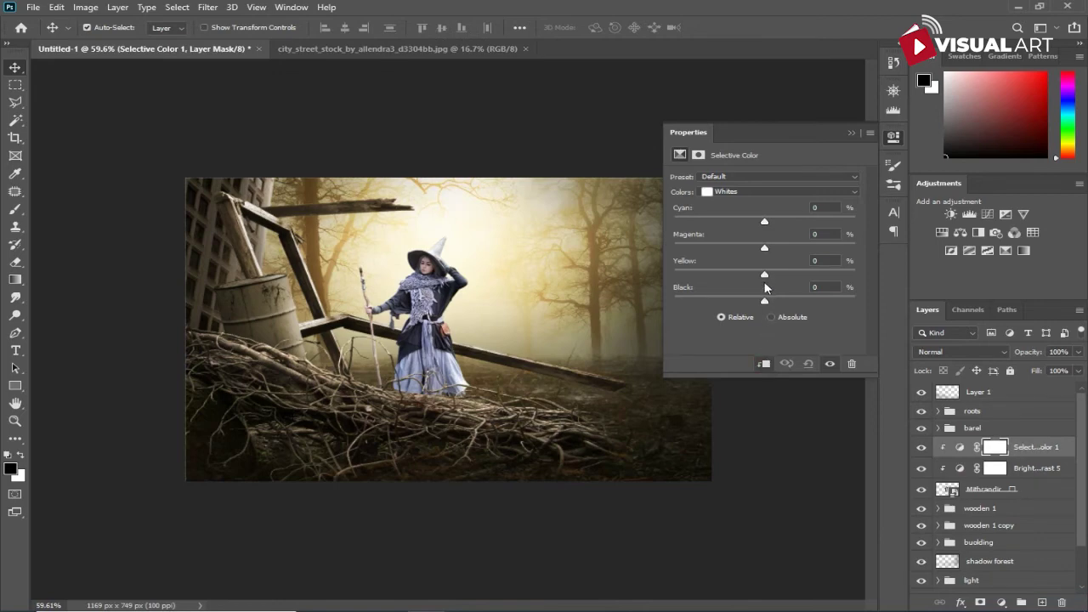
{"action": "left_click_drag", "start_coordinate": [764, 276], "coordinate": [781, 274]}
{"action": "mouse_move", "coordinate": [745, 222]}
{"action": "left_mouse_down"}
{"action": "mouse_move", "coordinate": [698, 222]}
{"action": "mouse_move", "coordinate": [703, 231]}
{"action": "left_mouse_up"}
{"action": "mouse_move", "coordinate": [765, 300]}
{"action": "left_mouse_down"}
{"action": "mouse_move", "coordinate": [799, 301]}
{"action": "mouse_move", "coordinate": [725, 303]}
{"action": "left_mouse_up"}
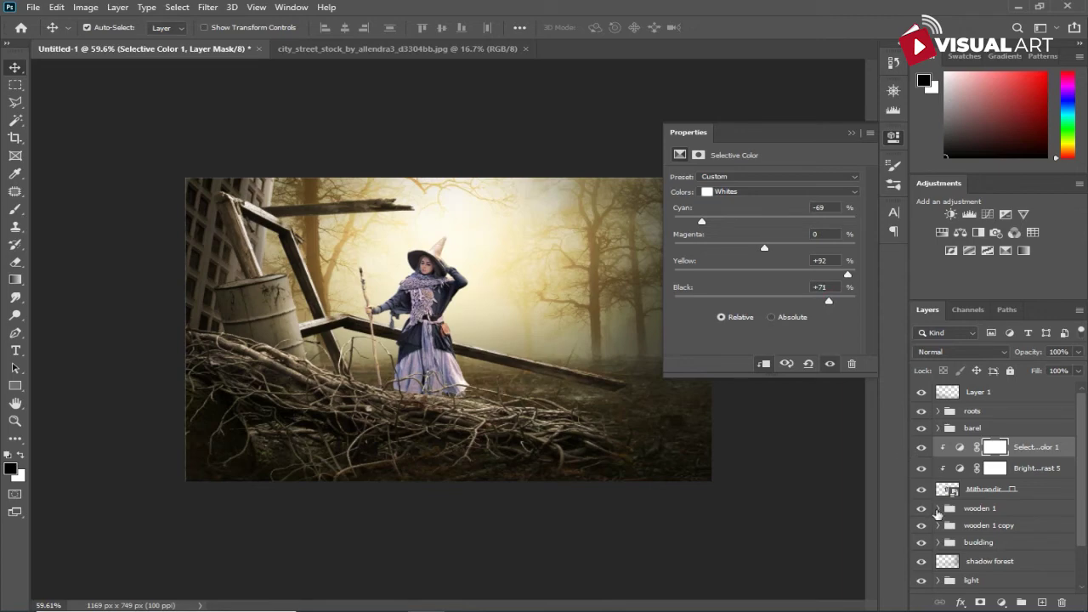
Add clipped Color Balance with midtones Cyan-Red +6 and Yellow-Blue -9.
{"action": "left_click", "coordinate": [994, 602]}
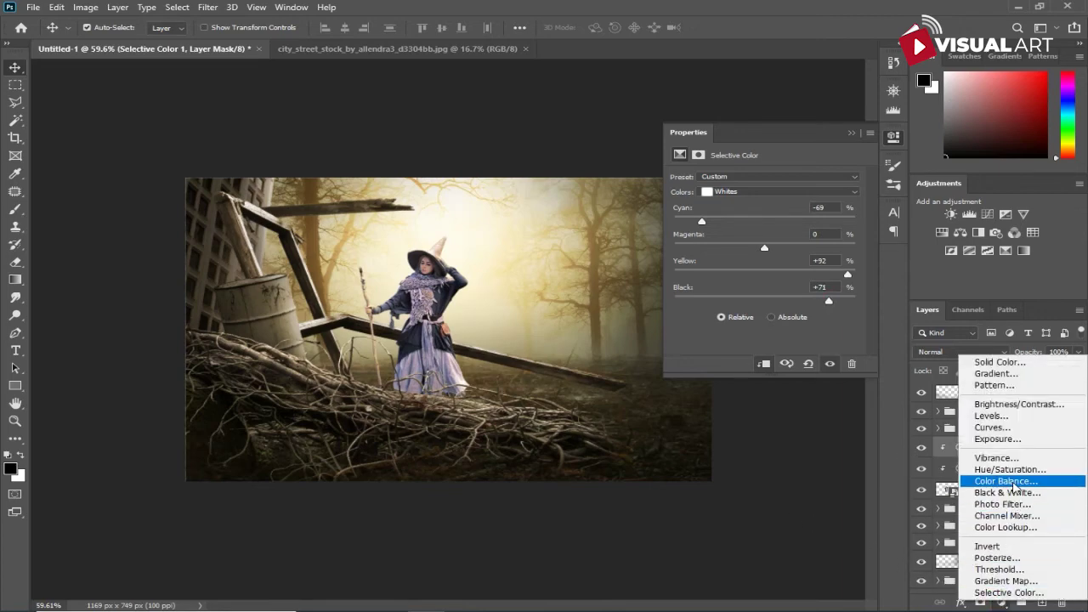
{"action": "left_click", "coordinate": [1014, 481]}
{"action": "left_click", "coordinate": [763, 364]}
{"action": "left_click_drag", "start_coordinate": [745, 257], "coordinate": [738, 250]}
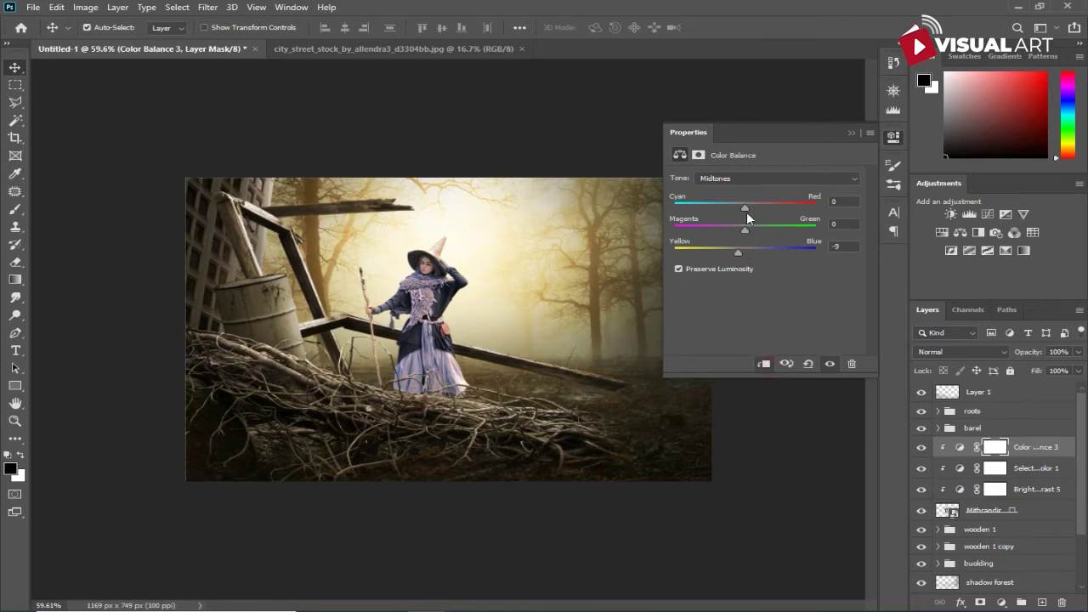
{"action": "left_click_drag", "start_coordinate": [746, 212], "coordinate": [749, 205]}
{"action": "left_click", "coordinate": [851, 133]}
{"action": "scroll", "coordinate": [609, 333], "scroll_direction": "up", "scroll_amount": 1}
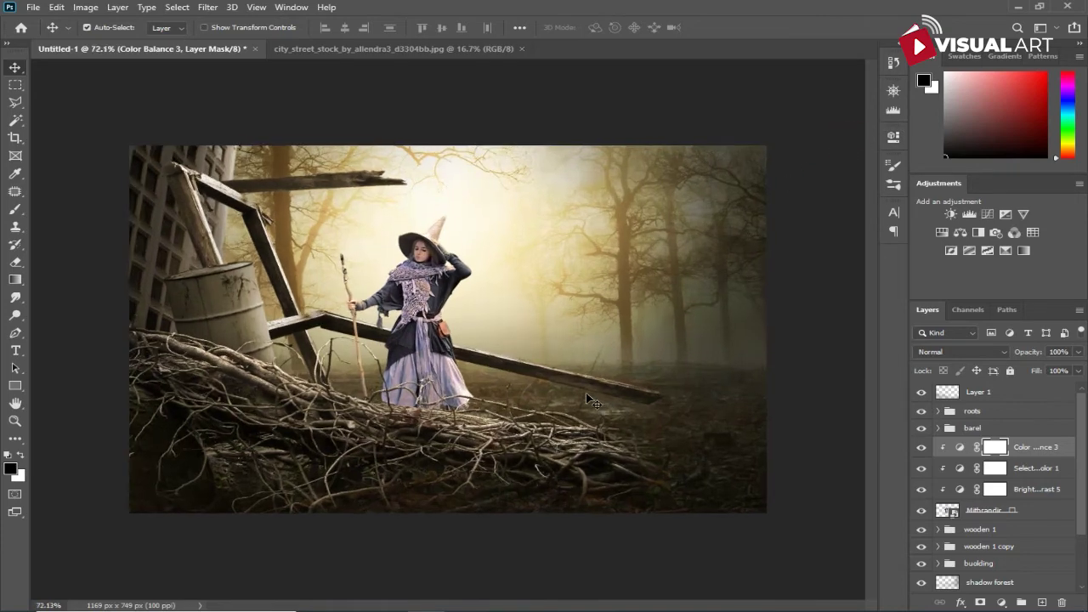
{"action": "scroll", "coordinate": [588, 401], "scroll_direction": "up", "scroll_amount": 2}
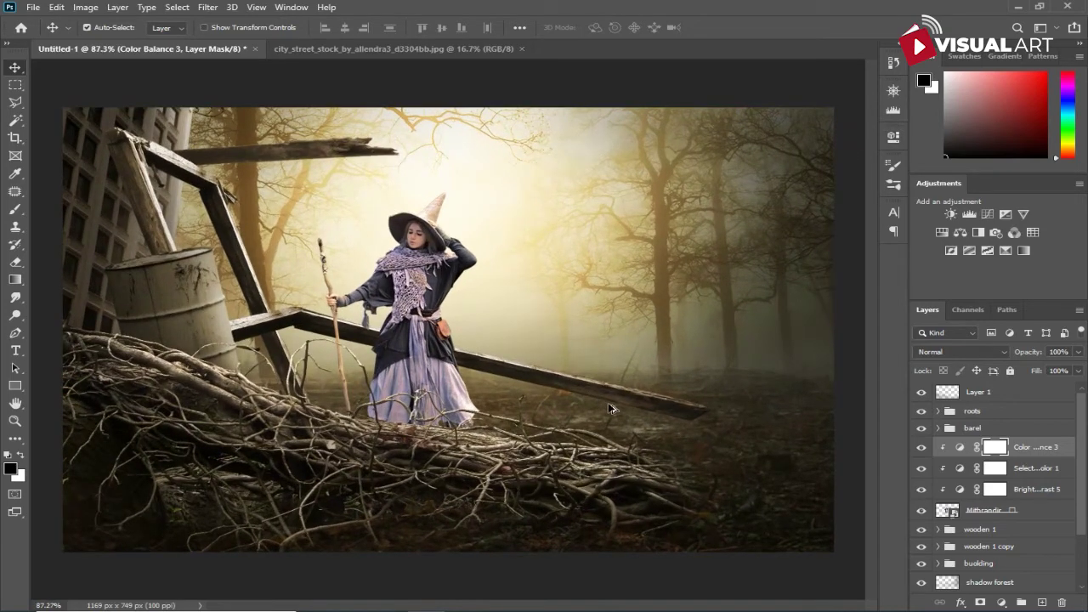
Give Mithrandir a pale yellow Color Dodge Inner Shadow: 60% opacity, 13% choke, 5 px size.
{"action": "left_click", "coordinate": [1025, 513]}
{"action": "left_click", "coordinate": [962, 601]}
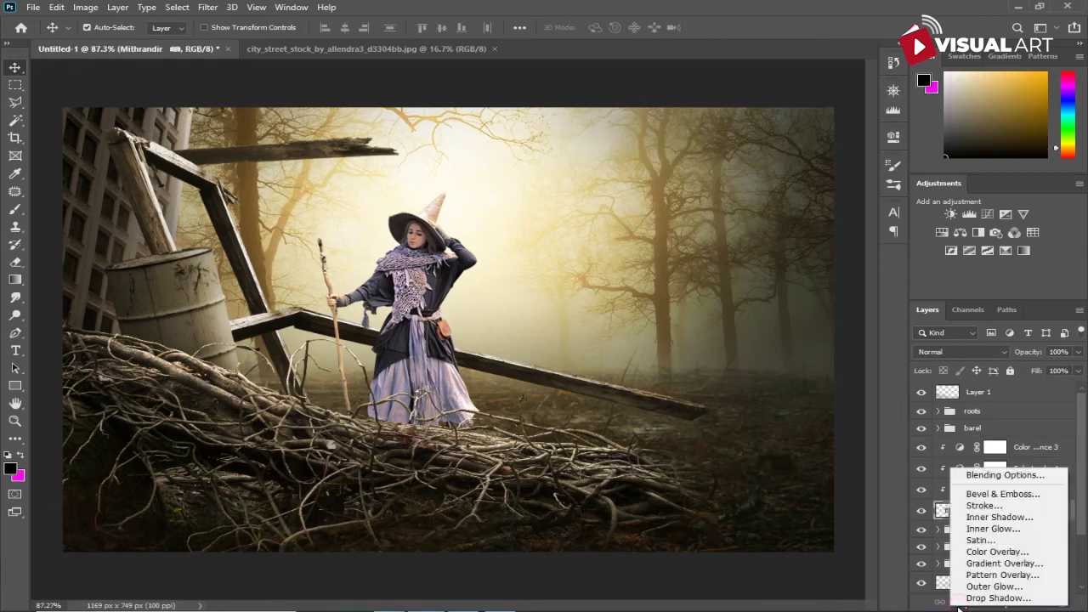
{"action": "left_click", "coordinate": [992, 519]}
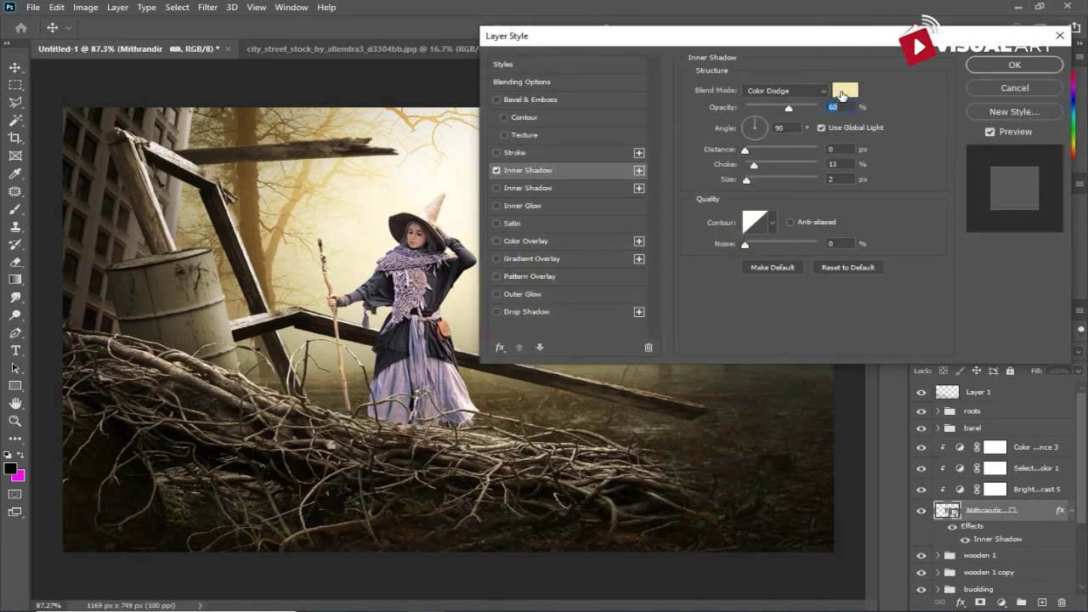
{"action": "left_click", "coordinate": [844, 91]}
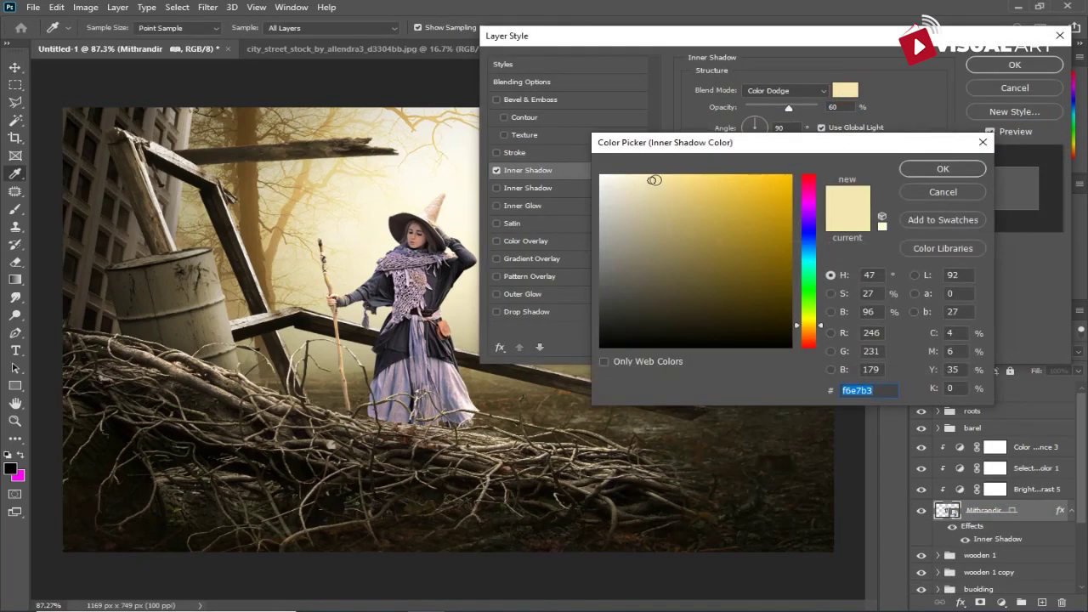
{"action": "left_click", "coordinate": [924, 171]}
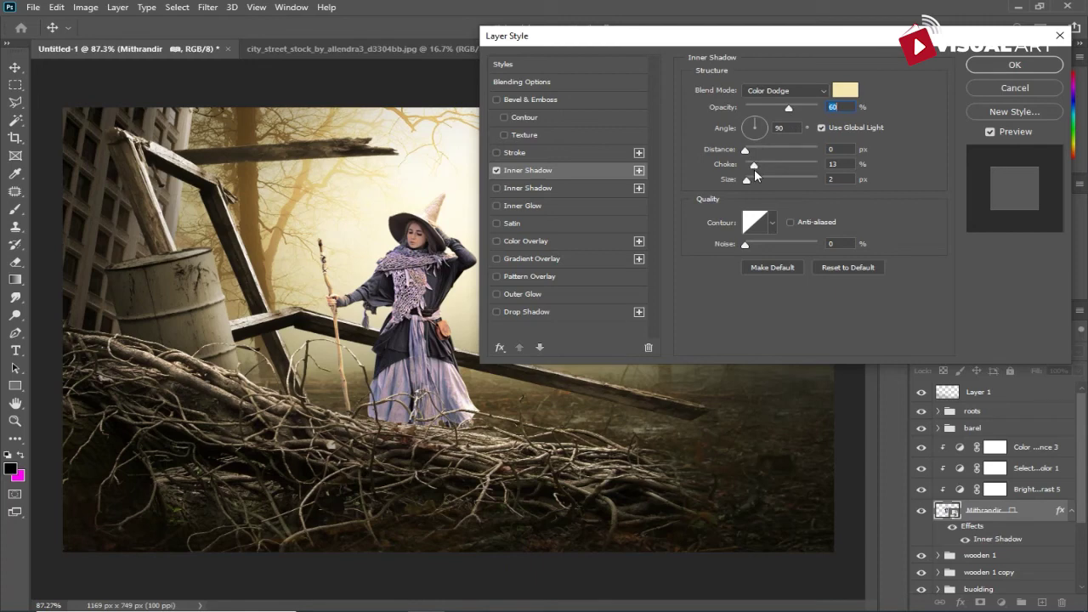
{"action": "left_click_drag", "start_coordinate": [748, 183], "coordinate": [750, 185]}
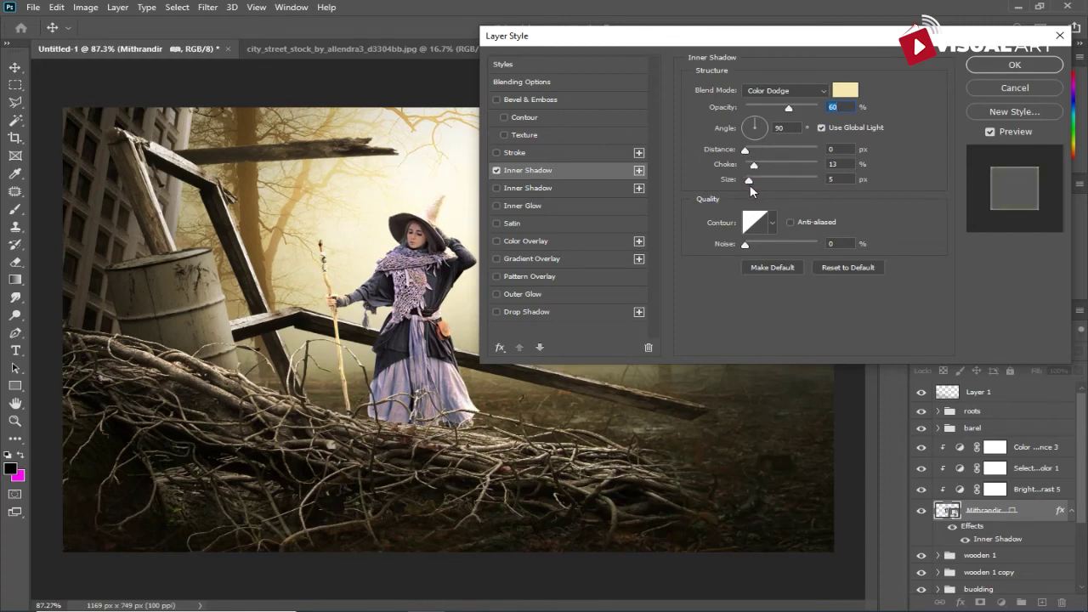
{"action": "left_click", "coordinate": [1047, 65]}
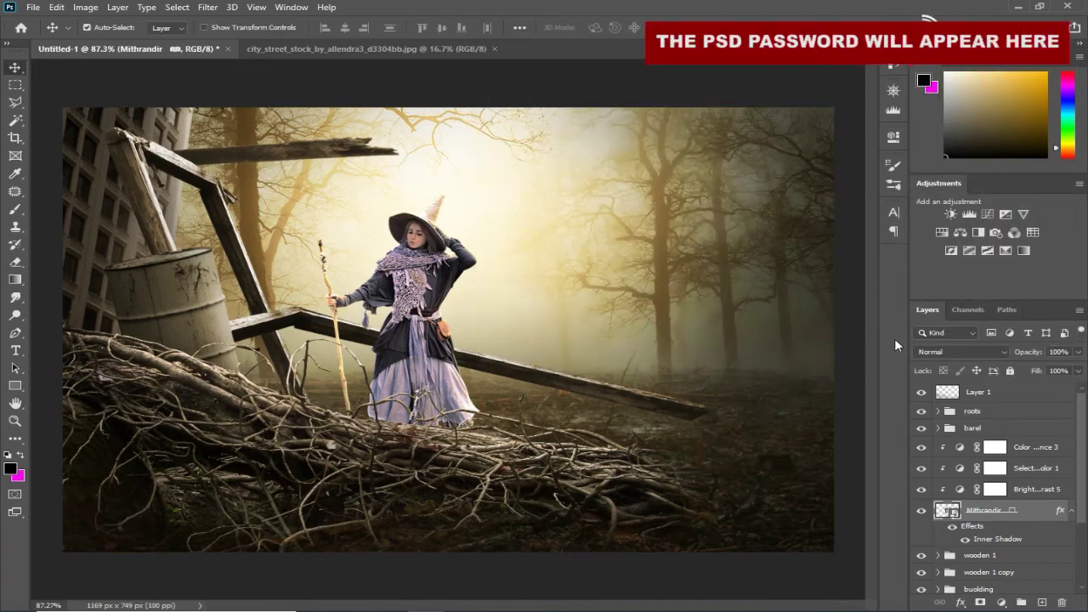
Add Layer 6 above the witch, set a 100 px brush, and add Layer 7.
{"action": "left_click", "coordinate": [1040, 603]}
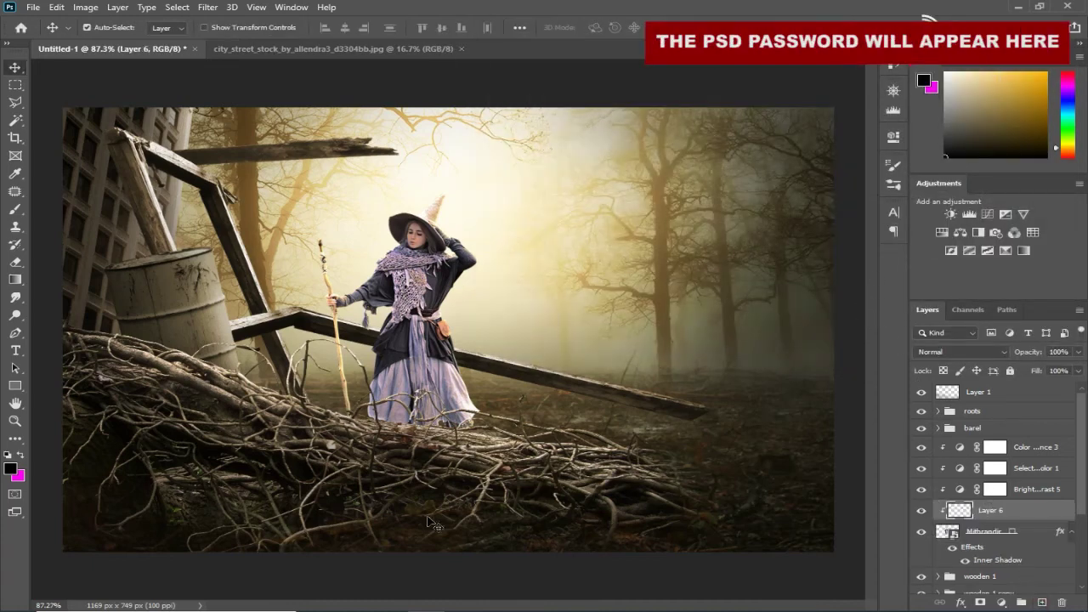
{"action": "left_click", "coordinate": [15, 209]}
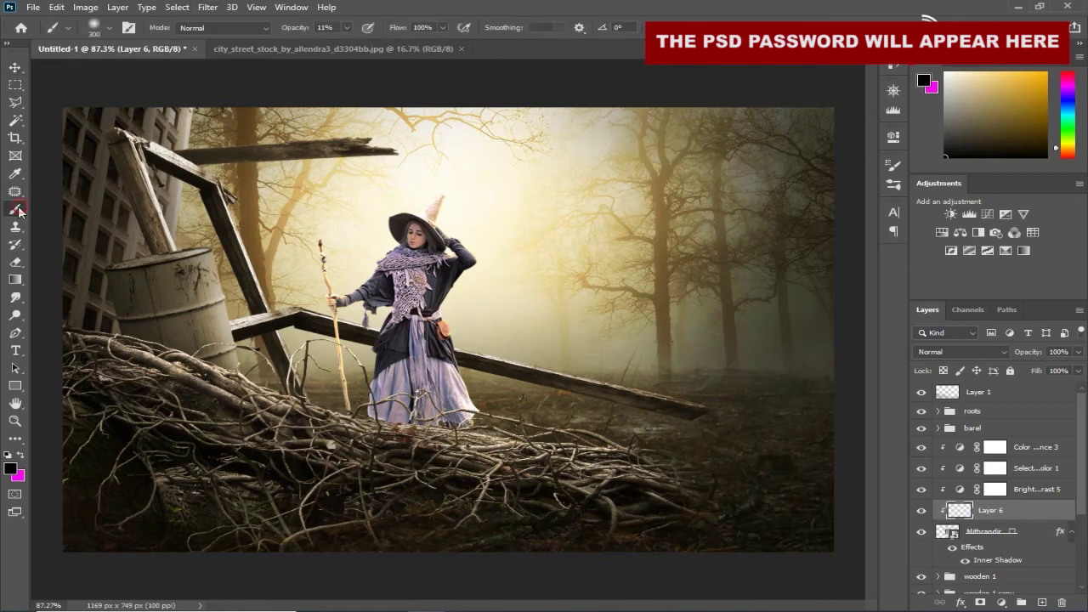
{"action": "key", "text": "bracketleft"}
{"action": "key", "text": "bracketleft"}
{"action": "key", "text": "bracketleft"}
{"action": "key", "text": "bracketleft"}
{"action": "key", "text": "bracketleft"}
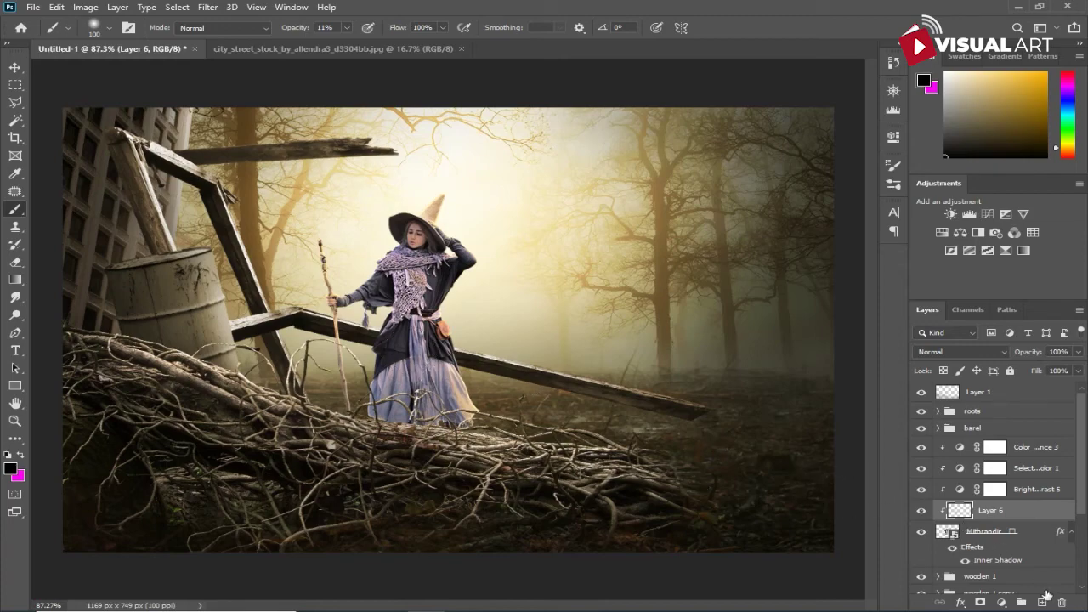
{"action": "left_click", "coordinate": [1044, 602]}
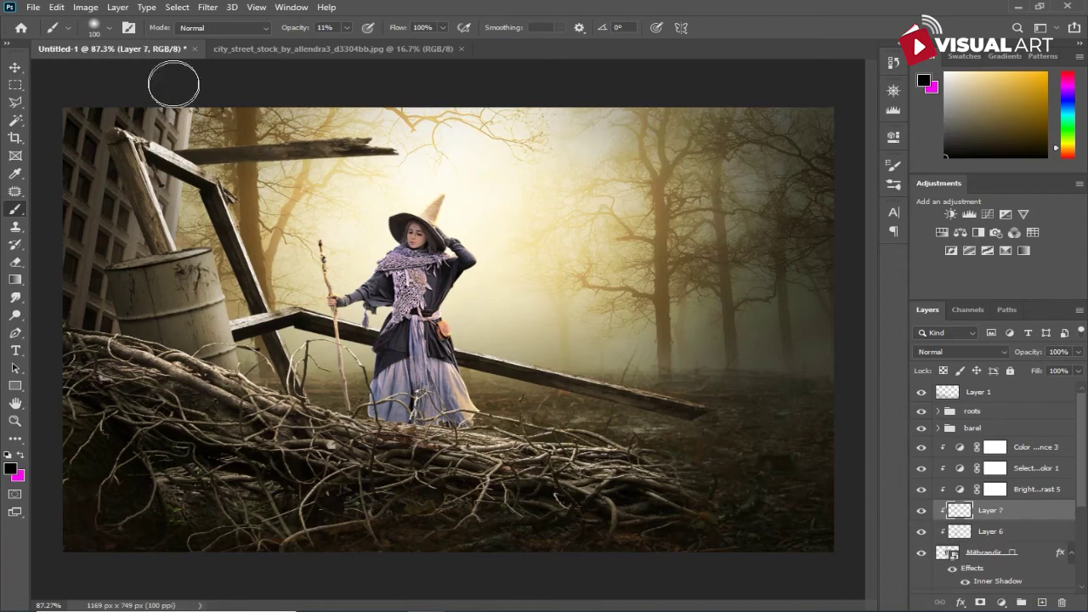
{"action": "left_click", "coordinate": [59, 7]}
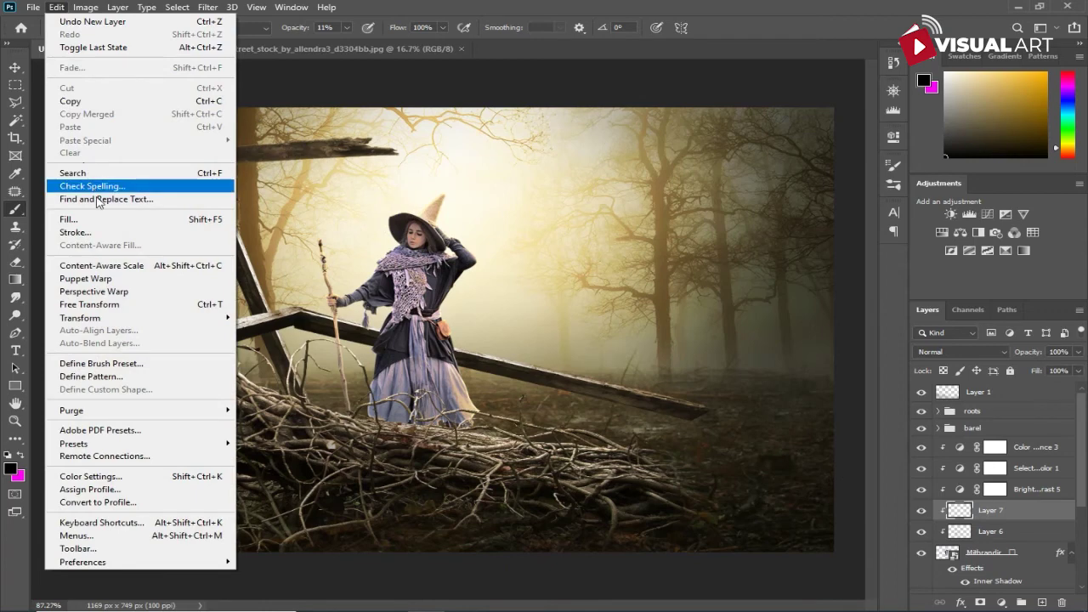
Fill Layer 7 with 50% gray, clip it to the witch, and set its blend mode to Overlay.
{"action": "left_click", "coordinate": [105, 223]}
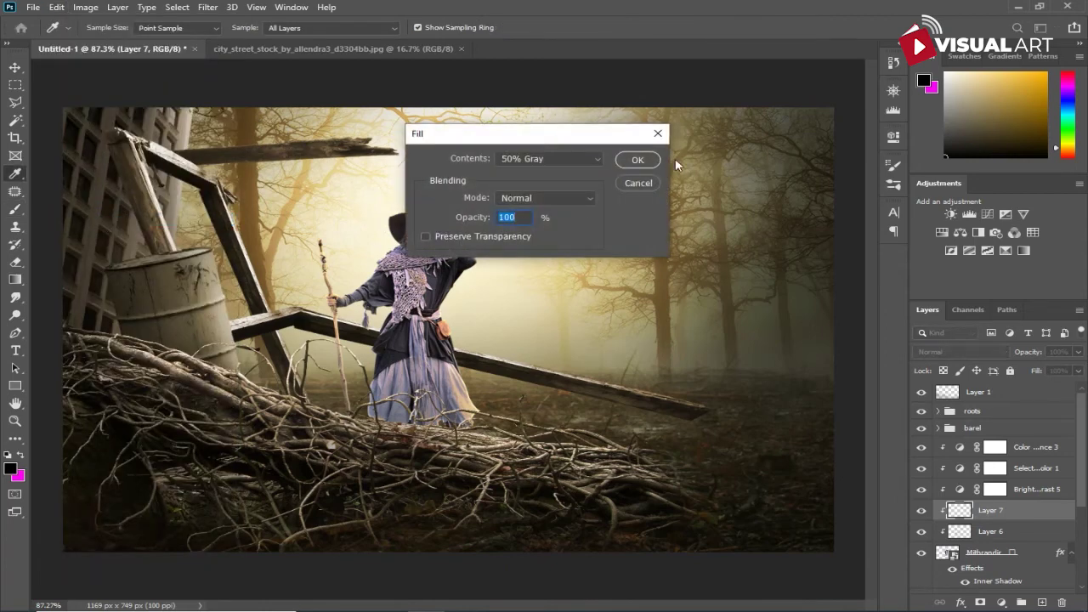
{"action": "left_click", "coordinate": [637, 160]}
{"action": "key", "text": "b"}
{"action": "left_click", "coordinate": [933, 352]}
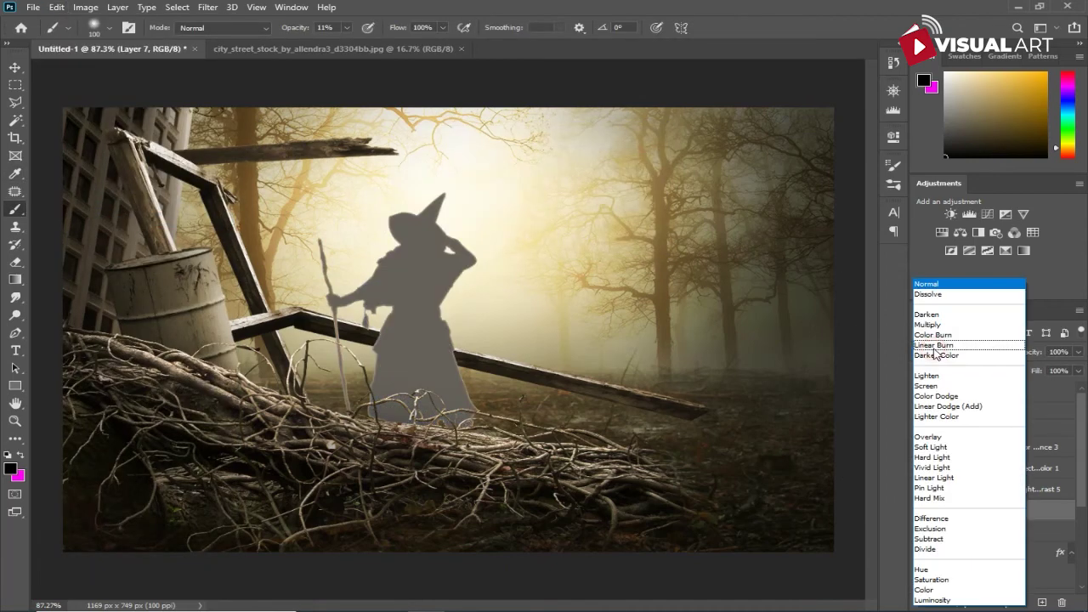
{"action": "left_click", "coordinate": [938, 437]}
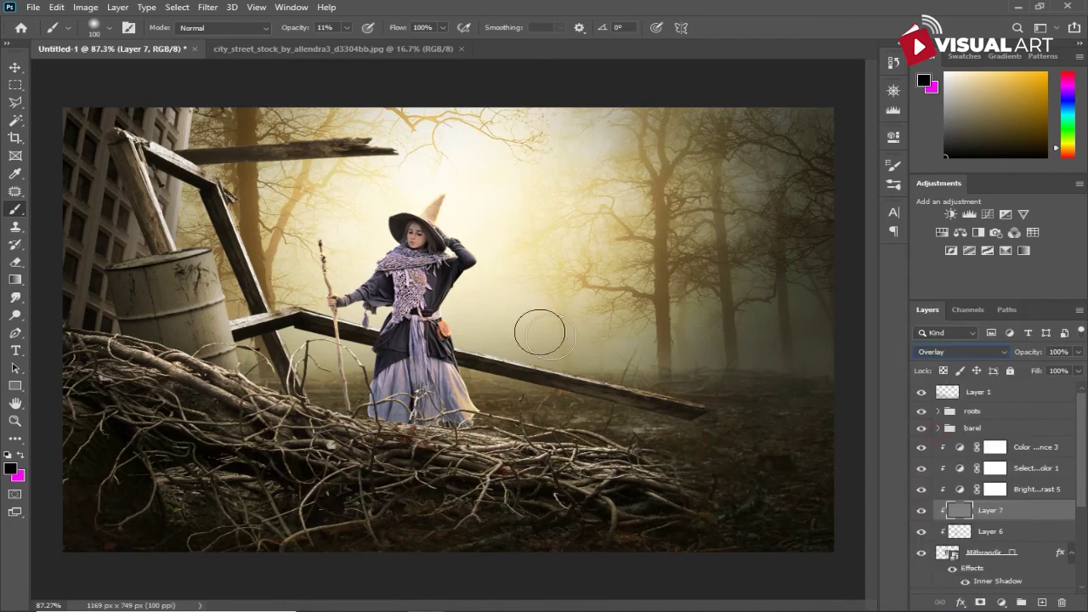
Paint light and shade over the witch's scarf and chest.
{"action": "mouse_move", "coordinate": [365, 294]}
{"action": "left_mouse_down"}
{"action": "mouse_move", "coordinate": [437, 284]}
{"action": "mouse_move", "coordinate": [474, 466]}
{"action": "left_mouse_up"}
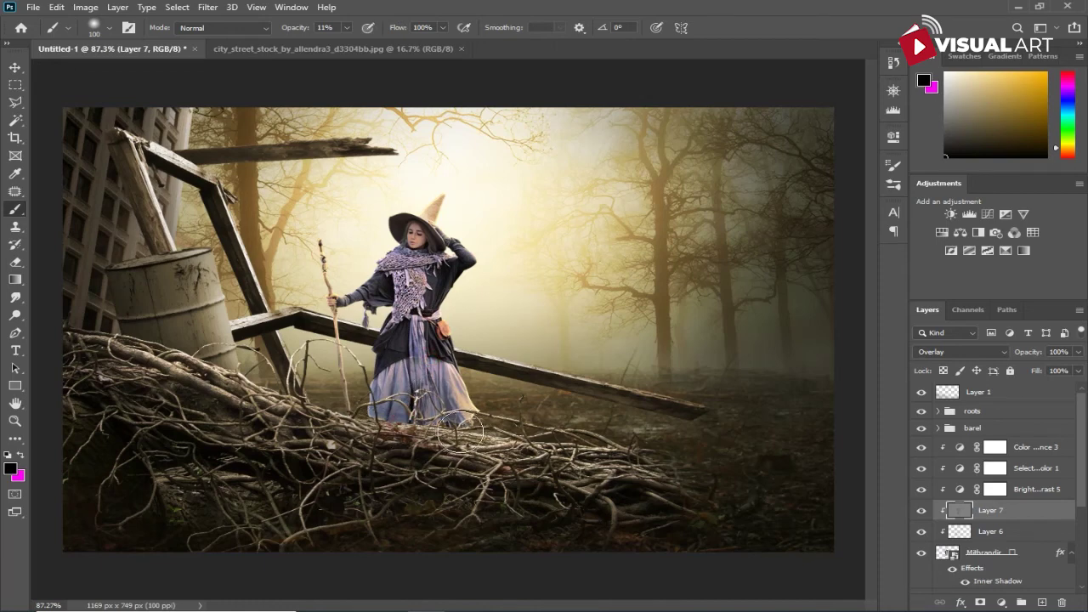
{"action": "scroll", "coordinate": [467, 442], "scroll_direction": "down", "scroll_amount": 2}
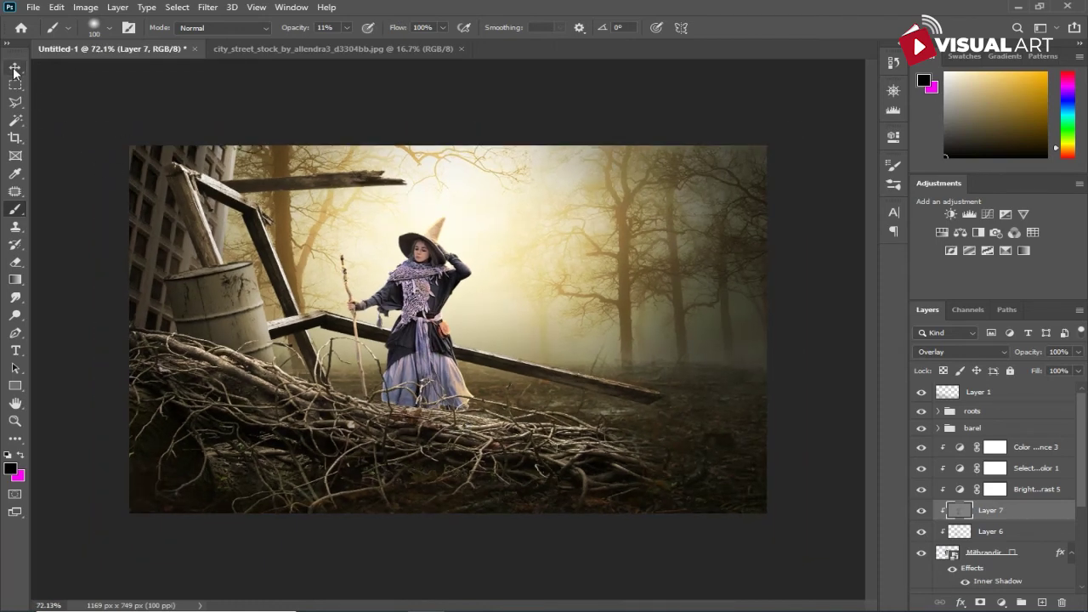
{"action": "left_click", "coordinate": [15, 68]}
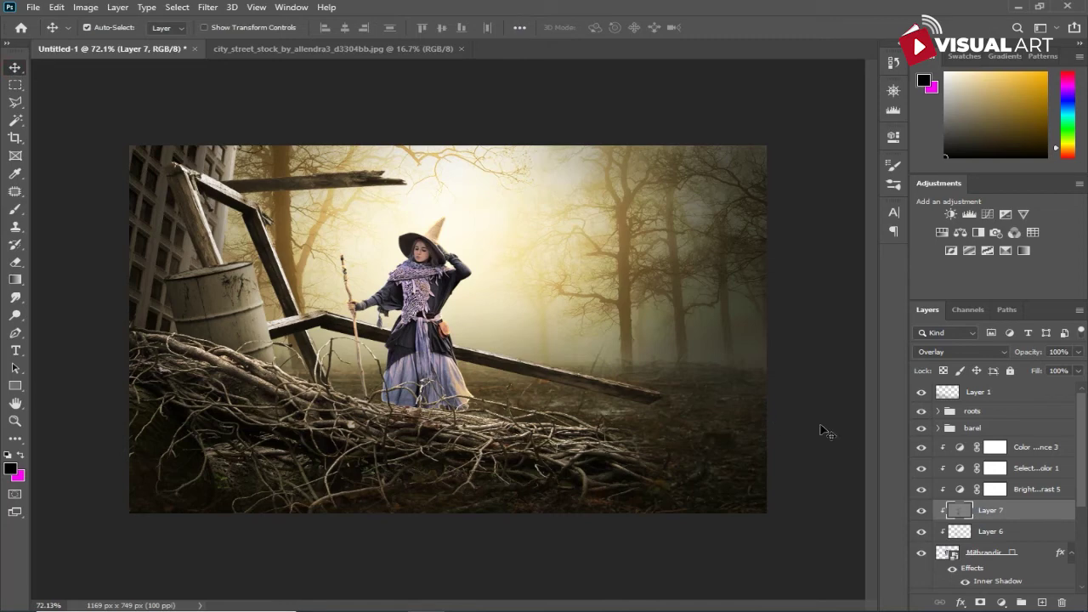
Group the layers from Color Balance 3 through Mithrandir into a group named 'model'.
{"action": "left_click", "coordinate": [1026, 553]}
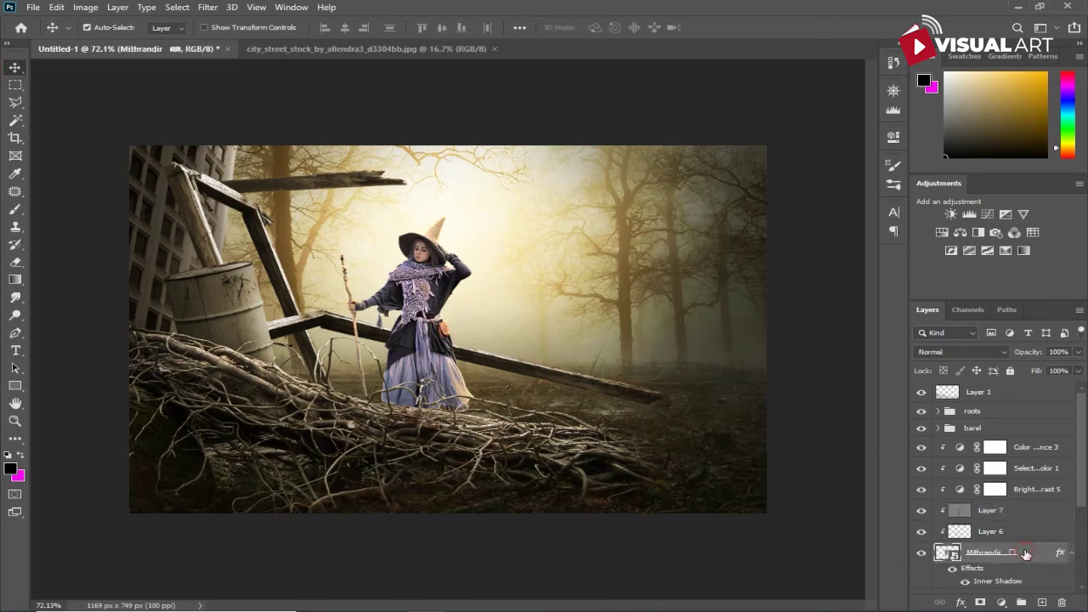
{"action": "left_click", "coordinate": [1031, 453], "text": "shift"}
{"action": "key", "text": "ctrl+g"}
{"action": "double_click", "coordinate": [978, 446]}
{"action": "type", "text": "model"}
{"action": "key", "text": "Return"}
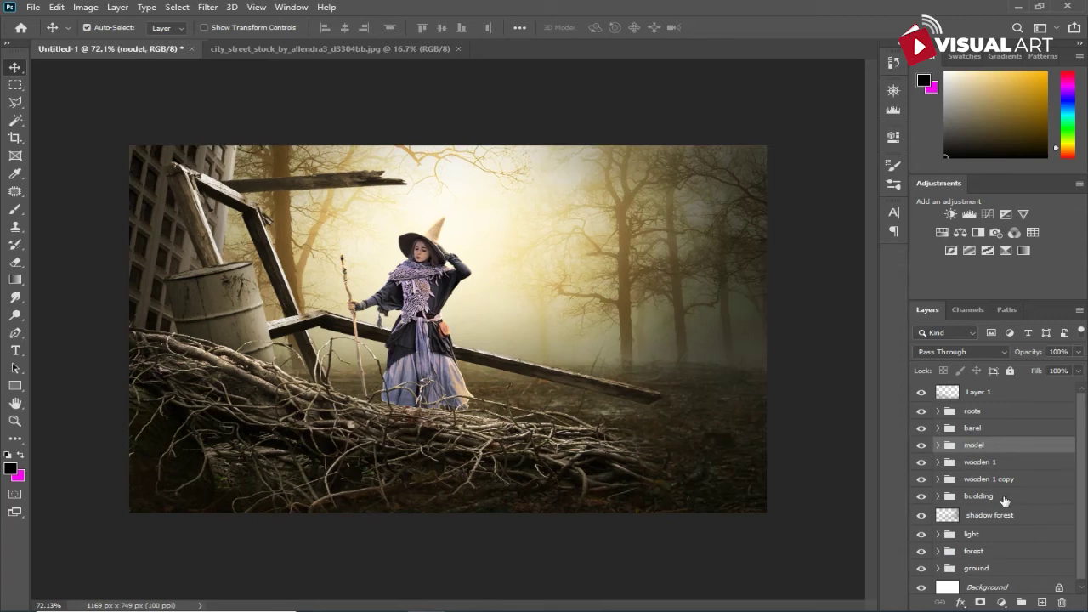
{"action": "left_click", "coordinate": [1027, 499]}
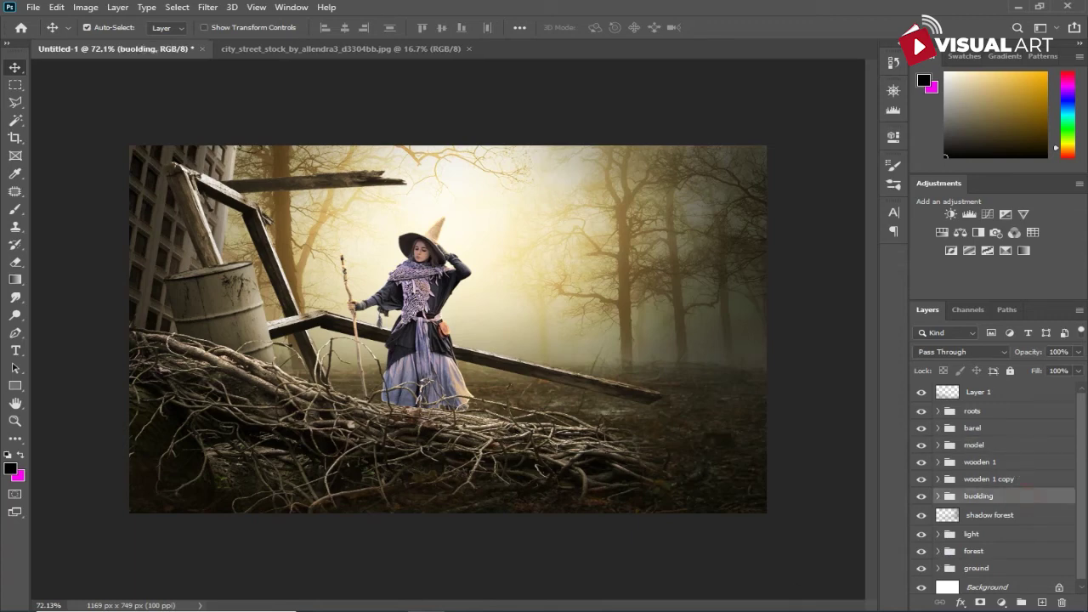
{"action": "left_click", "coordinate": [514, 610]}
Place the rusty car image at about 12.8% scale on the ground right of the witch.
{"action": "left_click_drag", "start_coordinate": [900, 306], "coordinate": [645, 498]}
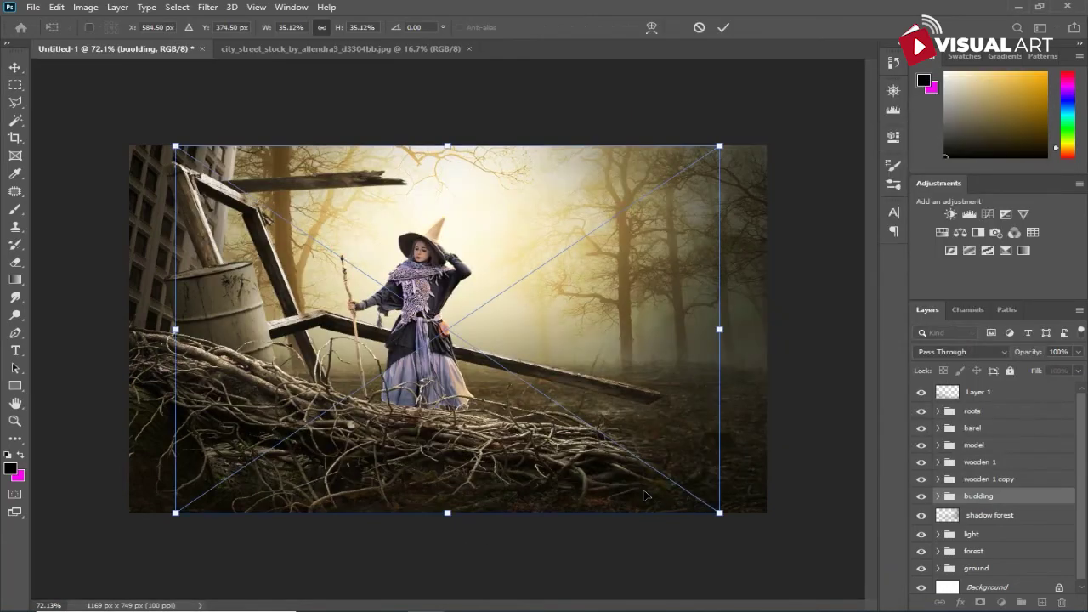
{"action": "left_click_drag", "start_coordinate": [540, 313], "coordinate": [684, 338]}
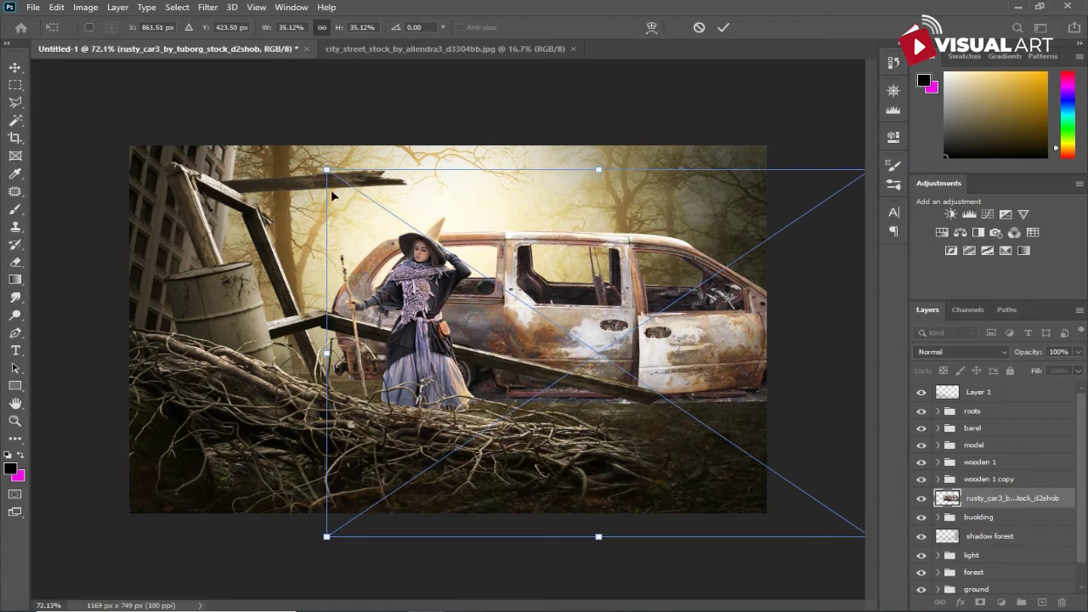
{"action": "left_click_drag", "start_coordinate": [326, 175], "coordinate": [695, 422]}
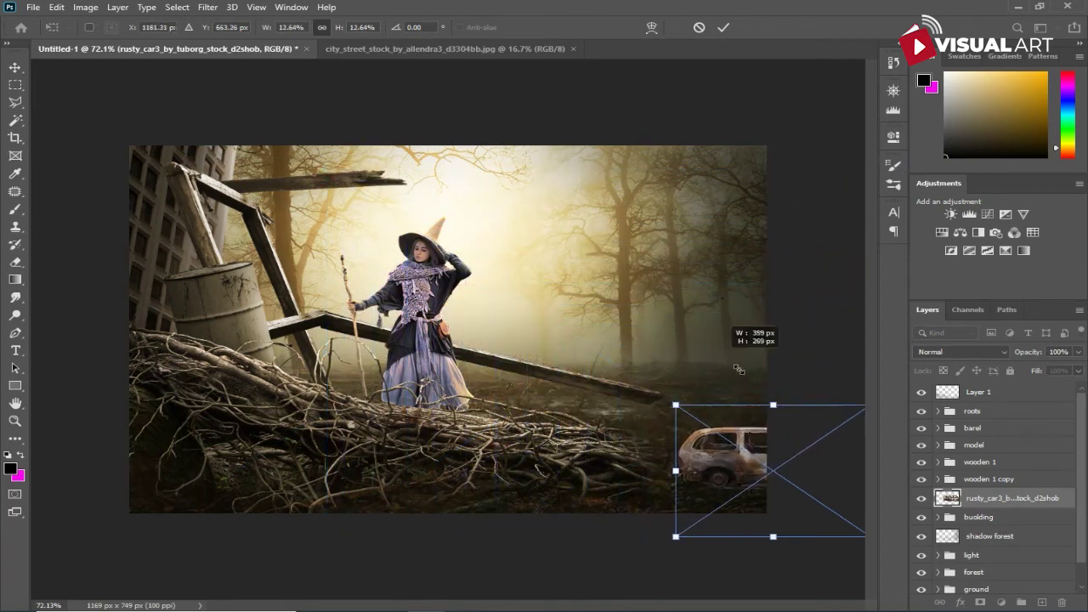
{"action": "left_click_drag", "start_coordinate": [782, 466], "coordinate": [682, 357]}
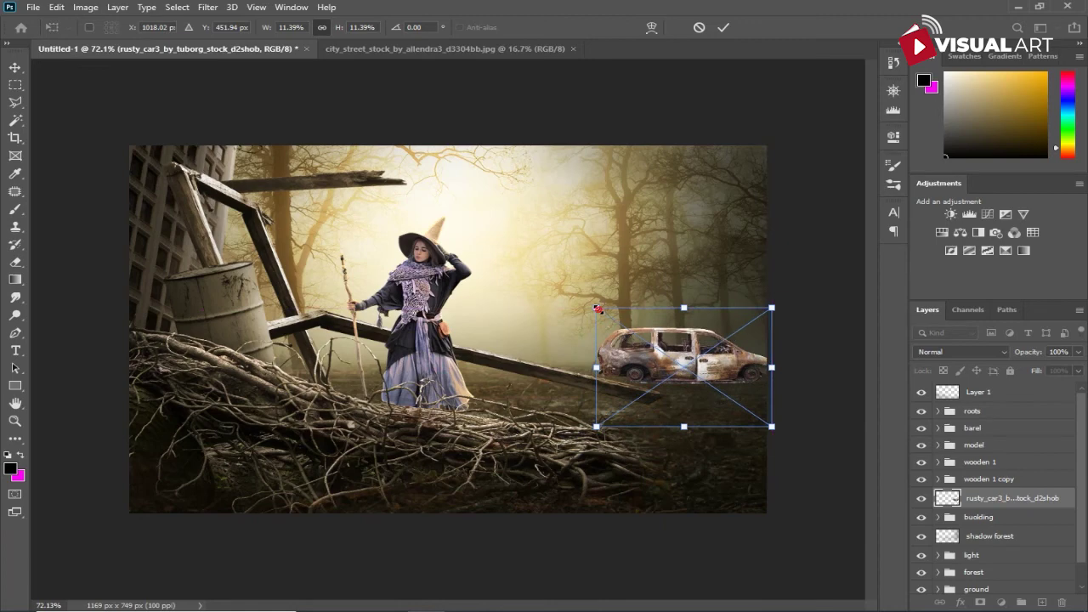
{"action": "left_click_drag", "start_coordinate": [598, 308], "coordinate": [578, 302]}
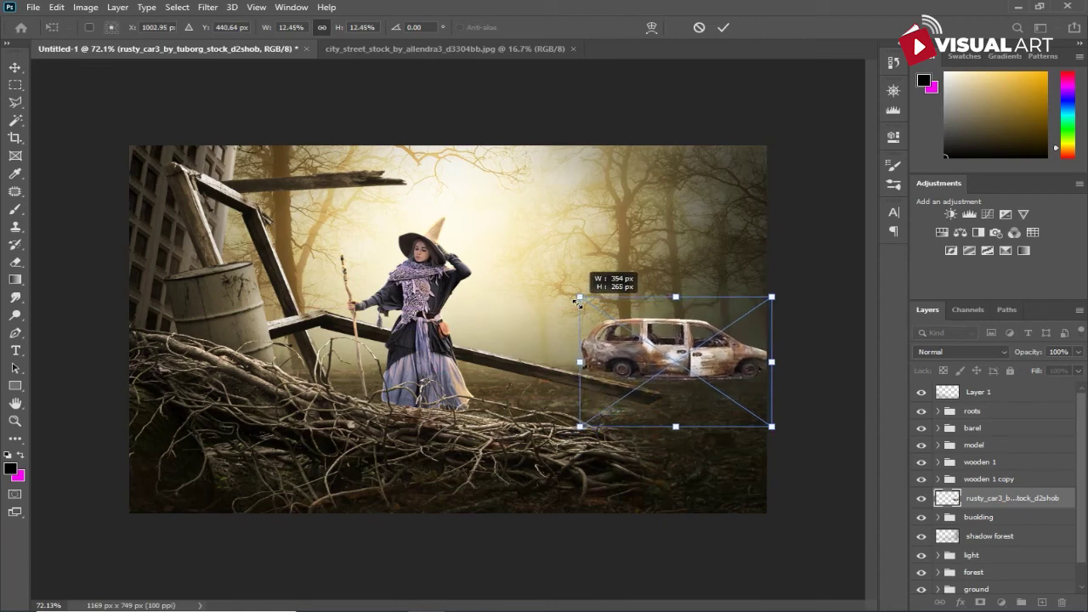
{"action": "left_click_drag", "start_coordinate": [578, 302], "coordinate": [575, 295]}
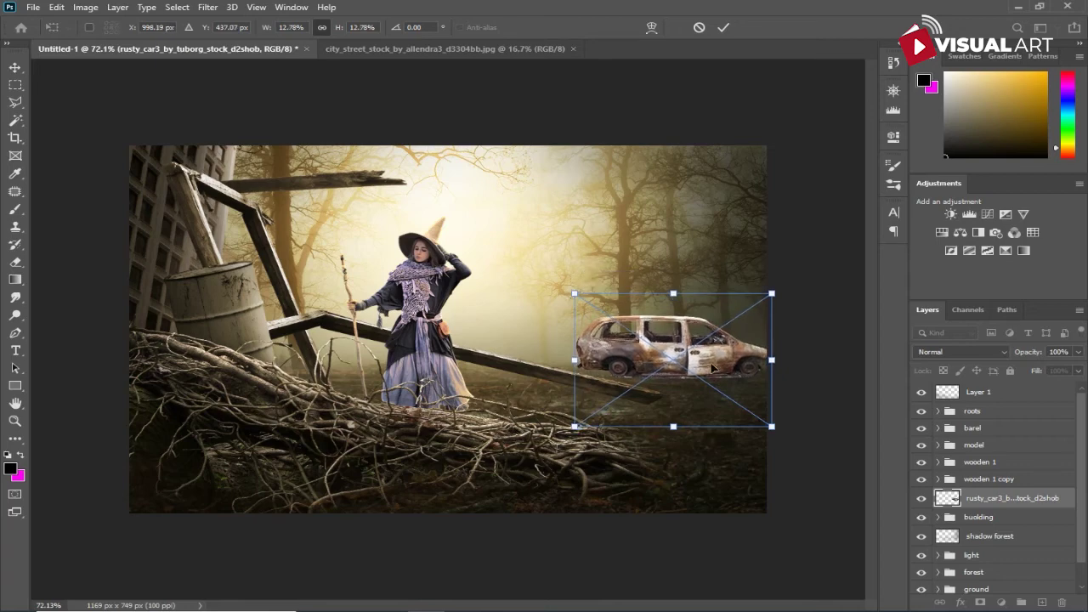
{"action": "key", "text": "Return"}
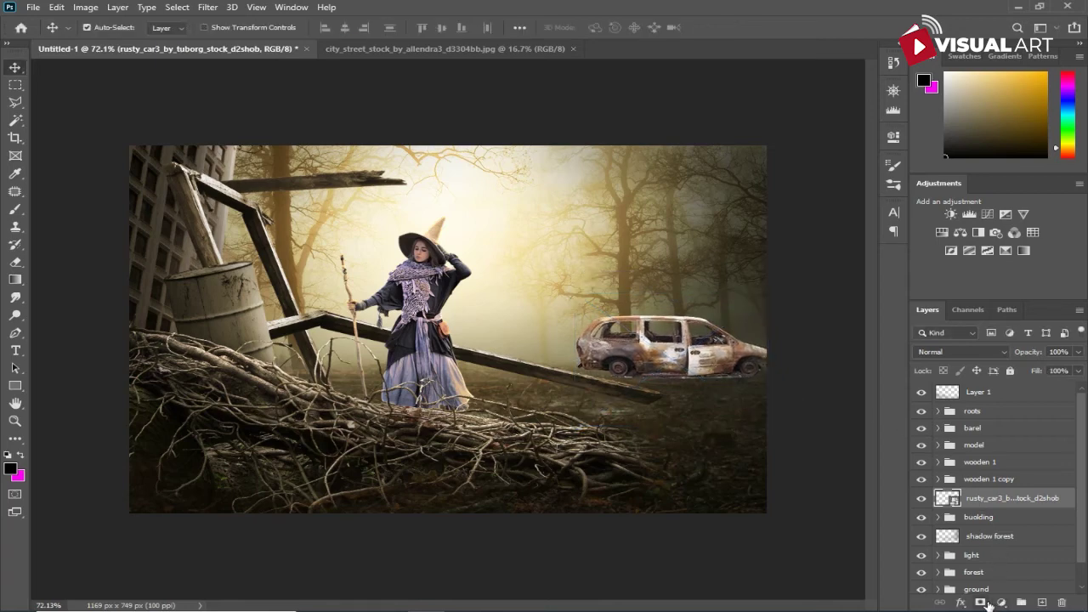
{"action": "left_click", "coordinate": [983, 601]}
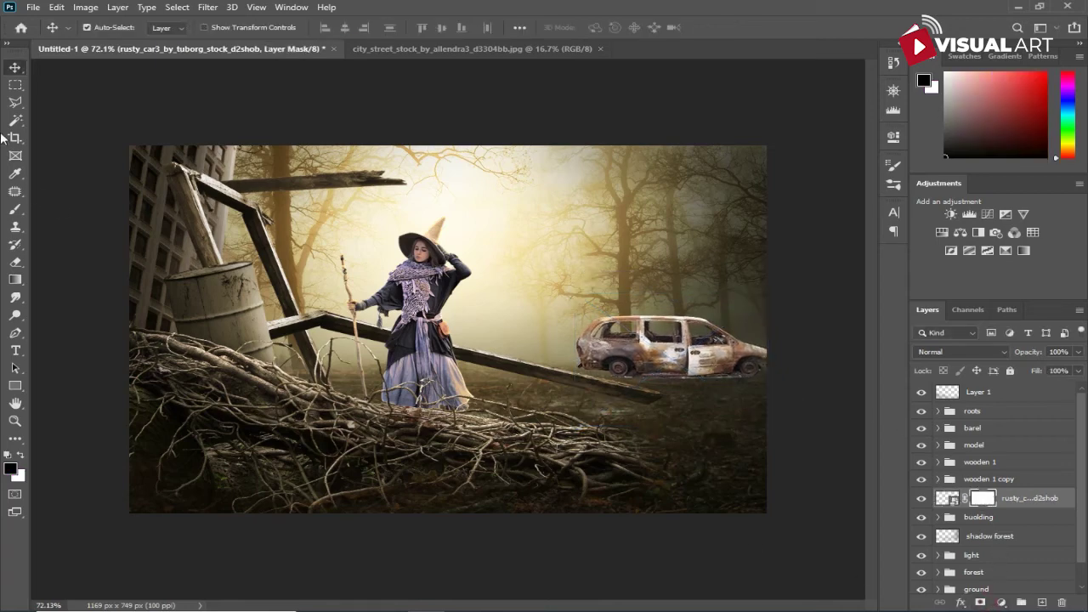
Paint black on the car's mask with a 125 px, 100% opacity brush to sink its wheels.
{"action": "left_click", "coordinate": [16, 208]}
{"action": "left_click", "coordinate": [621, 389]}
{"action": "key", "text": "bracketright"}
{"action": "left_click_drag", "start_coordinate": [298, 28], "coordinate": [444, 49]}
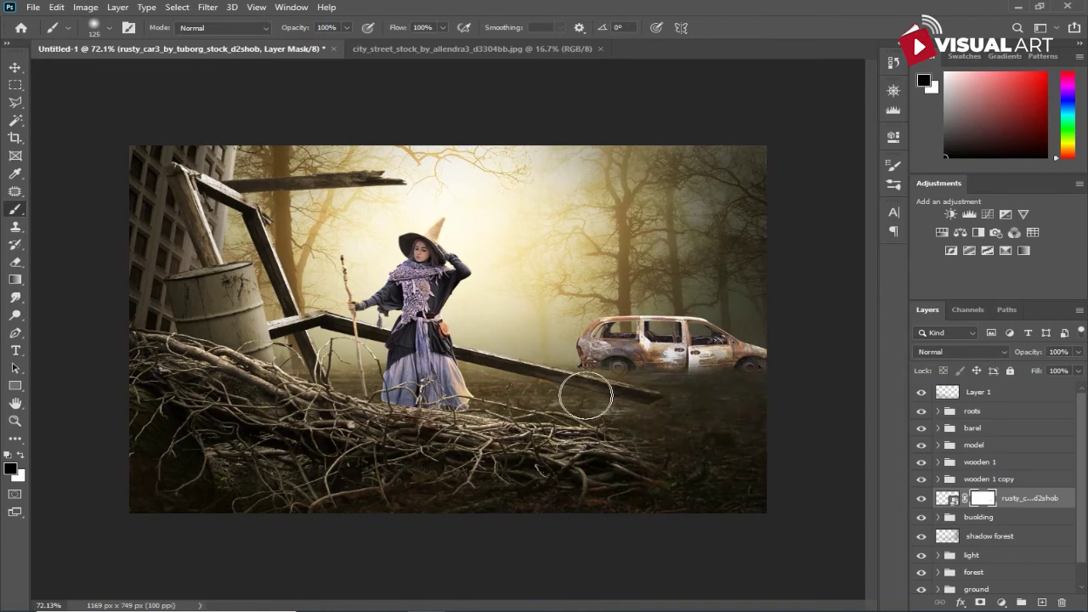
{"action": "left_click_drag", "start_coordinate": [623, 397], "coordinate": [804, 408]}
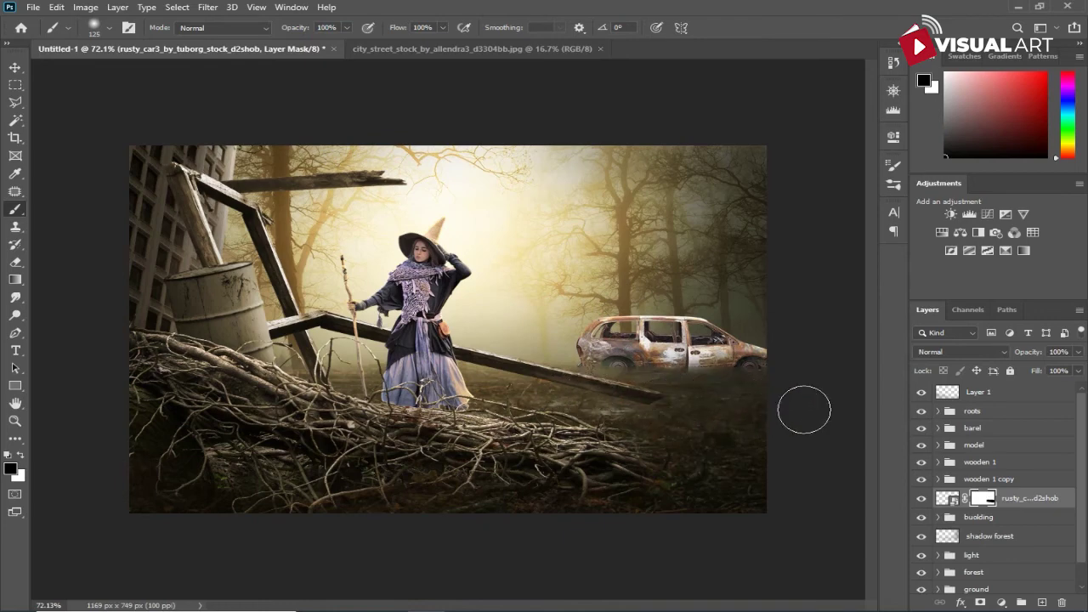
{"action": "left_click", "coordinate": [1003, 602]}
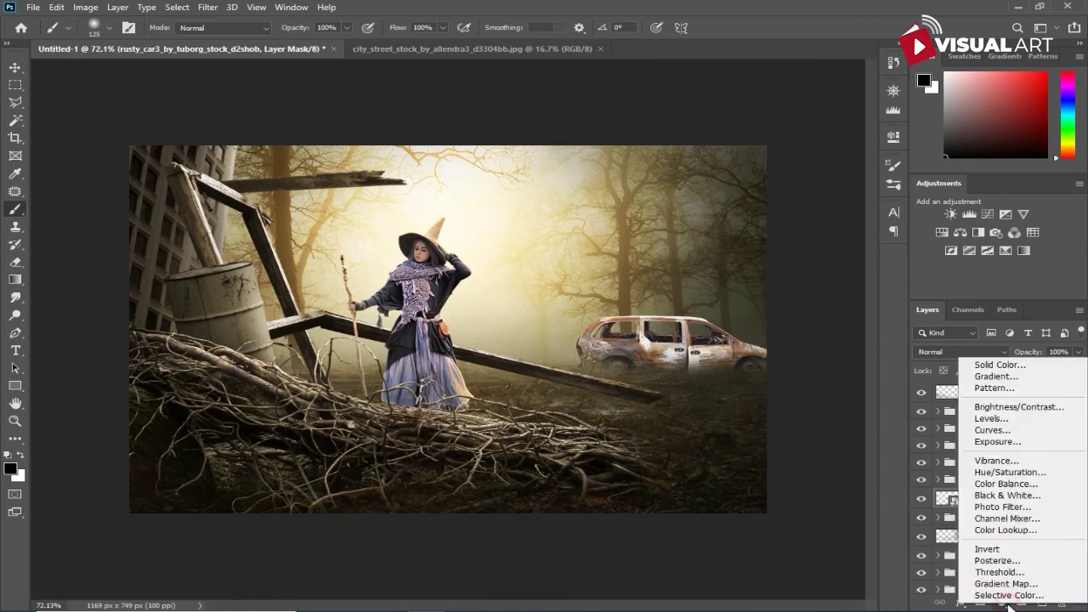
Add a Levels adjustment clipped to the car with output white lowered to 116.
{"action": "left_click", "coordinate": [1005, 419]}
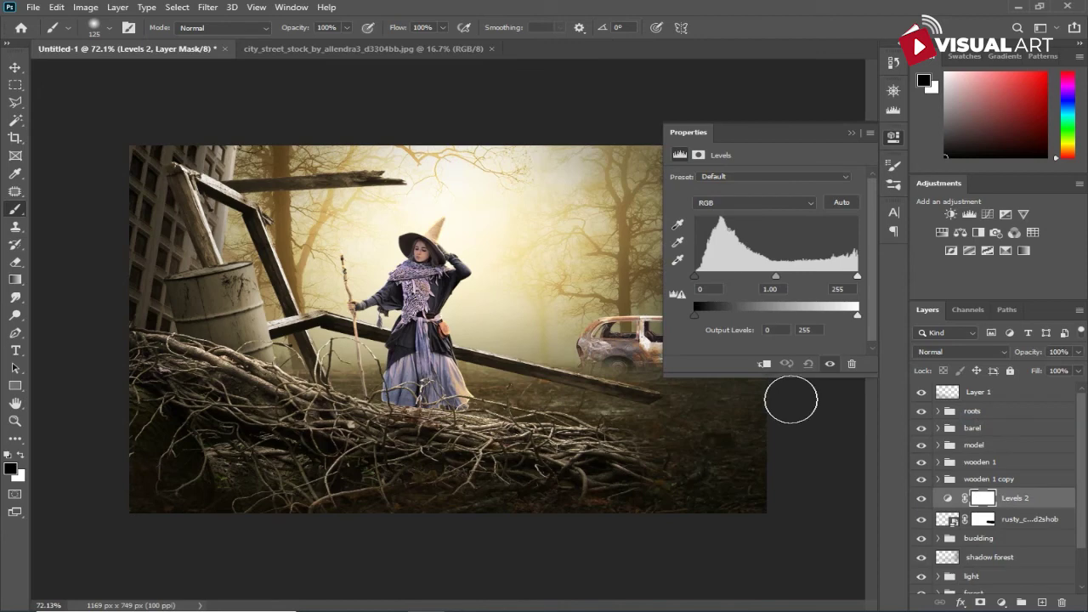
{"action": "left_click", "coordinate": [761, 366]}
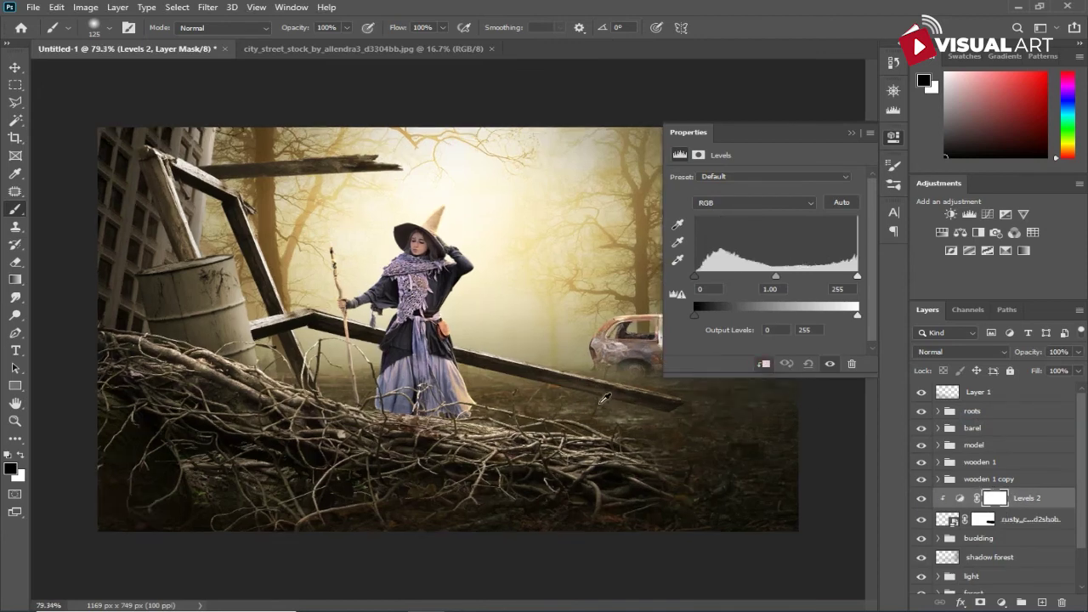
{"action": "scroll", "coordinate": [612, 381], "scroll_direction": "up", "scroll_amount": 2}
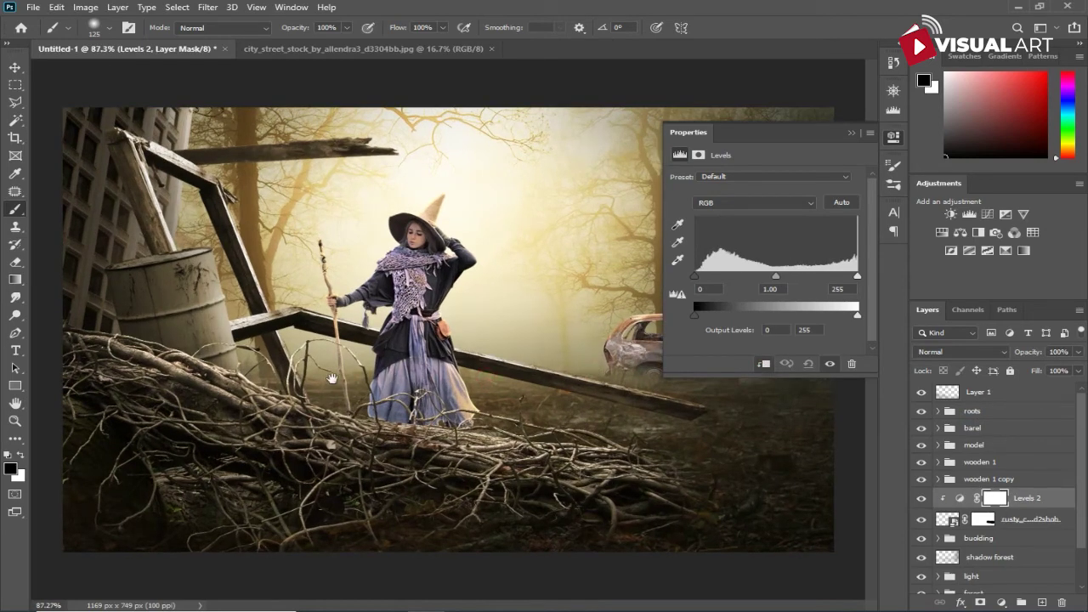
{"action": "scroll", "coordinate": [331, 379], "scroll_direction": "up", "scroll_amount": 1}
{"action": "left_click_drag", "start_coordinate": [413, 381], "coordinate": [328, 388]}
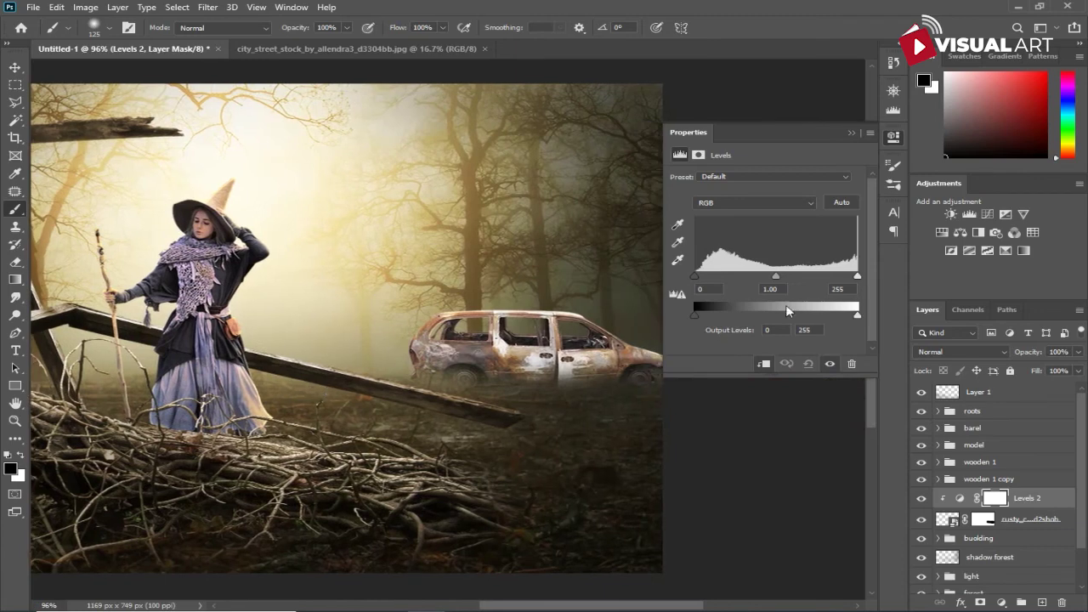
{"action": "left_click_drag", "start_coordinate": [854, 317], "coordinate": [778, 325]}
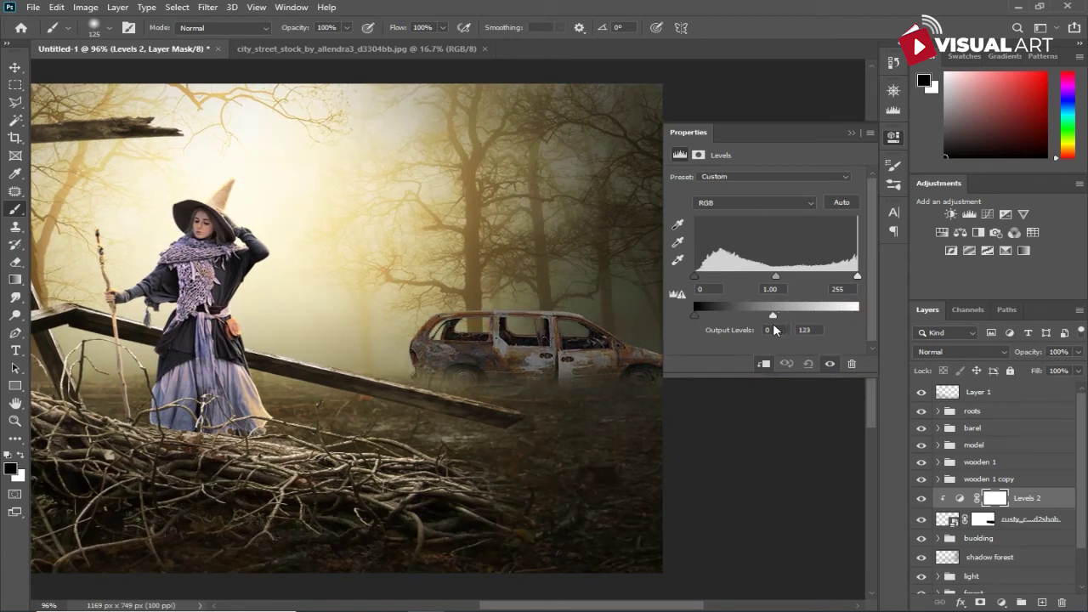
{"action": "left_click", "coordinate": [852, 135]}
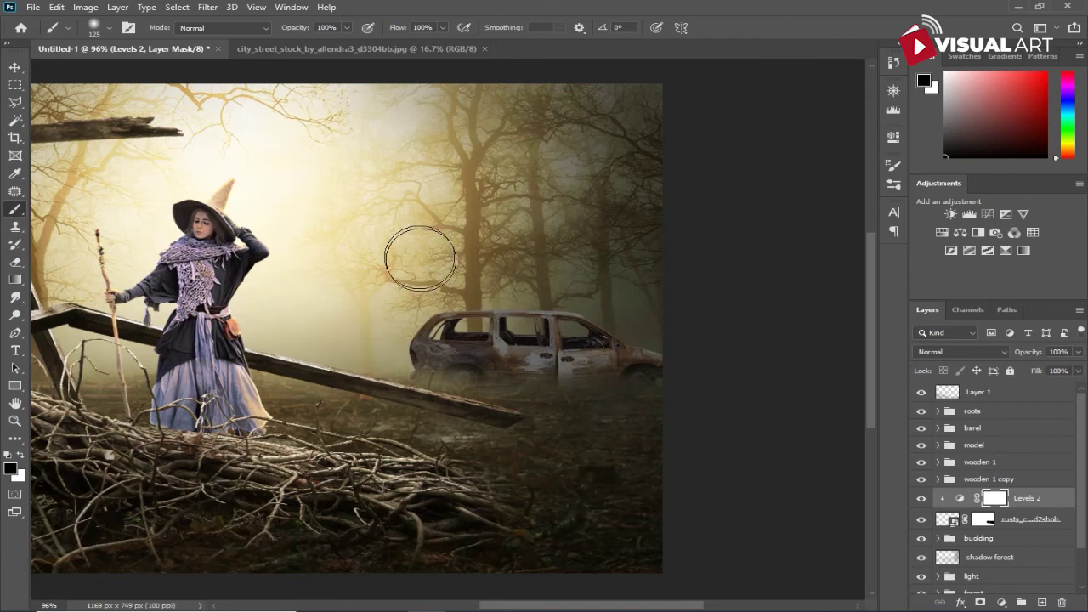
Paint on the Levels mask to remove part of the darkening on the car.
{"action": "left_click_drag", "start_coordinate": [420, 301], "coordinate": [376, 315]}
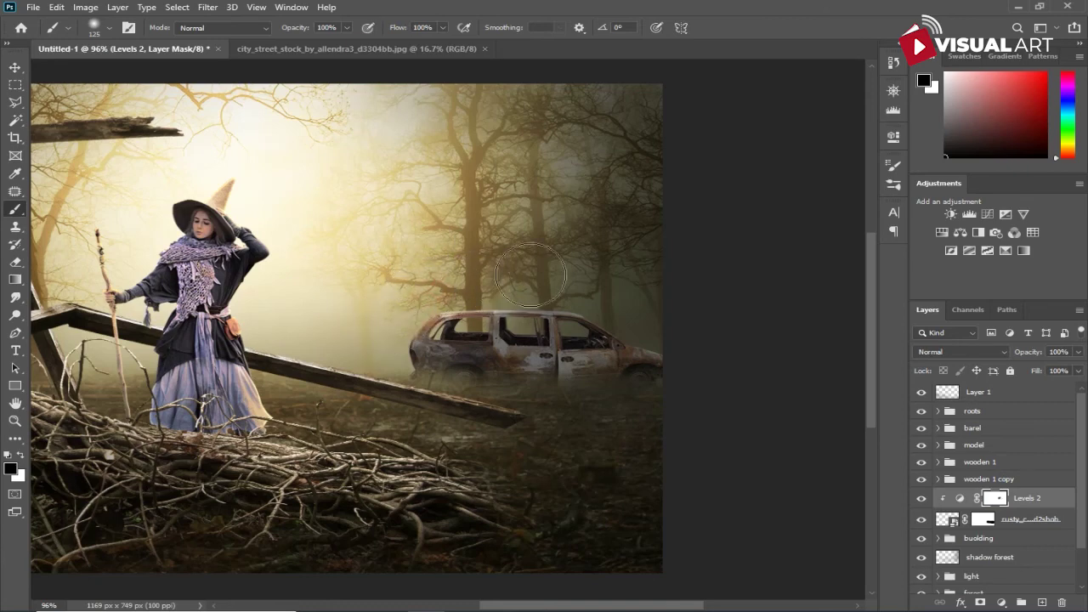
{"action": "left_click_drag", "start_coordinate": [376, 340], "coordinate": [379, 343]}
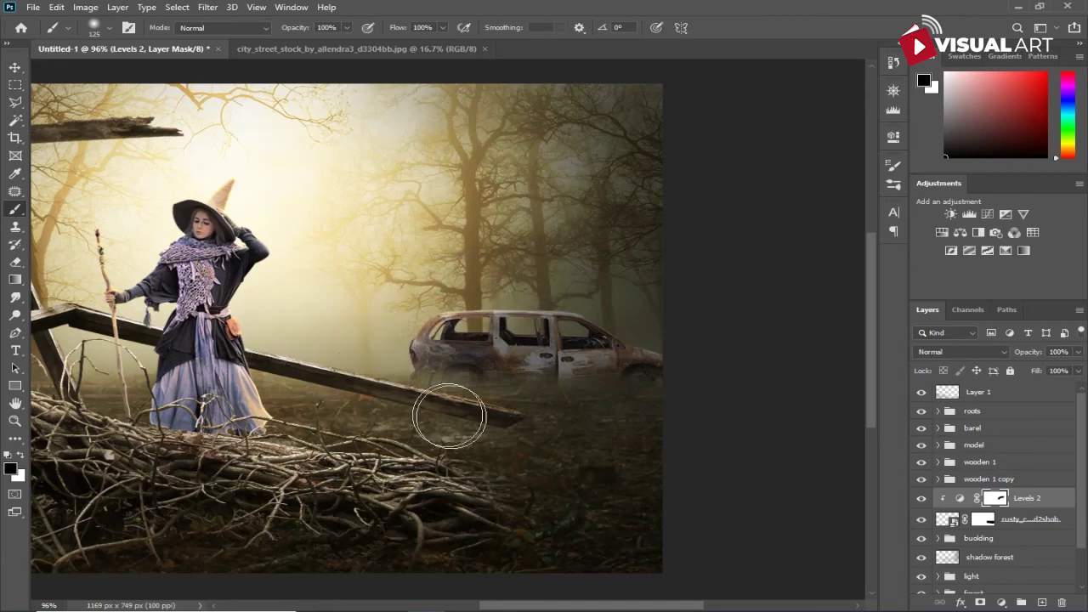
{"action": "left_click", "coordinate": [1019, 522]}
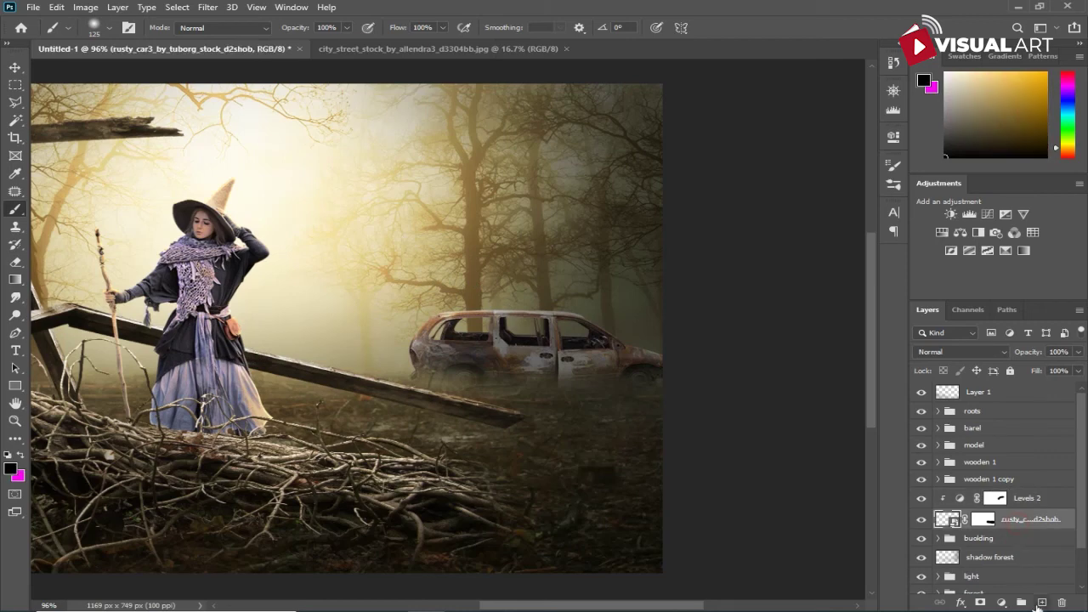
Add a clipped Layer 8 to the car, then group Levels 2, Layer 8 and the car as 'car'.
{"action": "left_click", "coordinate": [1039, 604]}
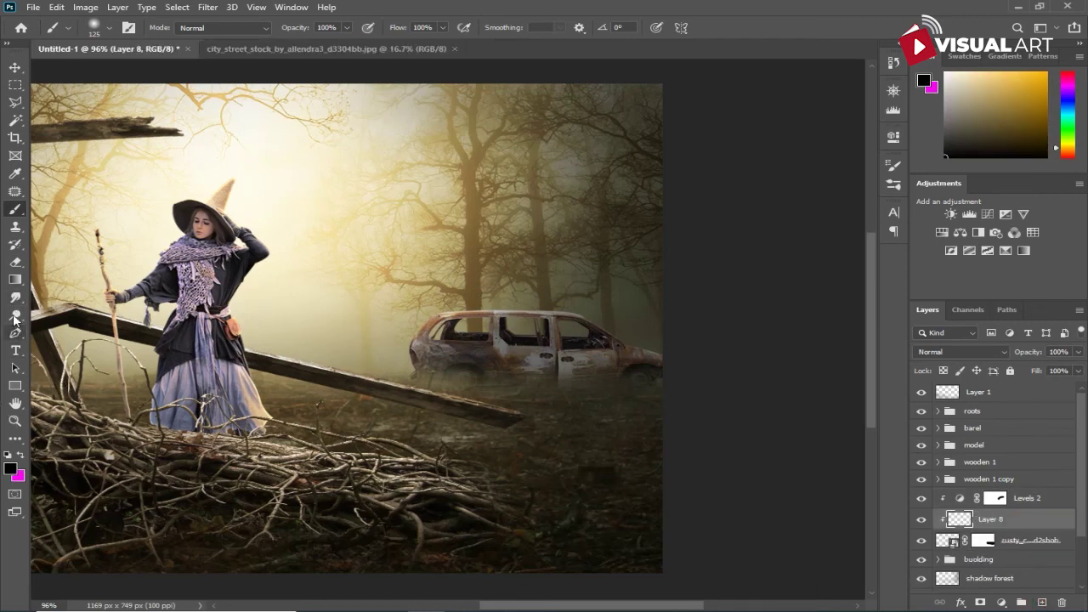
{"action": "left_click_drag", "start_coordinate": [284, 29], "coordinate": [249, 39]}
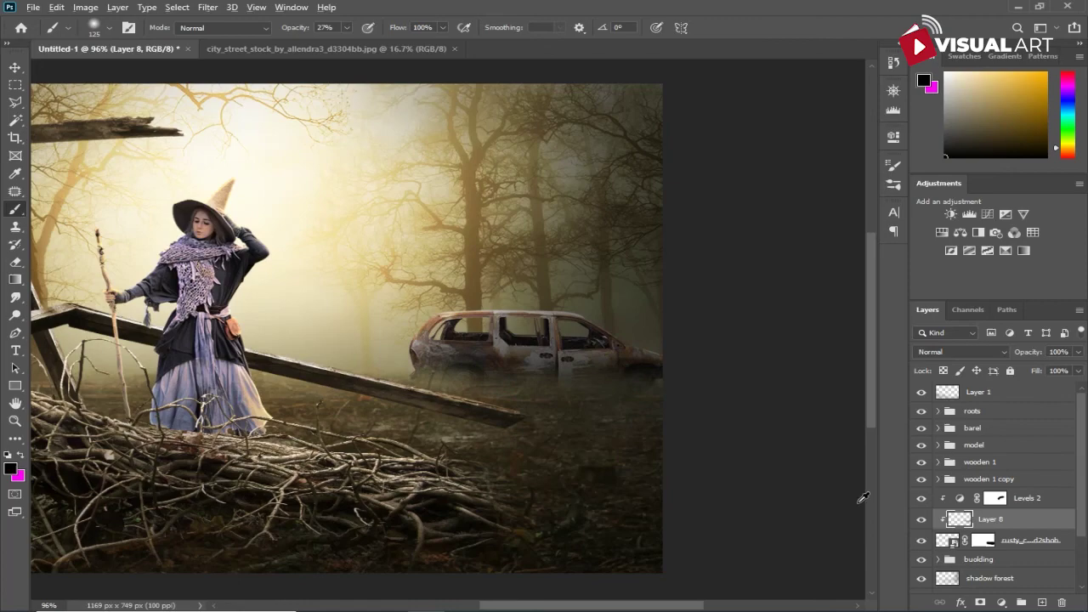
{"action": "key", "text": "ctrl+0"}
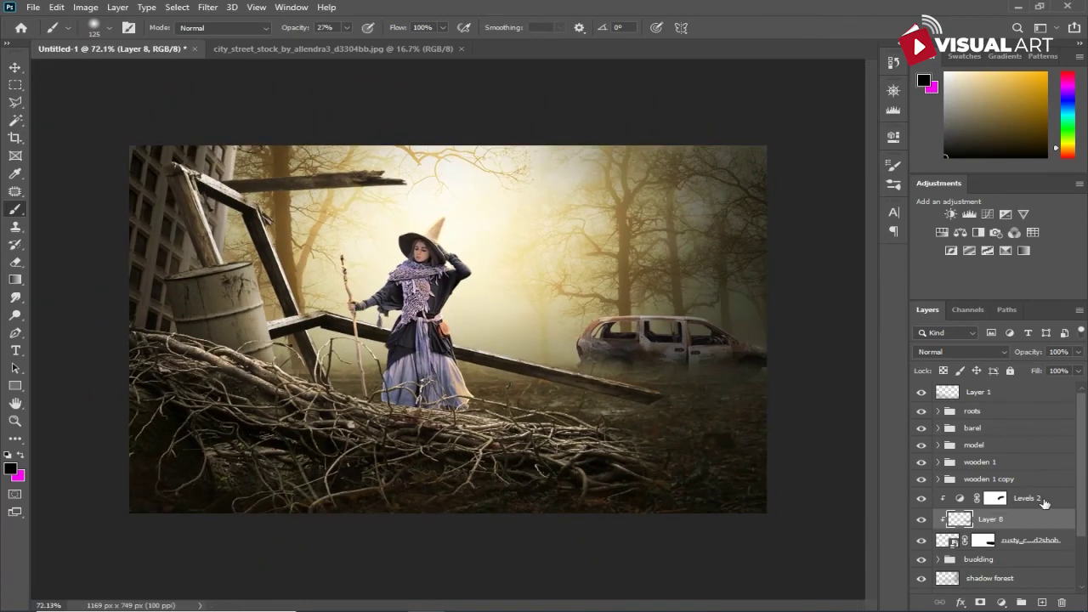
{"action": "left_click", "coordinate": [1044, 502]}
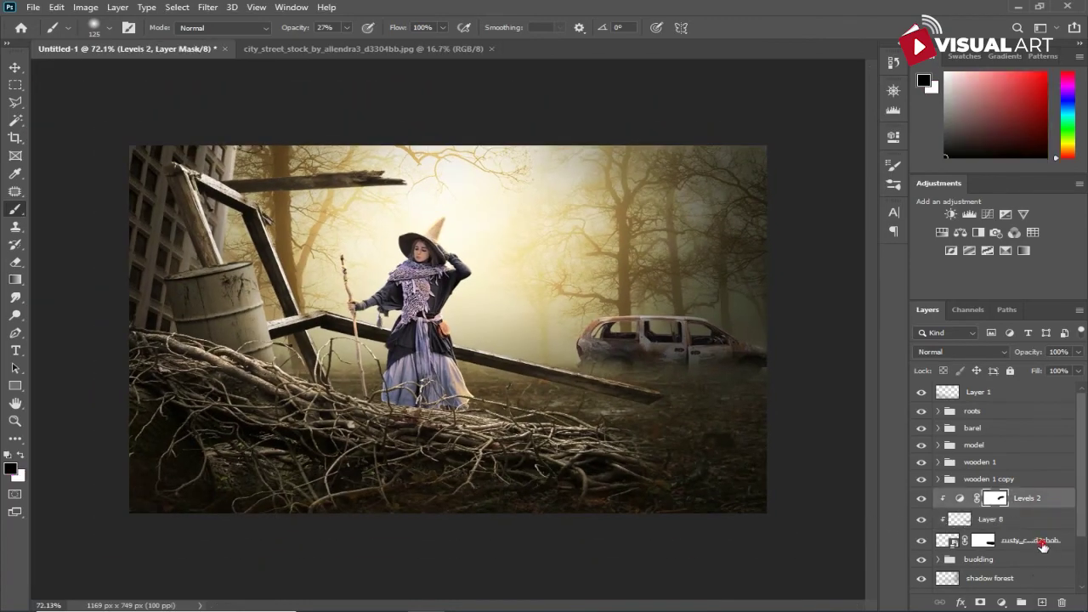
{"action": "left_click", "coordinate": [1044, 546], "text": "shift"}
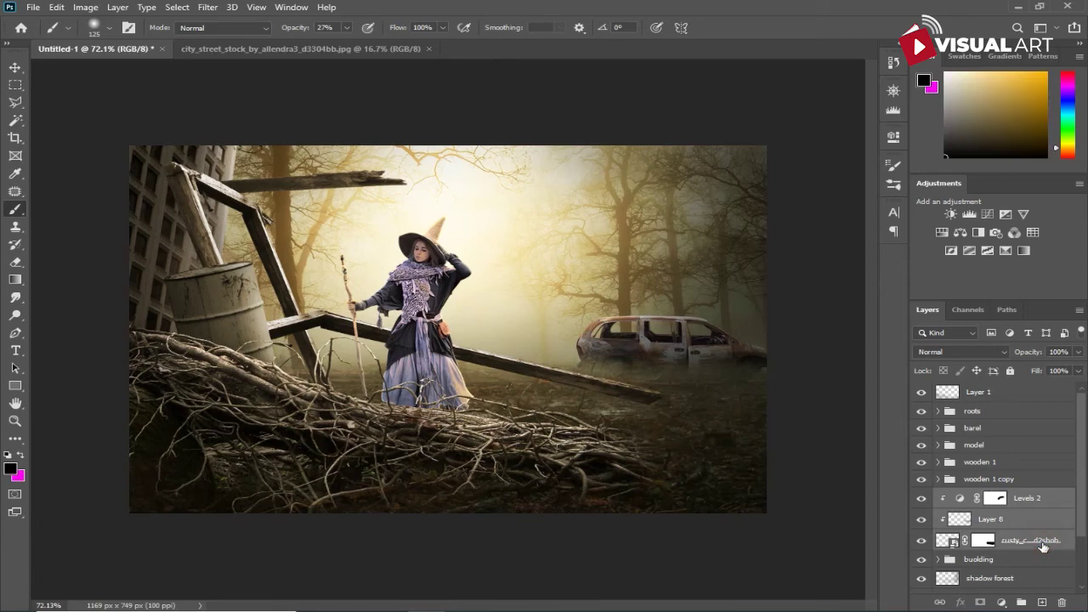
{"action": "key", "text": "ctrl+g"}
{"action": "double_click", "coordinate": [977, 496]}
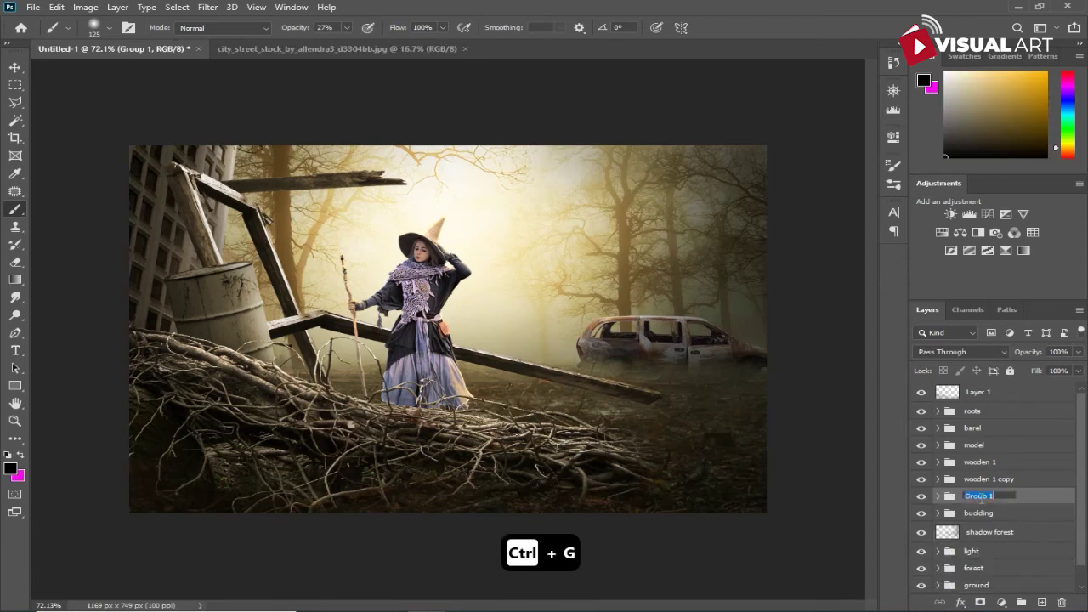
{"action": "type", "text": "car"}
{"action": "key", "text": "Return"}
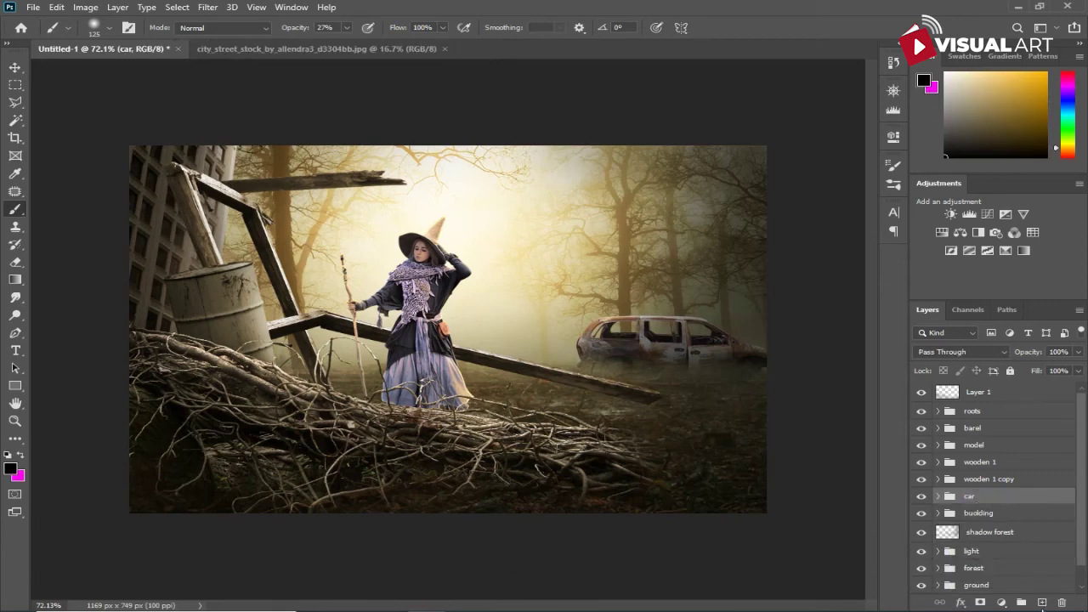
On a new Layer 9, paint soft shadow under the car and along the foreground bottom with a 200 px brush.
{"action": "left_click", "coordinate": [1042, 603]}
{"action": "key", "text": "bracketright"}
{"action": "key", "text": "bracketright"}
{"action": "key", "text": "bracketright"}
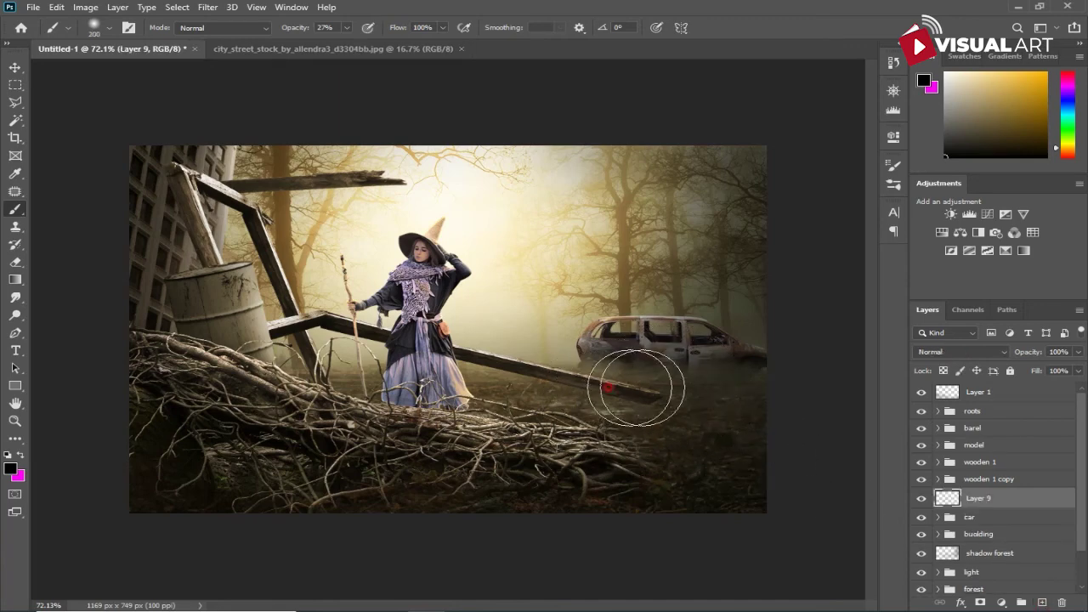
{"action": "left_click_drag", "start_coordinate": [612, 384], "coordinate": [796, 391]}
{"action": "left_click_drag", "start_coordinate": [816, 500], "coordinate": [477, 530]}
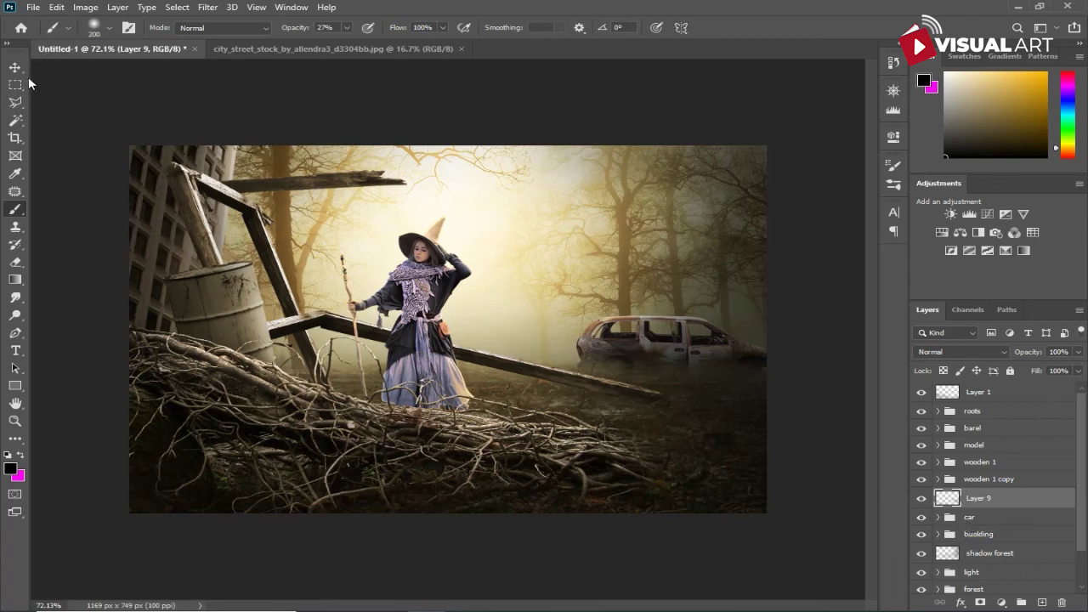
{"action": "left_click", "coordinate": [17, 74]}
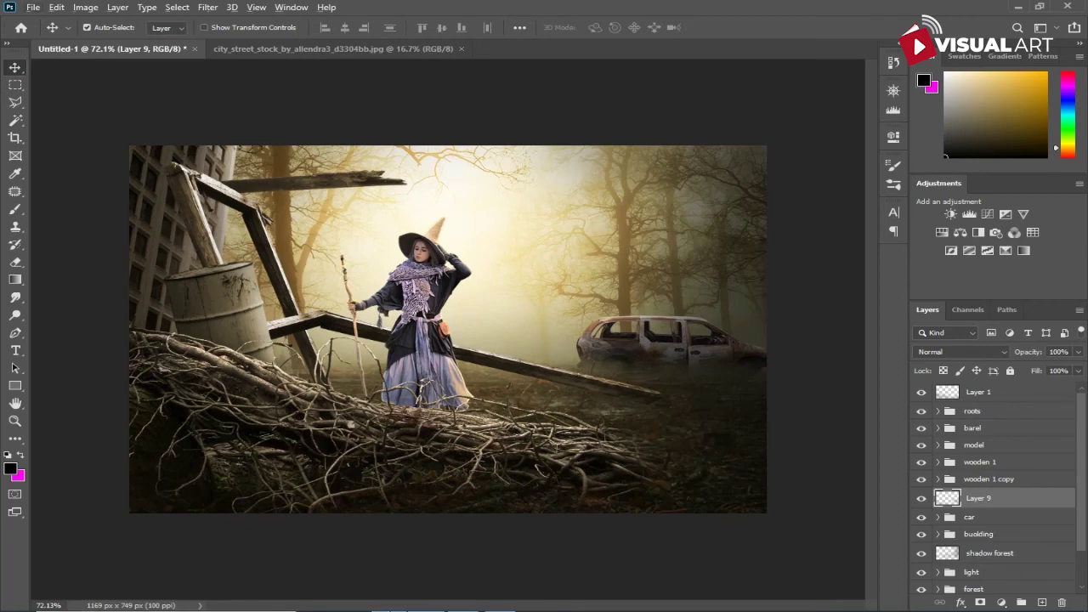
Place the crow image at about 39% scale on top of the barrel.
{"action": "left_click", "coordinate": [408, 610]}
{"action": "left_click_drag", "start_coordinate": [901, 197], "coordinate": [168, 340]}
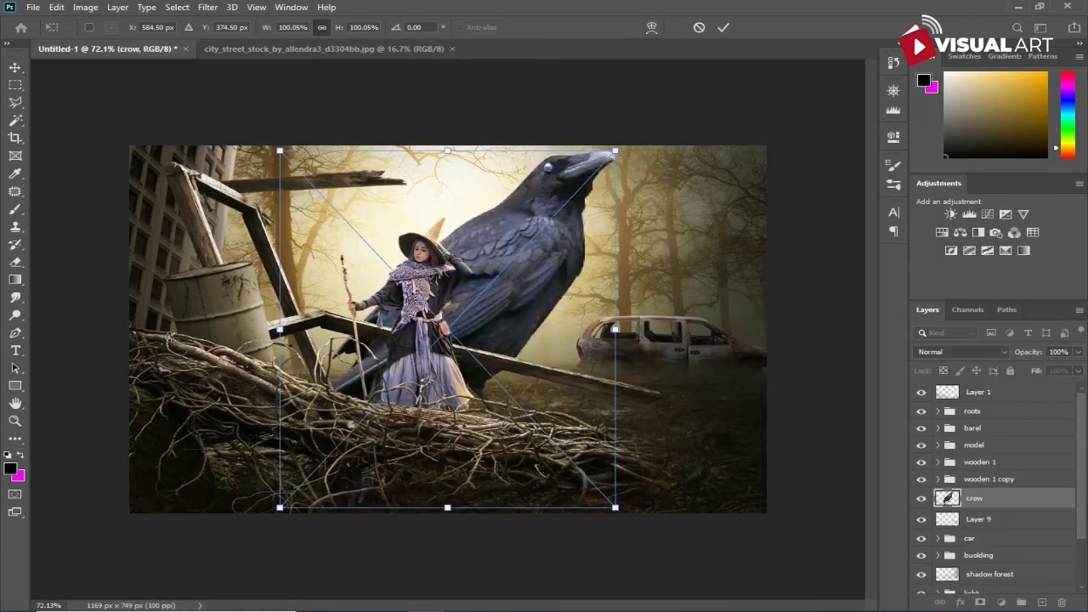
{"action": "left_click_drag", "start_coordinate": [619, 162], "coordinate": [388, 400]}
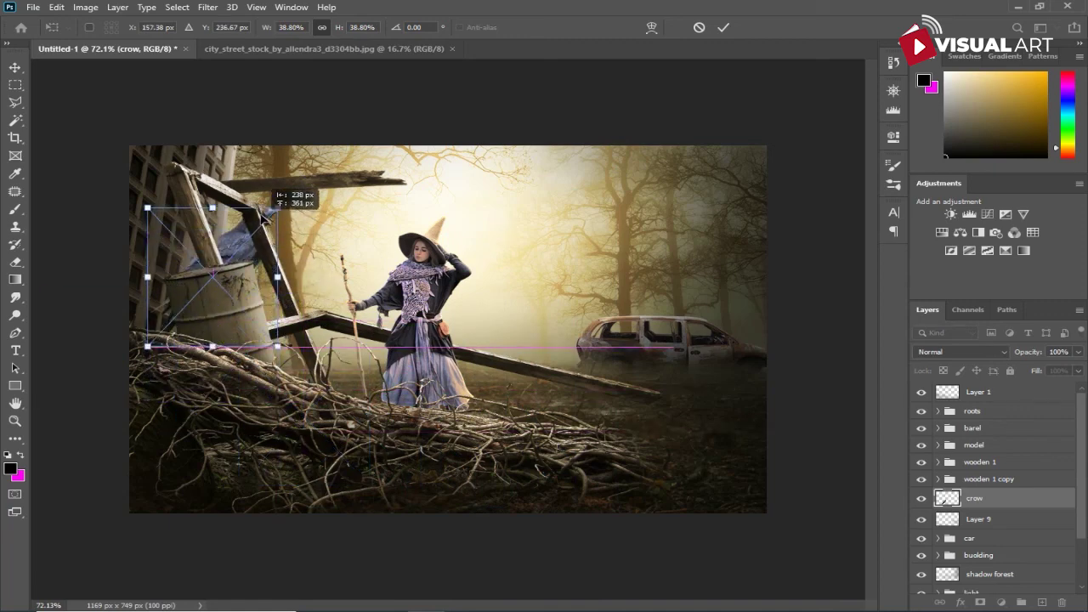
{"action": "left_click_drag", "start_coordinate": [389, 400], "coordinate": [262, 215]}
{"action": "key", "text": "Return"}
Move the crow layer above the barel group and shrink it further to perch on the barrel.
{"action": "left_click_drag", "start_coordinate": [1039, 499], "coordinate": [1022, 450]}
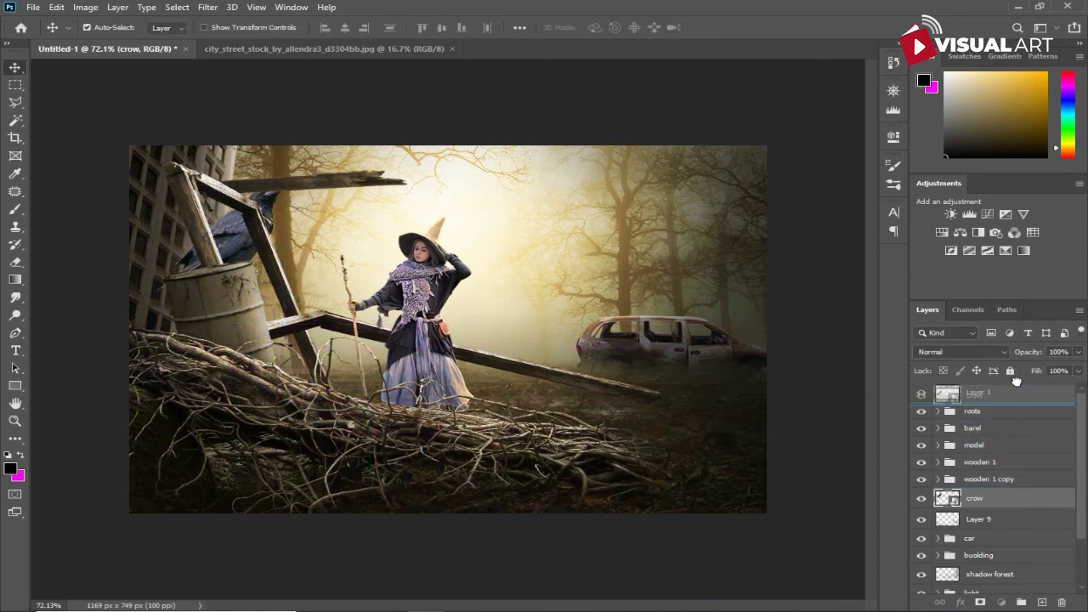
{"action": "mouse_move", "coordinate": [1018, 435]}
{"action": "left_mouse_down"}
{"action": "mouse_move", "coordinate": [1009, 444]}
{"action": "mouse_move", "coordinate": [999, 423]}
{"action": "left_mouse_up"}
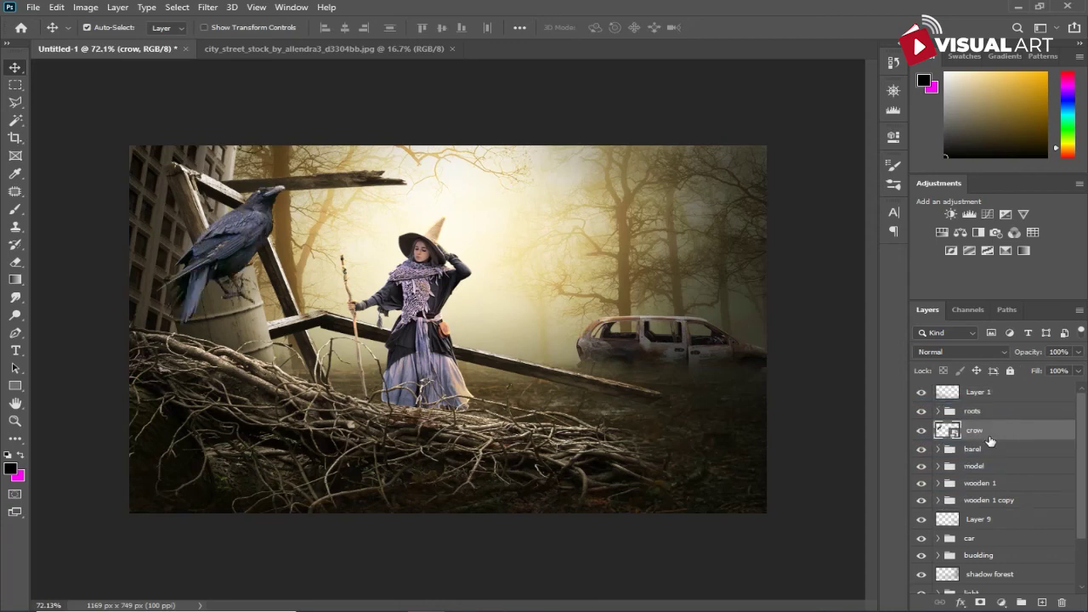
{"action": "key", "text": "ctrl+t"}
{"action": "mouse_move", "coordinate": [289, 183]}
{"action": "left_mouse_down"}
{"action": "mouse_move", "coordinate": [217, 258]}
{"action": "mouse_move", "coordinate": [237, 259]}
{"action": "mouse_move", "coordinate": [241, 231]}
{"action": "mouse_move", "coordinate": [237, 256]}
{"action": "left_mouse_up"}
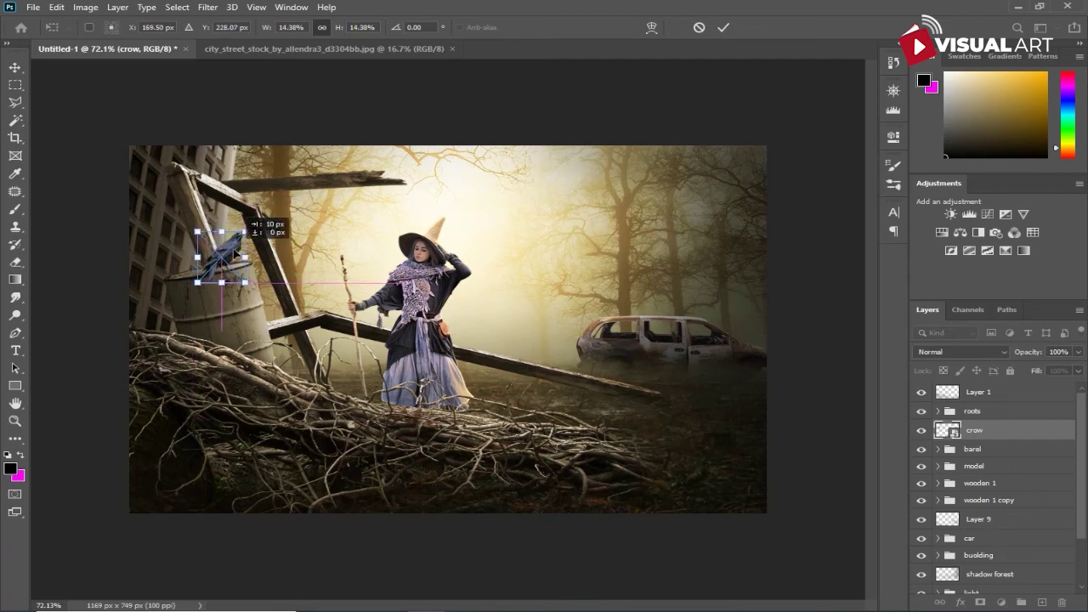
{"action": "left_click_drag", "start_coordinate": [233, 249], "coordinate": [231, 251]}
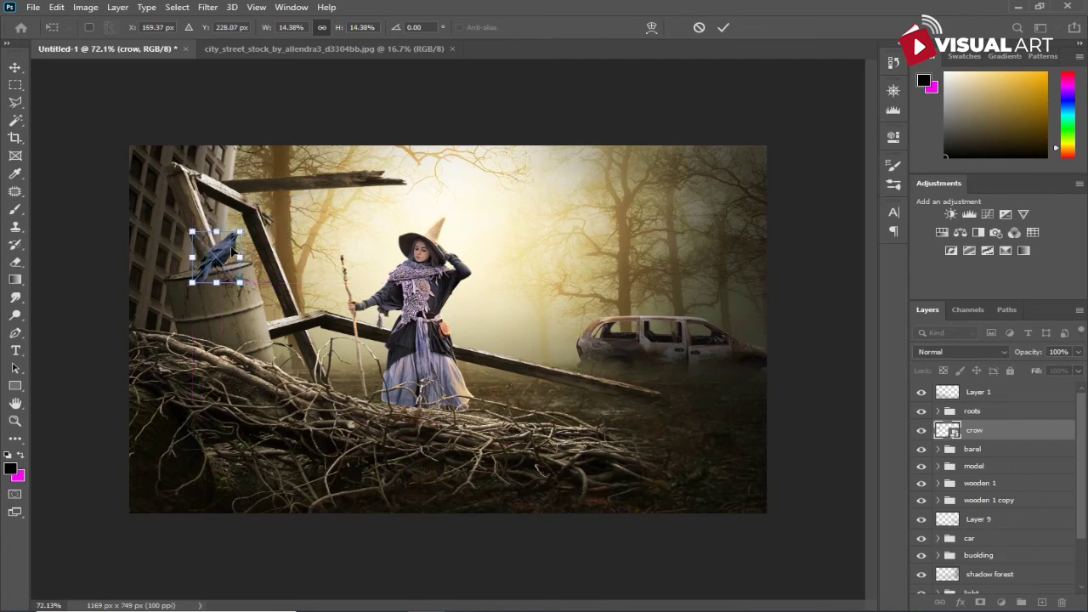
{"action": "key", "text": "Return"}
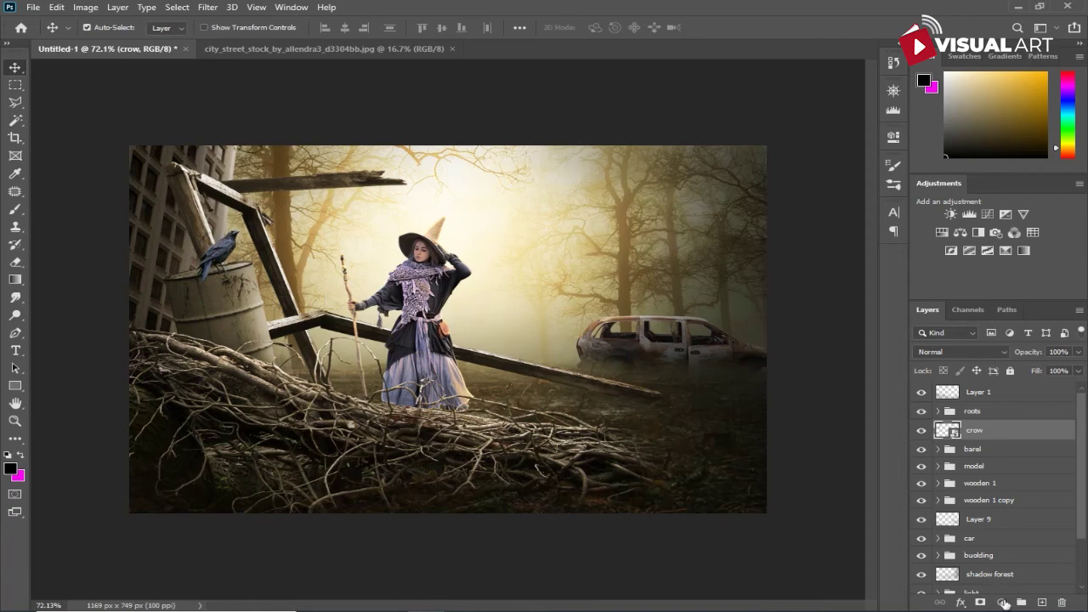
{"action": "left_click", "coordinate": [1003, 600]}
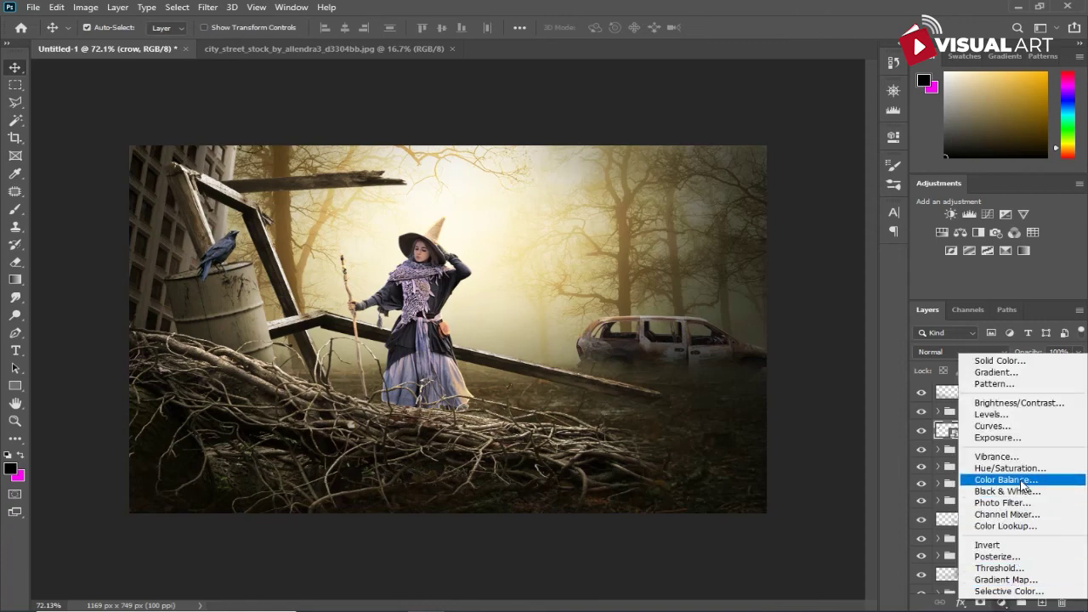
Add a Color Balance adjustment clipped to the crow, shifting it toward yellow and slightly red.
{"action": "left_click", "coordinate": [1003, 479]}
{"action": "left_click", "coordinate": [761, 364]}
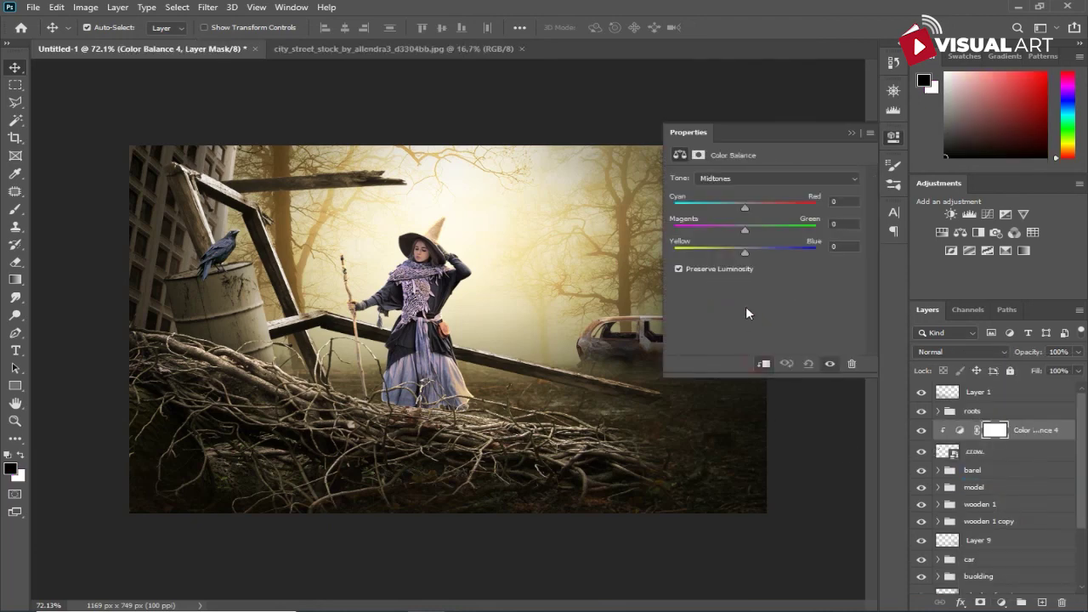
{"action": "left_click_drag", "start_coordinate": [723, 250], "coordinate": [719, 251]}
{"action": "left_click_drag", "start_coordinate": [749, 209], "coordinate": [747, 206]}
{"action": "left_click", "coordinate": [850, 133]}
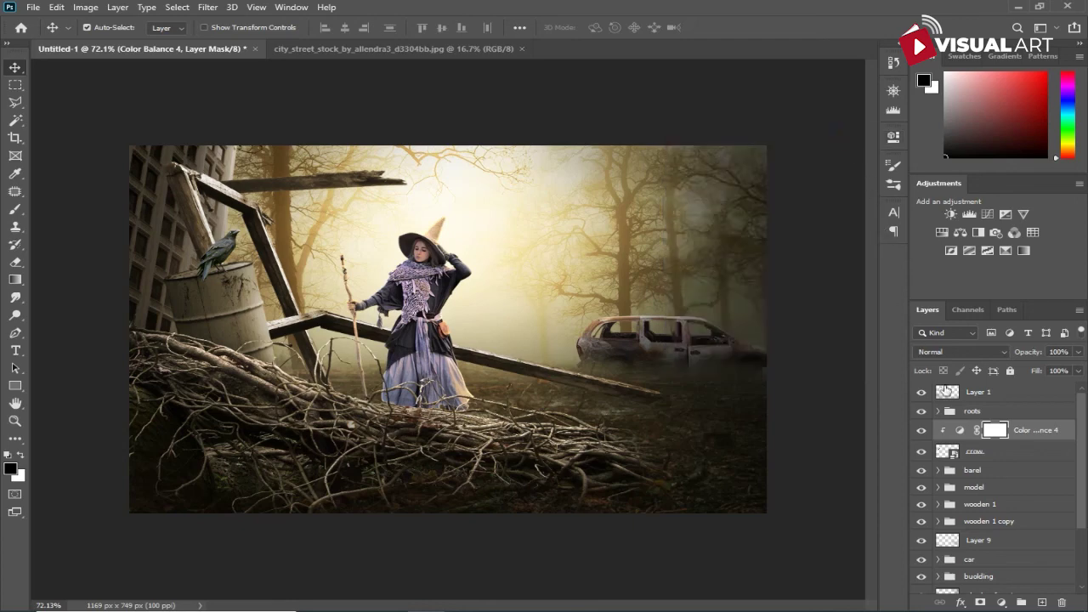
Rasterize the crow layer and switch to the Burn tool.
{"action": "left_click", "coordinate": [15, 321]}
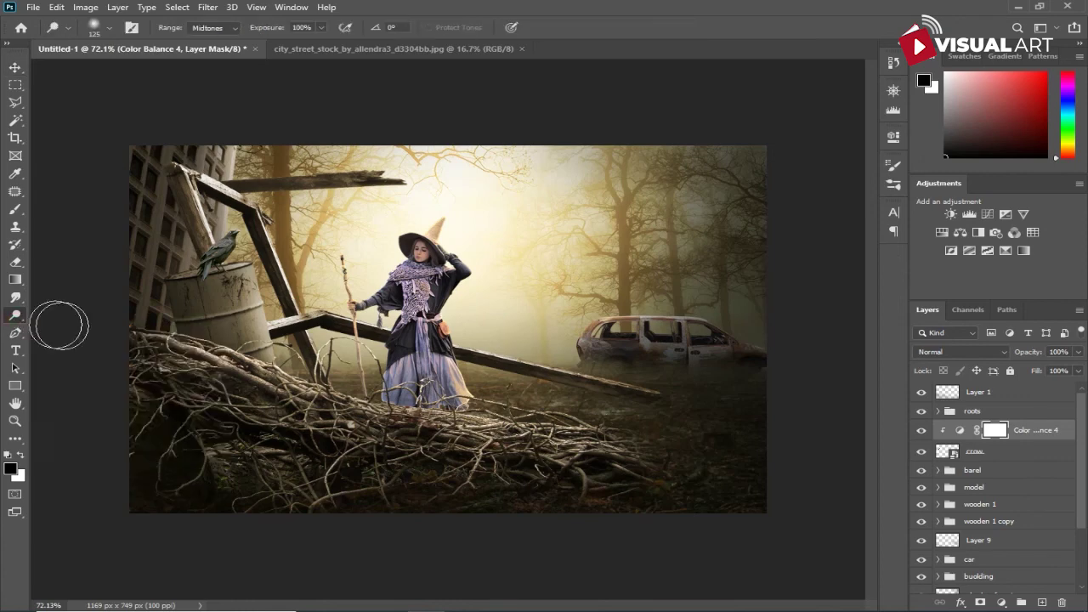
{"action": "right_click", "coordinate": [1005, 455]}
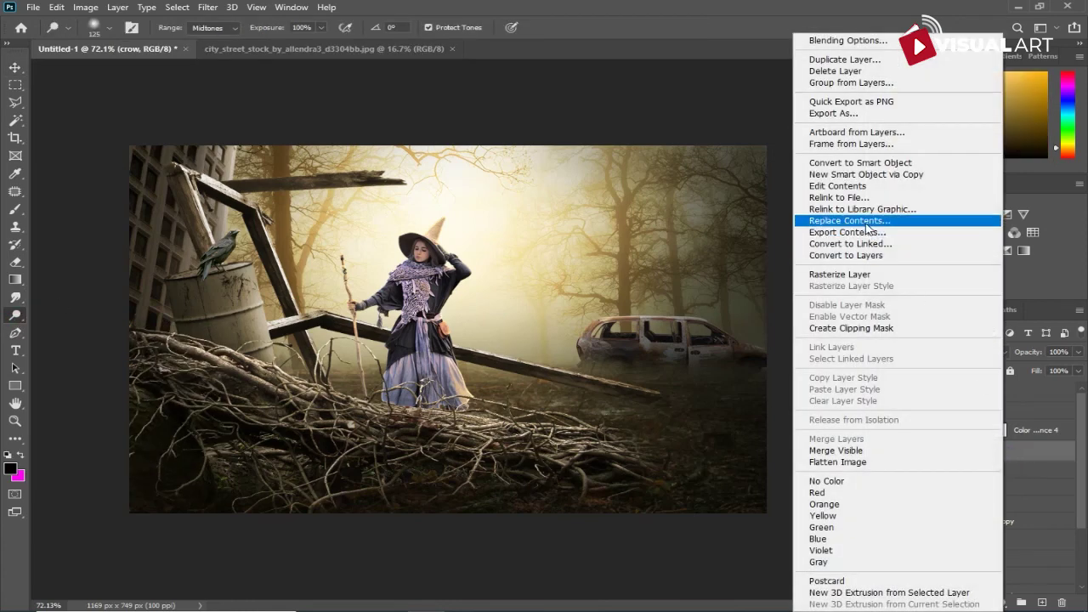
{"action": "left_click", "coordinate": [860, 274]}
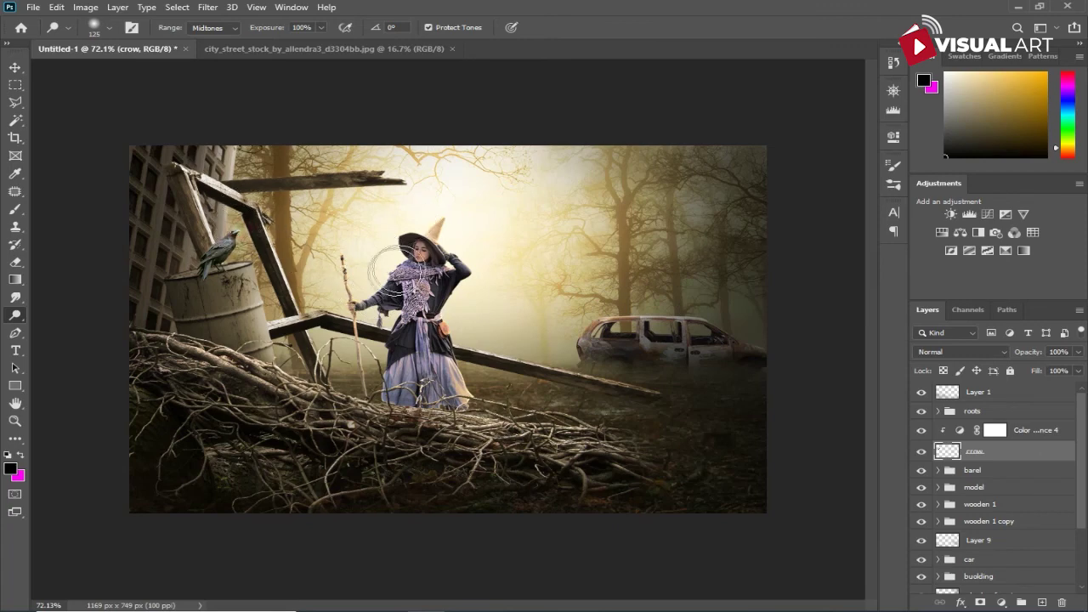
{"action": "right_click", "coordinate": [12, 317]}
{"action": "left_click", "coordinate": [64, 328]}
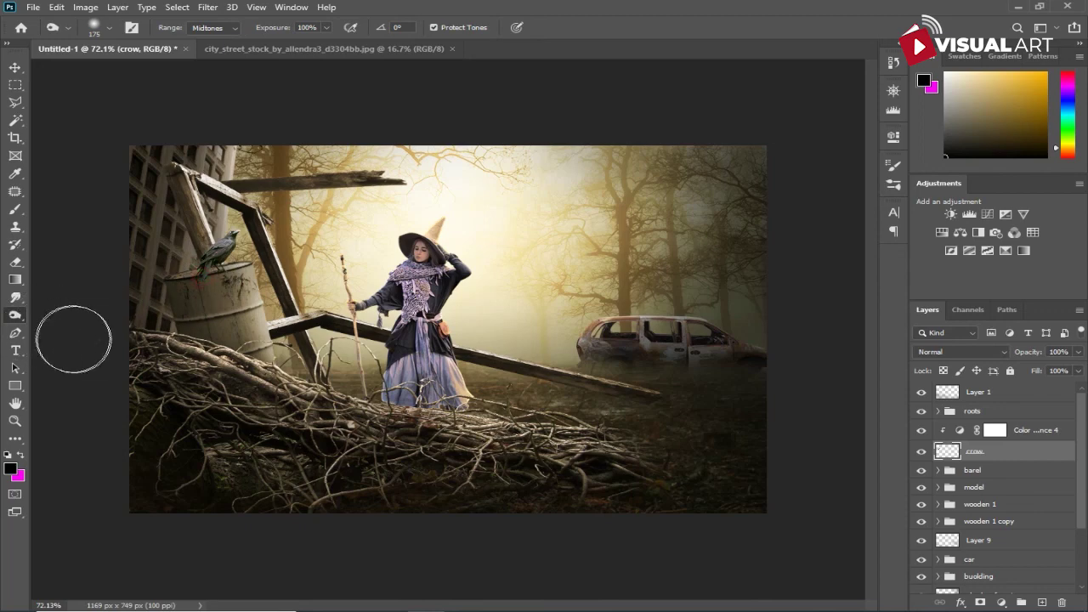
{"action": "scroll", "coordinate": [397, 442], "scroll_direction": "down", "scroll_amount": 1}
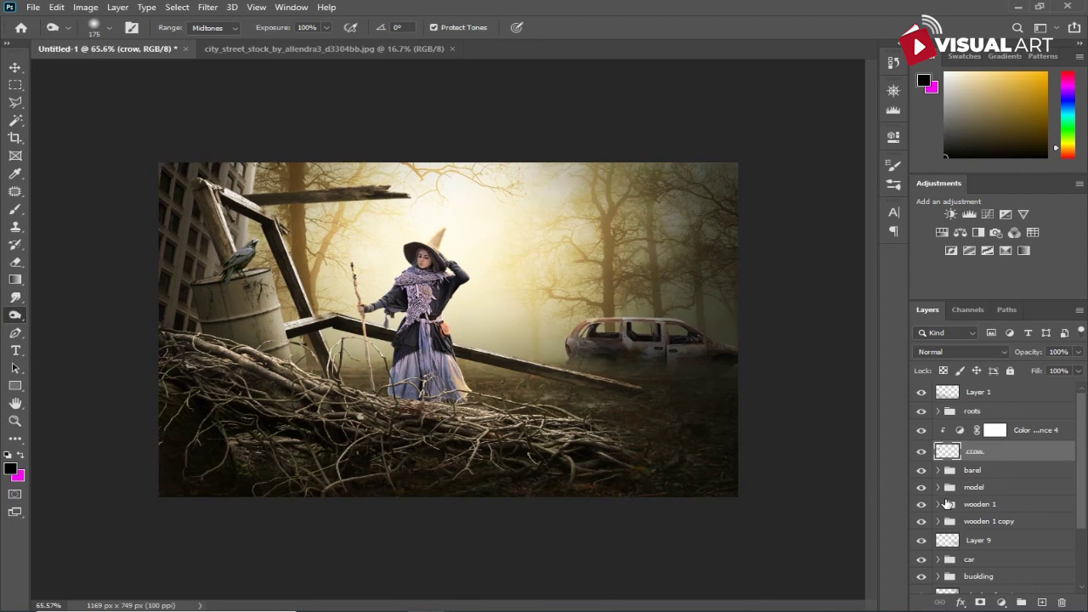
Group Color Balance 4 and the crow into a group named 'raven'.
{"action": "left_click", "coordinate": [1026, 433]}
{"action": "key", "text": "ctrl+g"}
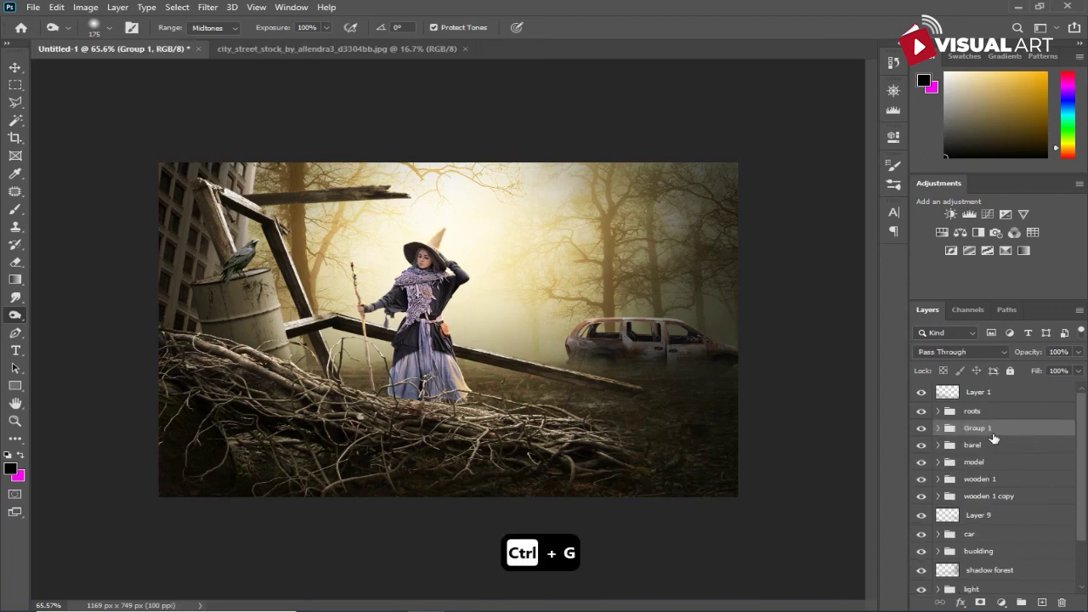
{"action": "double_click", "coordinate": [982, 429]}
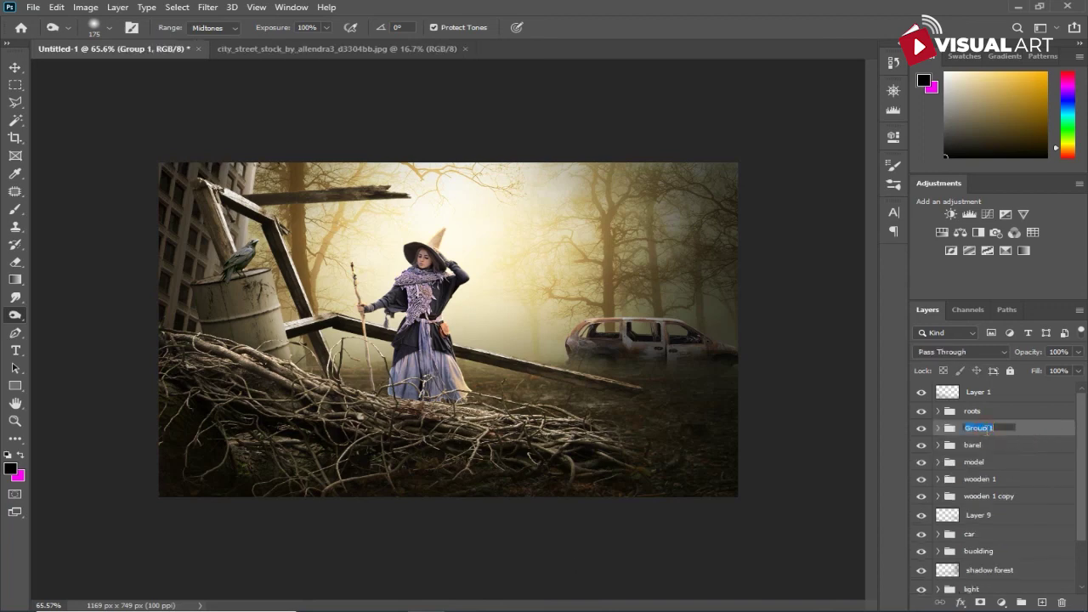
{"action": "type", "text": "raven"}
{"action": "key", "text": "Return"}
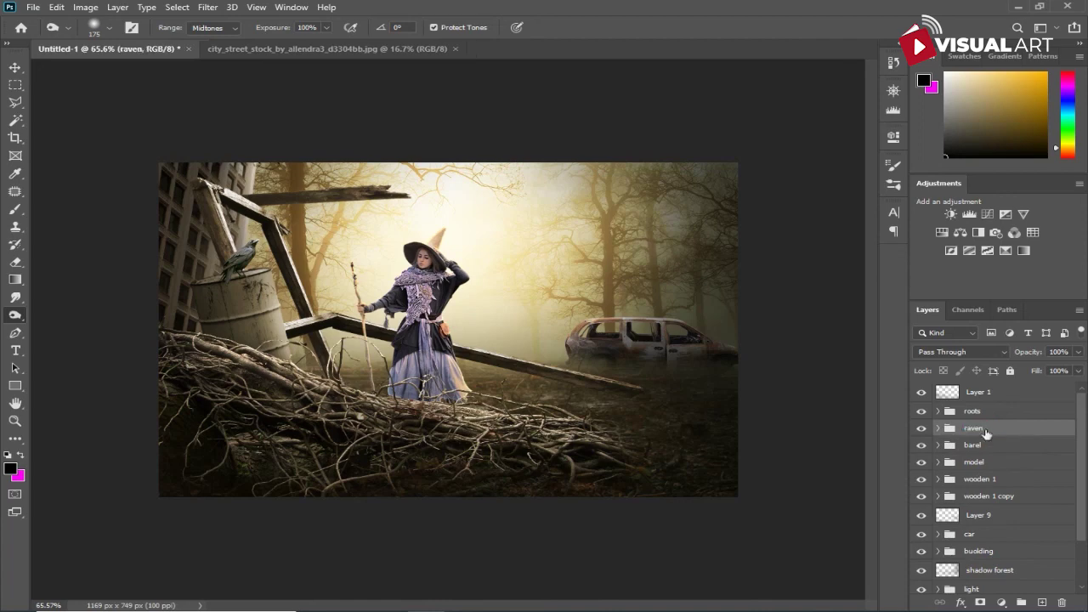
Add Layer 10 above the barel group and try a small-brush shadow under the raven, then undo it.
{"action": "left_click", "coordinate": [987, 446]}
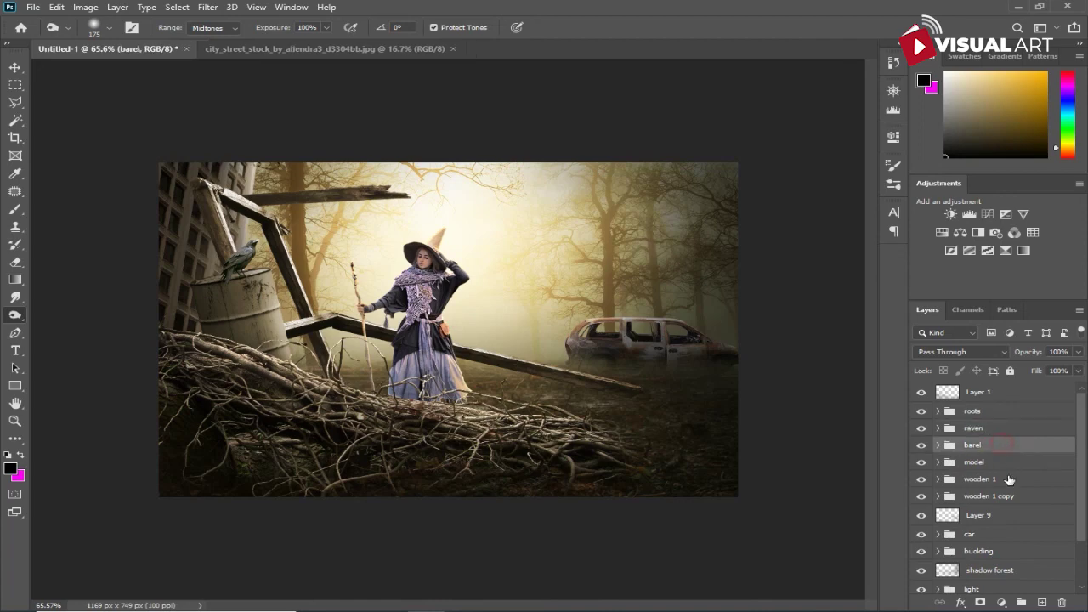
{"action": "left_click", "coordinate": [1041, 603]}
{"action": "key", "text": "bracketleft"}
{"action": "key", "text": "bracketleft"}
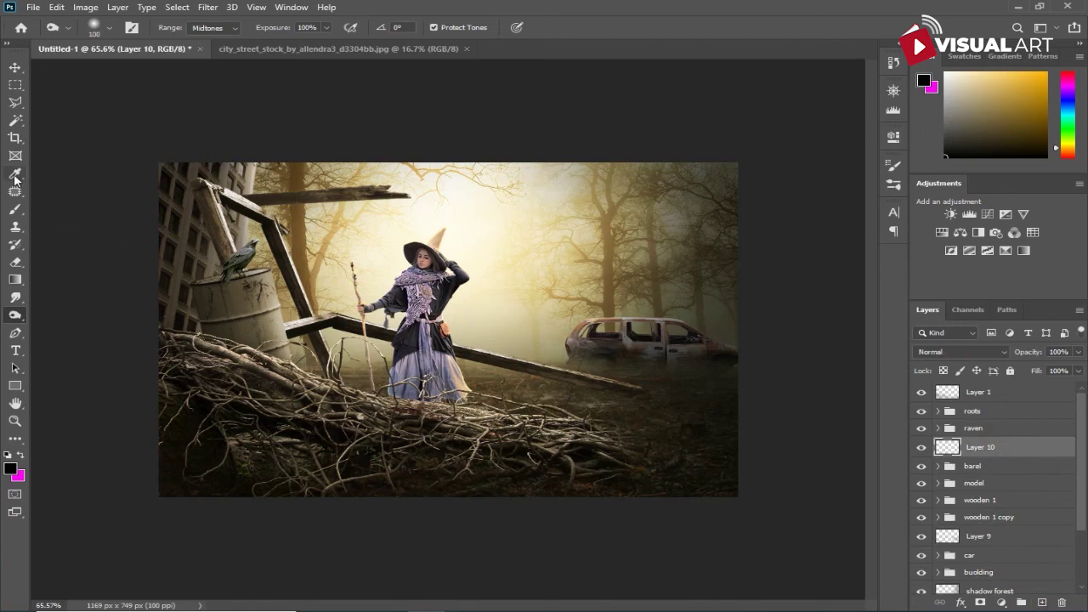
{"action": "left_click", "coordinate": [15, 209]}
{"action": "key", "text": "bracketleft"}
{"action": "key", "text": "bracketleft"}
{"action": "key", "text": "bracketleft"}
{"action": "key", "text": "bracketleft"}
{"action": "key", "text": "bracketleft"}
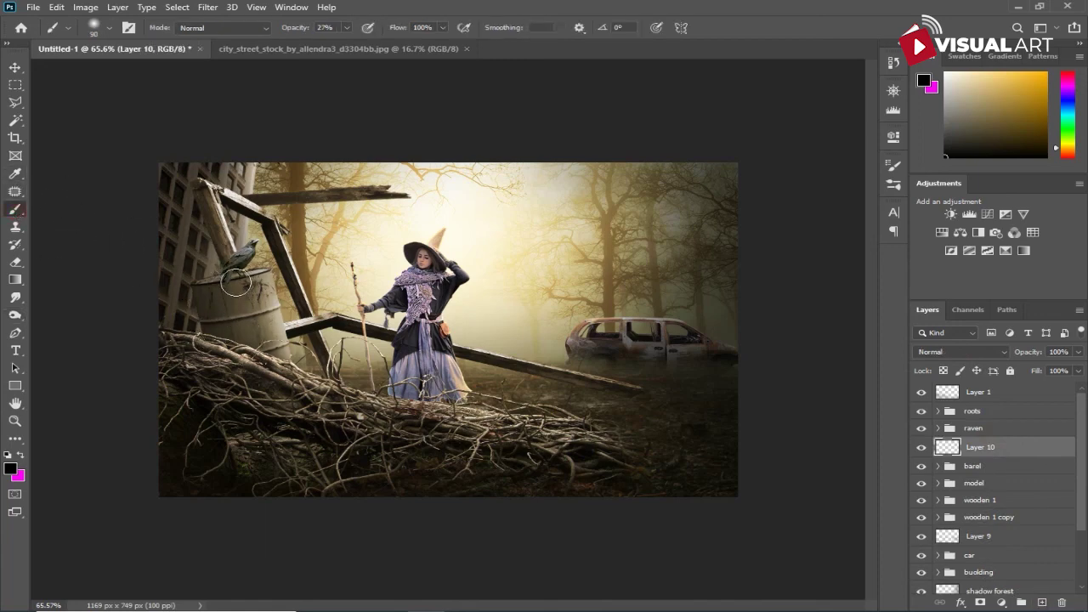
{"action": "left_click_drag", "start_coordinate": [243, 280], "coordinate": [201, 293]}
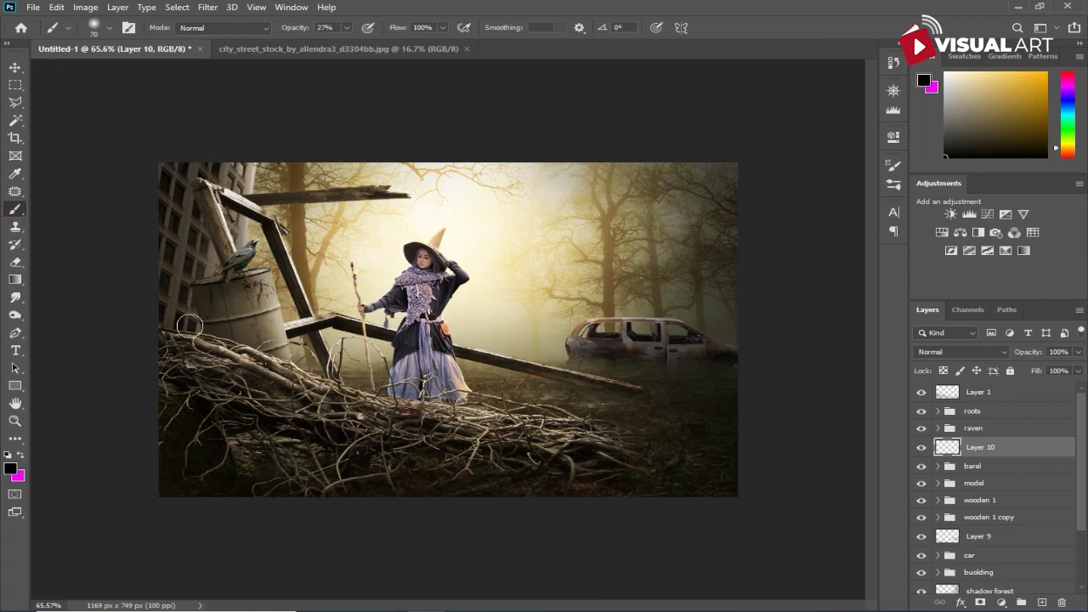
{"action": "key", "text": "ctrl+z"}
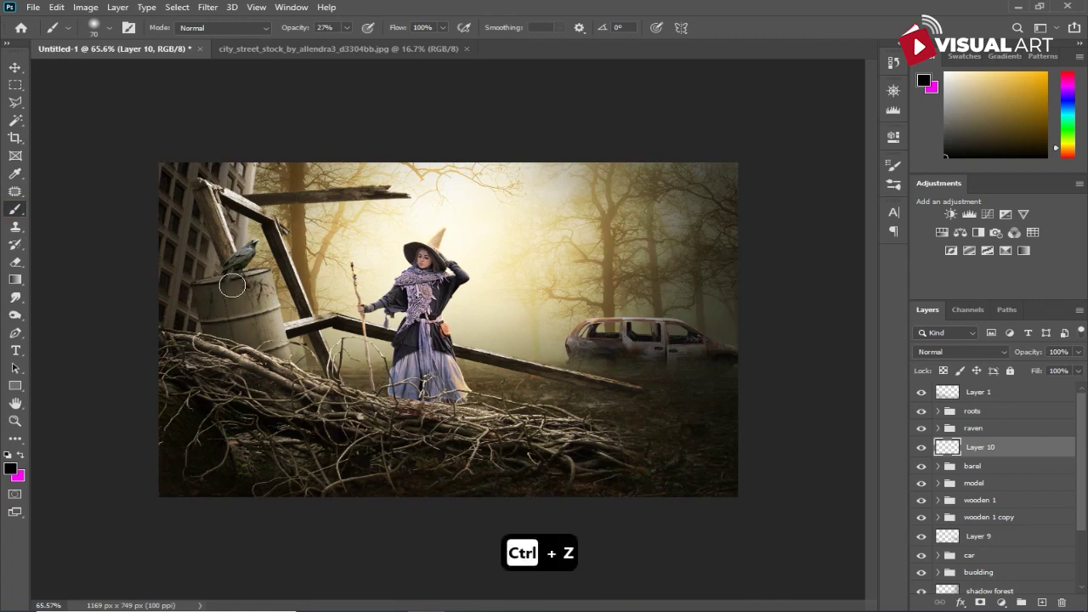
{"action": "scroll", "coordinate": [238, 369], "scroll_direction": "down", "scroll_amount": 1}
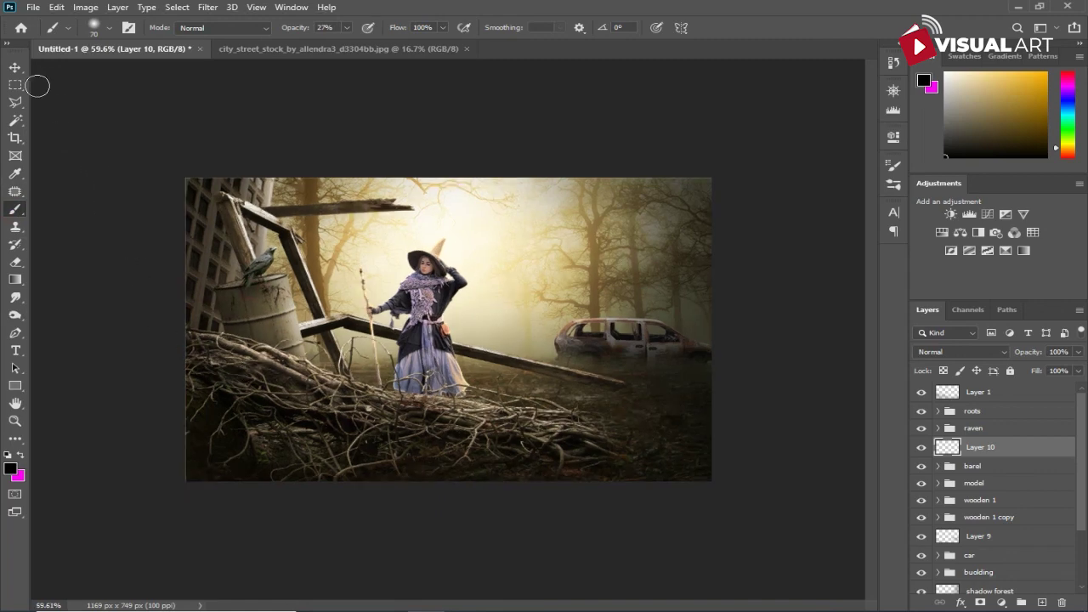
{"action": "left_click", "coordinate": [14, 68]}
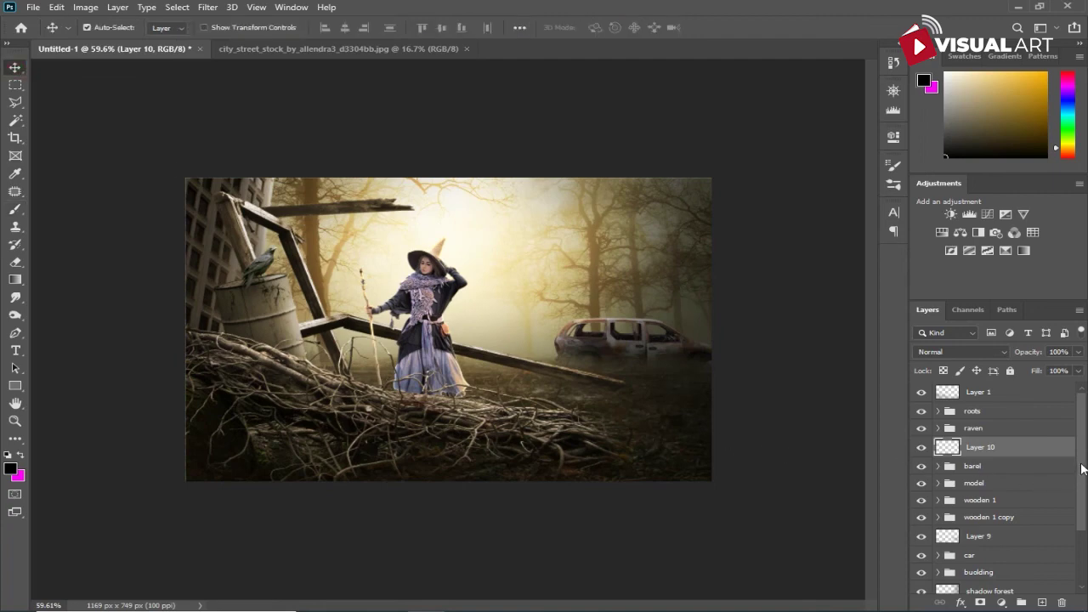
Stamp all visible layers into a new top Layer 11 and convert it to a Smart Object.
{"action": "left_click", "coordinate": [1042, 398]}
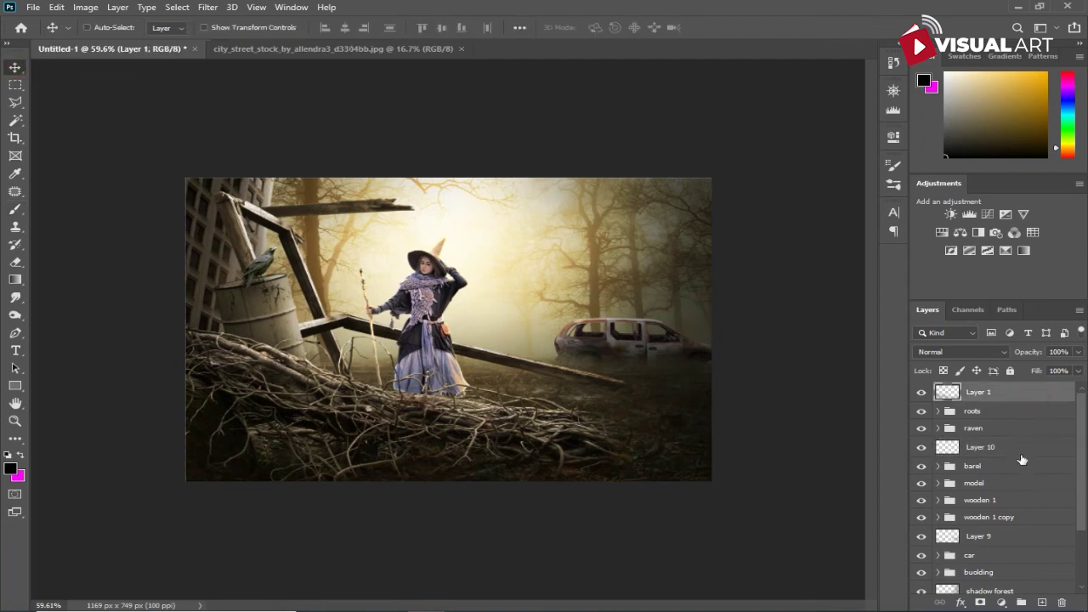
{"action": "key", "text": "ctrl+alt+shift+e"}
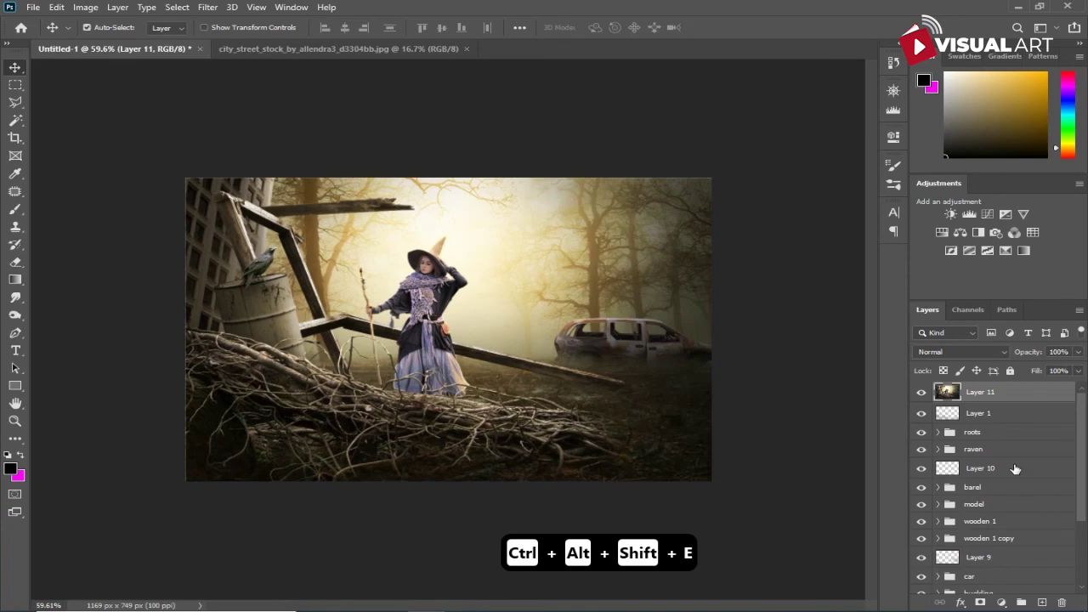
{"action": "right_click", "coordinate": [1012, 396]}
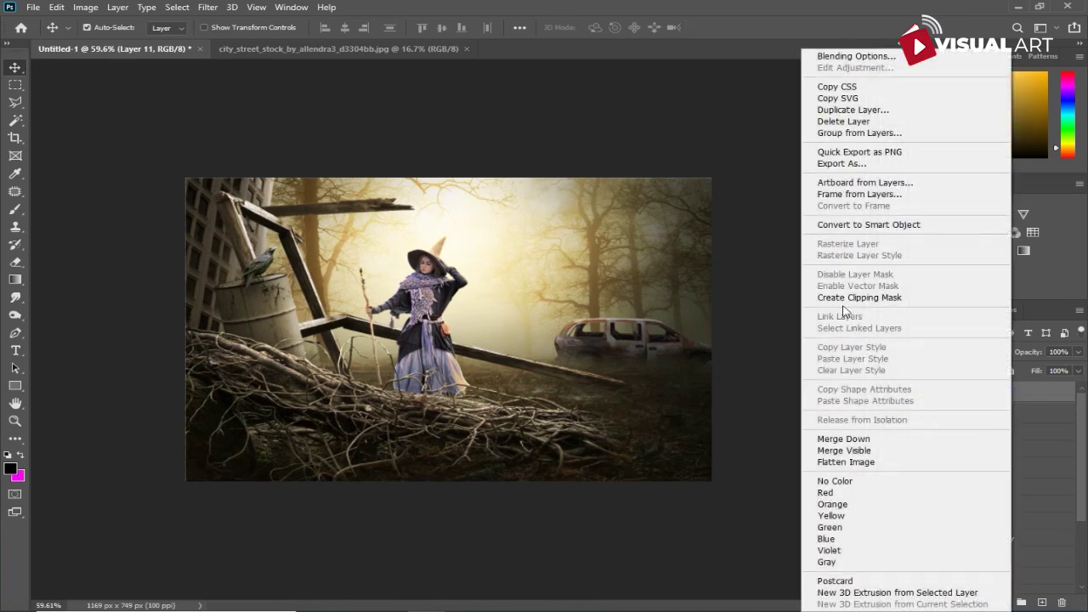
{"action": "left_click", "coordinate": [845, 228]}
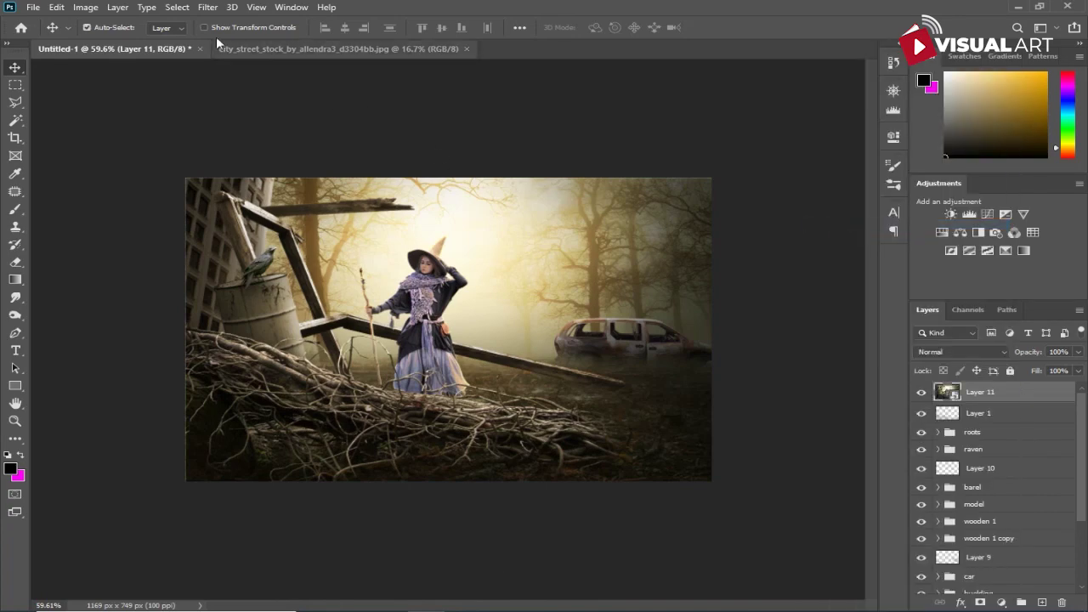
{"action": "left_click", "coordinate": [207, 6]}
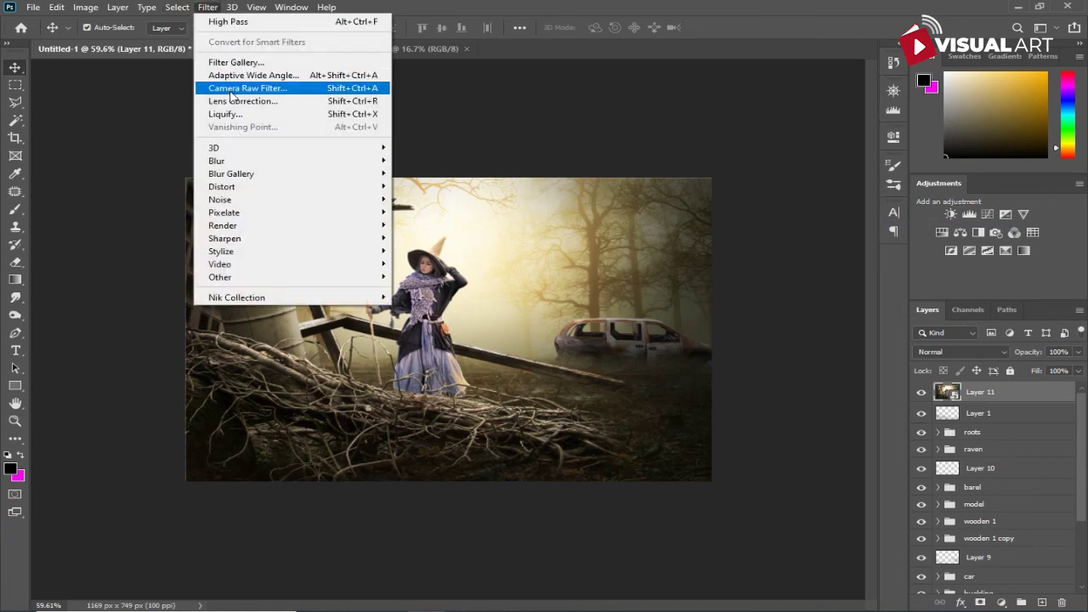
{"action": "left_click", "coordinate": [232, 93]}
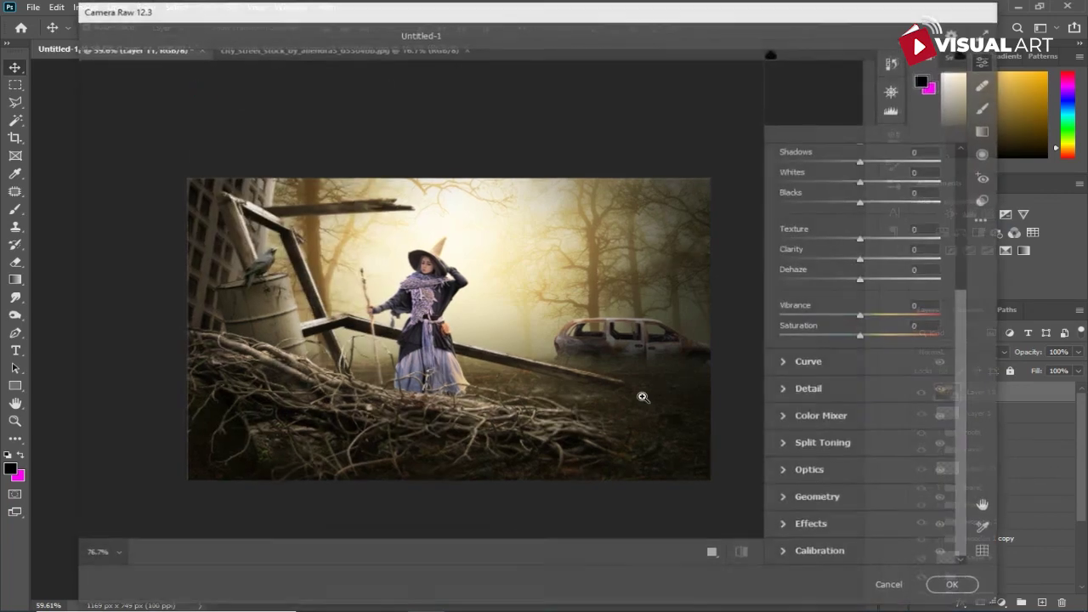
Apply Camera Raw to Layer 11 with Temperature +11, Tint +18, Contrast +12 and lowered Highlights.
{"action": "scroll", "coordinate": [856, 252], "scroll_direction": "up", "scroll_amount": 3}
{"action": "scroll", "coordinate": [856, 252], "scroll_direction": "up", "scroll_amount": 2}
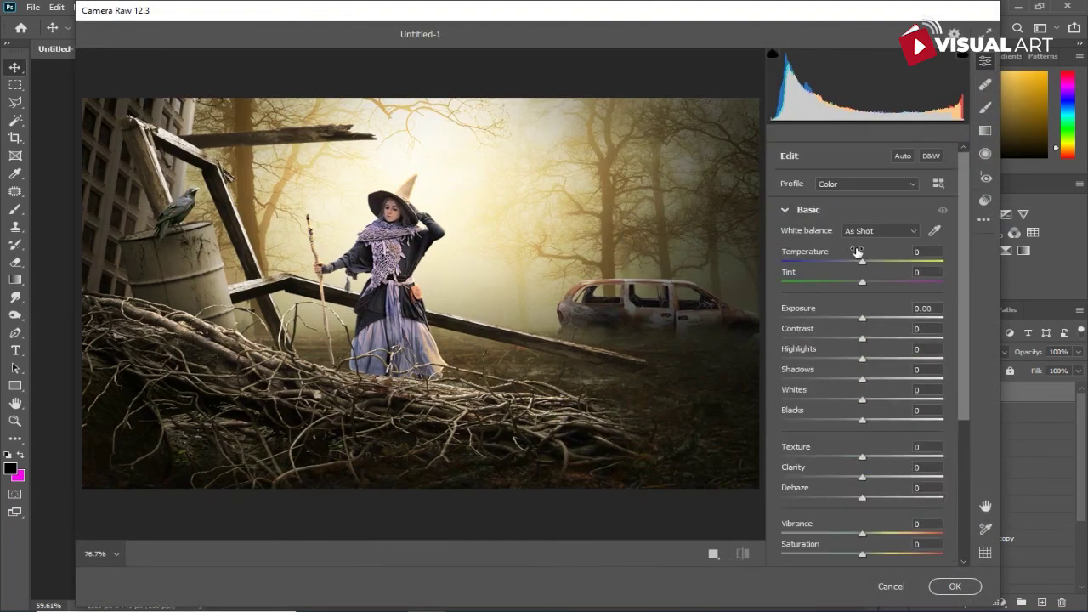
{"action": "left_click_drag", "start_coordinate": [865, 266], "coordinate": [876, 269]}
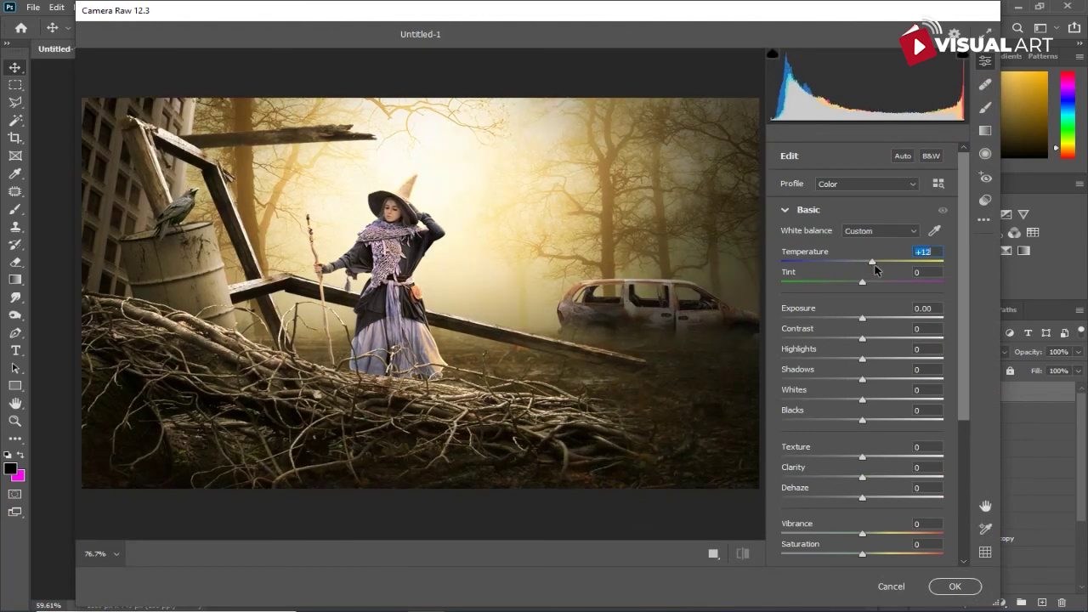
{"action": "left_click_drag", "start_coordinate": [864, 281], "coordinate": [873, 282]}
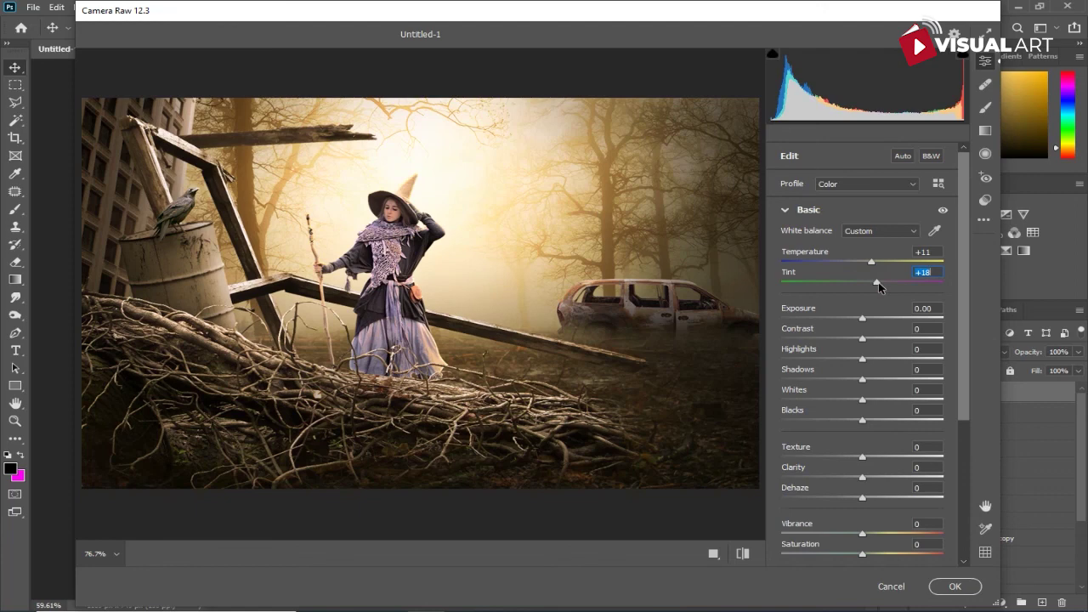
{"action": "left_click_drag", "start_coordinate": [867, 340], "coordinate": [876, 340]}
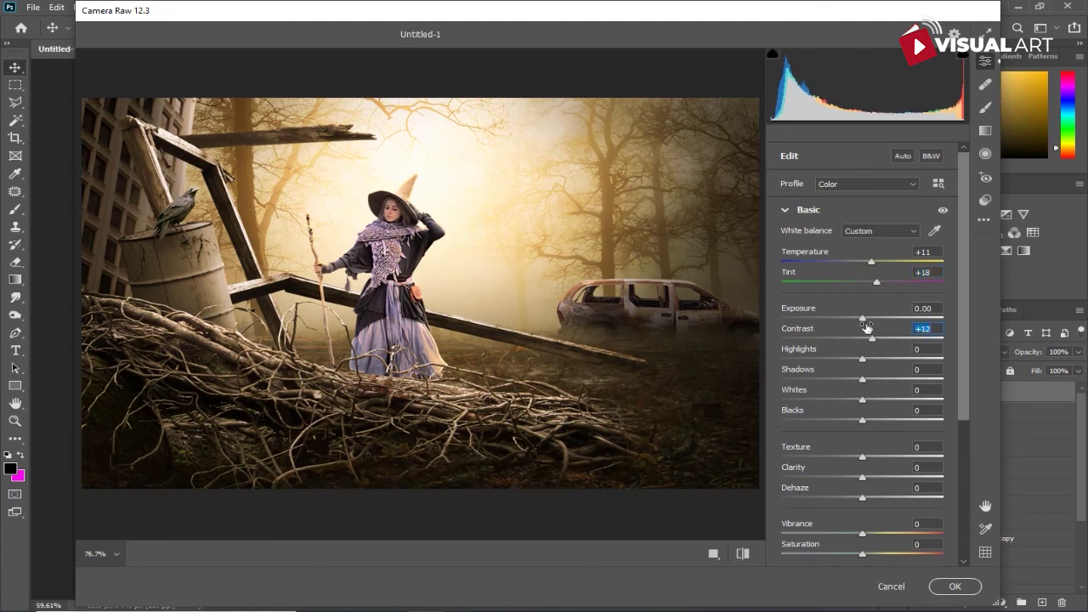
{"action": "left_click_drag", "start_coordinate": [862, 360], "coordinate": [820, 359]}
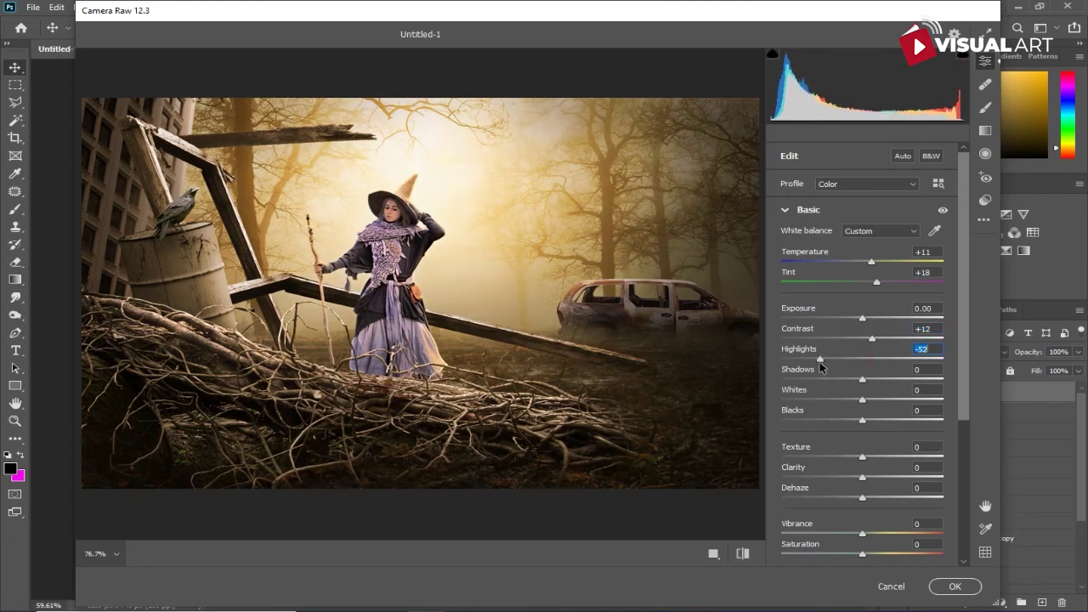
{"action": "left_click", "coordinate": [944, 586]}
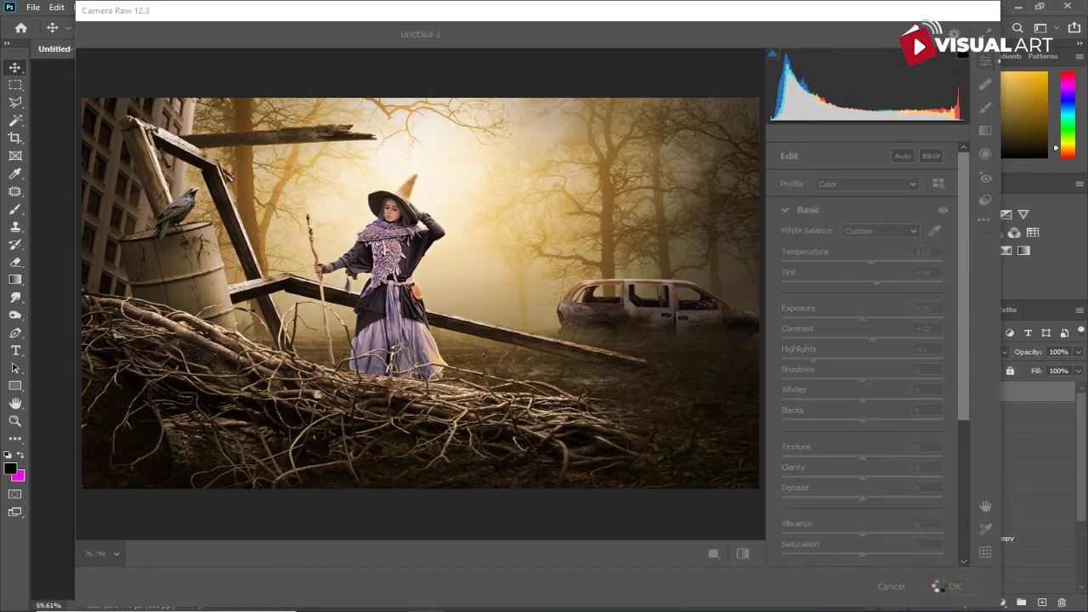